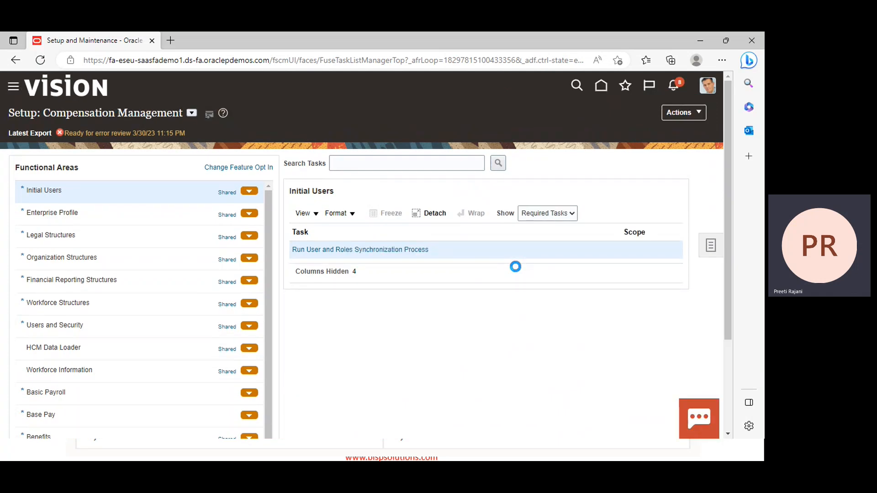
Switch the setup offering to Project Financial Management
click(192, 114)
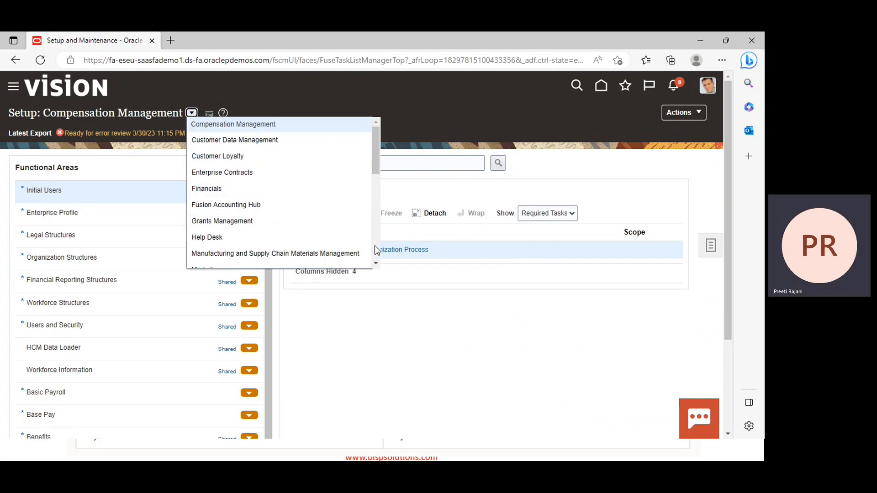
scroll(378, 264, down, 6)
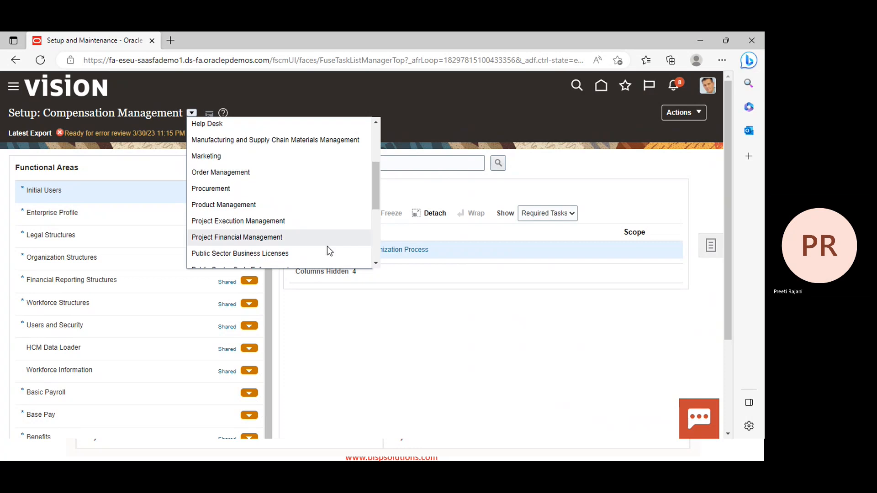
click(317, 246)
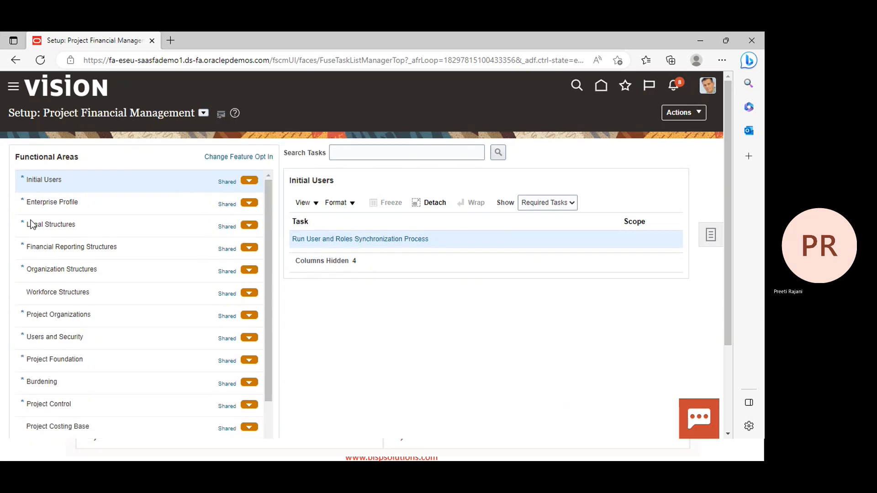
Open the Manage Revenue Categories task from the Project Foundation functional area
scroll(55, 309, down, 1)
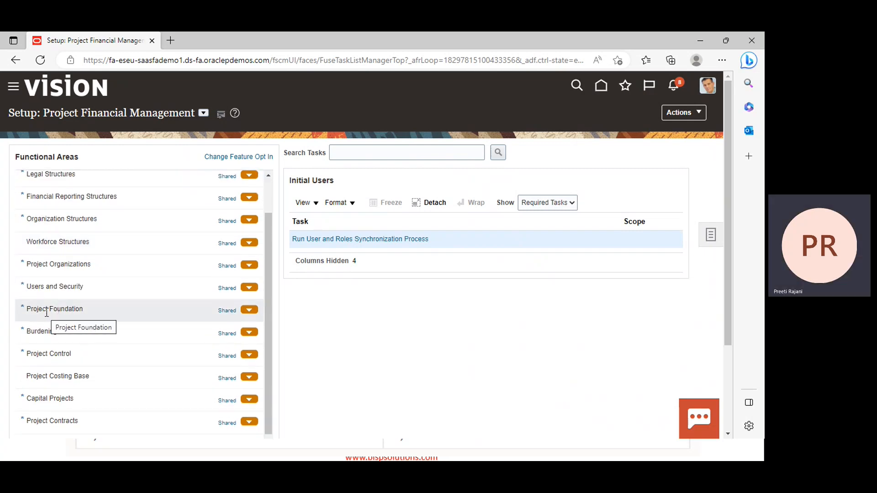
click(47, 312)
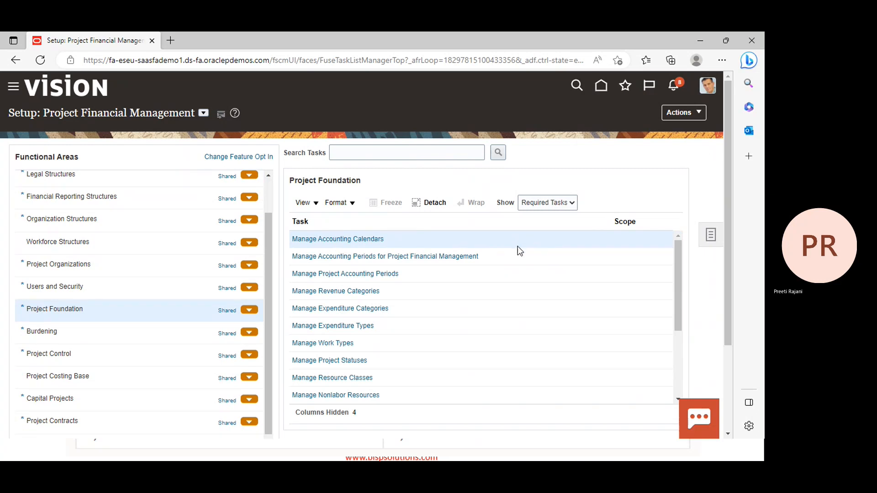
scroll(518, 248, down, 1)
scroll(518, 251, down, 3)
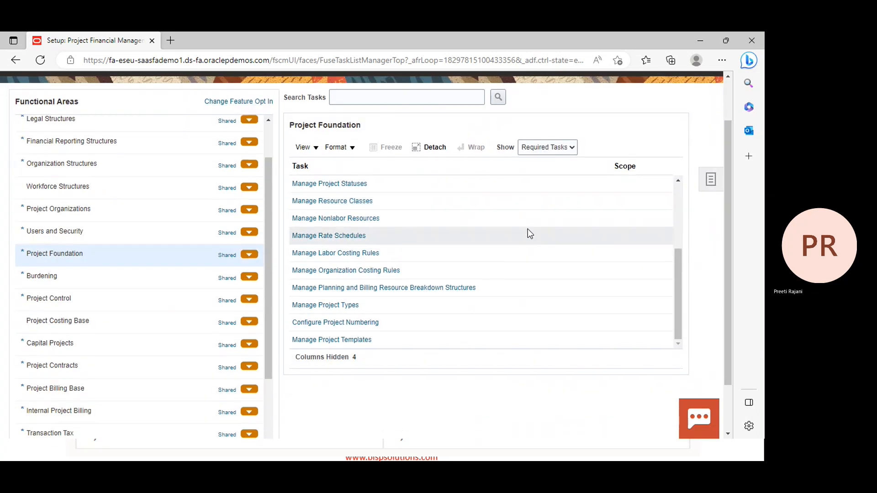
scroll(528, 229, down, 1)
scroll(527, 229, up, 5)
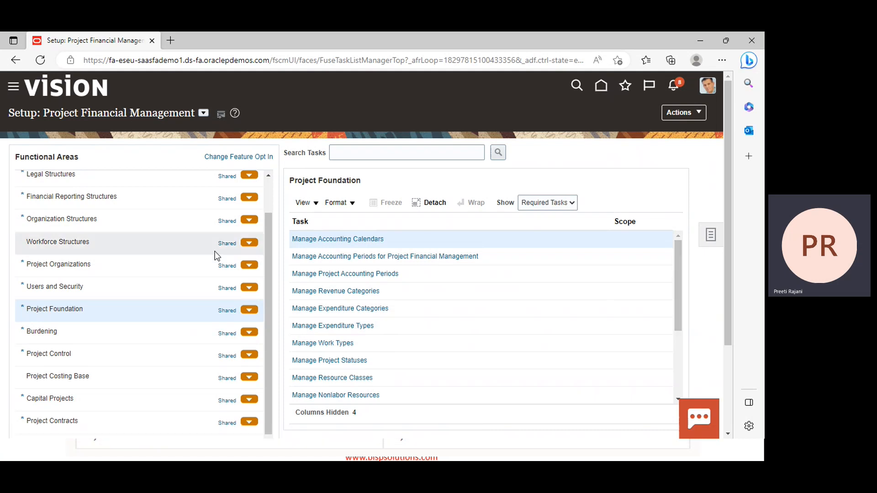
click(358, 294)
click(358, 294)
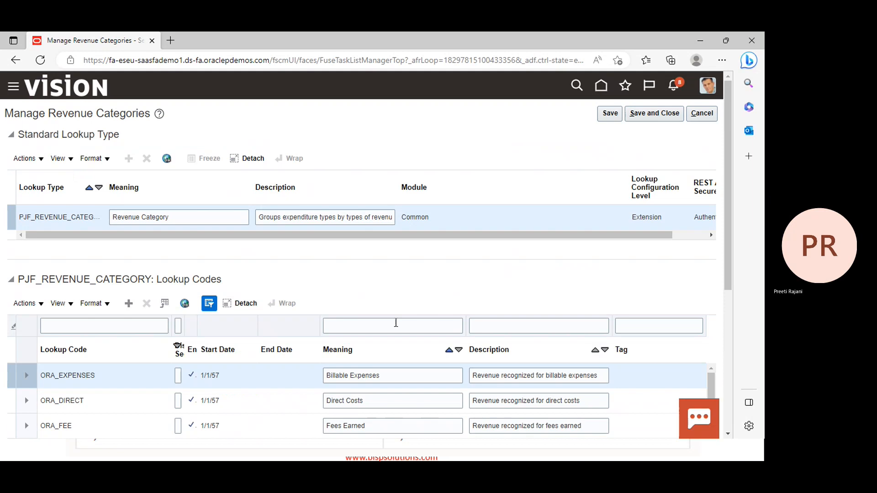
Examine the Revenue Category standard lookup type's columns and the existing PJF_REVENUE_CATEGORY lookup codes
scroll(354, 274, down, 1)
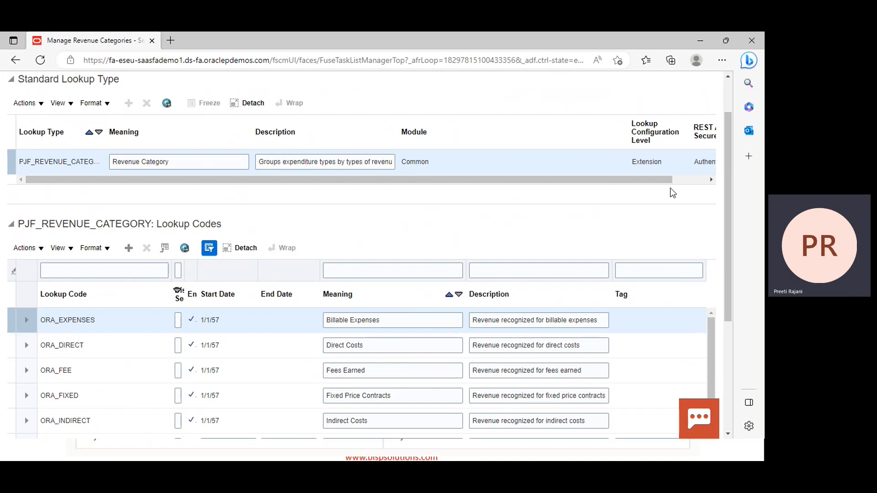
drag(615, 174, 718, 172)
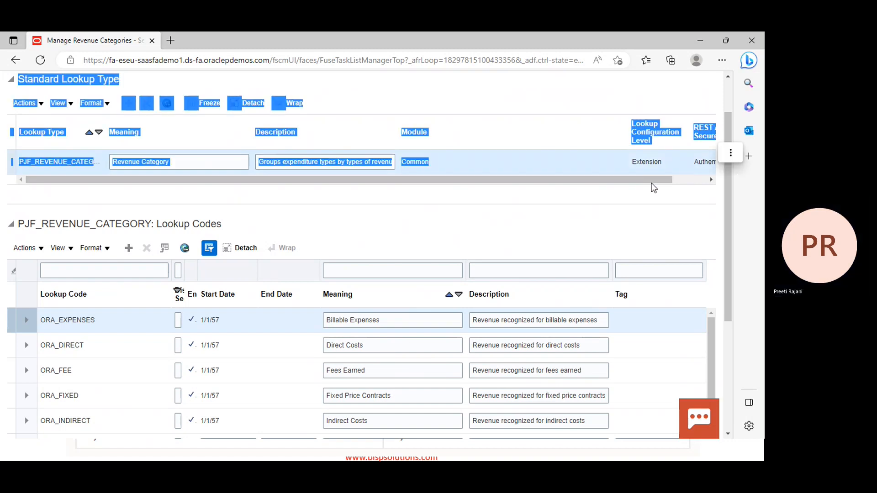
drag(653, 180, 755, 182)
scroll(408, 241, up, 2)
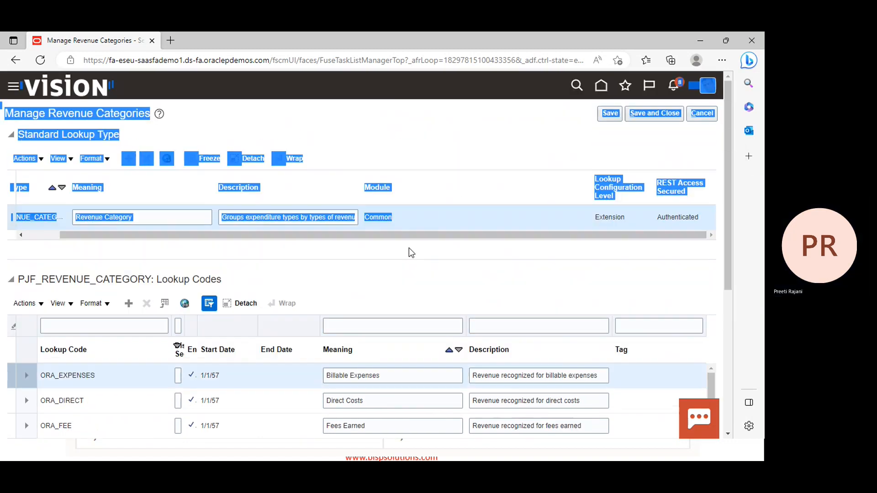
click(515, 175)
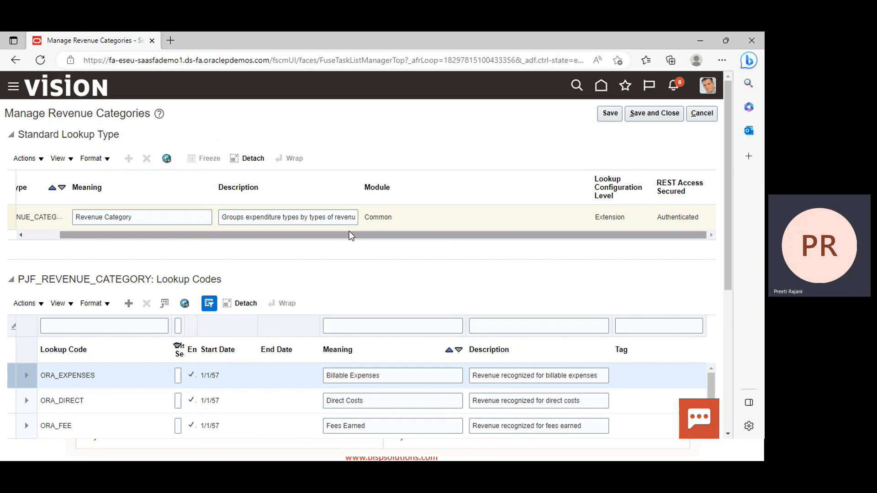
scroll(352, 283, down, 1)
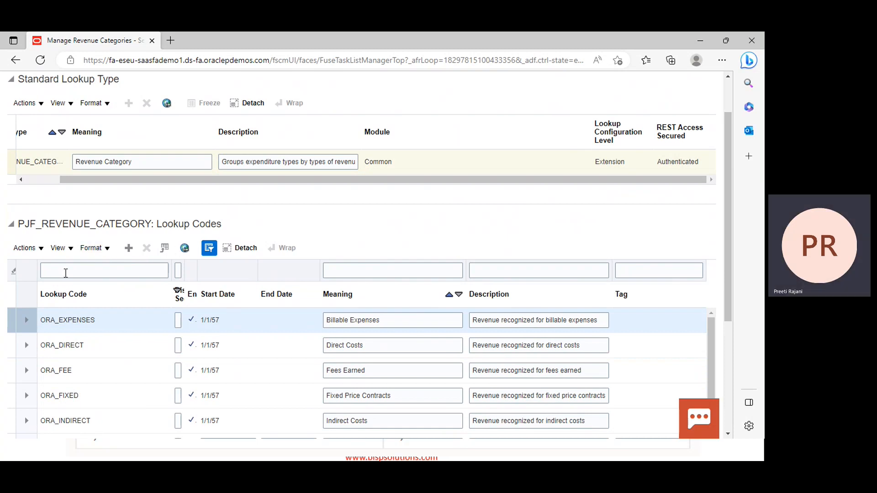
scroll(235, 275, down, 3)
scroll(113, 309, up, 5)
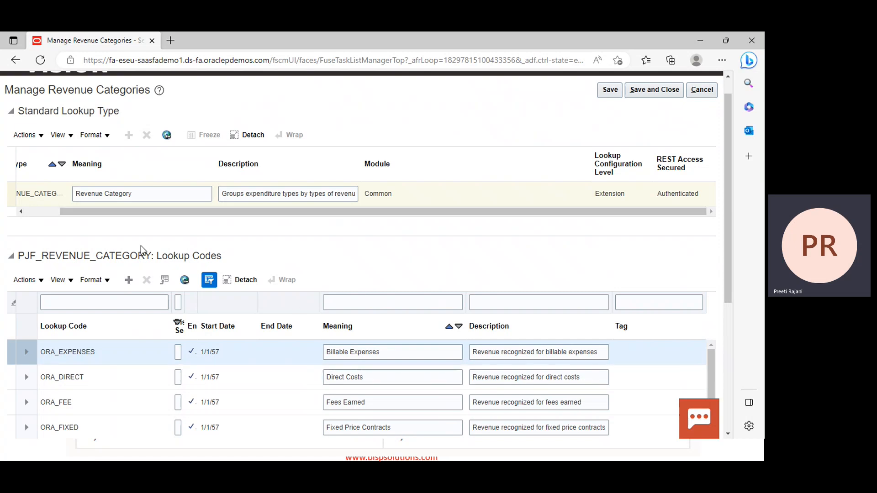
Add a new row to the PJF_REVENUE_CATEGORY lookup codes with the lookup code PPM FEE
click(128, 284)
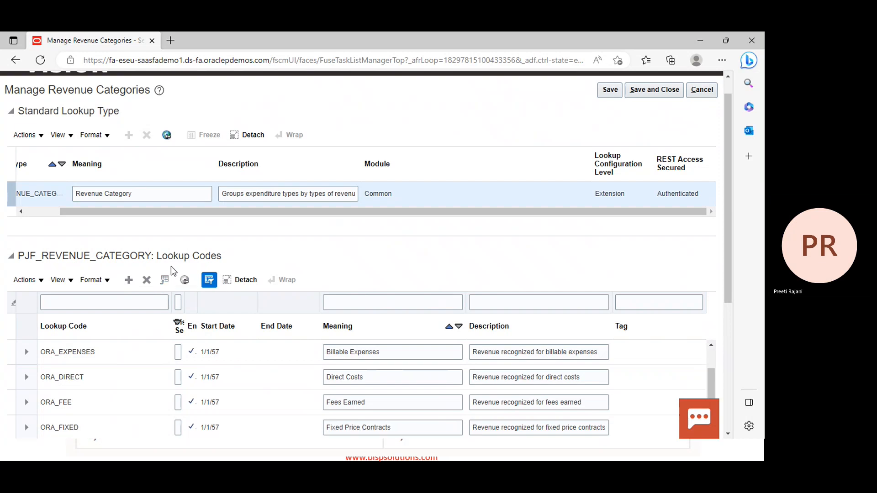
scroll(545, 301, up, 1)
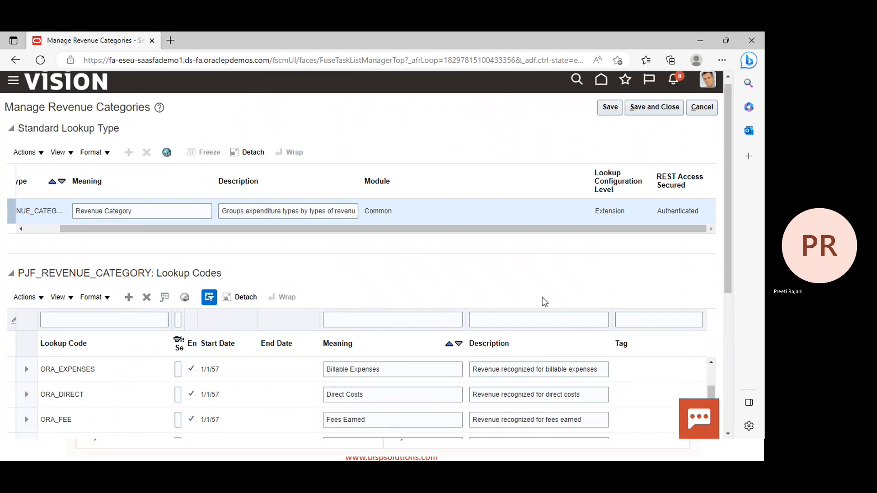
scroll(544, 301, up, 1)
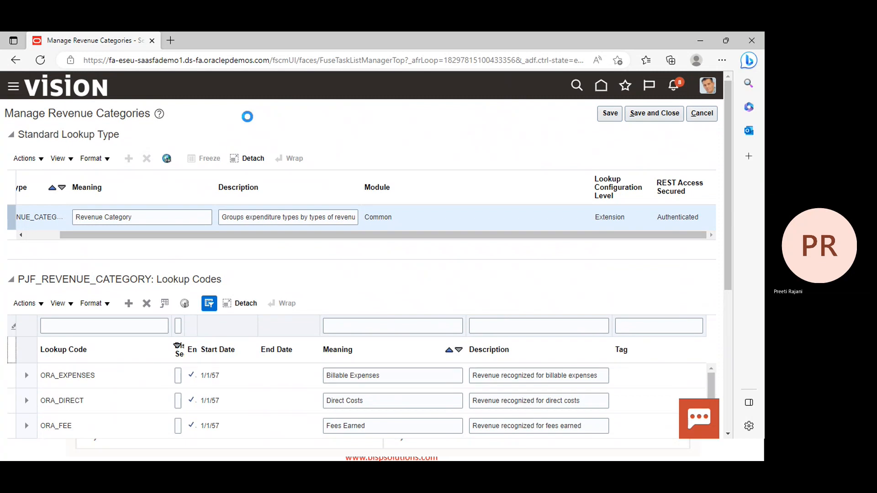
scroll(378, 268, down, 3)
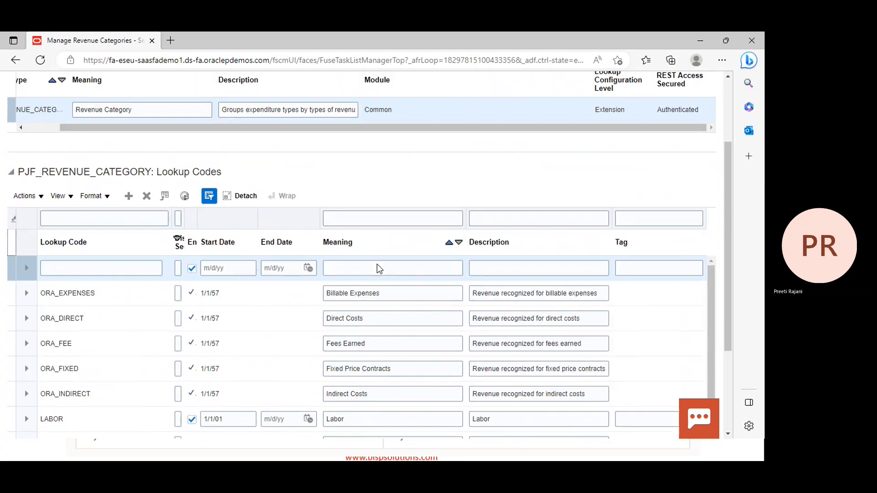
click(109, 268)
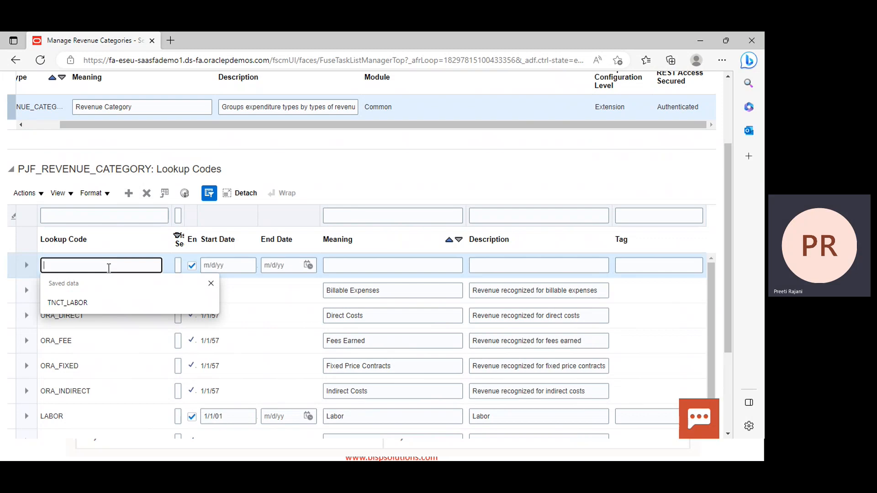
text(PP)
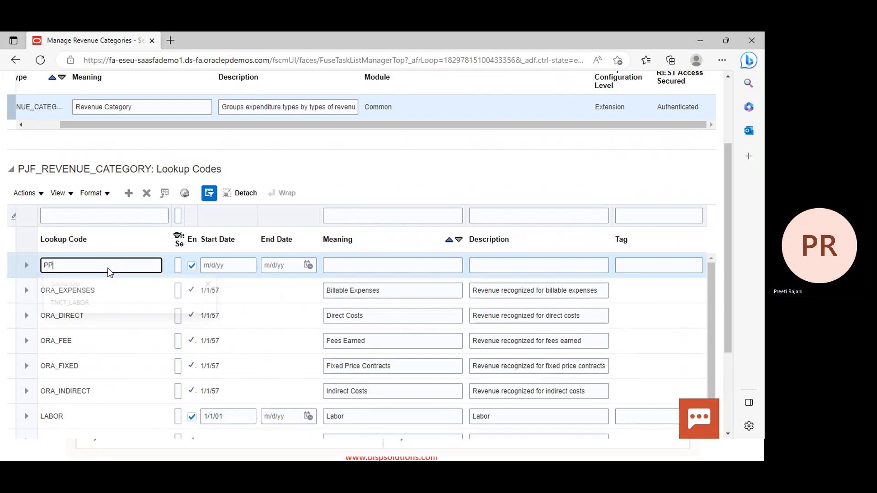
text(M)
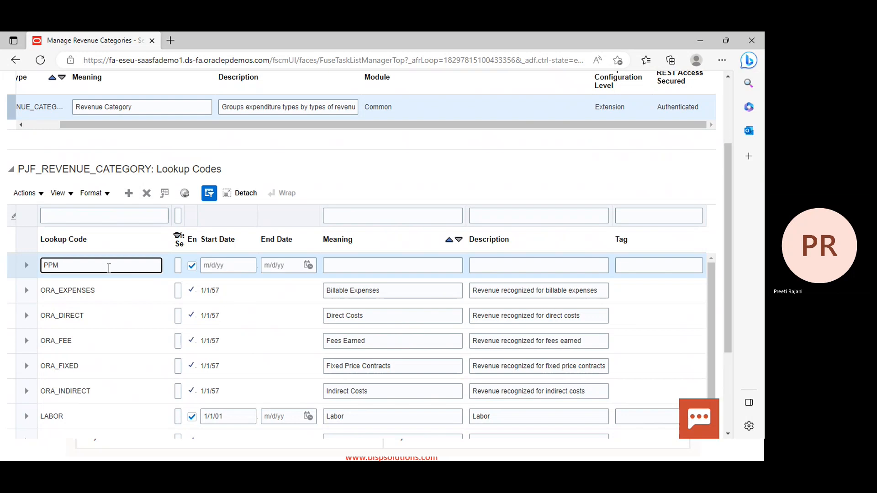
text( FEE)
Set the start date of the PPM FEE lookup code to 1/1/23
click(233, 267)
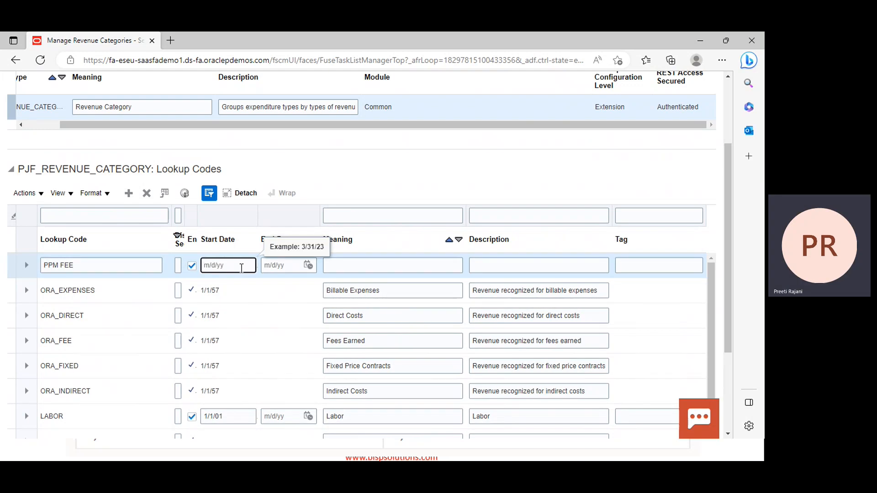
text(1/)
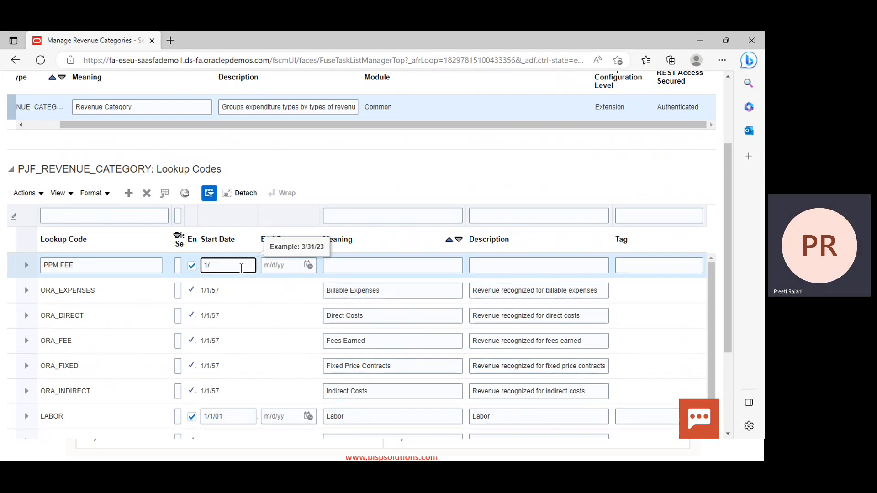
text(1)
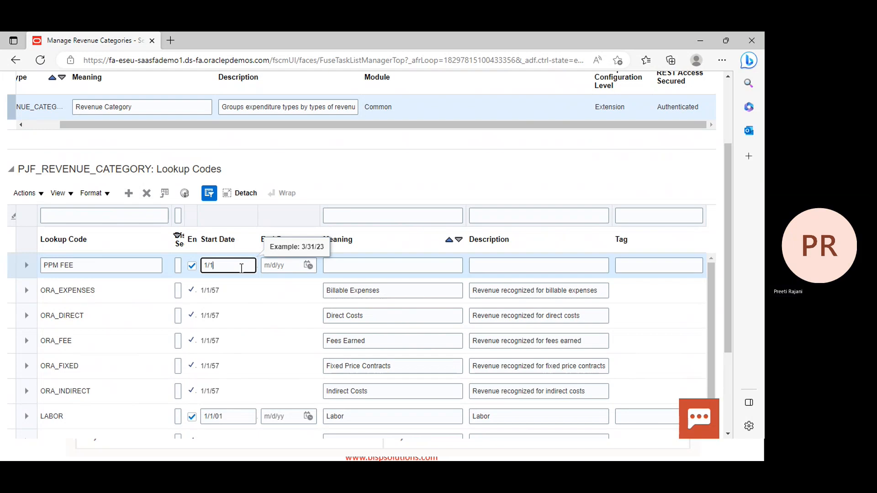
text(/23)
Enter Fees Earned as both the meaning and the description of the PPM FEE lookup code
click(379, 266)
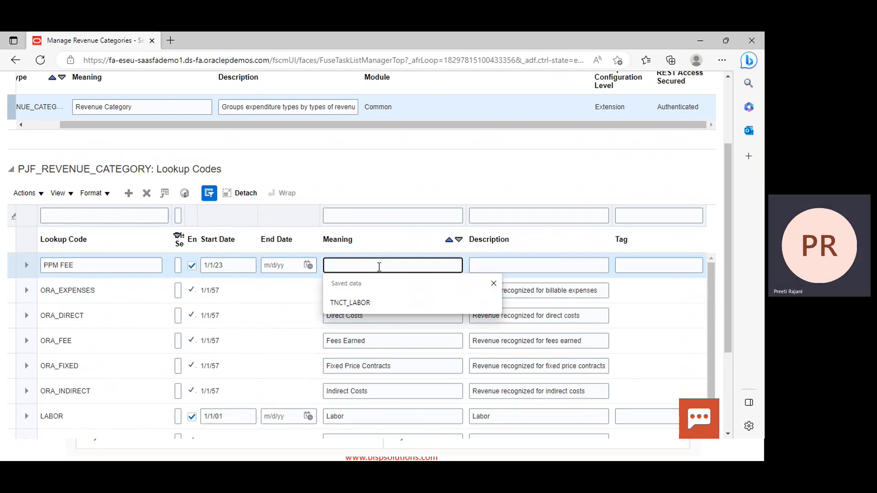
text(Fe)
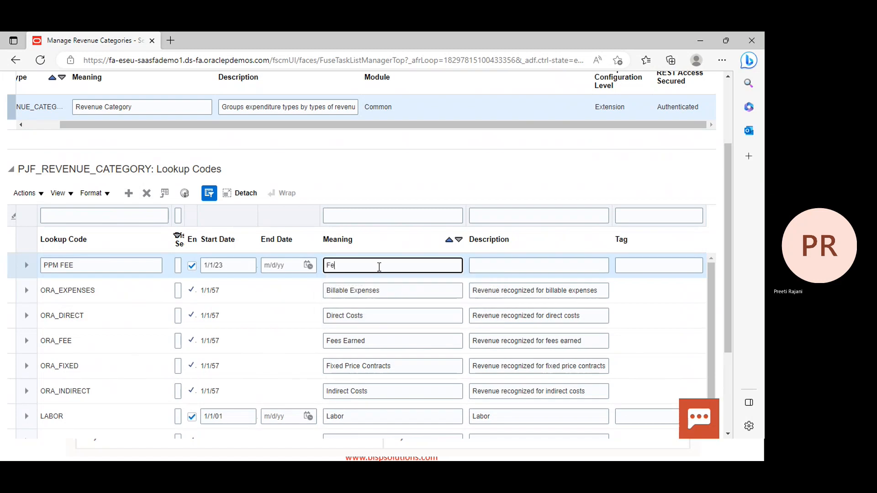
text(es Earned)
key(ctrl+shift+Left)
key(ctrl+shift+Left)
key(ctrl+c)
click(503, 270)
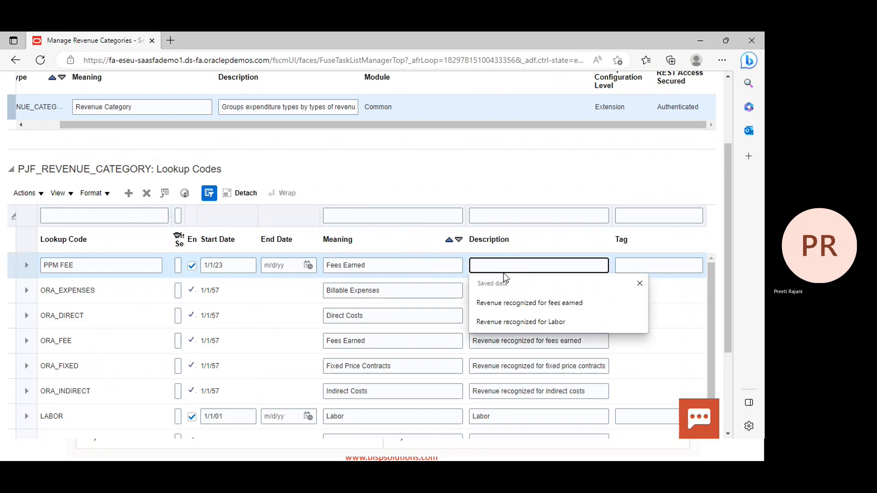
key(ctrl+v)
Try to add another lookup code row after the PPM FEE entry
scroll(724, 294, down, 3)
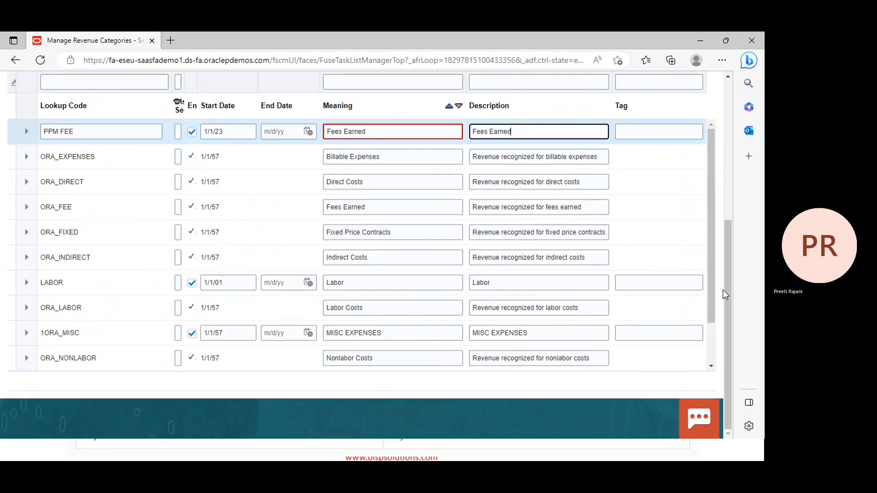
scroll(1, 237, up, 5)
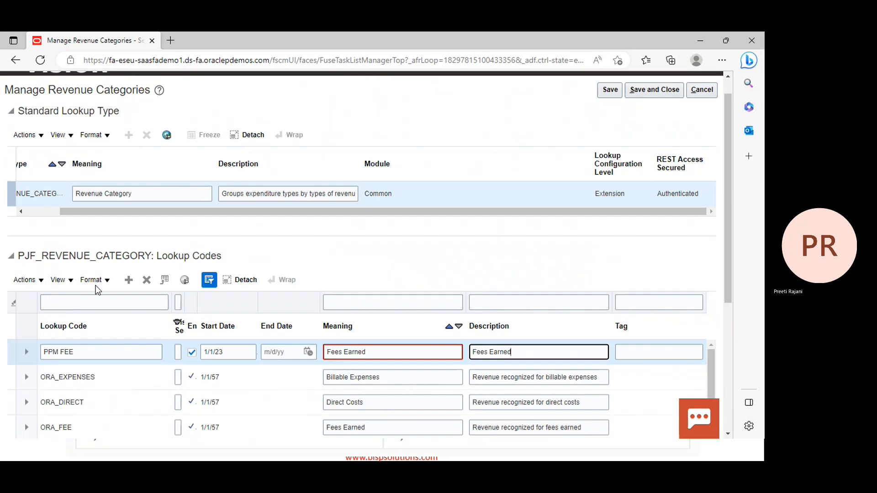
click(128, 281)
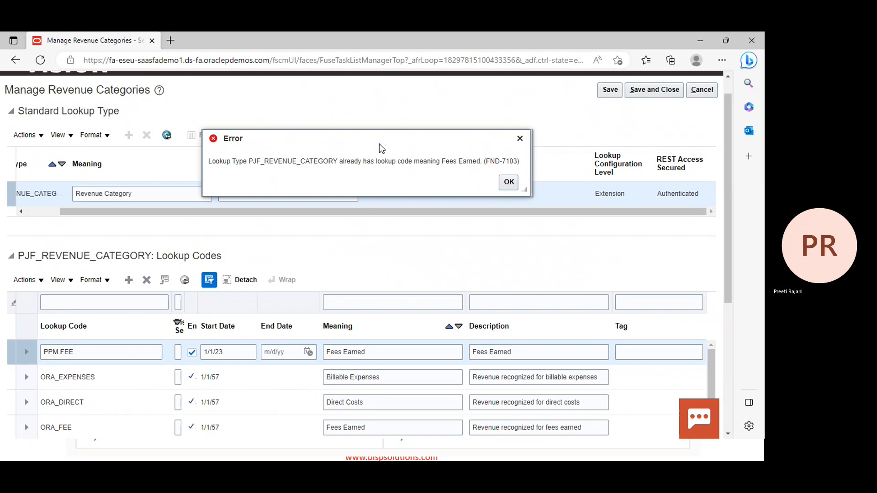
click(508, 183)
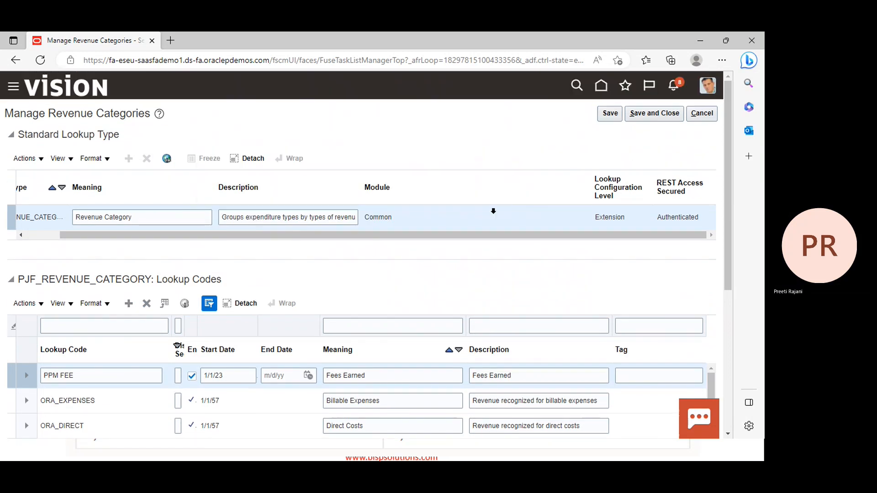
Change the meaning and the description of the PPM FEE lookup code to Fees Earned PPM
click(407, 374)
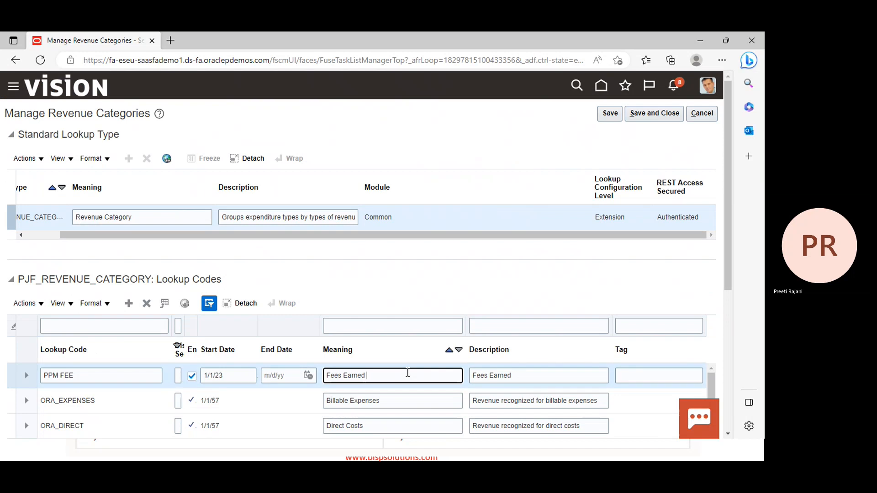
text(PPM)
click(538, 374)
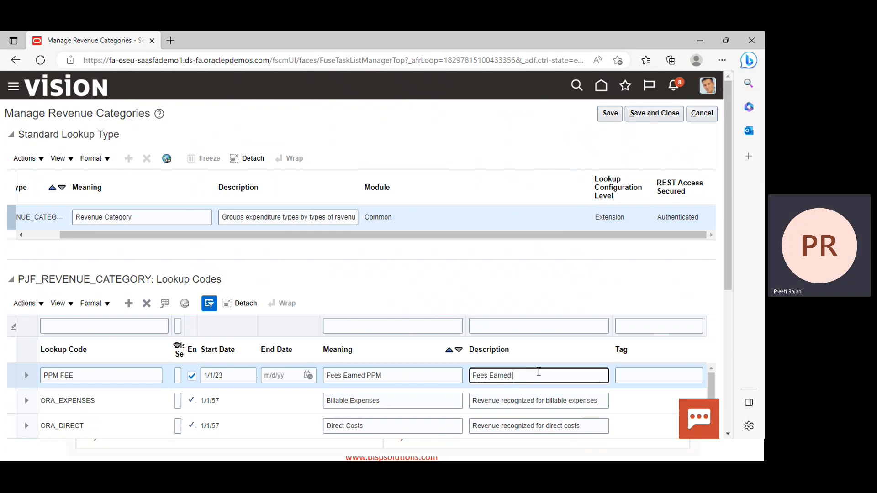
text(PPM)
Add a revenue category lookup code PPM SERVICE FEE with the start date 1/1/23
click(129, 305)
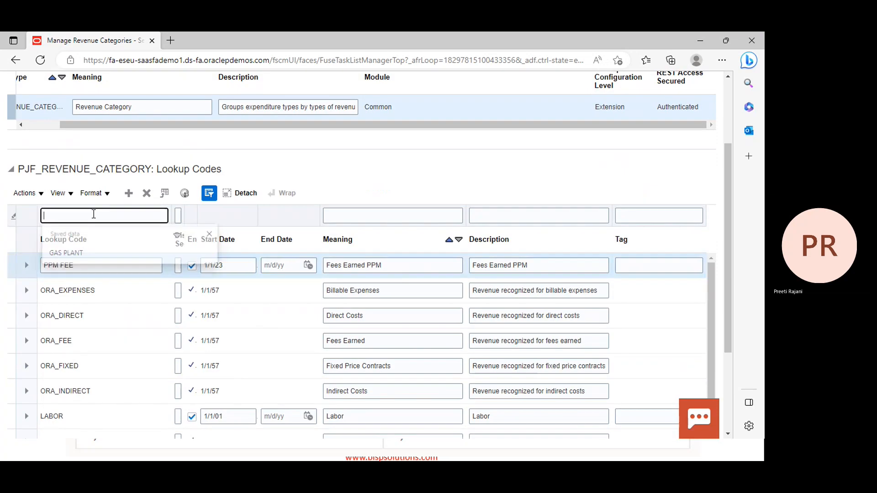
click(79, 261)
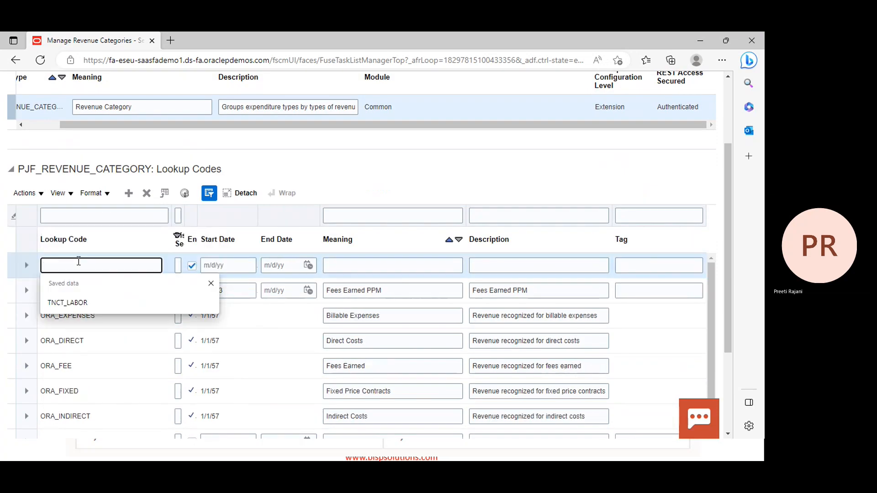
text(PPM)
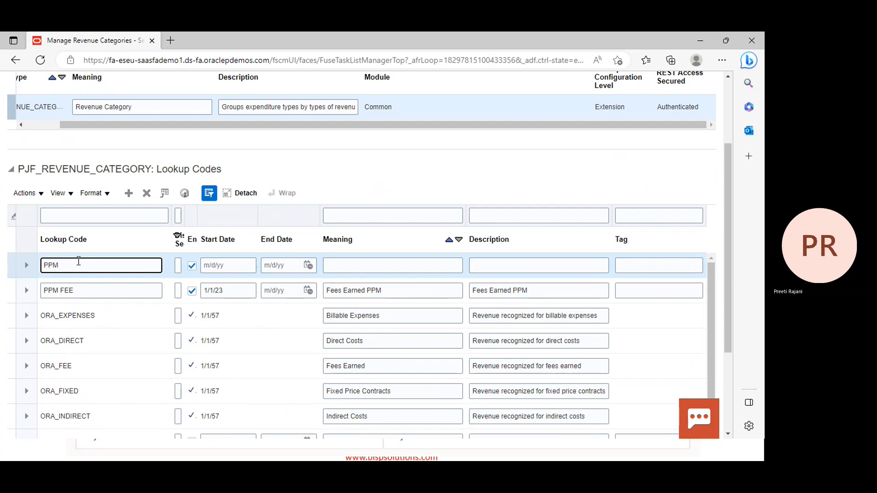
text(SERVICE FEE)
click(213, 264)
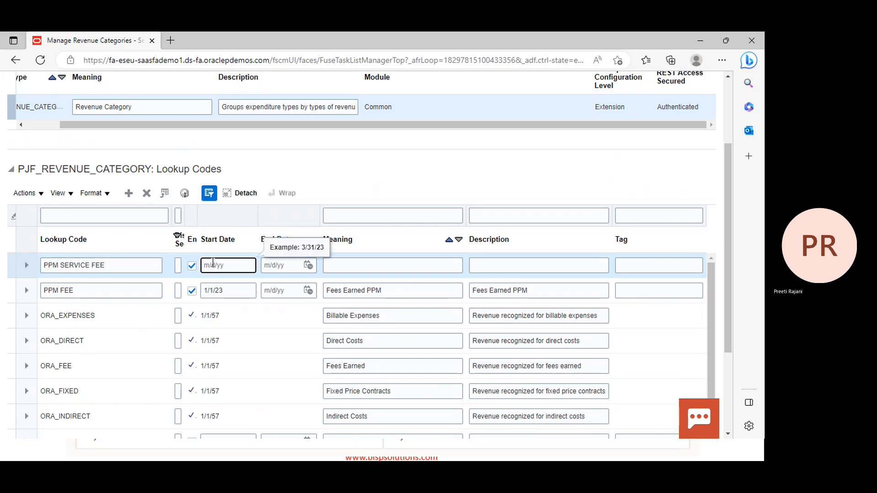
text(1/1/23)
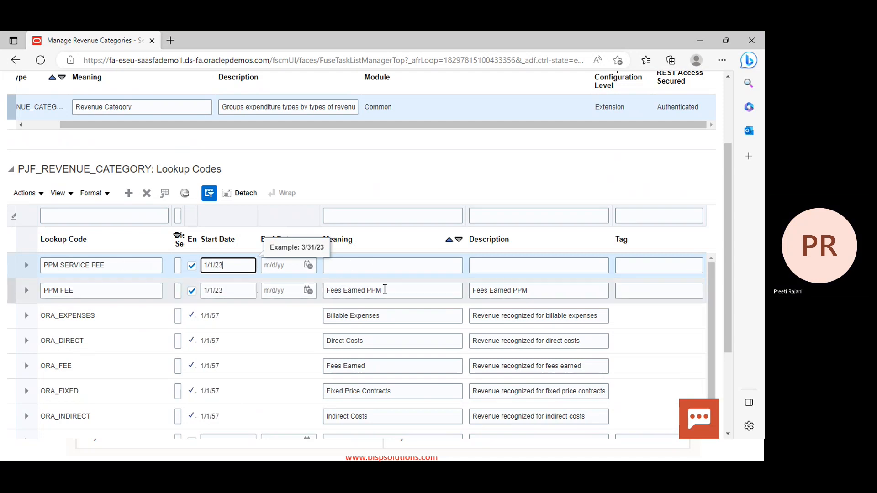
Enter Service Fees Earned PPM as the meaning of the PPM SERVICE FEE lookup code, reusing the PPM FEE meaning
triple_click(384, 289)
click(386, 265)
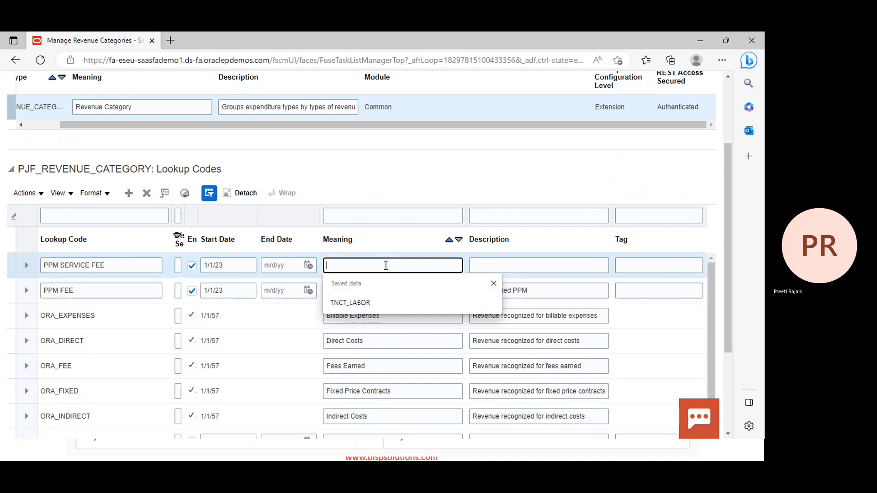
key(ctrl+v)
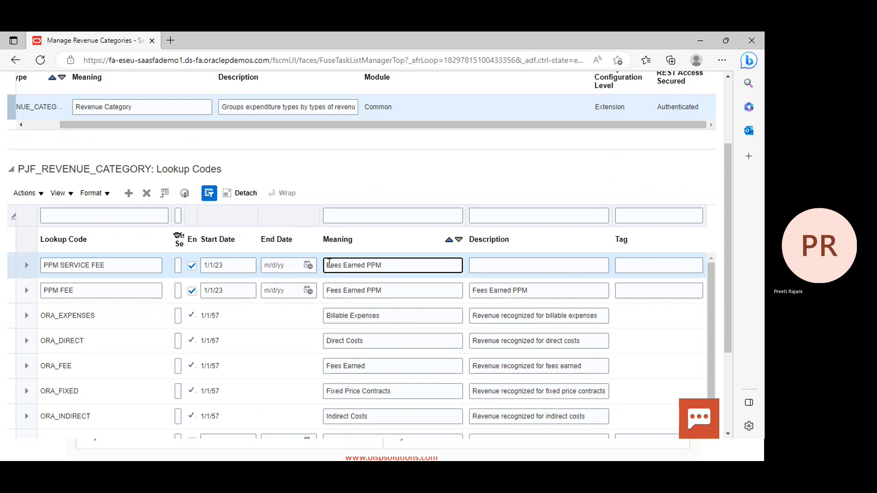
click(328, 265)
text(Se)
text(r)
text(vice)
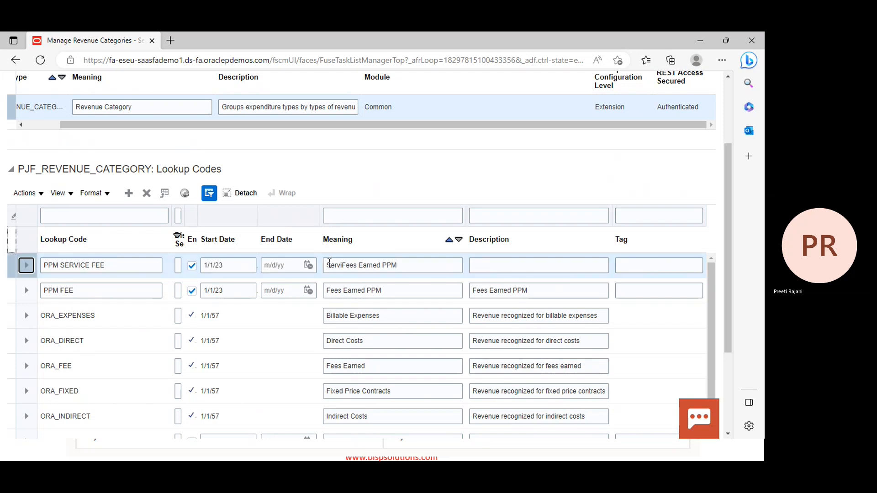
triple_click(427, 266)
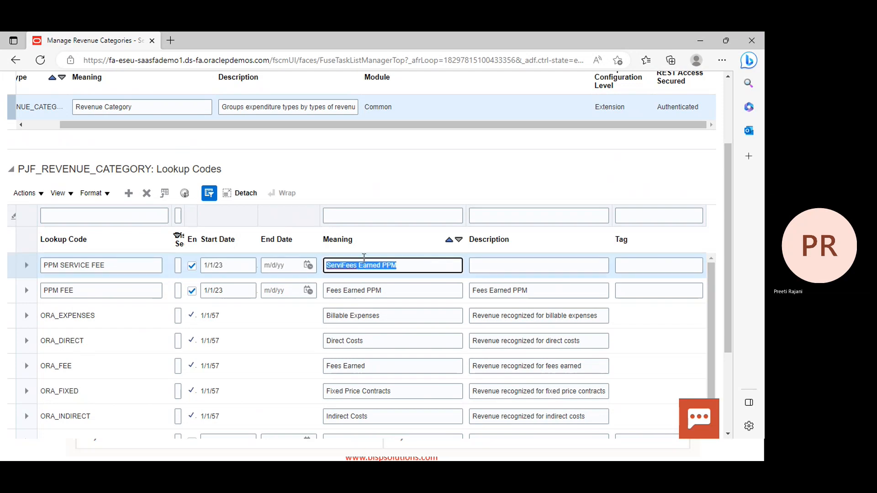
click(342, 265)
text(ce)
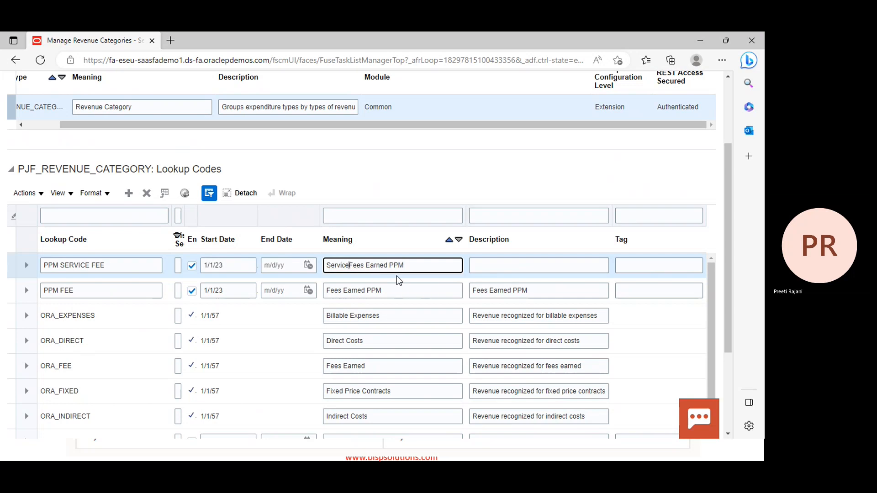
Copy the meaning of the PPM SERVICE FEE lookup code into its description
click(431, 261)
triple_click(432, 261)
key(ctrl+c)
click(521, 264)
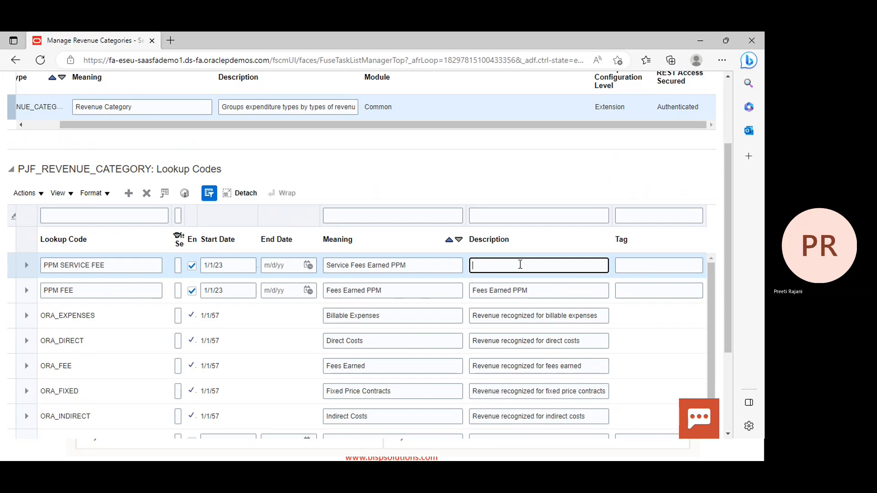
key(ctrl+v)
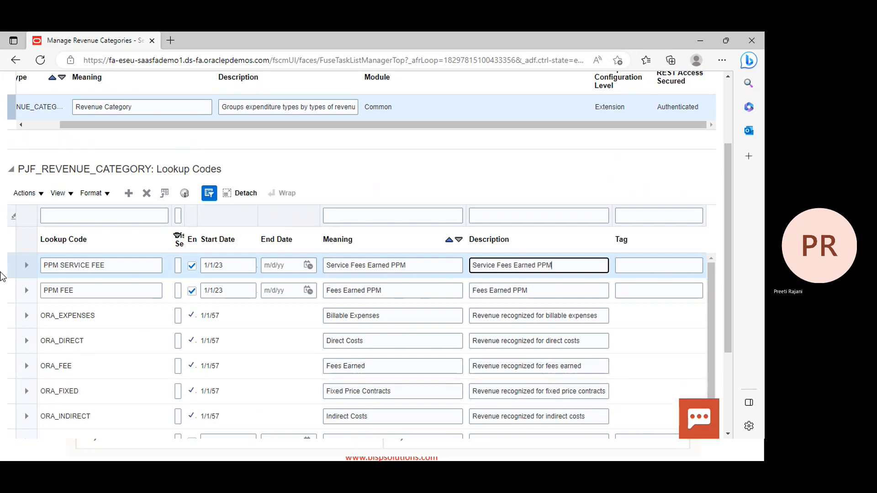
Add a revenue category lookup code PPM Time & Material with the start date 1/1/23
click(129, 193)
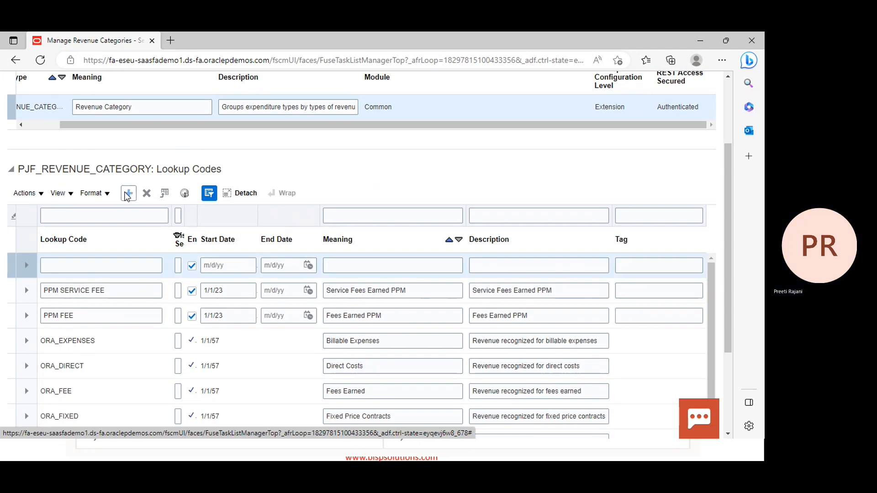
click(92, 265)
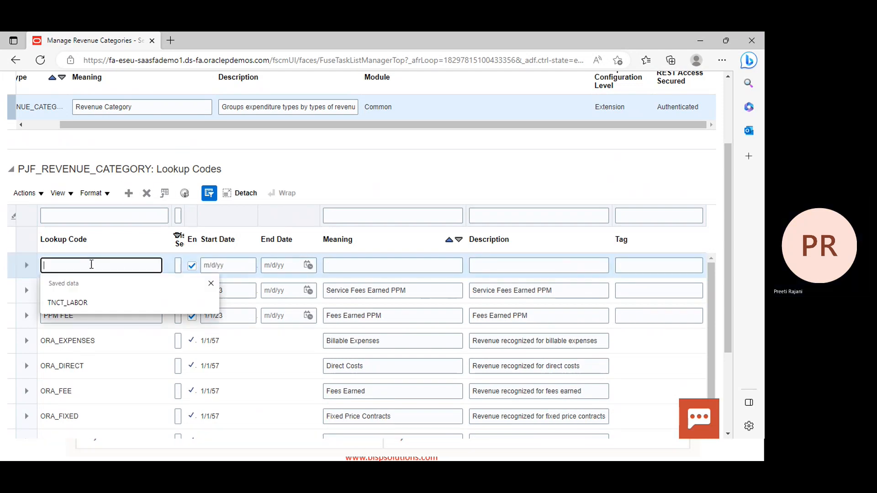
text(PPM)
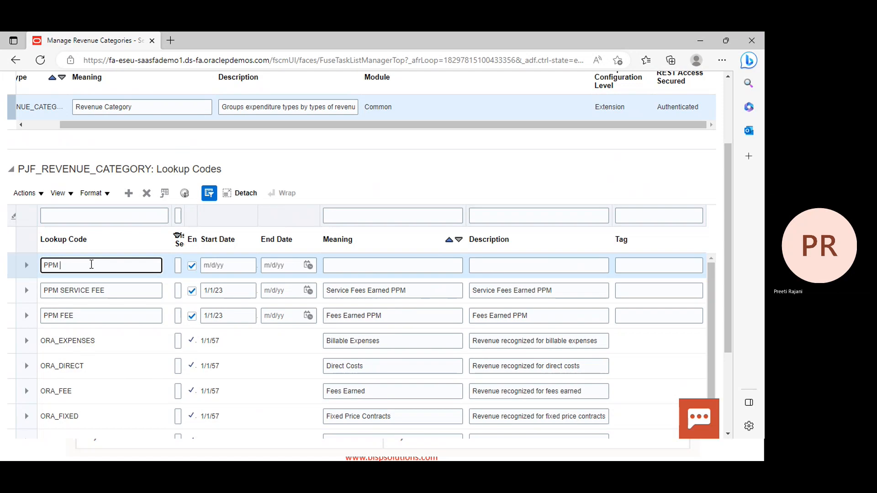
text( Time & Materil)
key(BackSpace)
text(al)
key(Tab)
key(Tab)
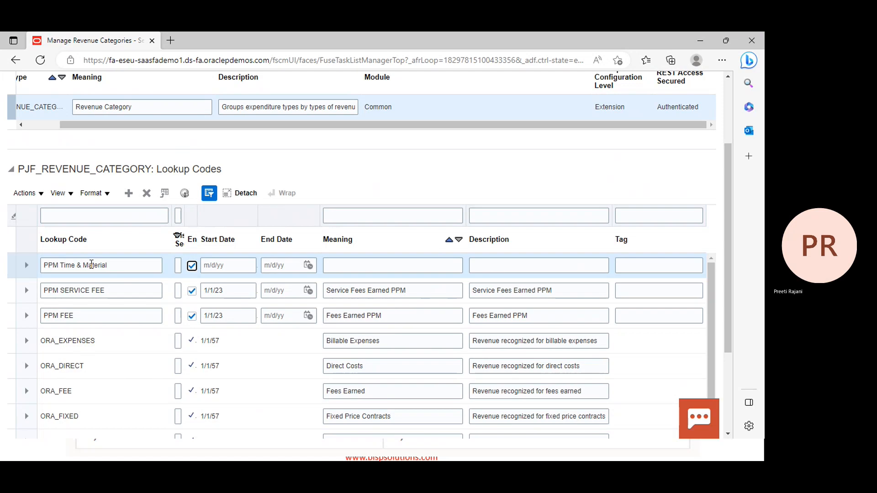
click(240, 265)
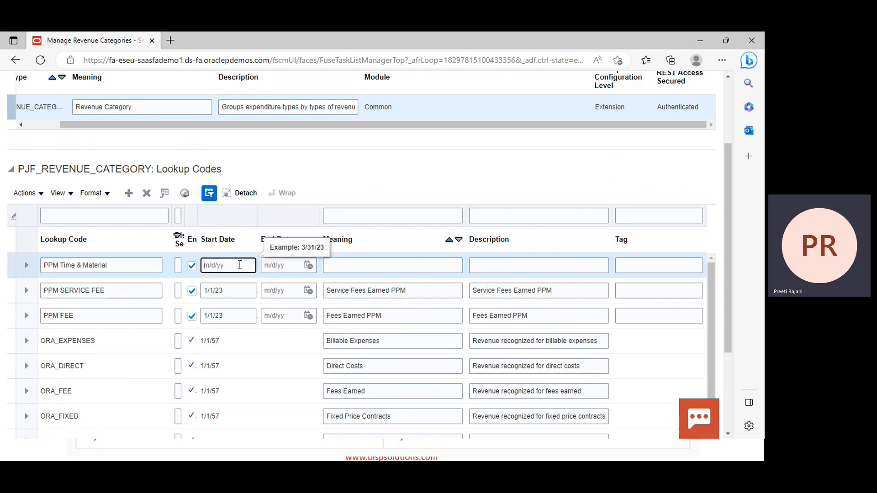
text(1/1/23)
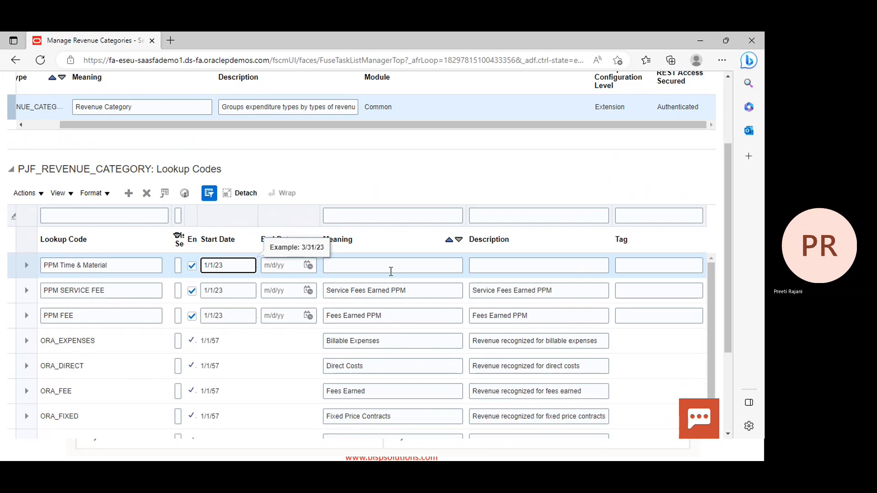
Enter Time & Material Earning PPM as the meaning of the PPM Time & Material lookup code
click(391, 270)
text(Ti)
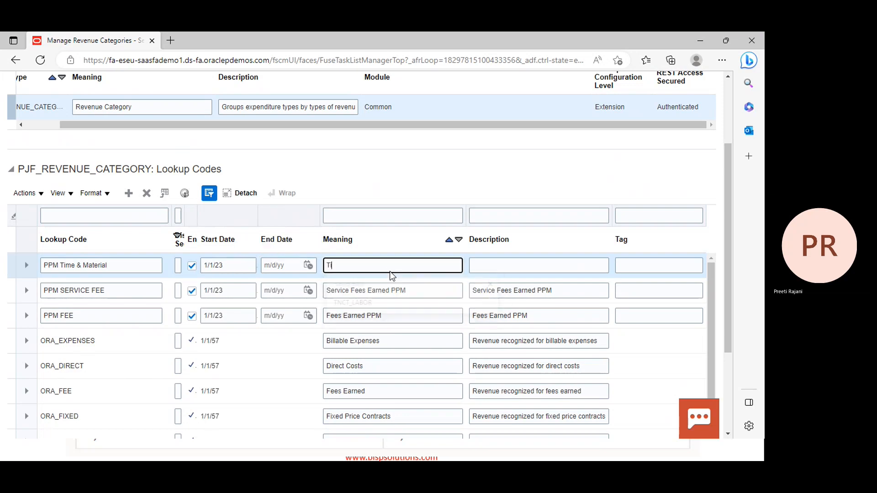
text(me & Mater)
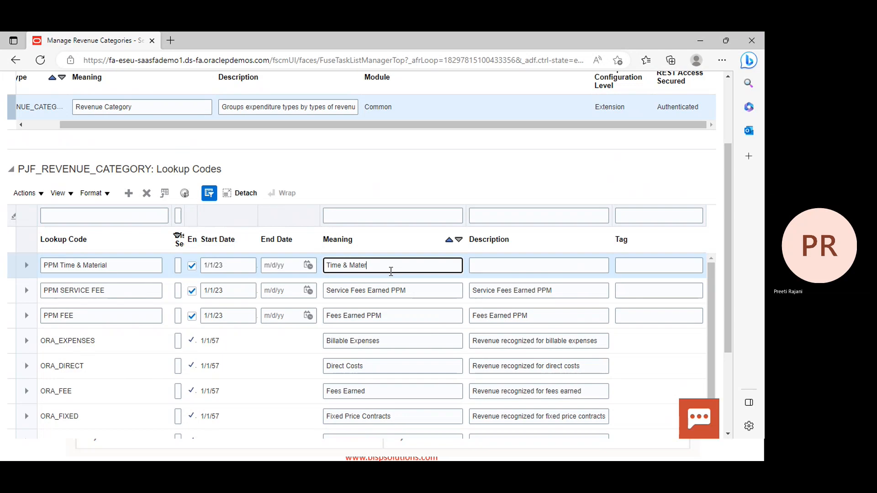
text(ial Earnung PPM)
click(388, 266)
click(388, 266)
key(Delete)
text(i)
Enter Time & Material Earning PPM as the description of the PPM Time & Material lookup code
click(485, 265)
text(Ti)
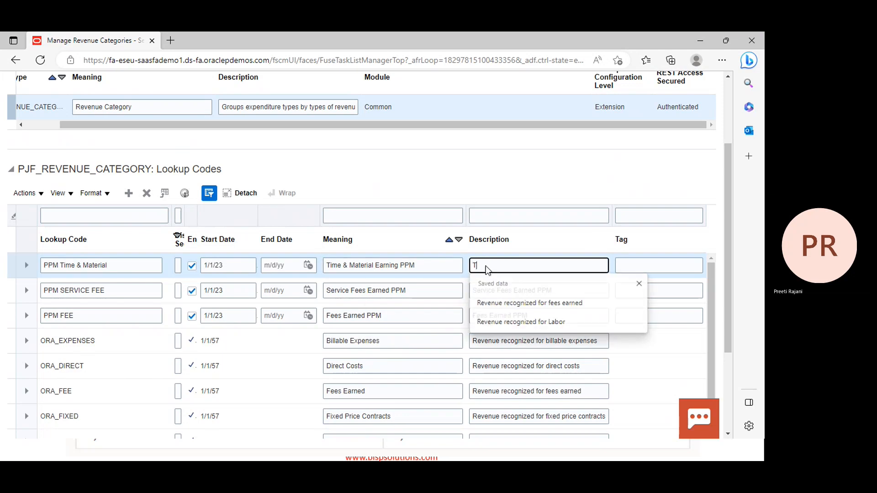
text(me & Matrer)
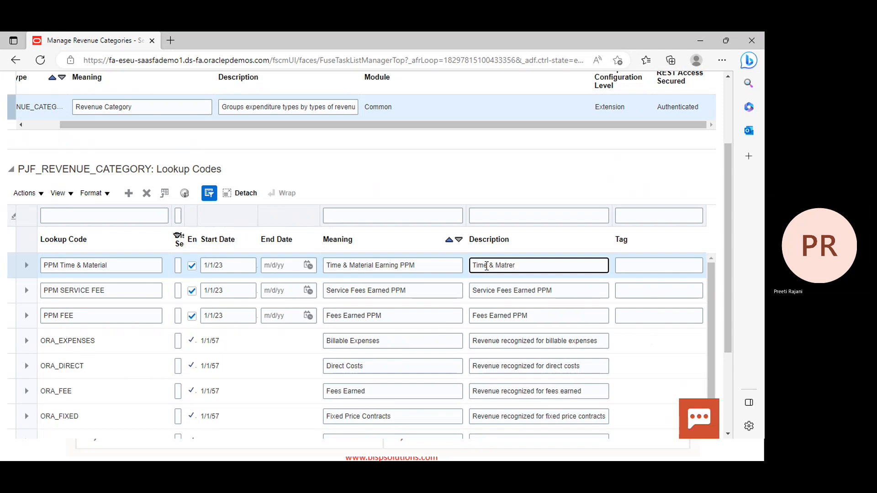
key(BackSpace)
key(BackSpace)
key(BackSpace)
text(erial Earning PPM)
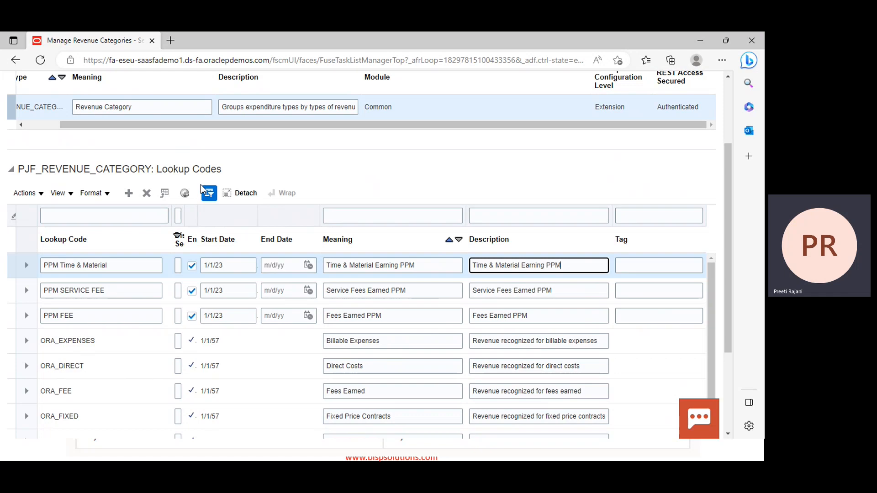
Review the new PPM lookup codes, then save the revenue categories and return to the setup task list
scroll(368, 352, down, 4)
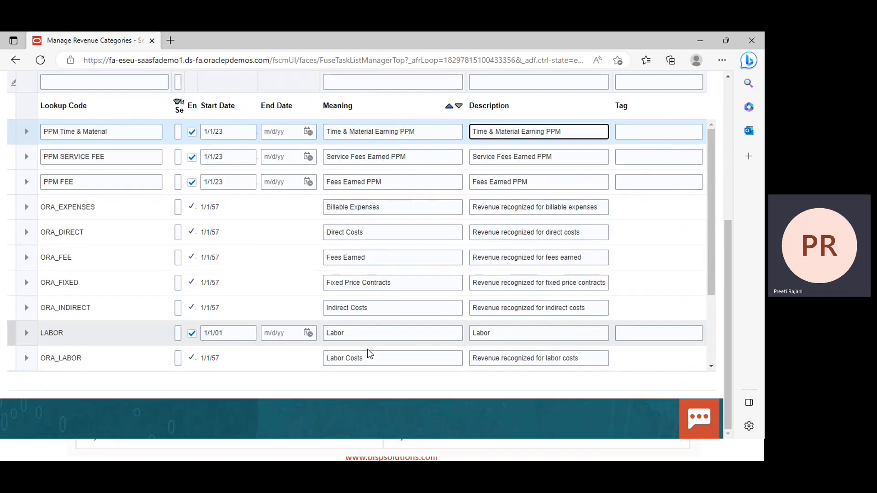
scroll(589, 210, up, 7)
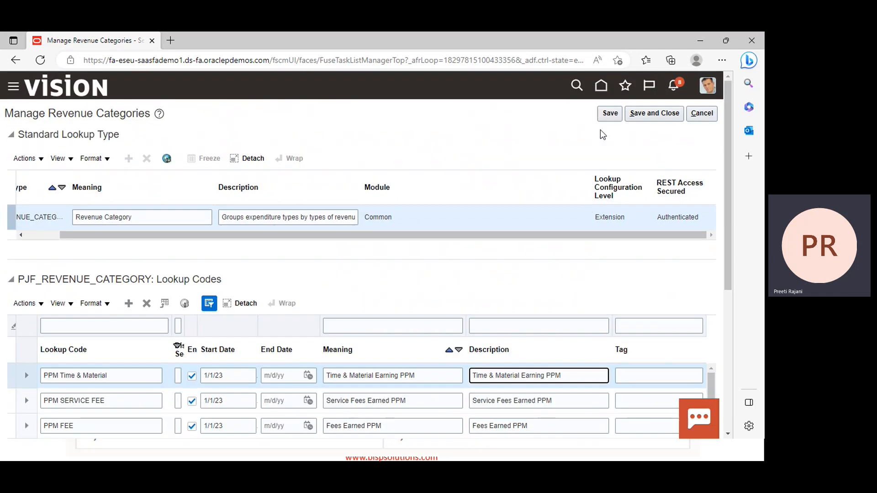
click(648, 114)
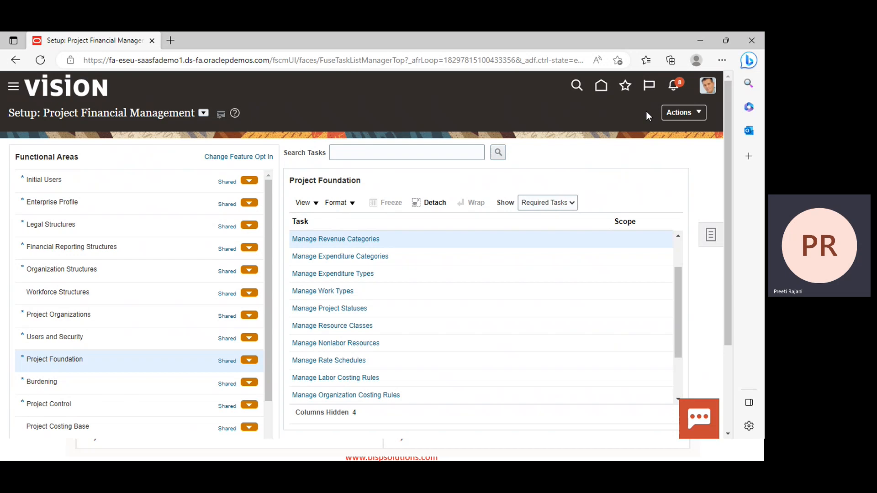
key(alt+Tab)
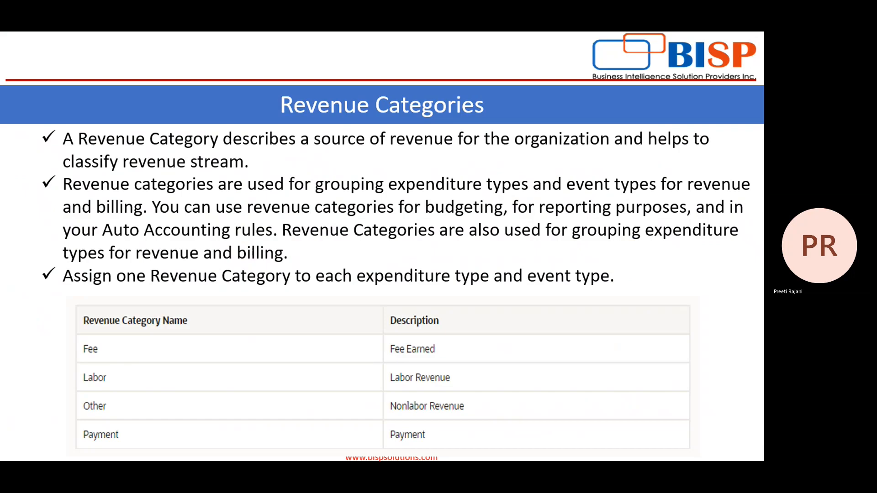
key(Right)
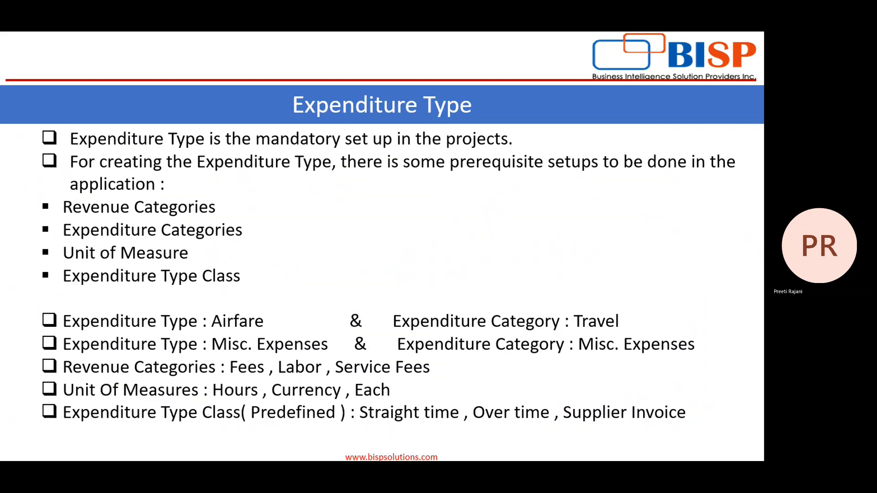
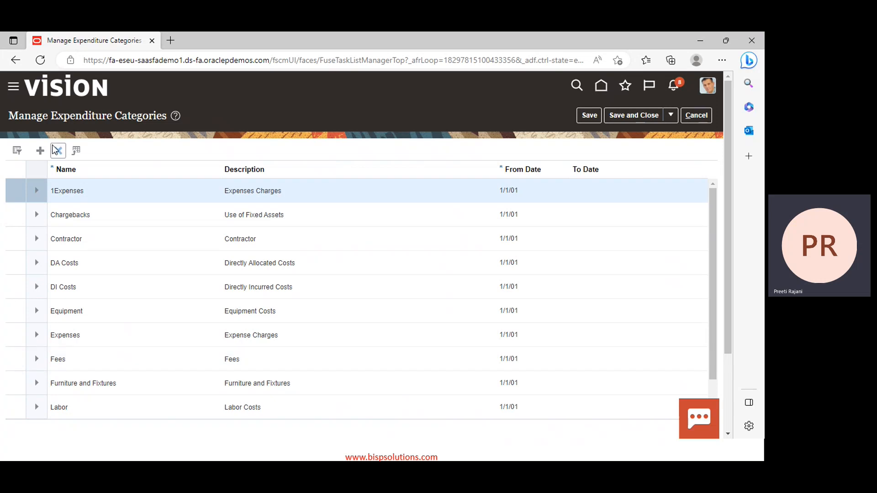
Add an expenditure category with PPM Labor Category as both its name and its description
click(41, 153)
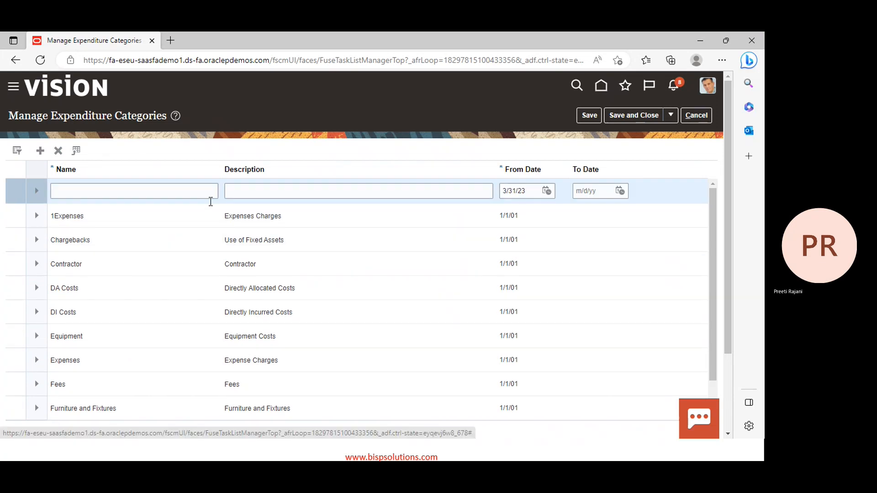
click(180, 196)
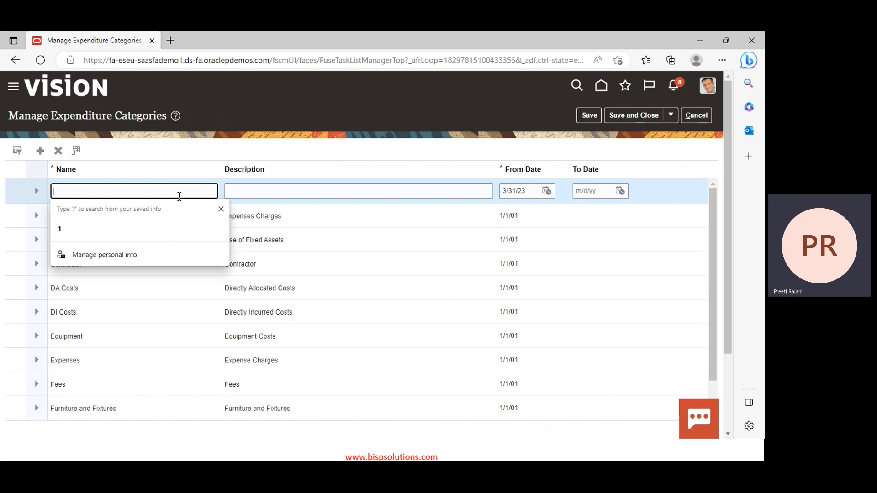
text(PPM L)
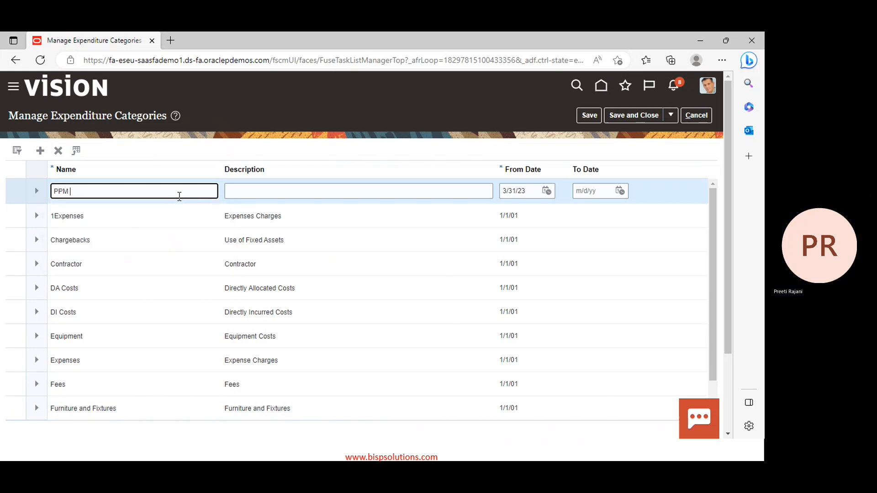
text(abor)
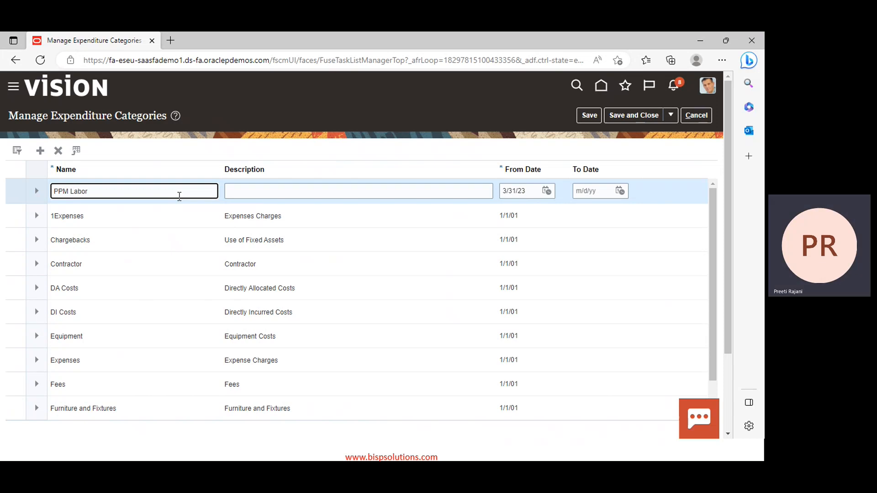
text( Category)
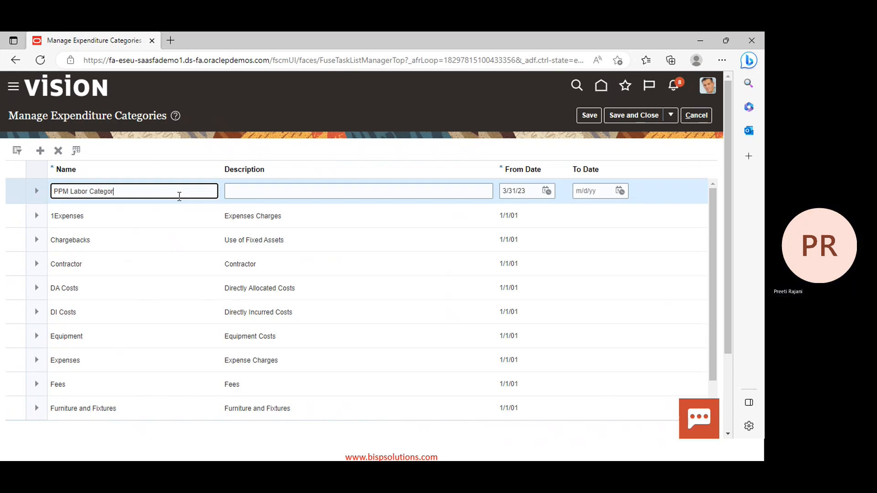
click(259, 191)
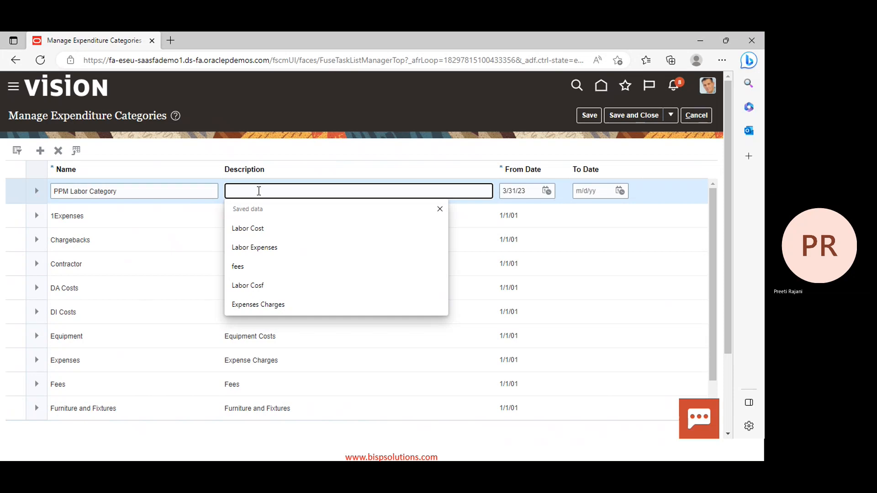
text(PPM)
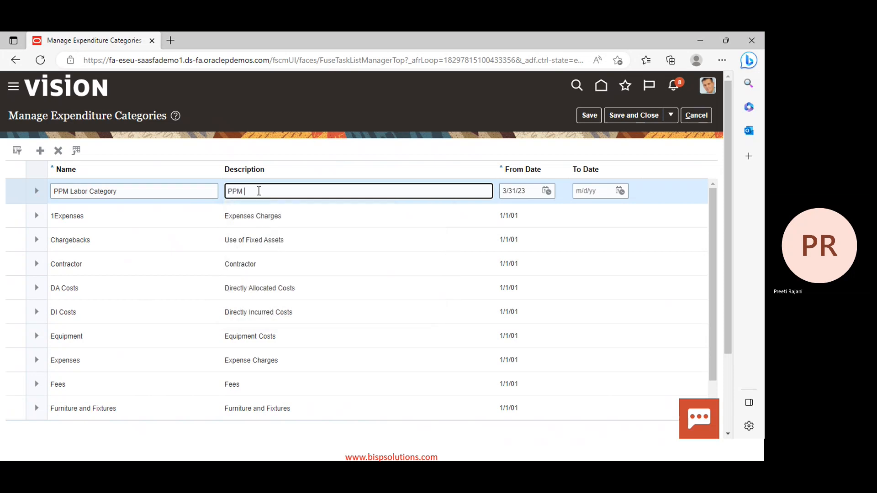
text( Labor Category)
Set the From Date of the PPM Labor Category expenditure category to 1/1/23
click(547, 191)
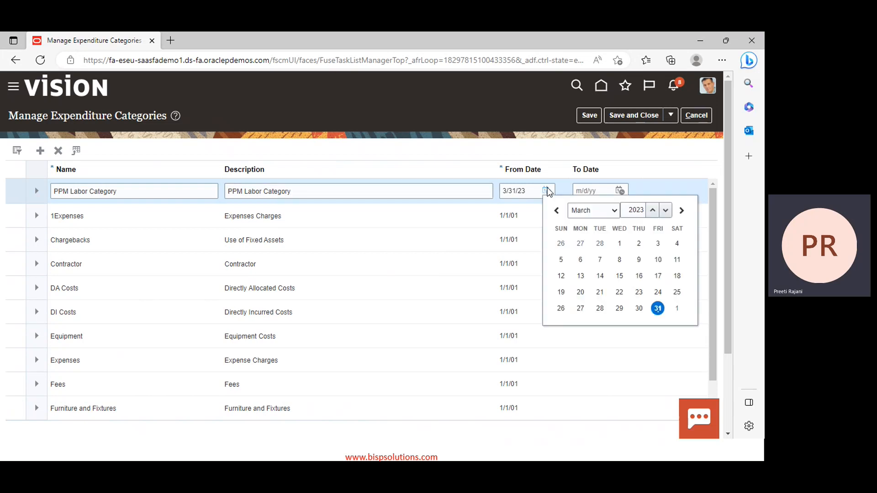
click(588, 210)
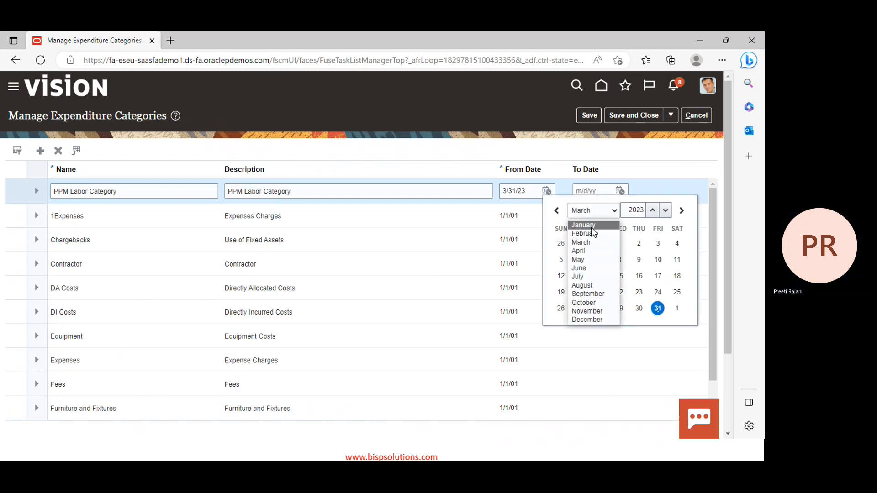
click(592, 225)
click(561, 243)
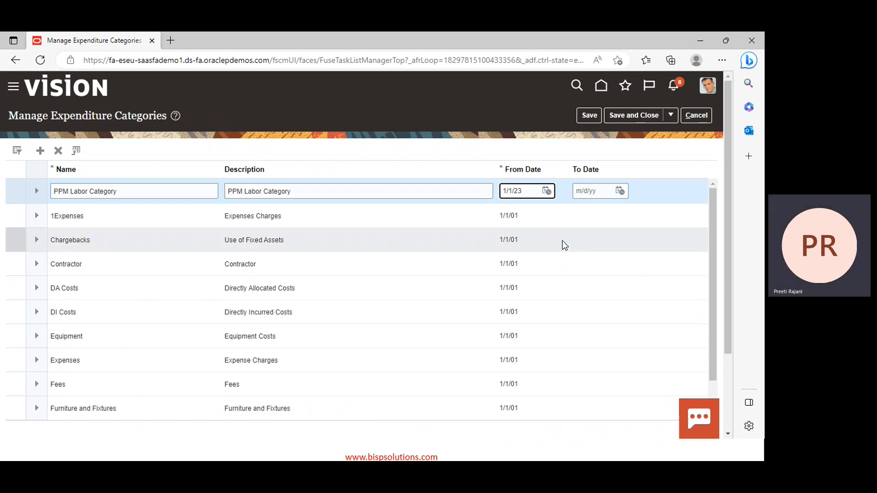
Add an expenditure category with PPM Misc. Expenses as both its name and its description
click(42, 149)
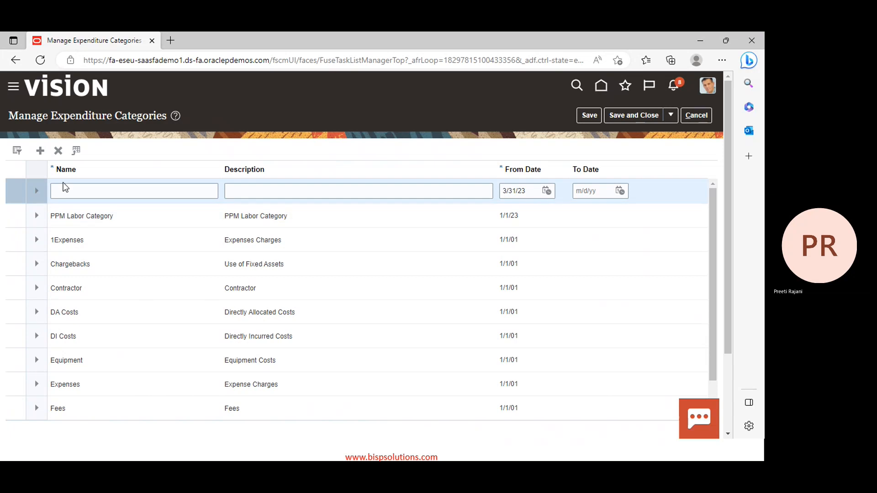
click(65, 188)
text(PPM)
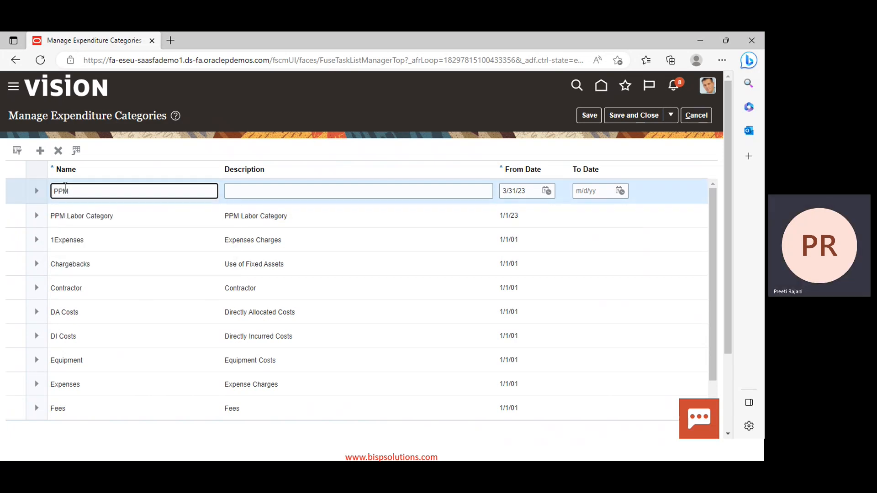
text( Misc)
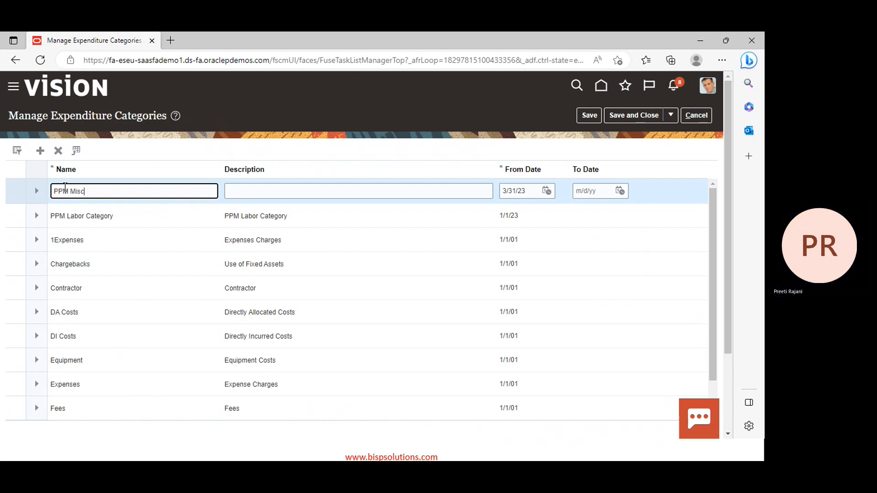
text(. expenses)
click(92, 191)
key(BackSpace)
text(E)
click(300, 193)
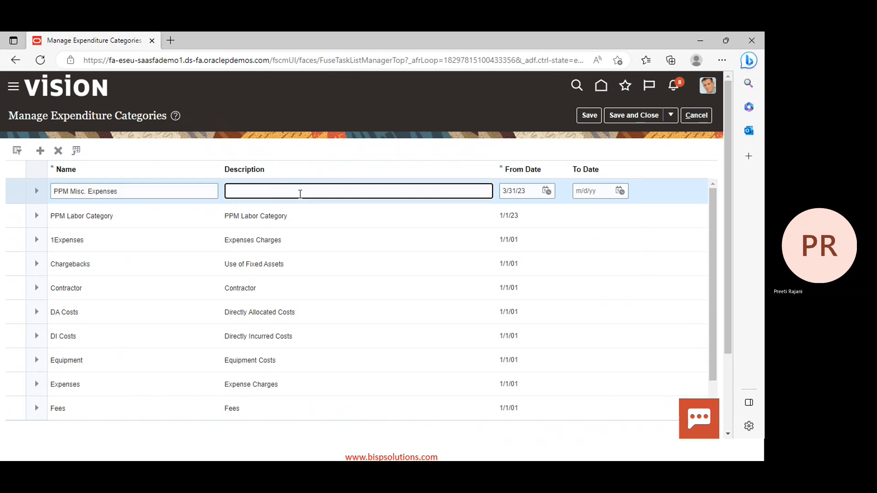
text(PPM Misc .Expenses)
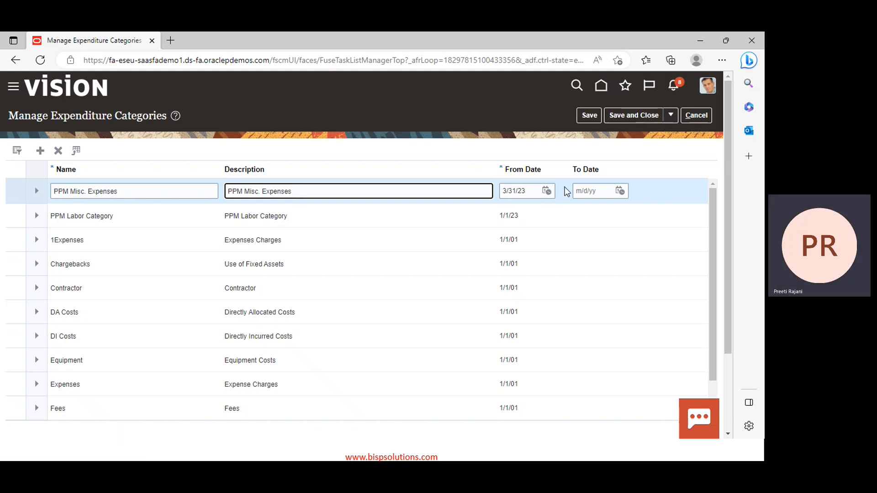
Set the From Date of the PPM Misc. Expenses expenditure category to 1/1/23
click(546, 191)
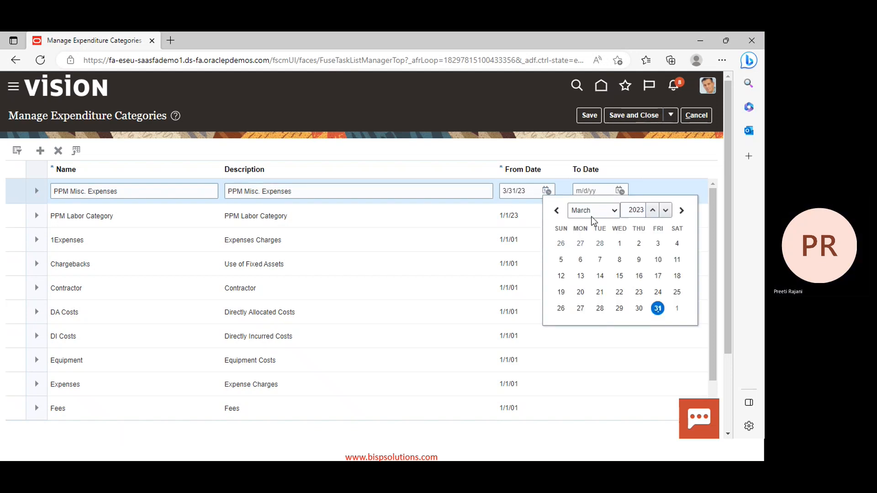
click(604, 212)
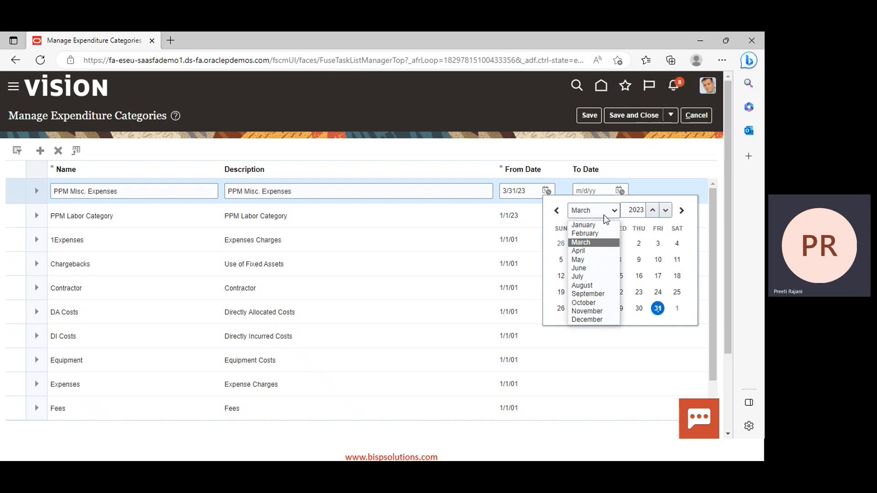
click(602, 226)
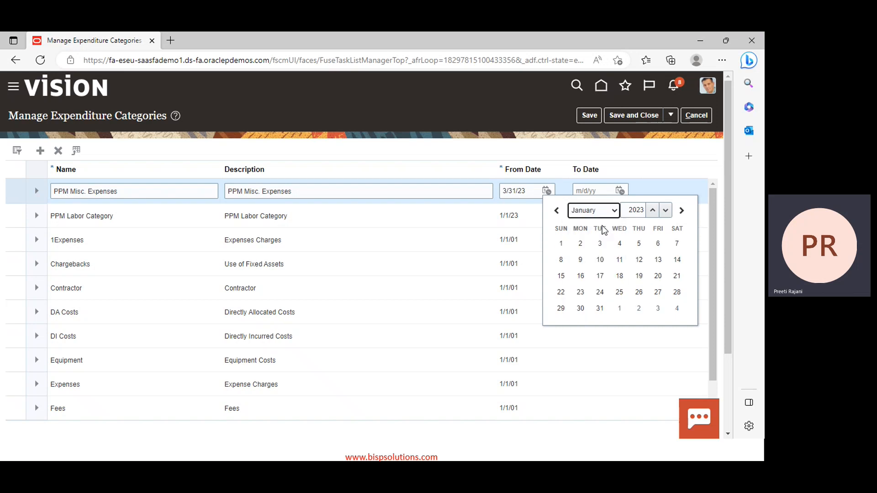
click(561, 243)
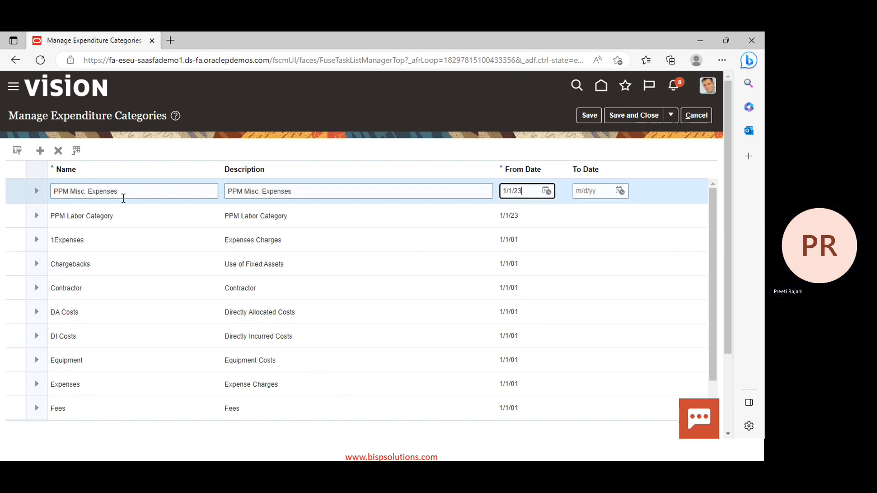
Add an expenditure category named PPM Travel Category with the description PPM Travel category
click(39, 153)
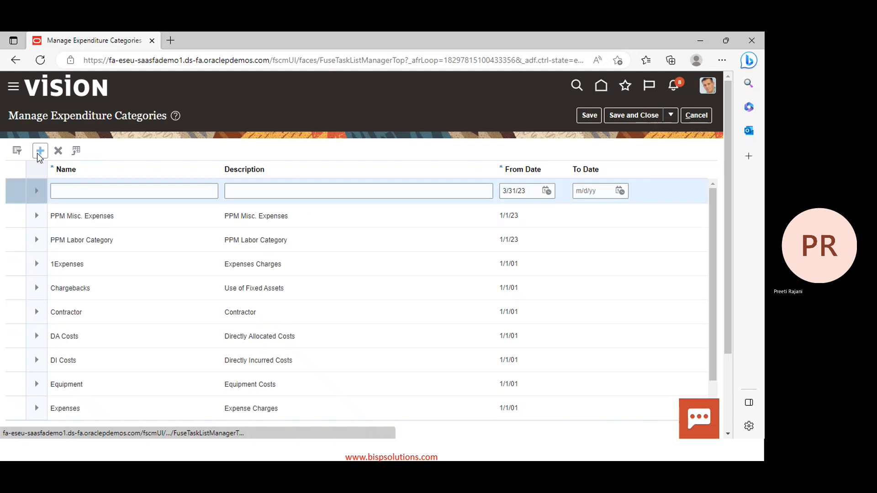
click(119, 195)
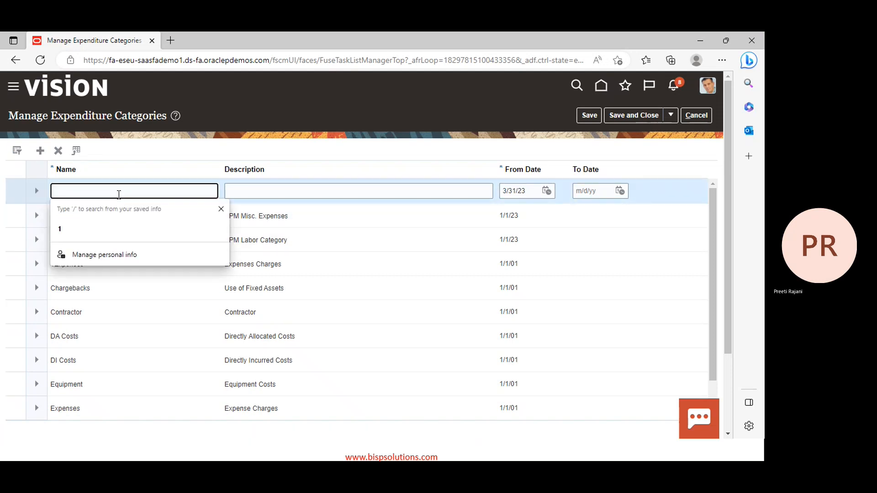
text(PPM )
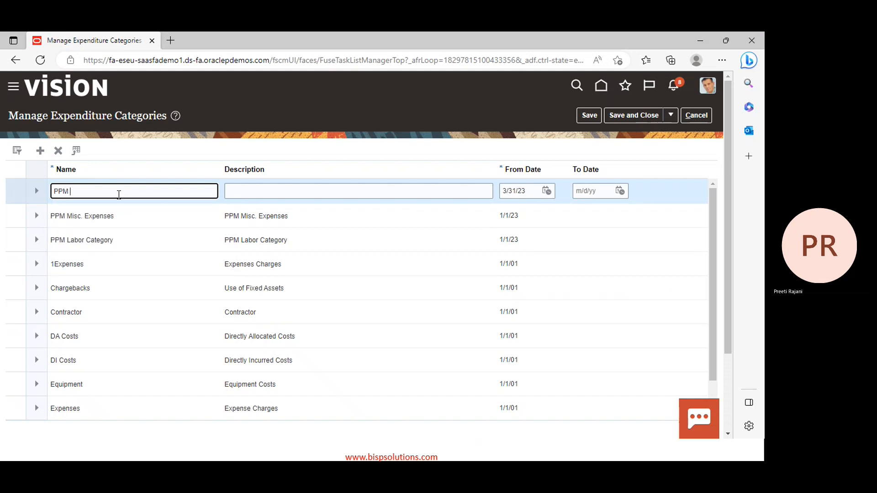
text(Travel Category)
click(249, 187)
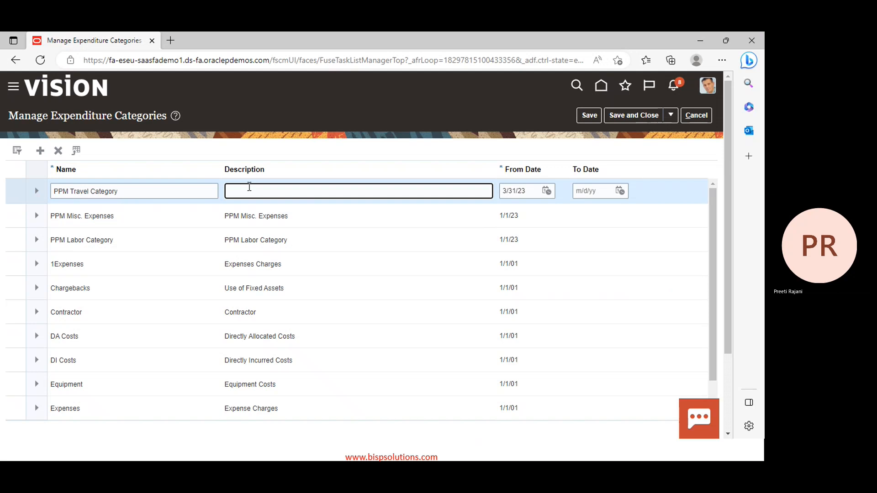
text(PPM)
key(BackSpace)
text(M Travel category)
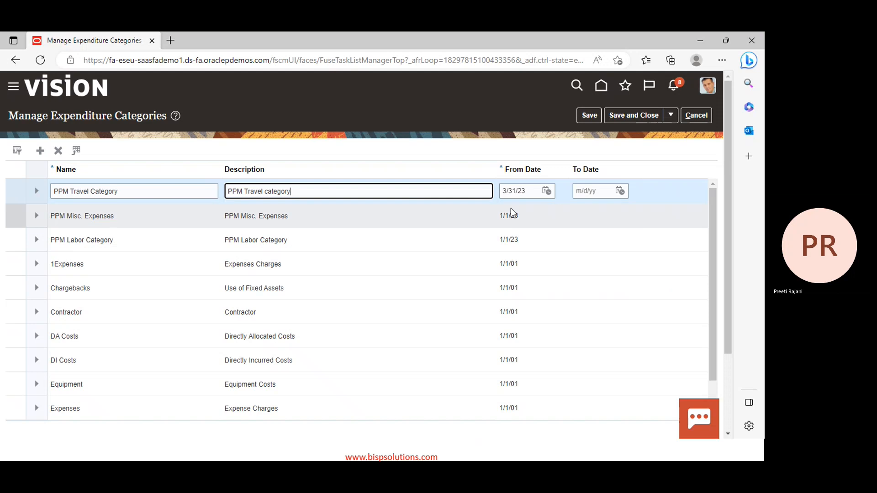
click(550, 192)
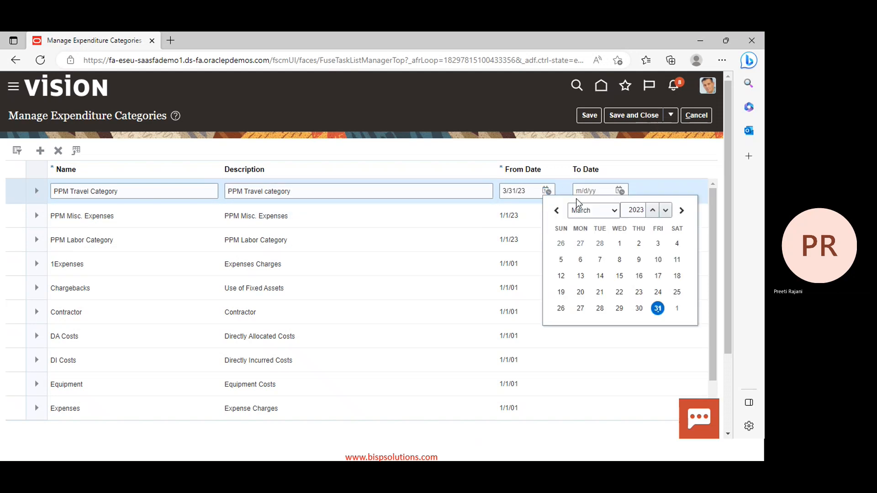
click(580, 210)
click(585, 225)
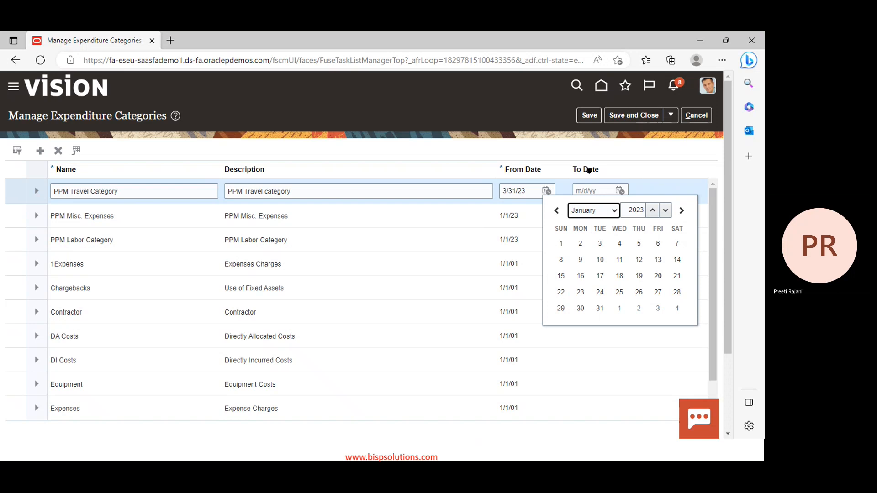
click(640, 172)
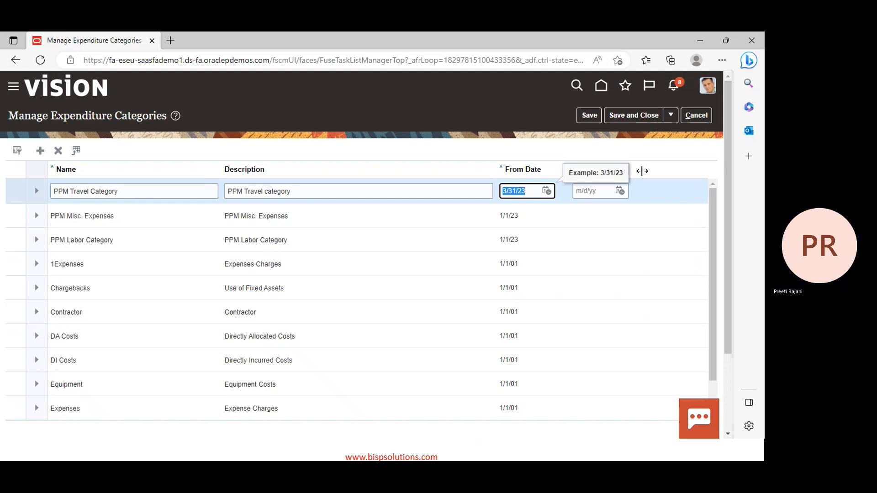
Add another expenditure category row and name it PPM Non-Labor Category
click(39, 151)
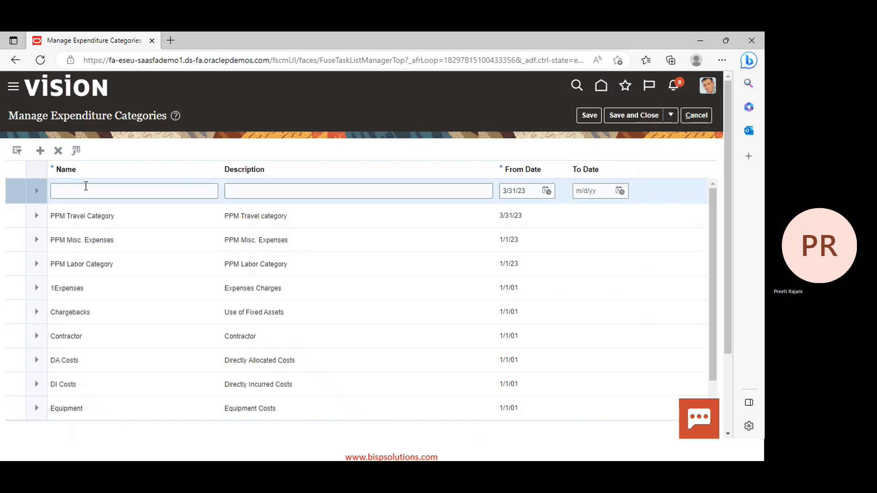
click(86, 188)
text(PPM )
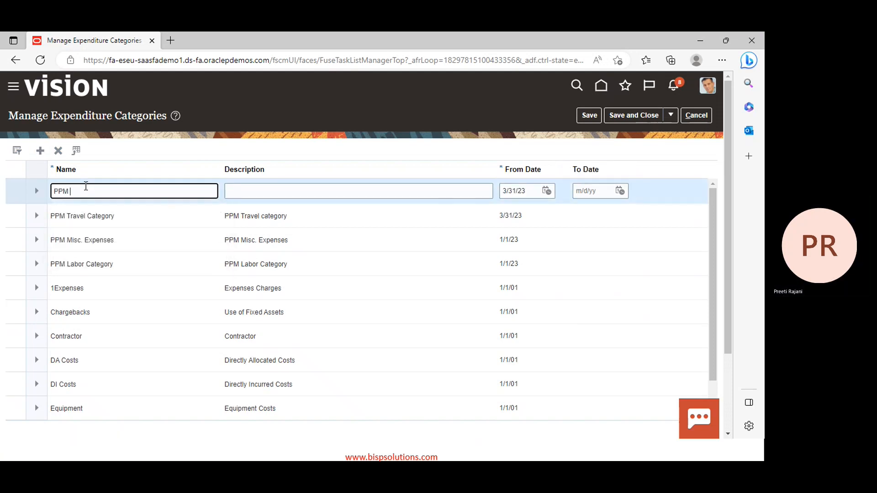
text(Non Labor)
click(86, 191)
text(-)
key(BackSpace)
text(-)
click(155, 186)
text(Catergory)
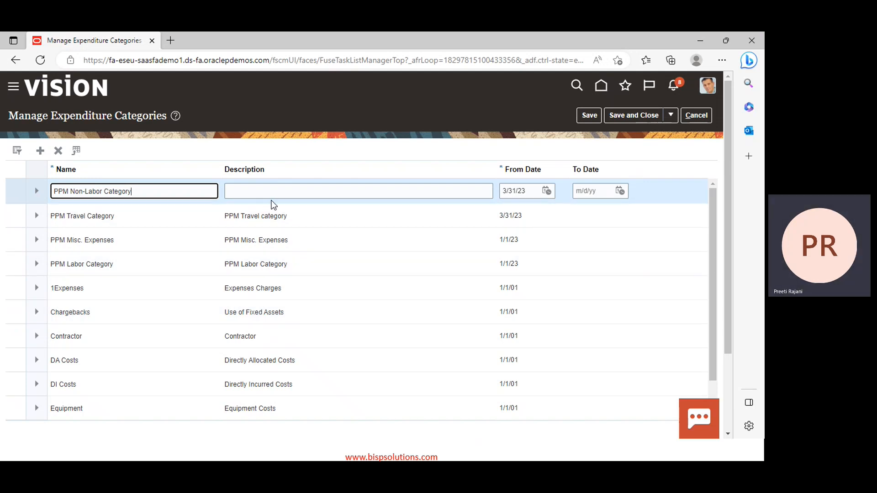
Enter PPM Non-Labor Category as the description of the new non-labor expenditure category
click(284, 192)
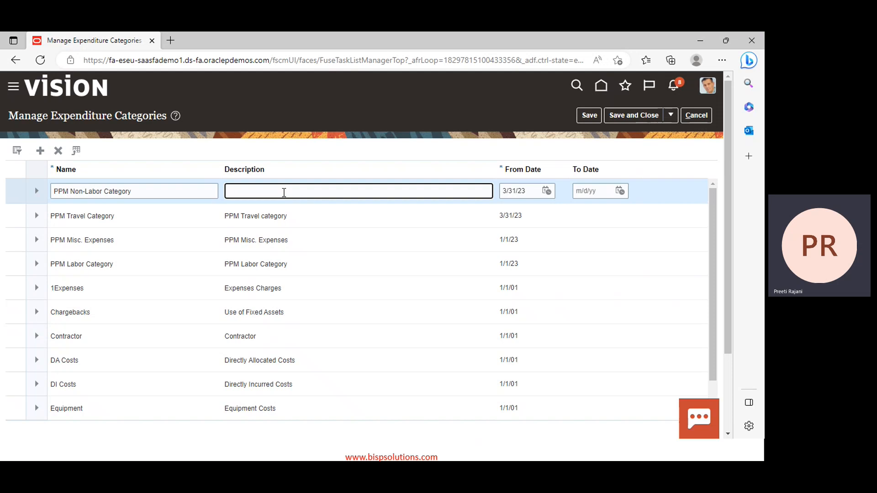
text(PPm)
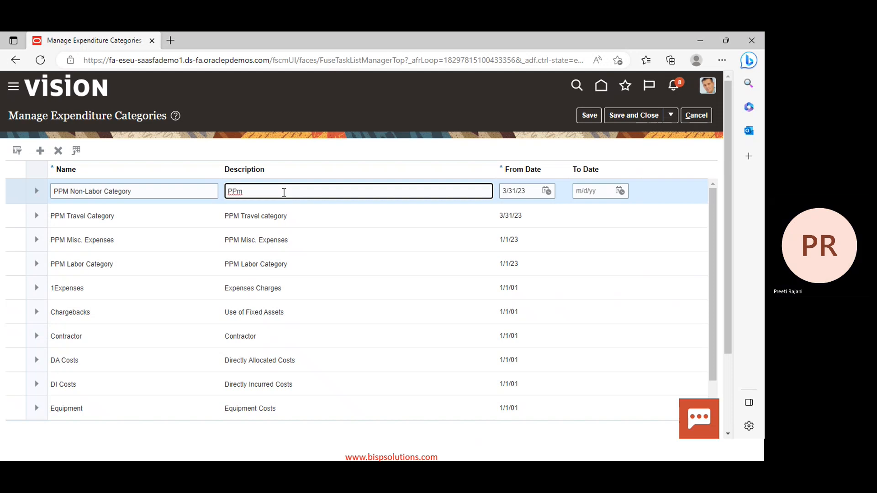
key(BackSpace)
text(M  No)
text(b)
text(n-Lab)
text(or Cate)
text(gory)
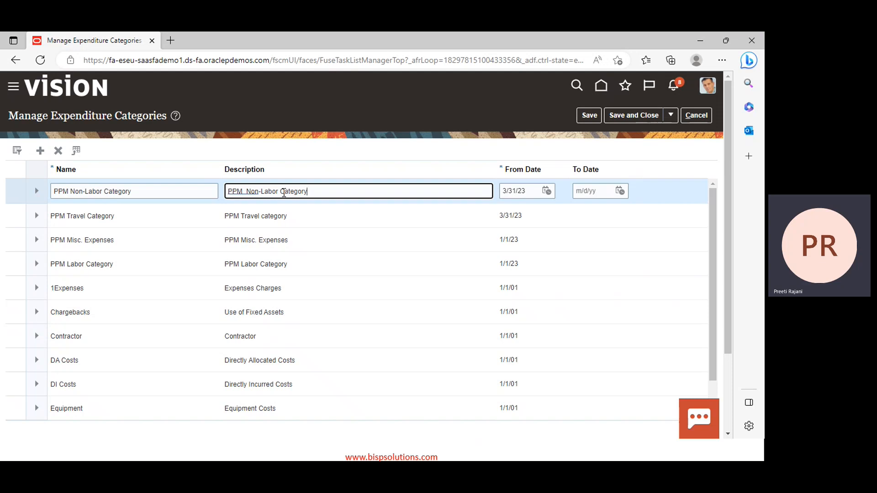
Set the From Date of PPM Non-Labor Category to 1/1/23, then save and close the expenditure categories
click(547, 191)
click(612, 211)
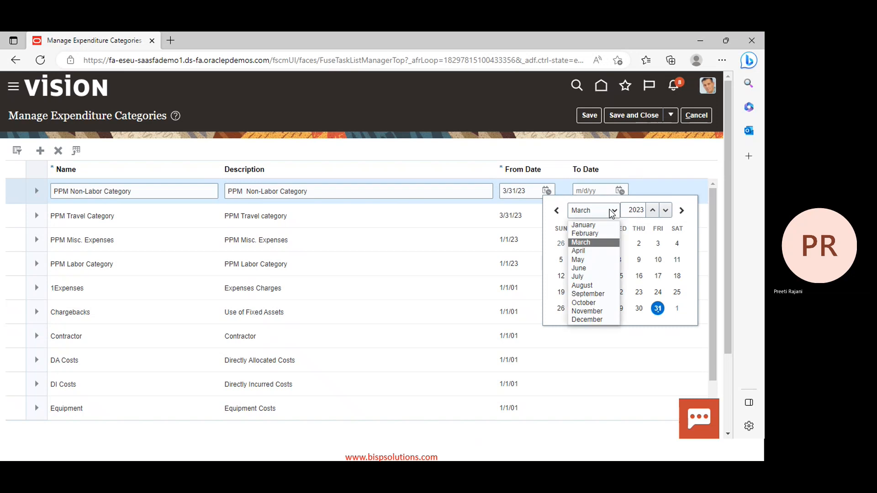
click(584, 225)
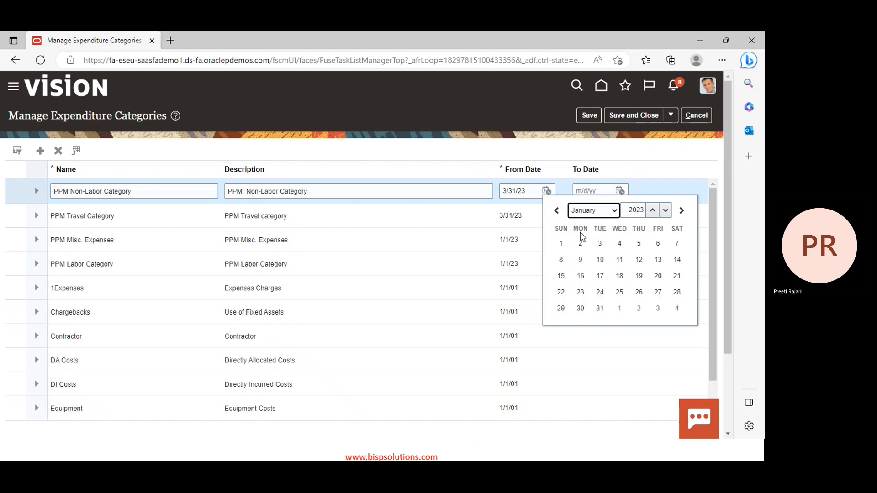
click(561, 243)
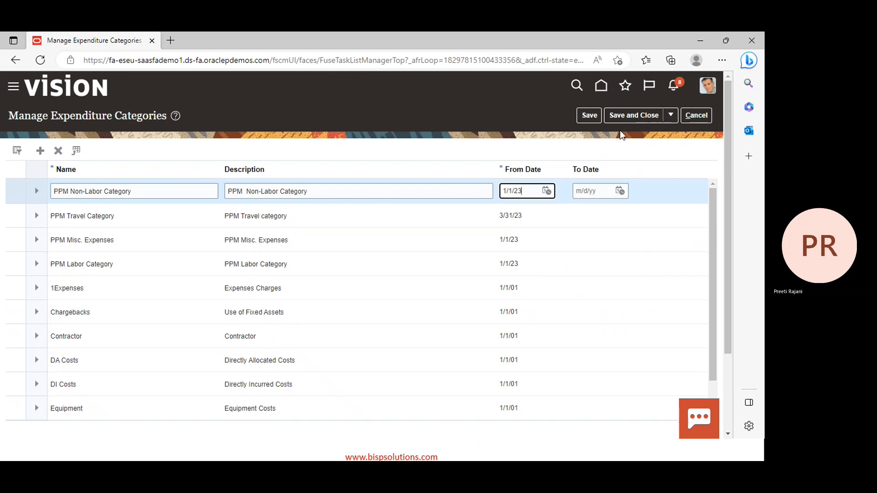
click(522, 147)
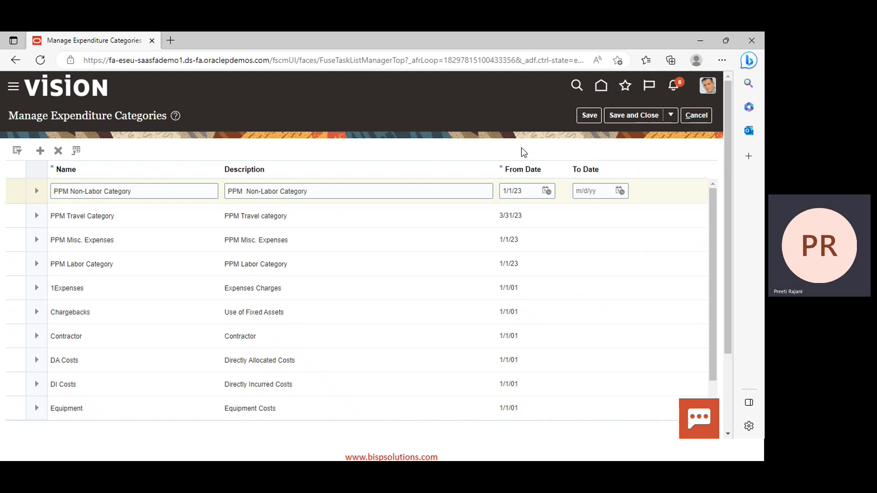
click(627, 115)
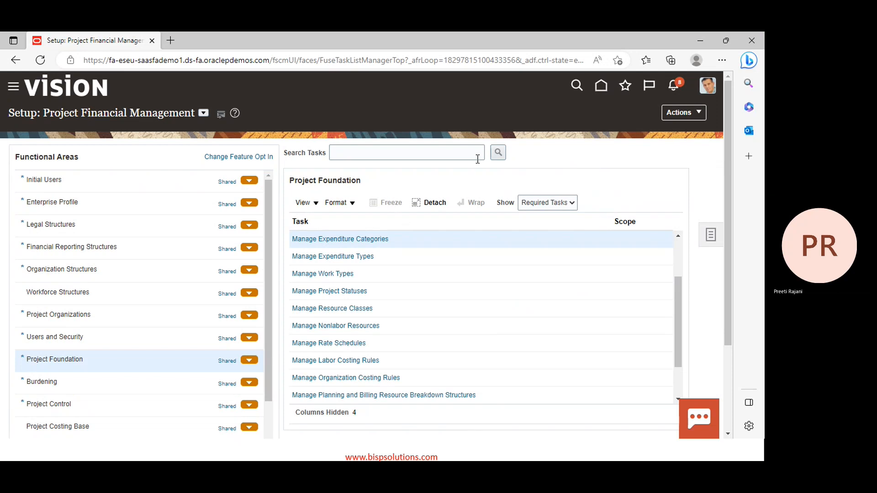
Show all Project Foundation tasks, open Manage Units of Measure, and search for units without any criteria
click(569, 205)
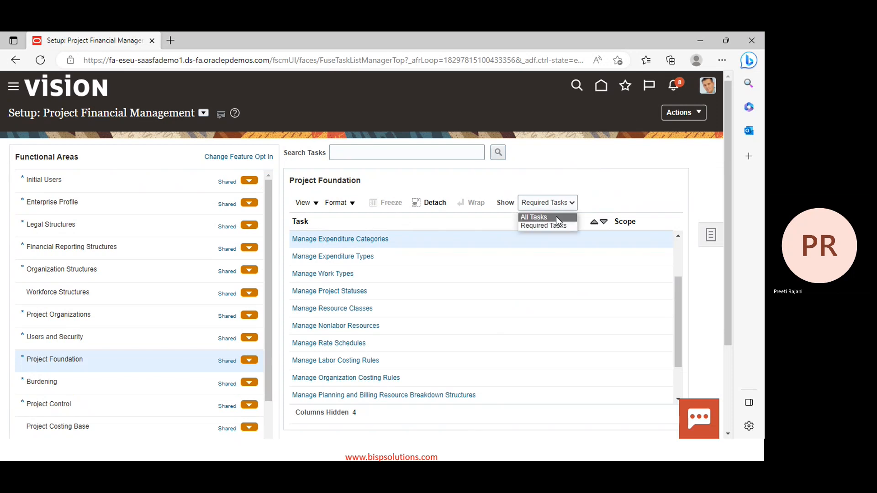
click(555, 216)
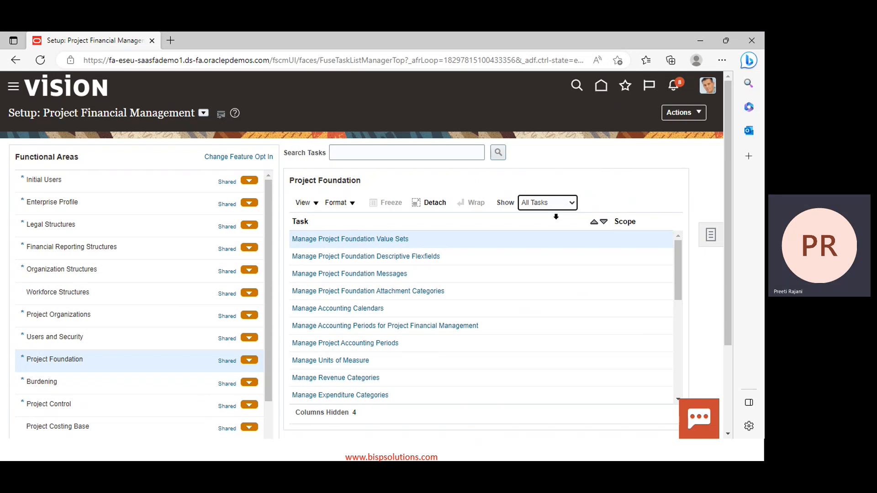
click(340, 360)
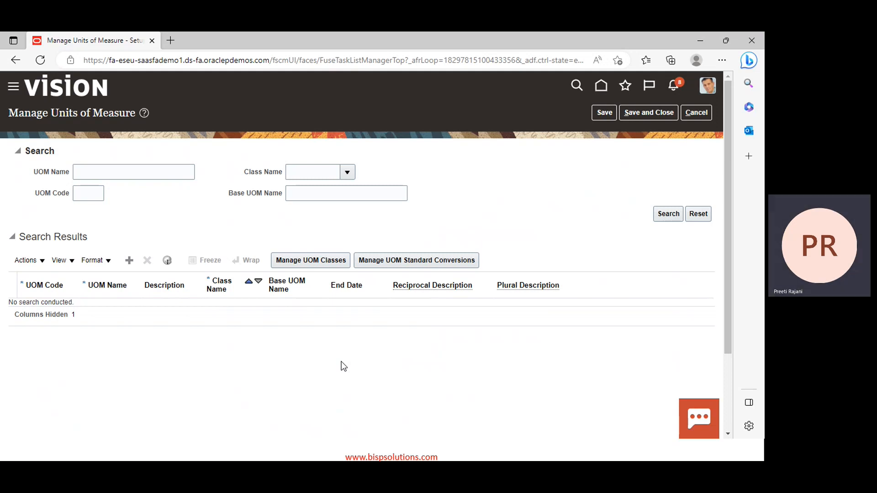
click(665, 218)
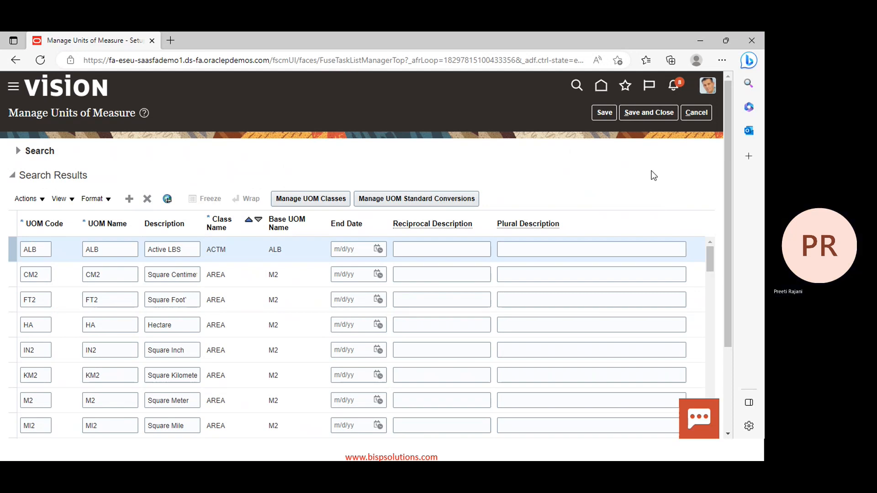
Examine the full list of units of measure with their codes, classes and base units, then save and close it
scroll(653, 175, down, 3)
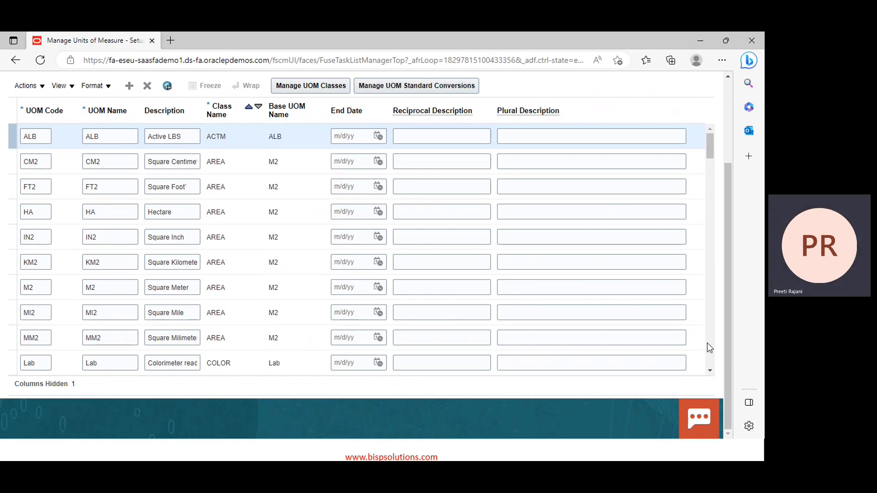
click(709, 373)
click(709, 371)
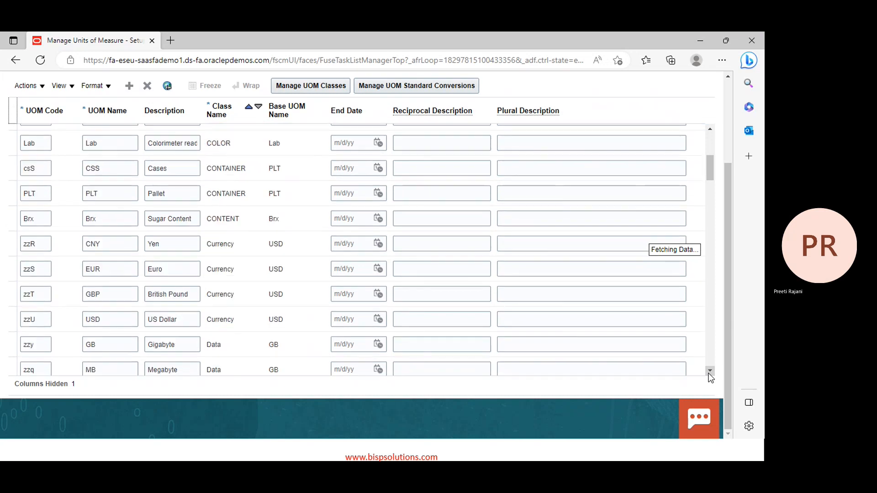
scroll(709, 378, down, 10)
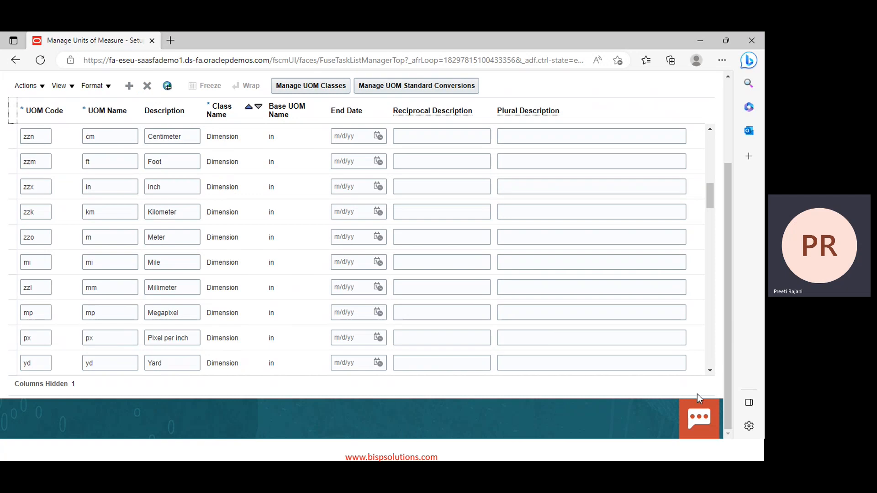
click(710, 370)
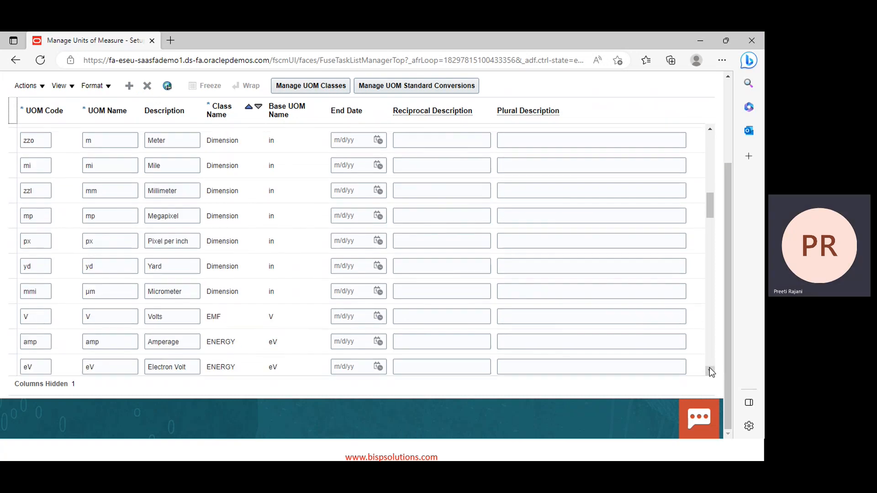
click(710, 370)
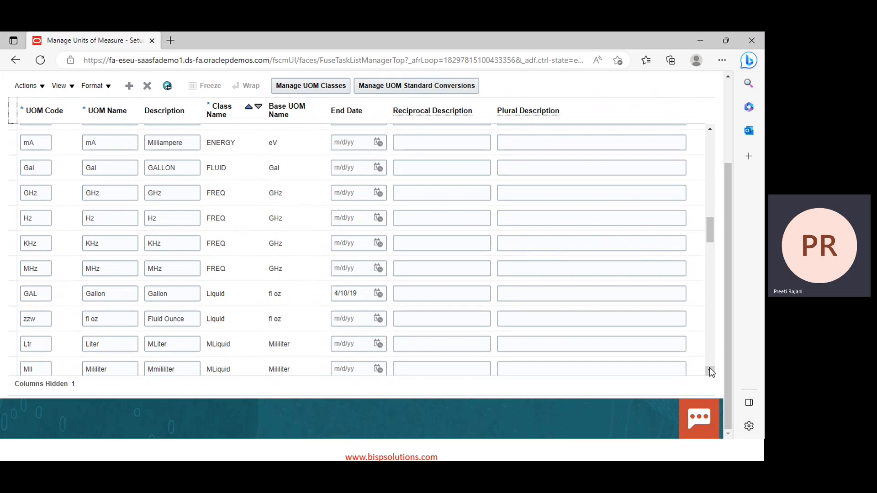
click(709, 370)
click(710, 370)
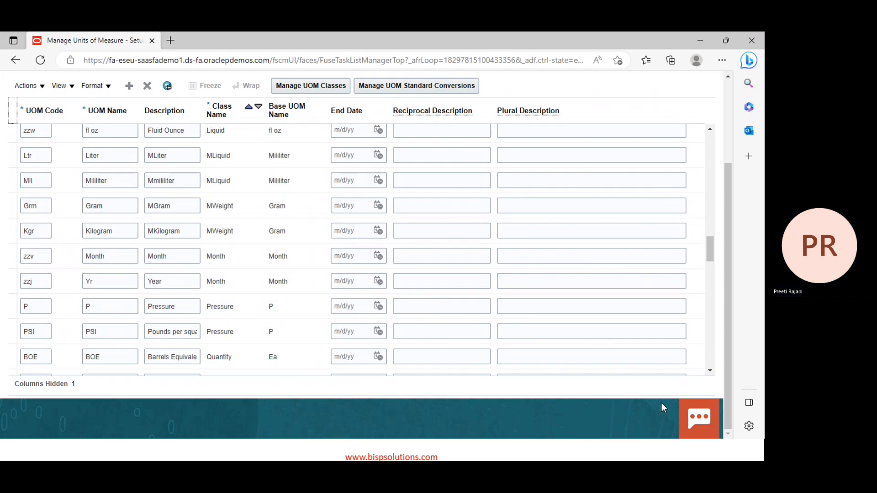
click(709, 371)
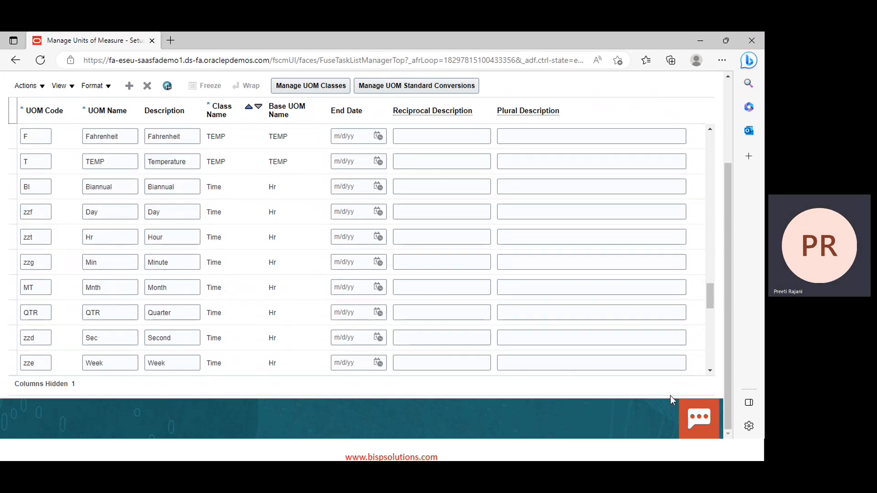
scroll(712, 372, down, 5)
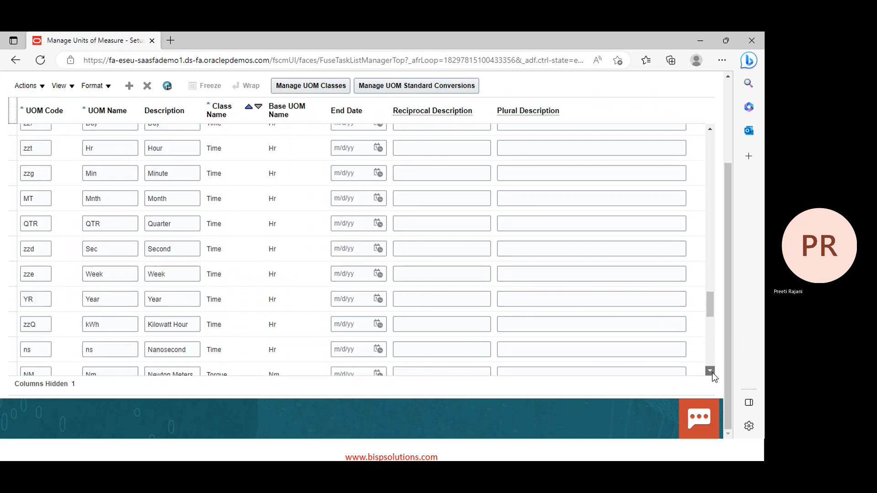
click(711, 371)
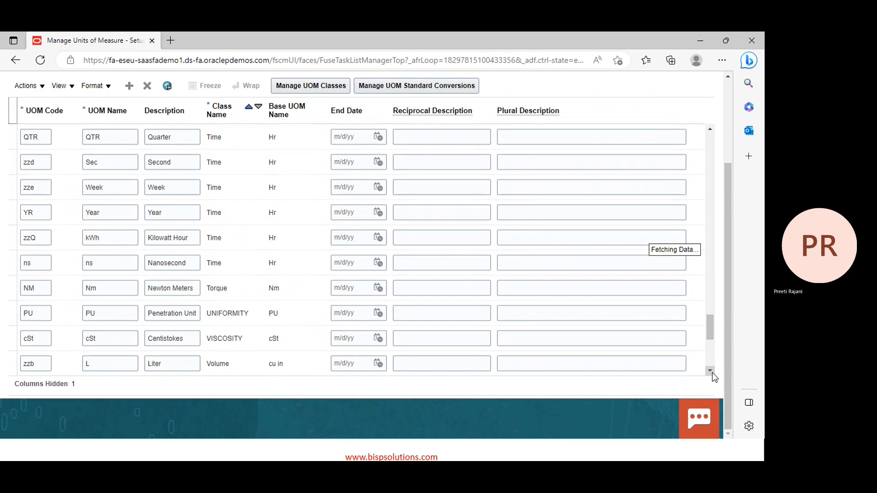
click(711, 371)
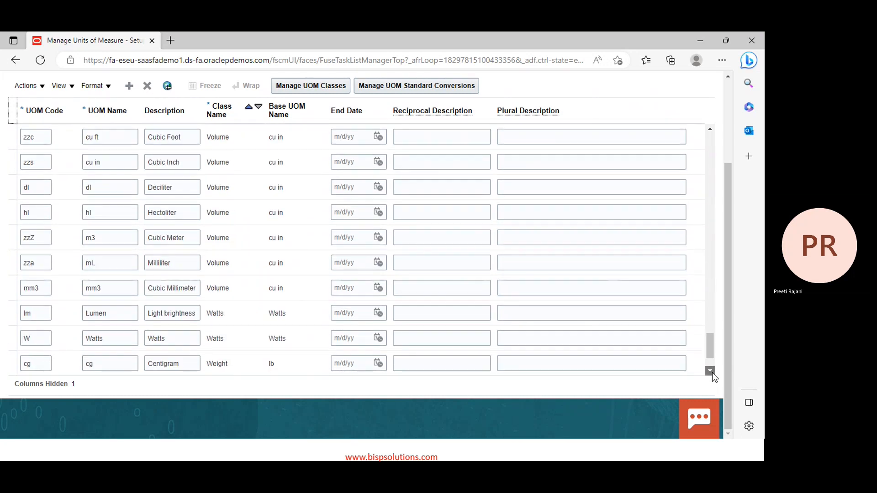
click(711, 372)
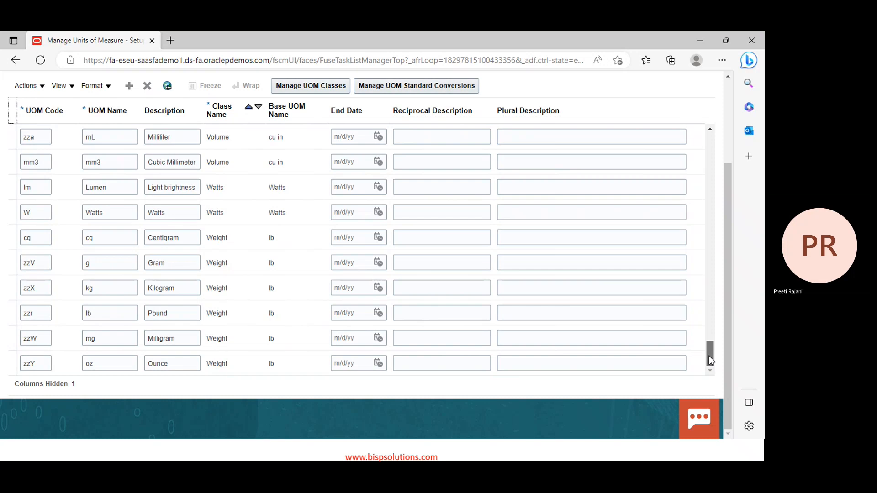
drag(709, 355, 674, 73)
scroll(674, 73, up, 2)
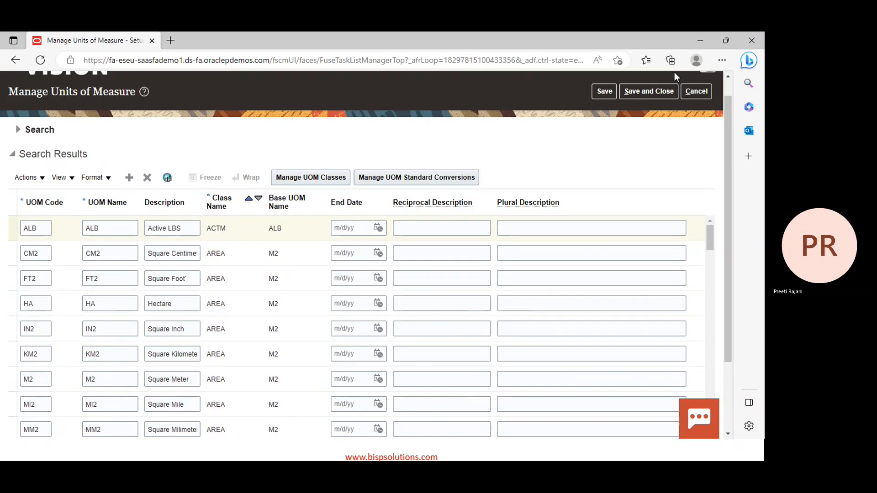
scroll(674, 72, up, 1)
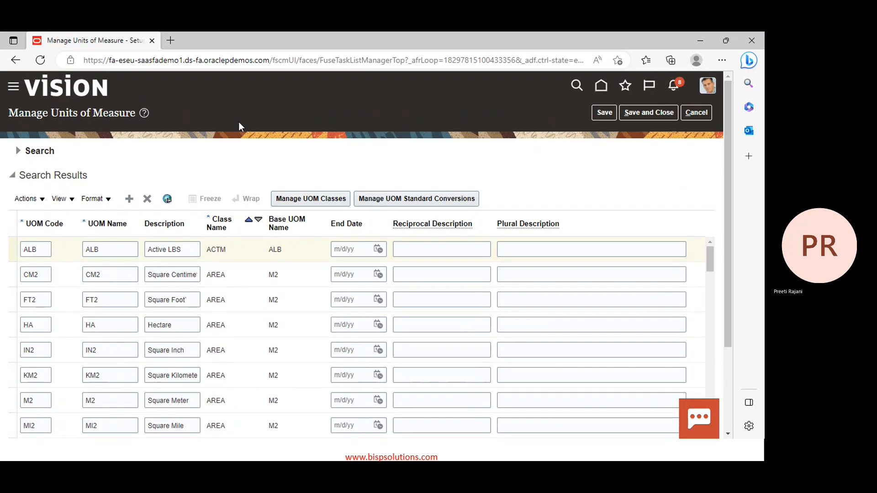
click(643, 116)
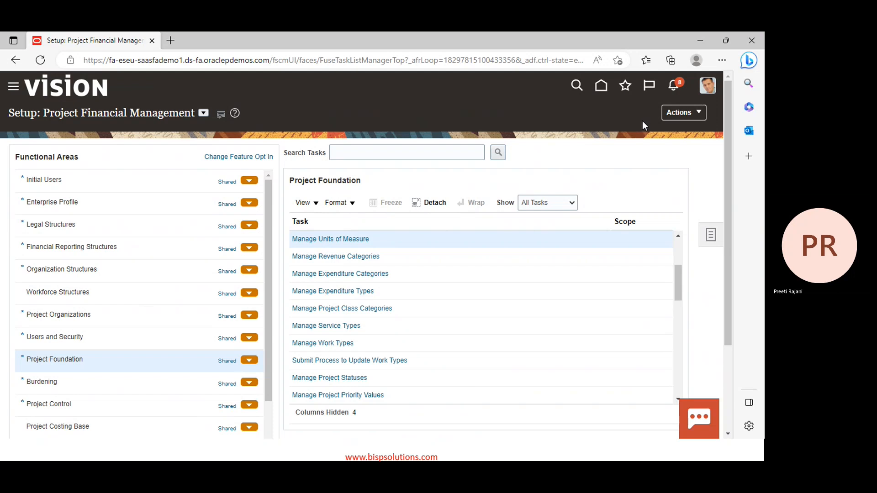
key(alt+Tab)
key(Right)
key(Left)
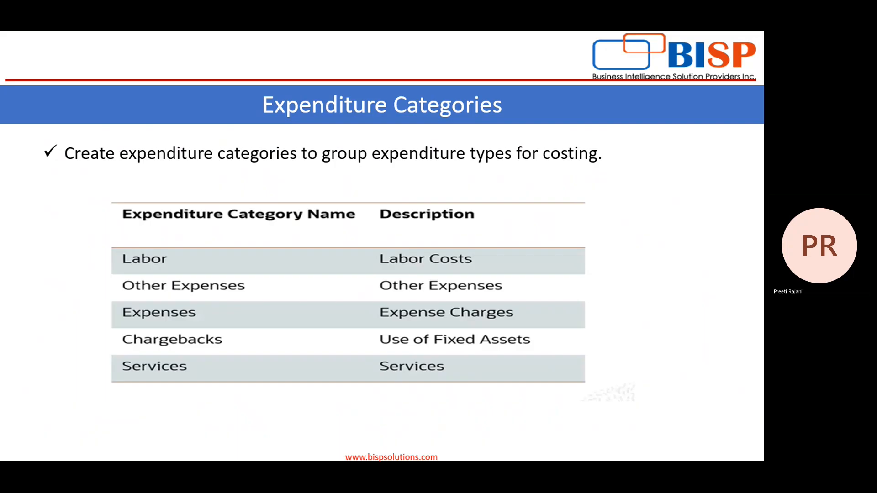
key(Left)
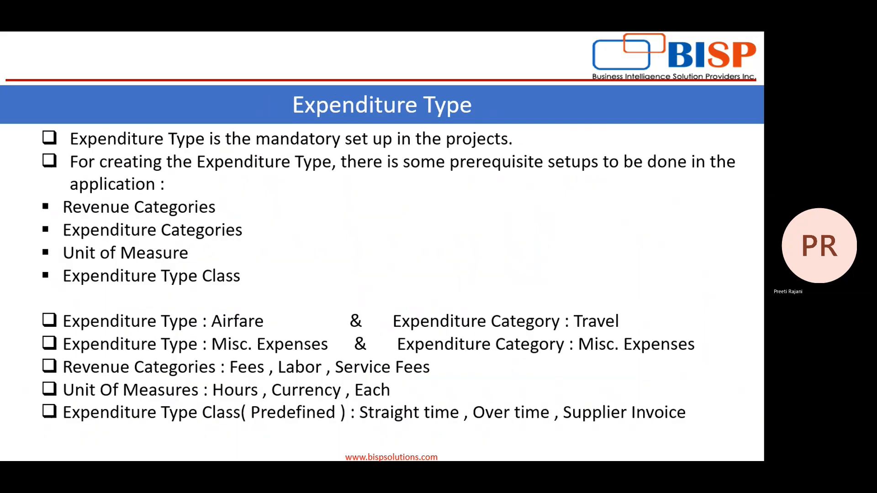
key(alt+Tab)
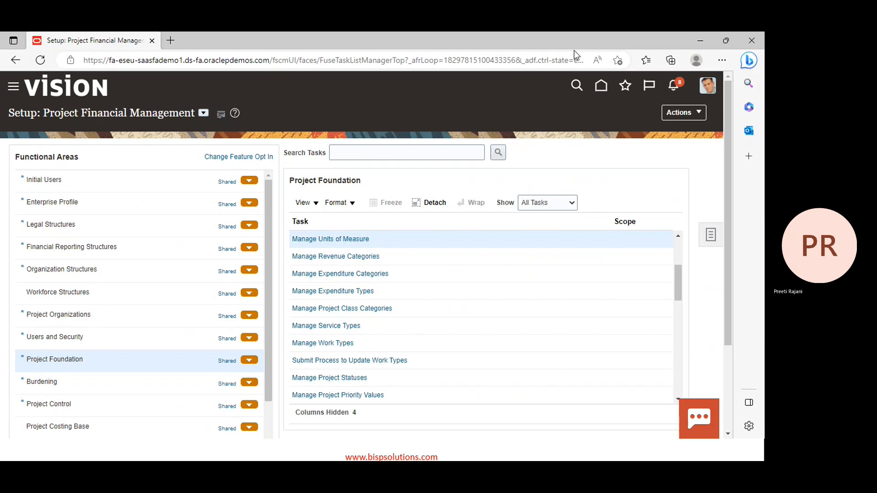
Open Manage Expenditure Types and examine the Administrative type's categories, unit of measure, dates, expenditure type classes and assigned sets
click(339, 293)
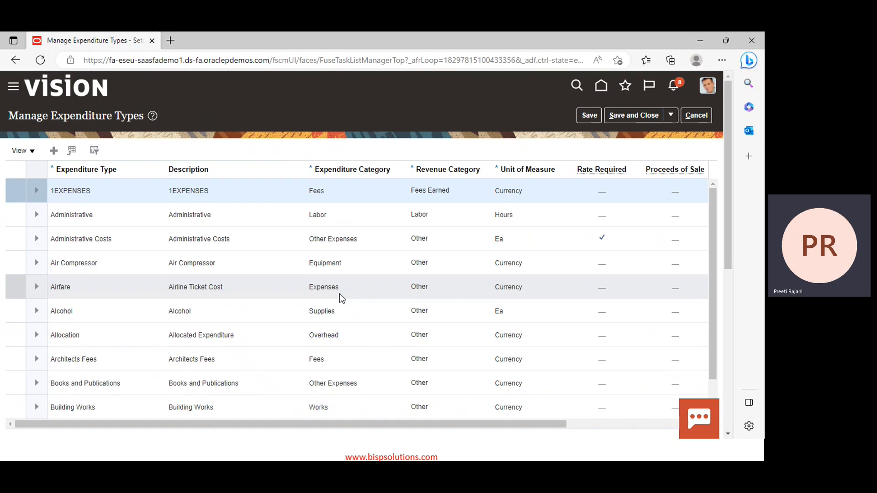
click(35, 211)
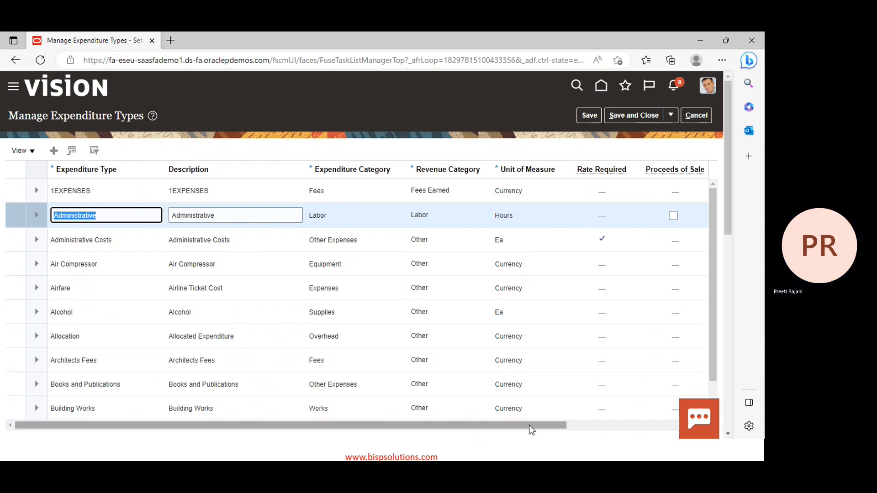
drag(531, 429, 674, 414)
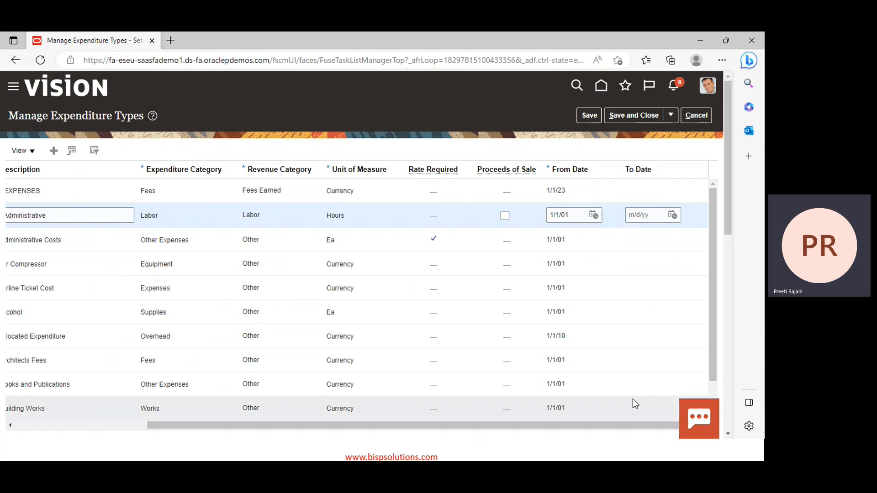
drag(617, 431, 432, 451)
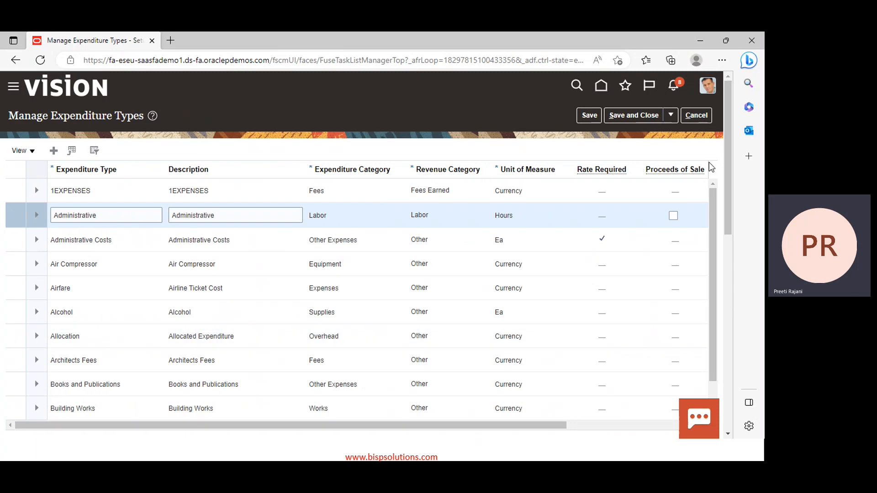
drag(727, 165, 737, 240)
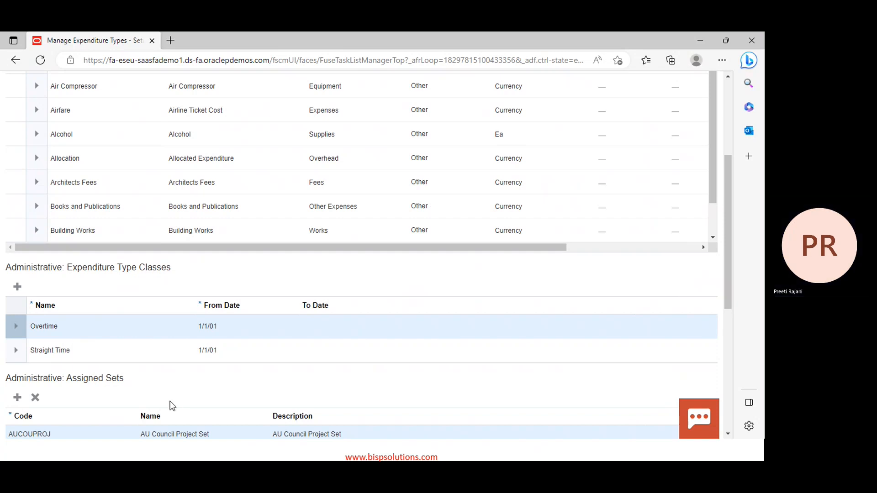
scroll(168, 398, down, 1)
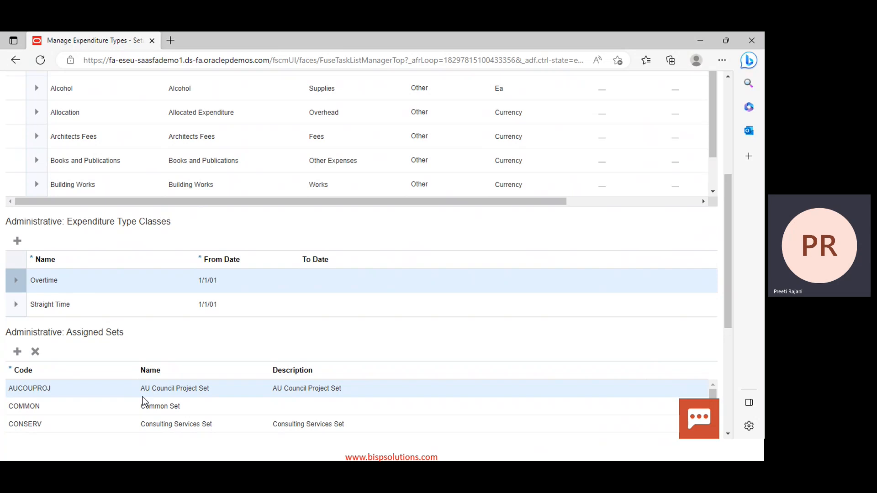
scroll(144, 402, up, 5)
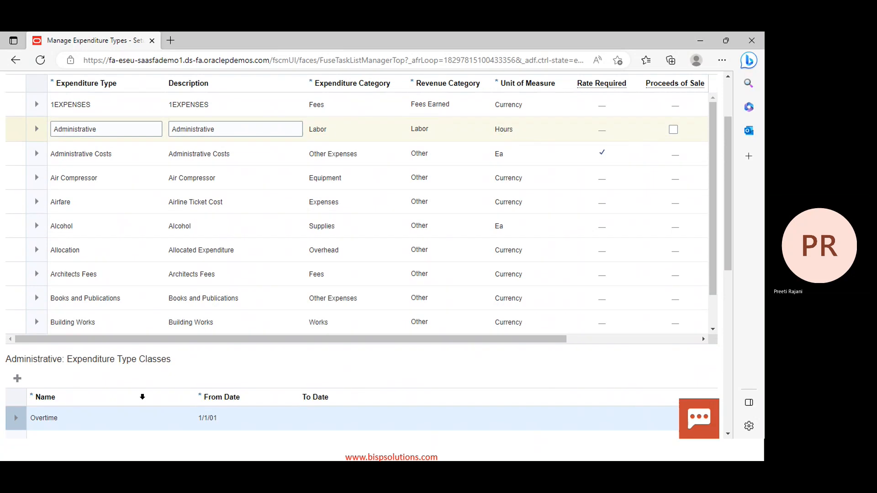
scroll(145, 401, down, 2)
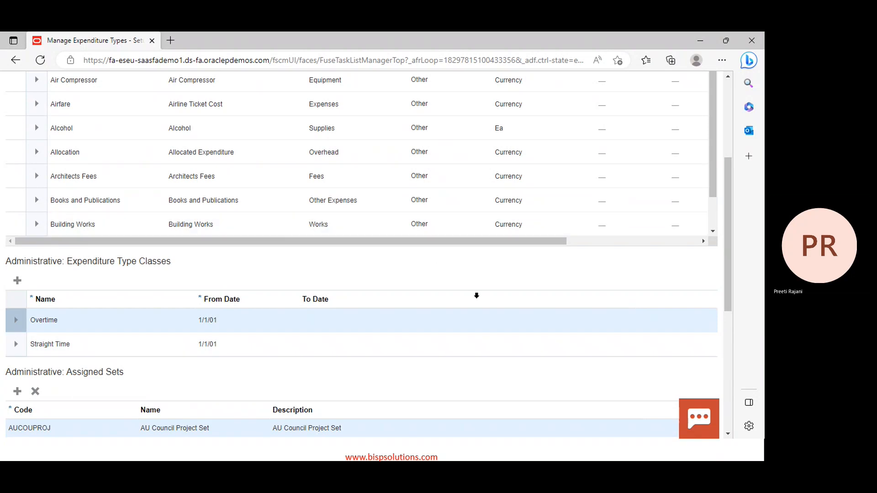
click(476, 296)
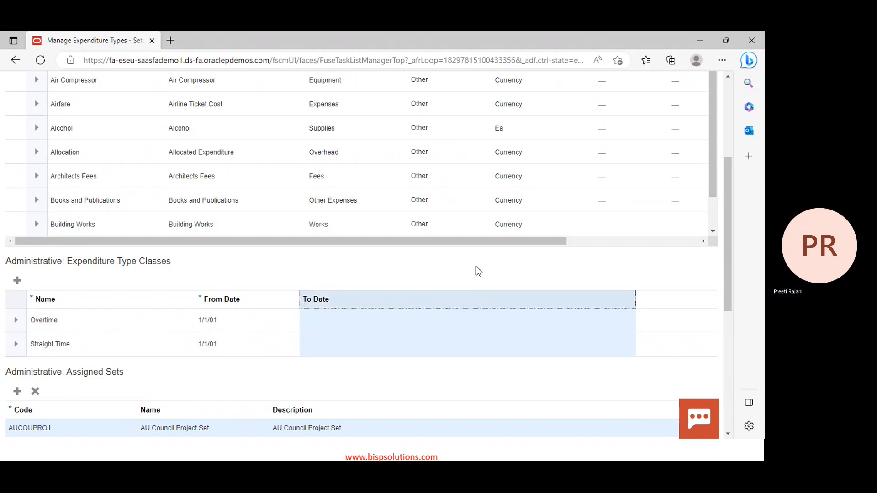
Add a new expenditure type named PPM Airfare and use the same text as its description
scroll(476, 267, up, 1)
scroll(476, 266, up, 3)
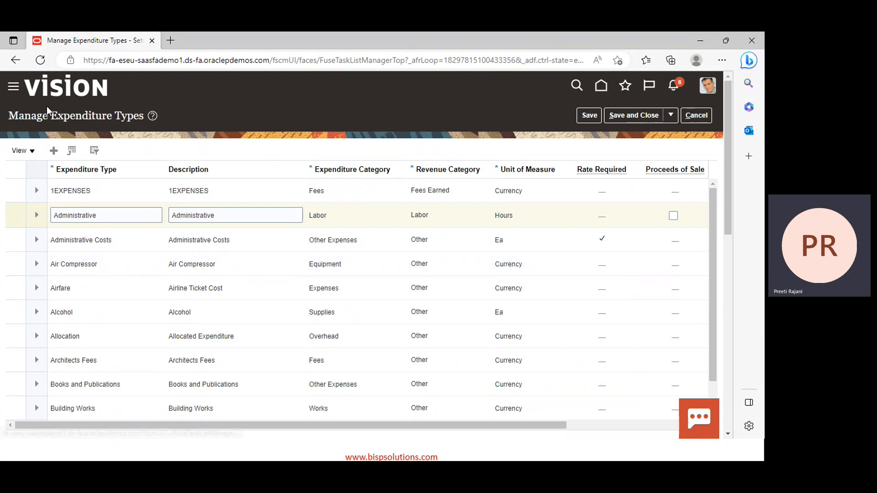
click(53, 154)
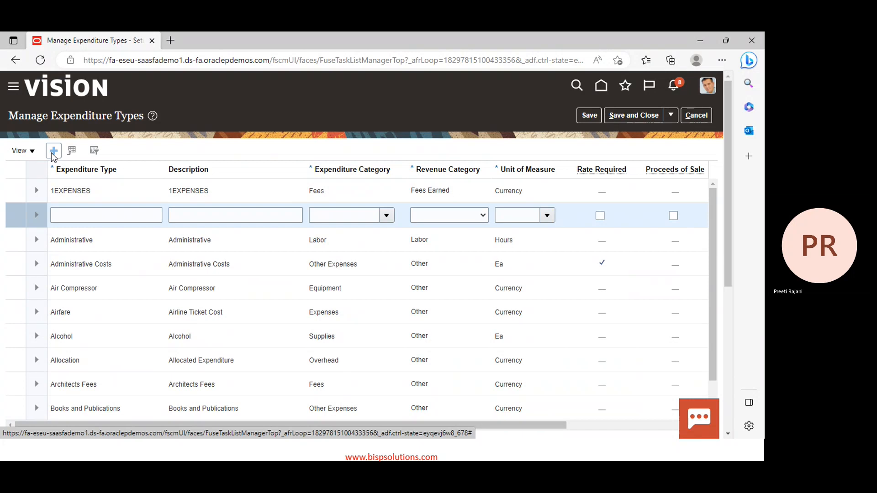
click(80, 212)
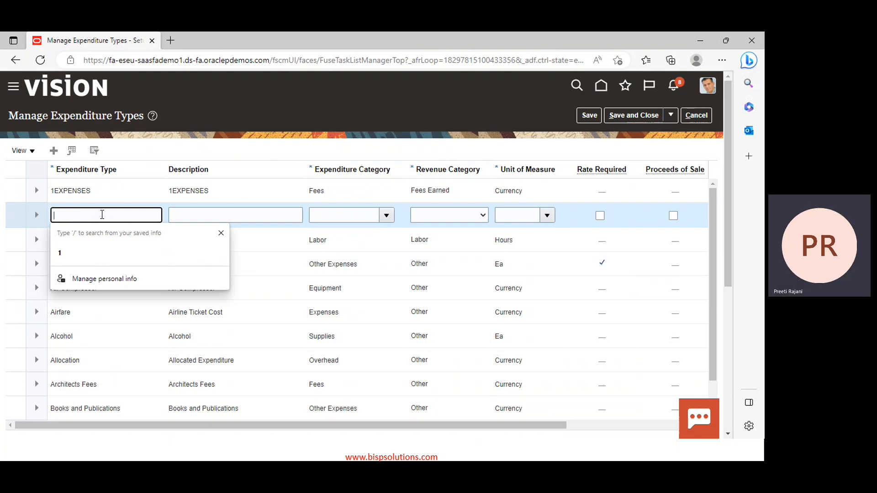
text(PPM A)
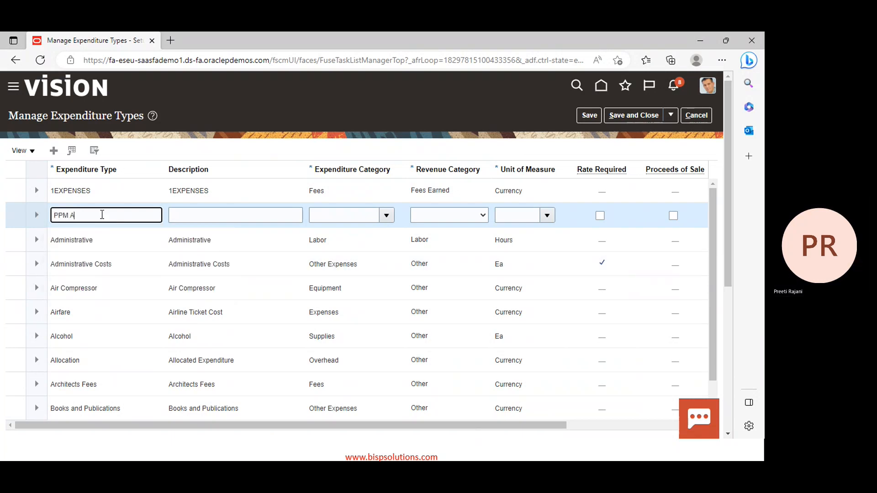
text(irfare)
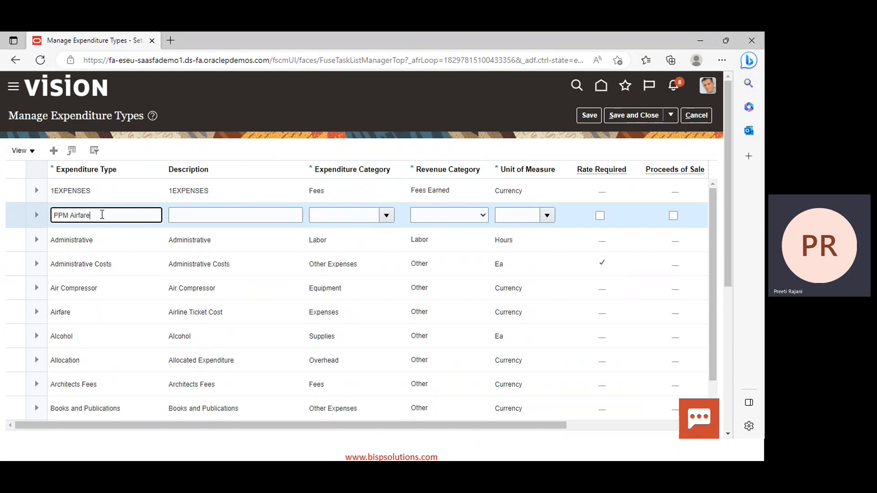
click(136, 204)
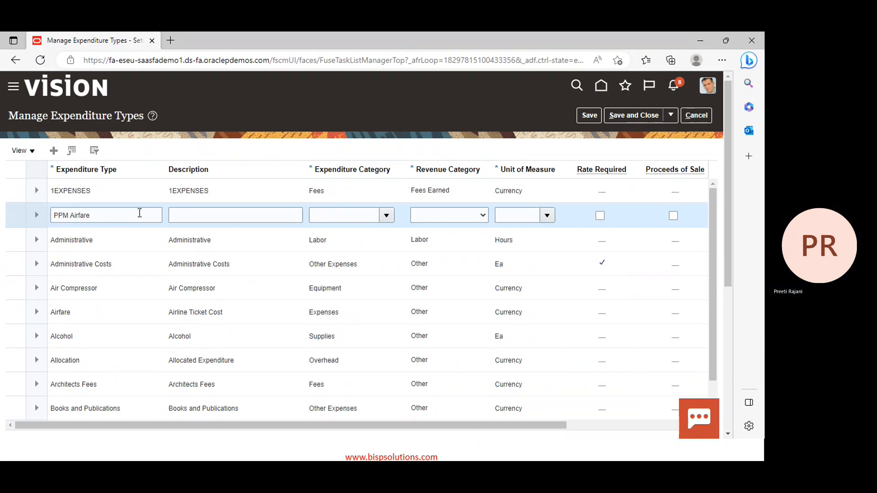
triple_click(139, 213)
key(ctrl+c)
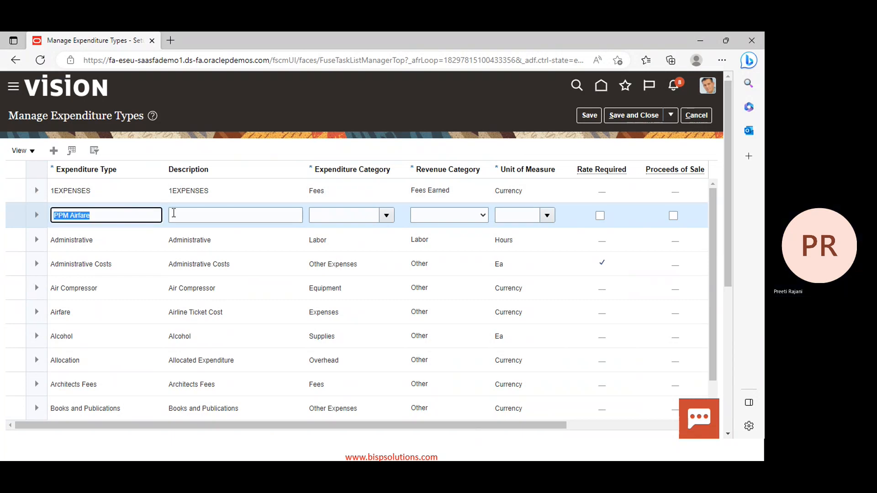
click(174, 213)
key(ctrl+v)
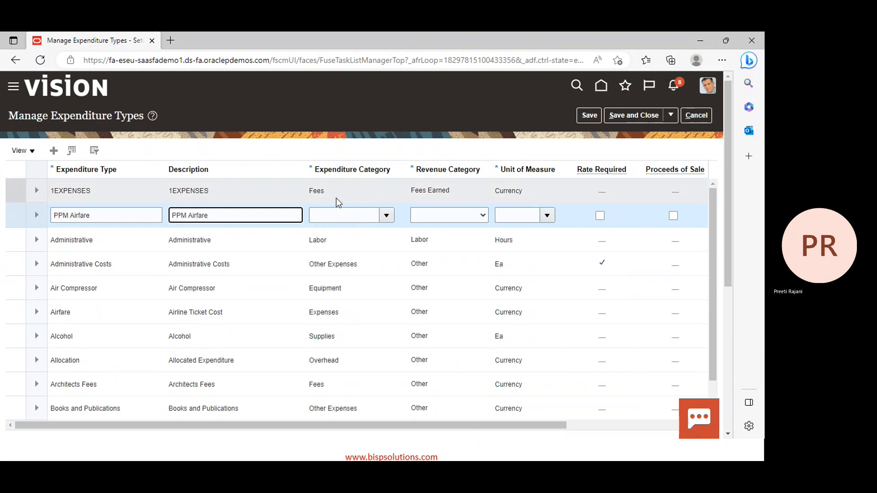
Search the expenditure categories for PPM and assign PPM Travel Category to the PPM Airfare expenditure type
click(381, 216)
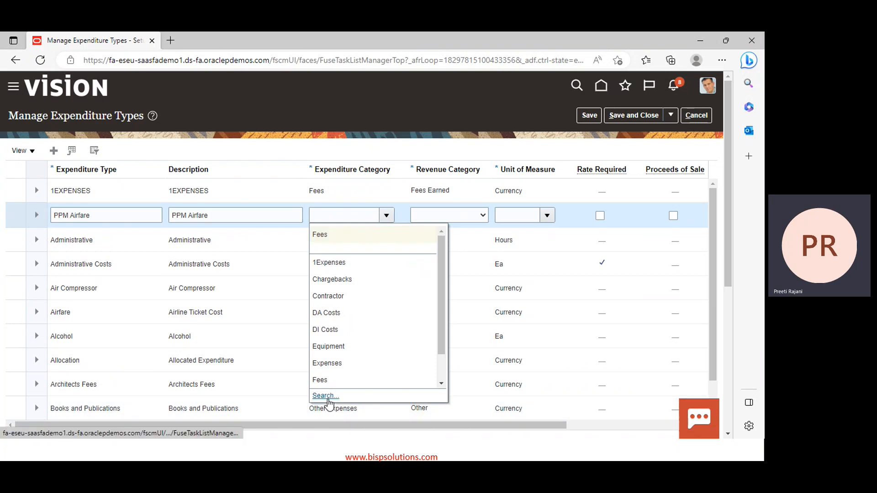
click(327, 397)
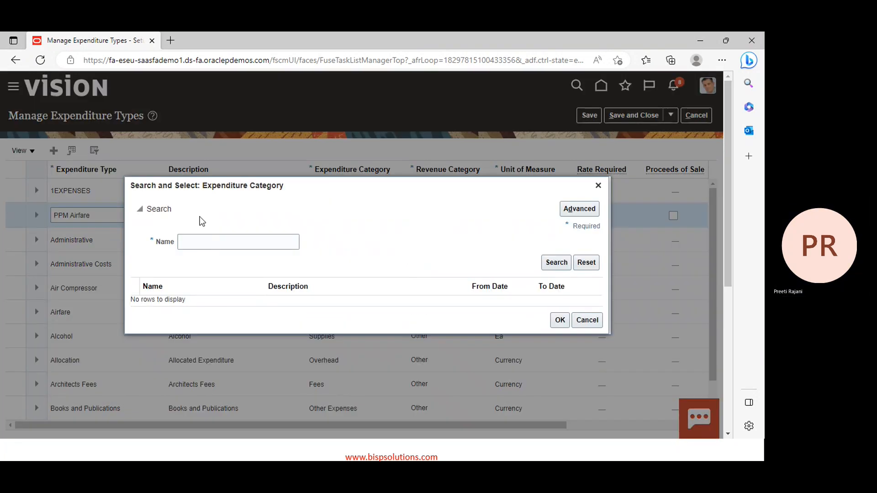
click(214, 239)
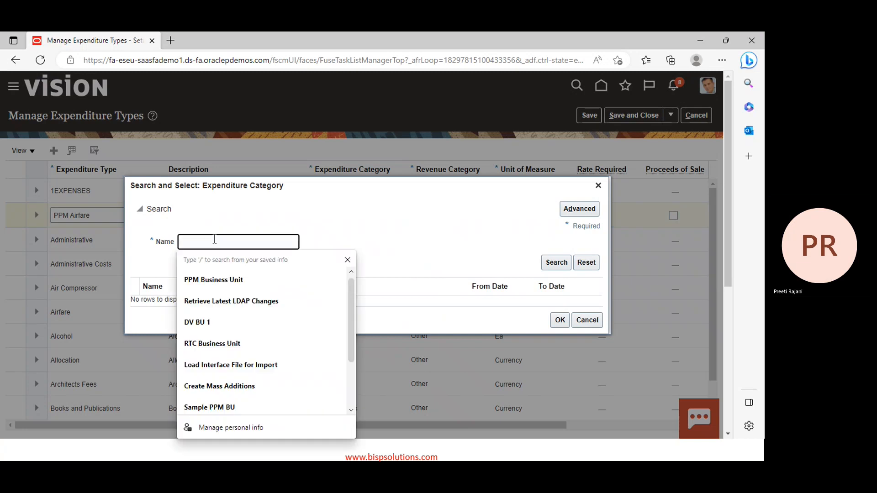
text(PPM)
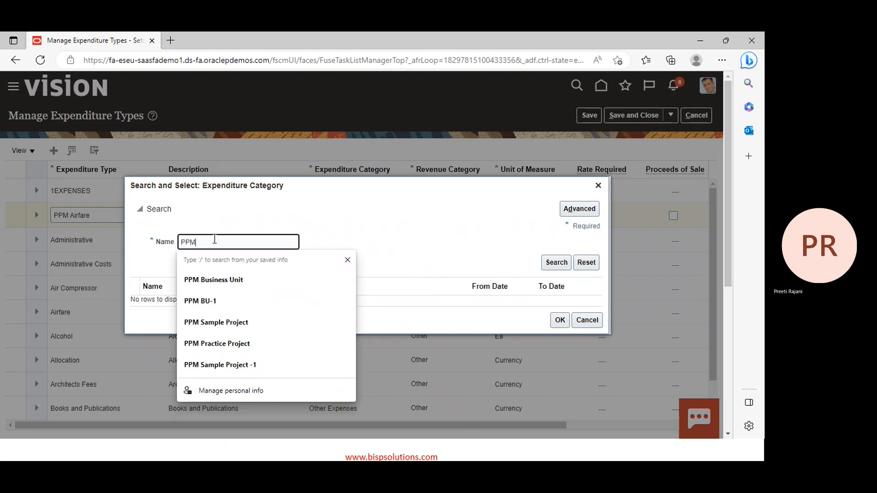
key(Return)
click(158, 238)
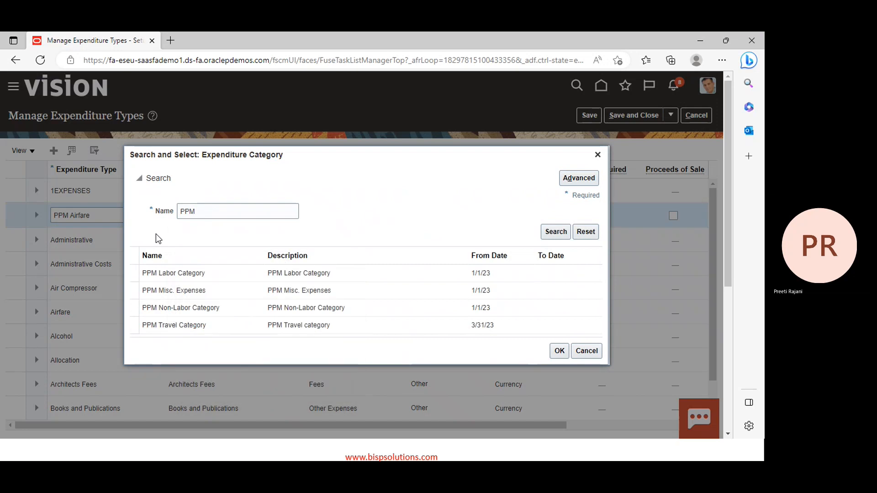
click(192, 323)
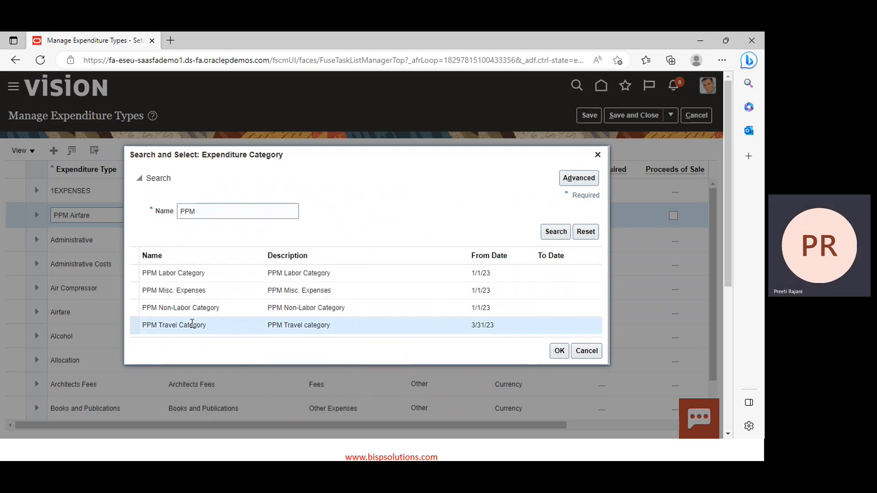
click(563, 351)
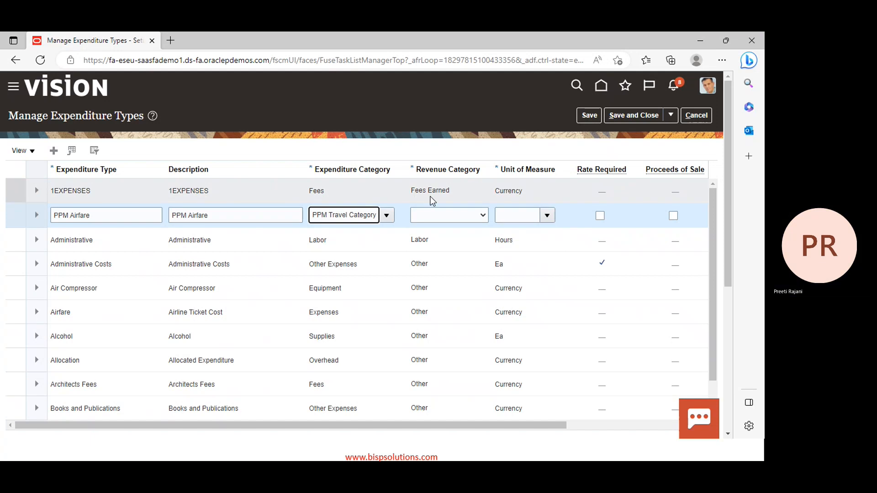
Set PPM Airfare's revenue category to Service Fees Earned PPM and its unit of measure to Currency
click(481, 215)
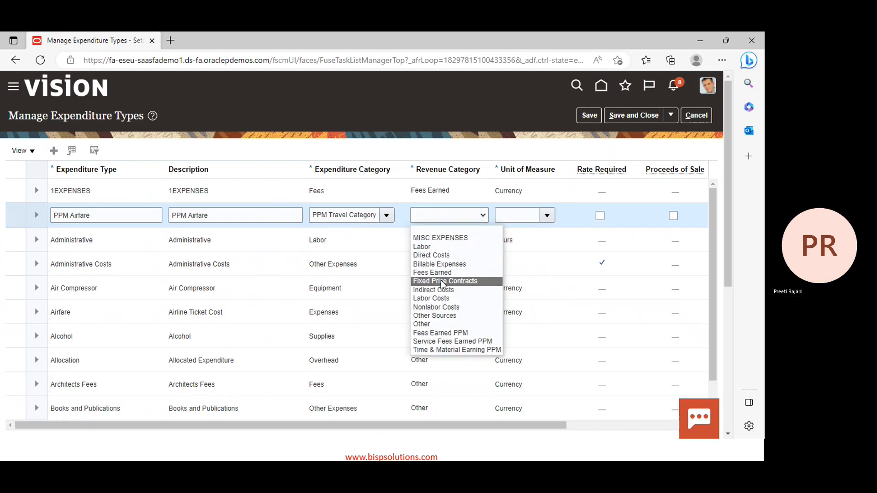
click(437, 342)
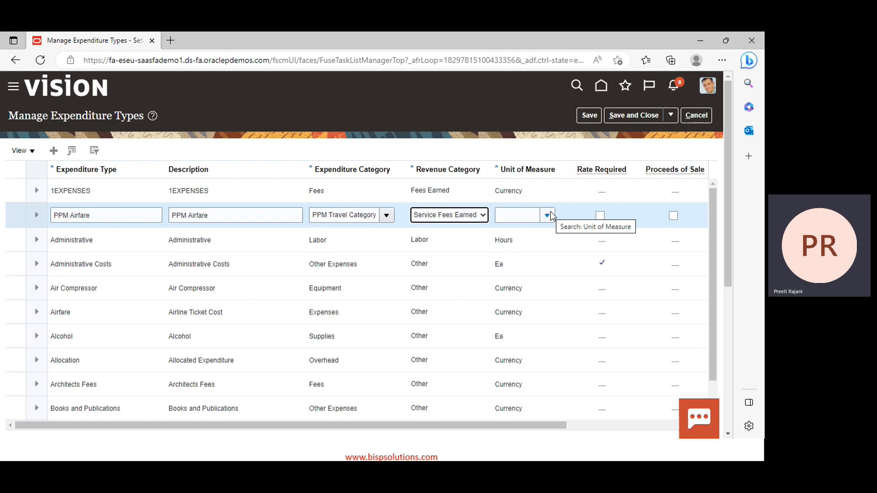
click(550, 214)
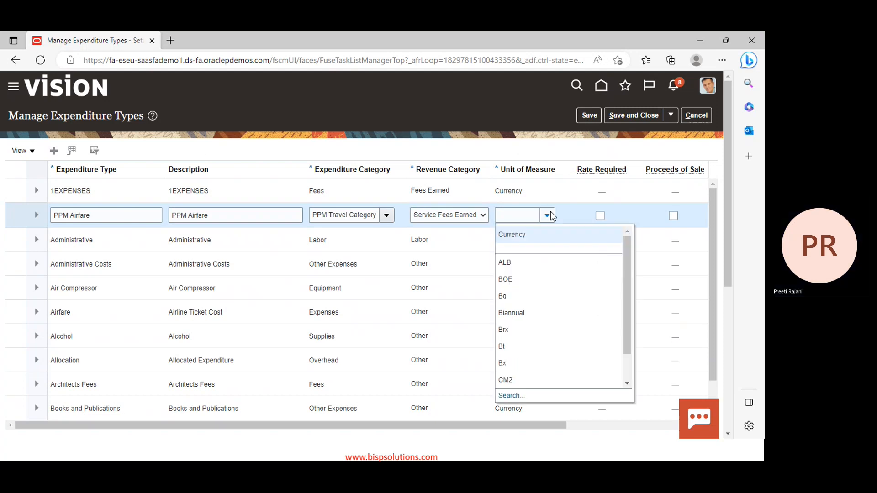
click(522, 234)
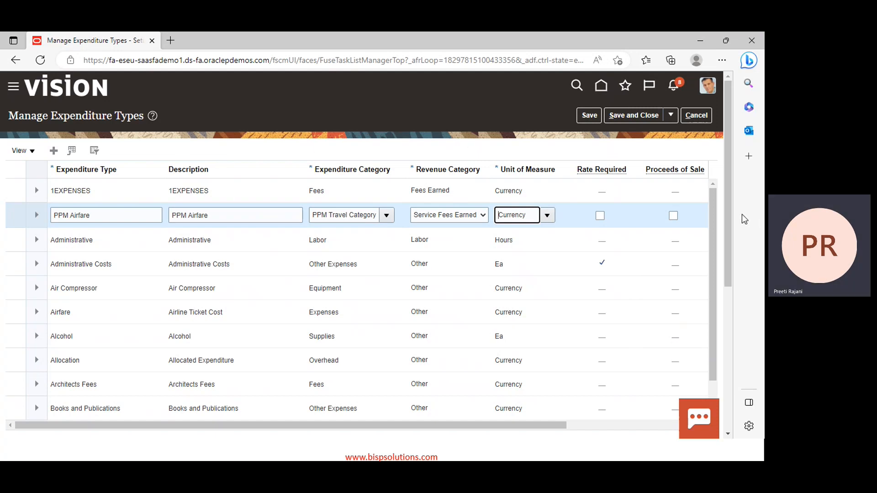
Add the Supplier Invoices expenditure type class to PPM Airfare
drag(728, 211, 749, 338)
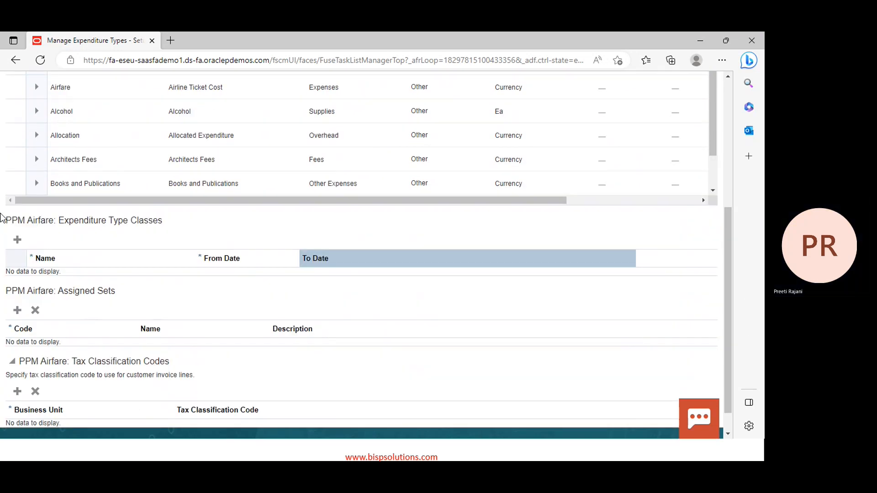
click(16, 240)
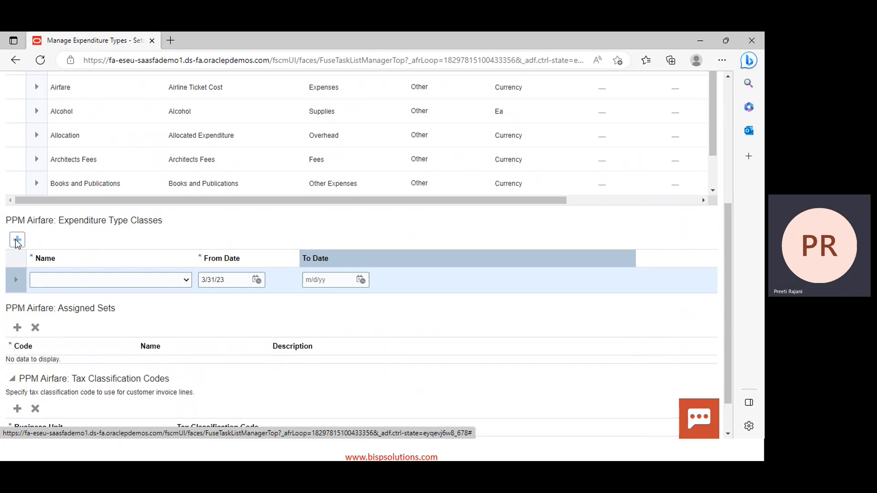
click(182, 280)
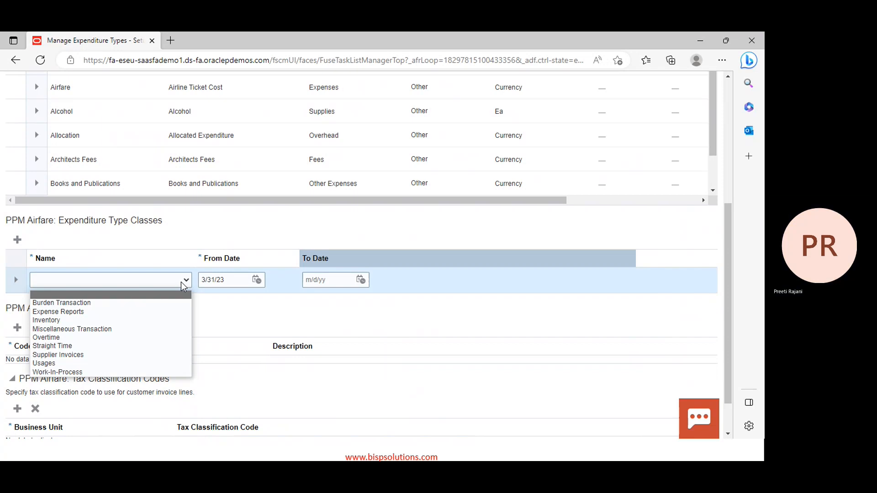
click(116, 355)
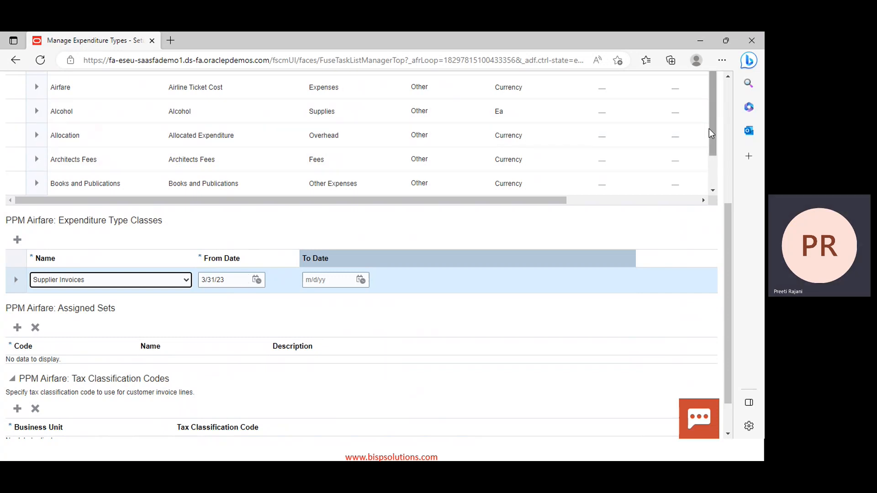
Set the From Date of PPM Airfare's Supplier Invoices class to 1/1/23
drag(709, 129, 691, 67)
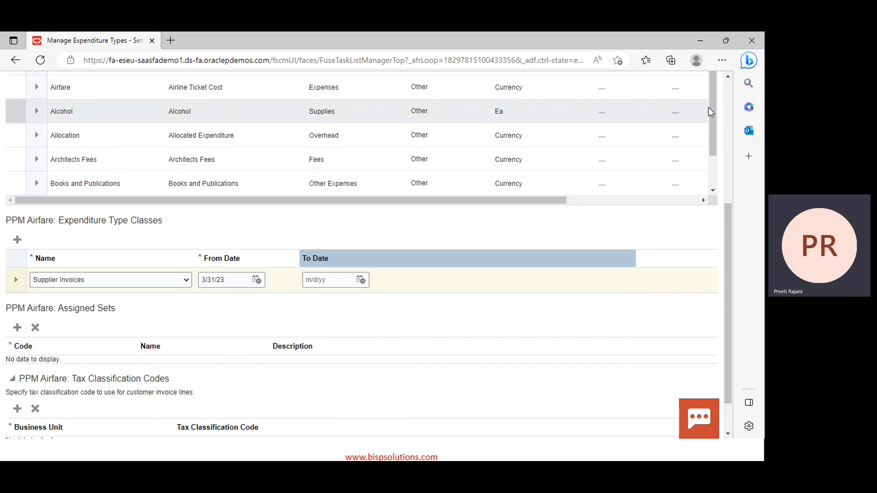
drag(709, 108, 710, 89)
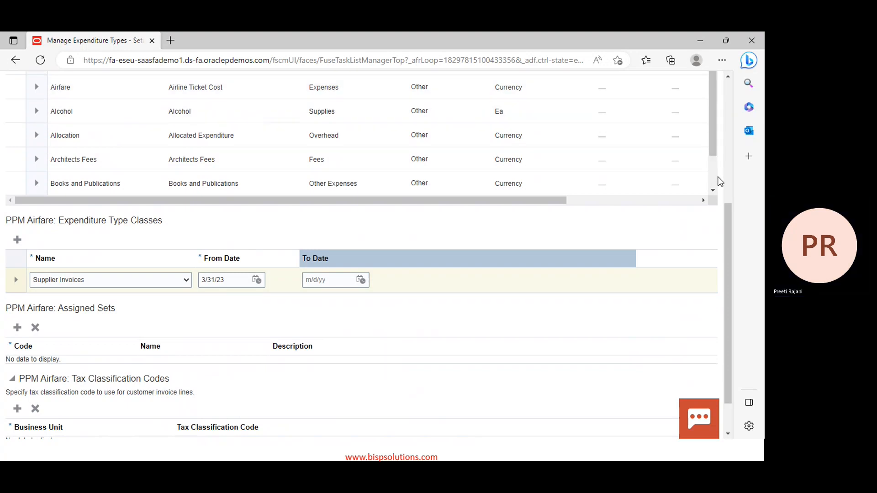
right_click(733, 168)
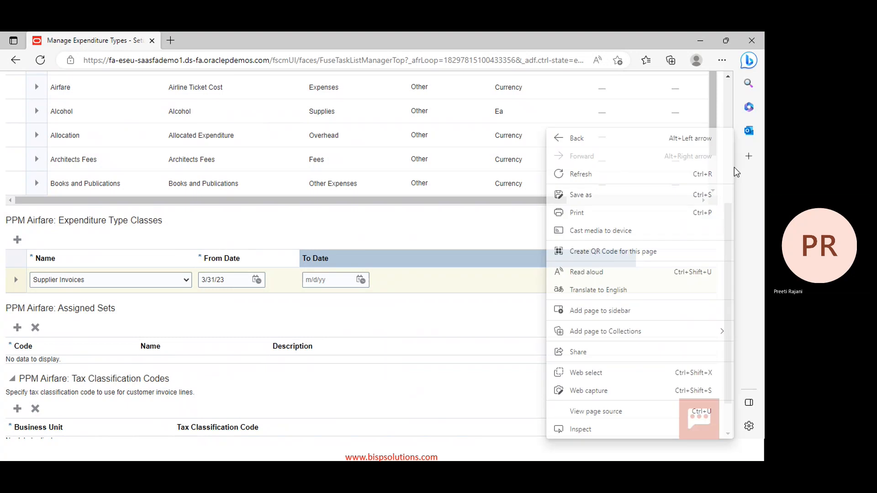
click(470, 235)
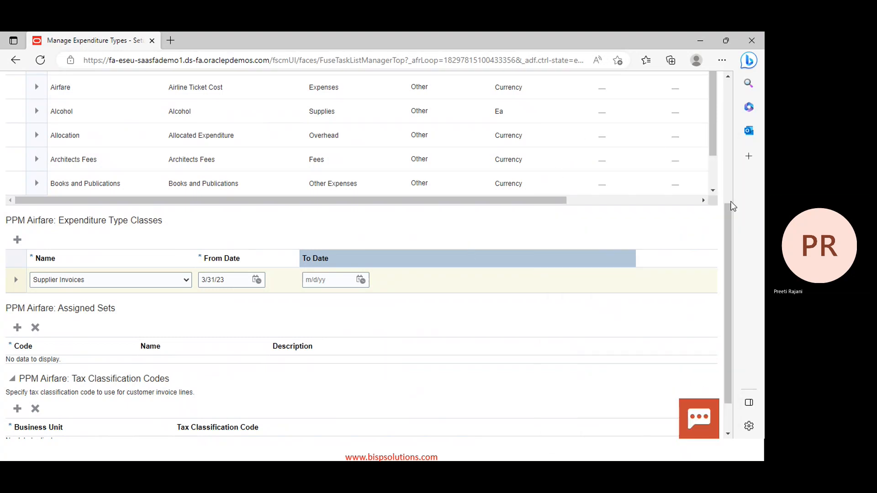
drag(729, 212, 731, 54)
drag(442, 426, 692, 426)
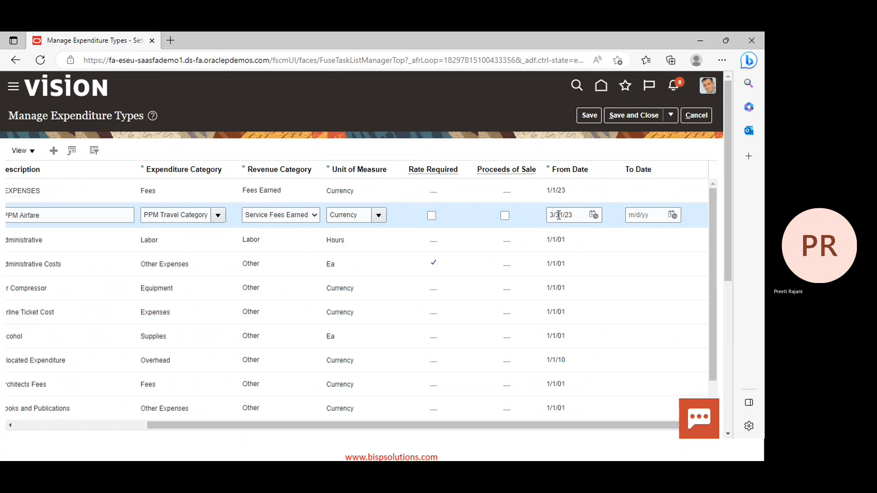
scroll(488, 270, down, 5)
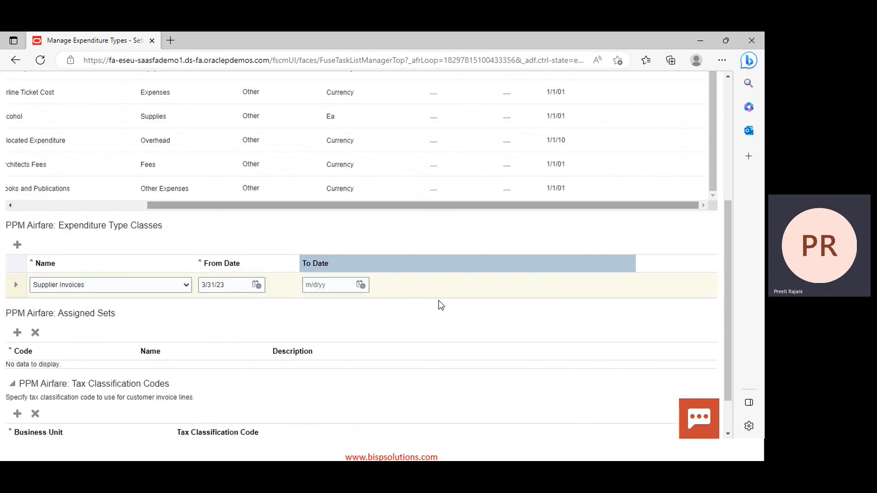
click(254, 233)
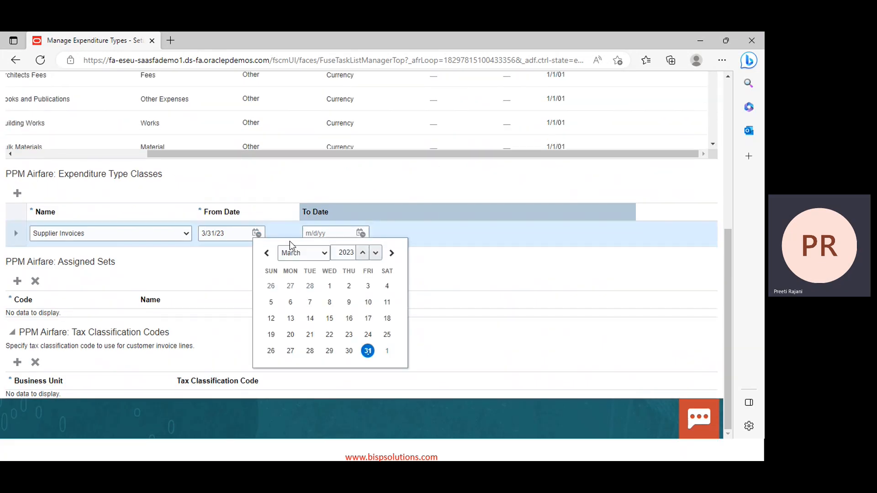
click(308, 254)
click(308, 268)
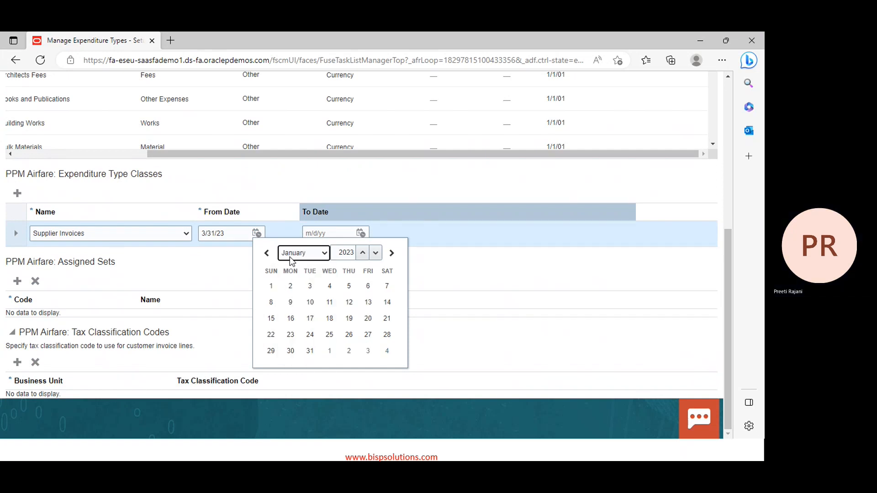
click(270, 286)
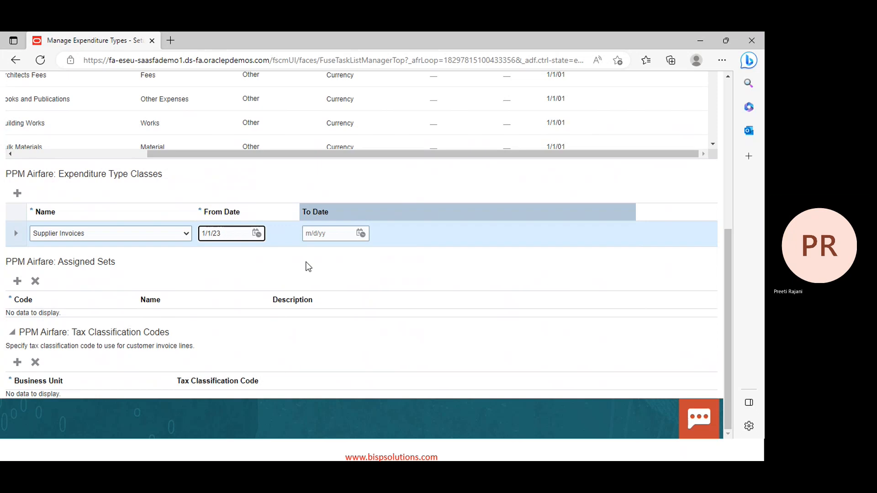
Try to save the PPM Airfare expenditure type with its Supplier Invoices class
scroll(517, 236, up, 10)
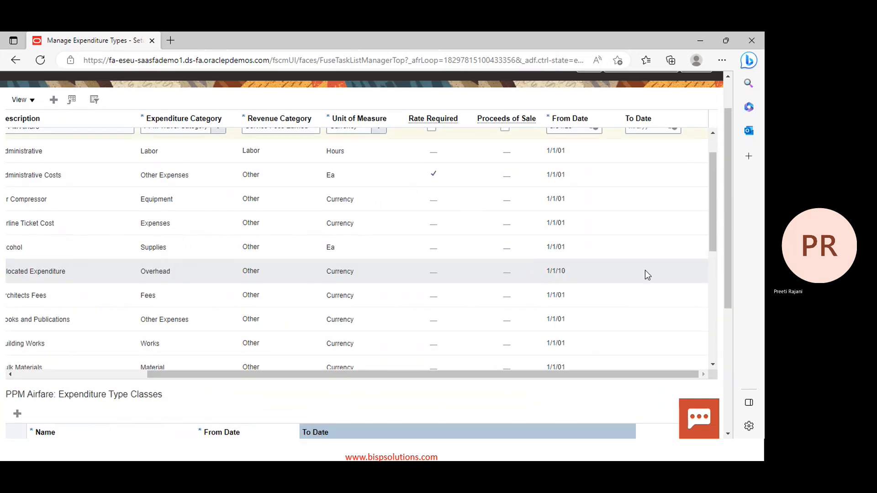
click(594, 118)
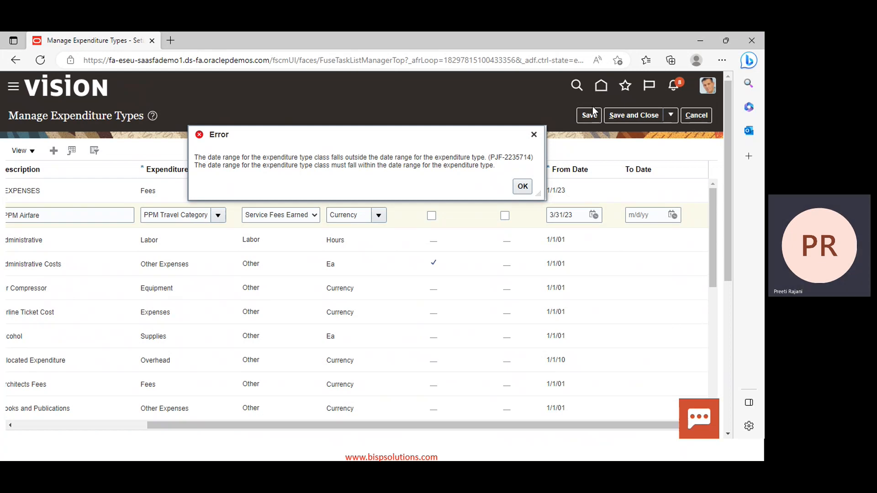
click(533, 135)
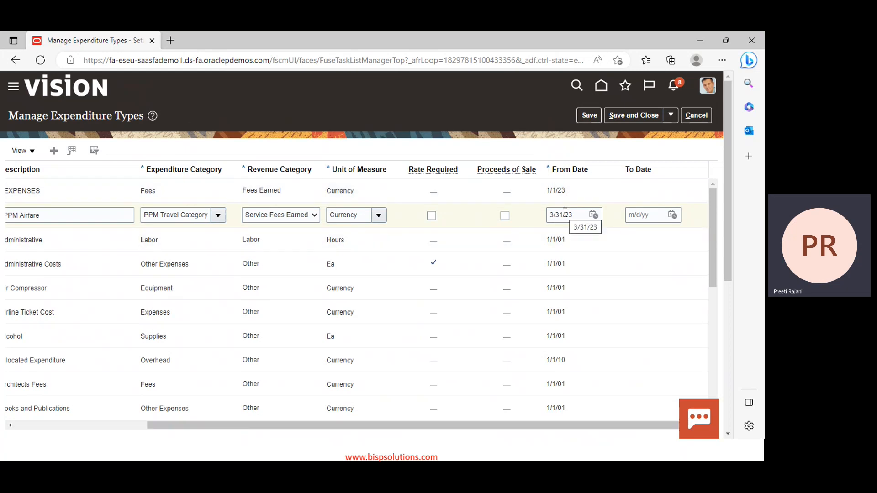
Set the From Date of the PPM Airfare expenditure type itself to 1/1/23
scroll(4, 274, down, 5)
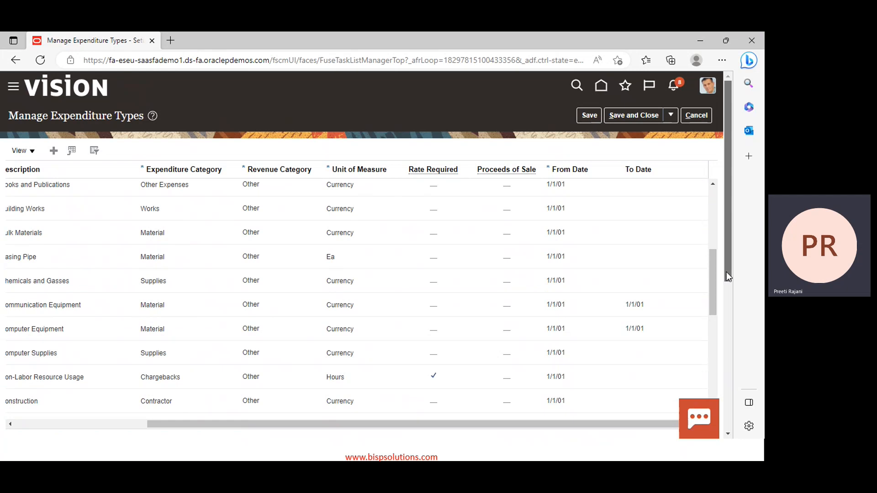
drag(726, 273, 729, 429)
scroll(344, 309, up, 6)
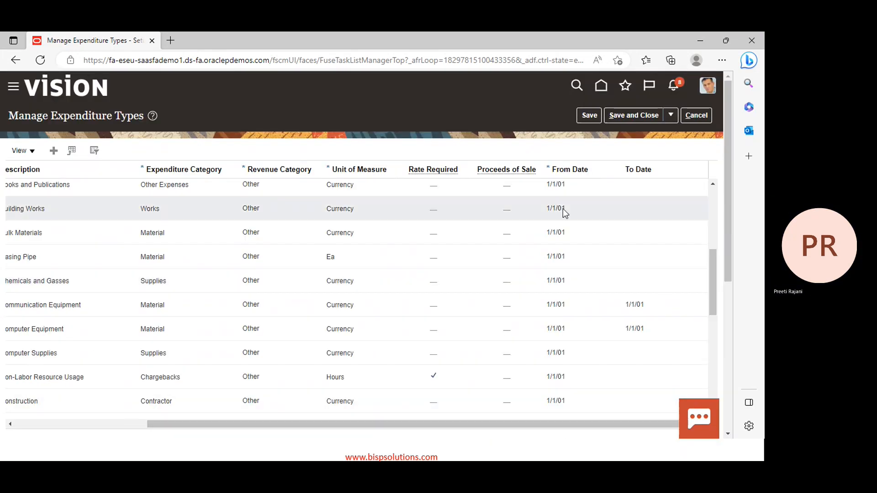
scroll(446, 364, up, 5)
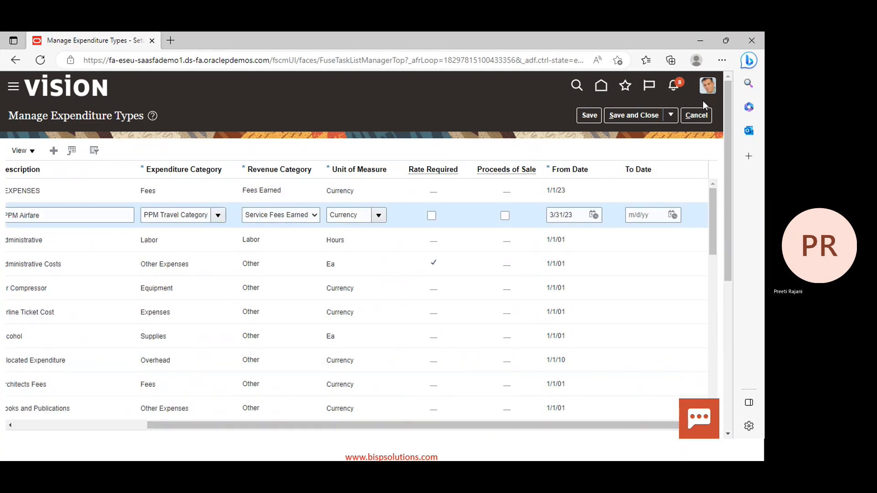
click(594, 215)
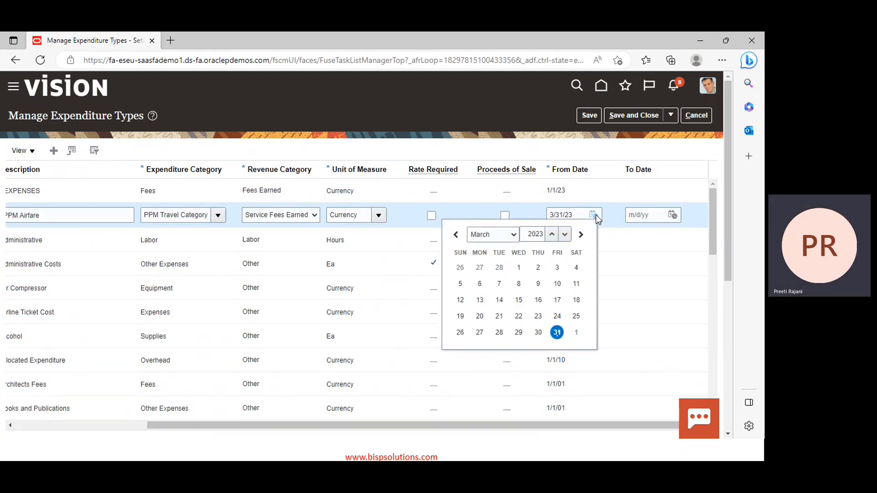
click(486, 238)
click(477, 247)
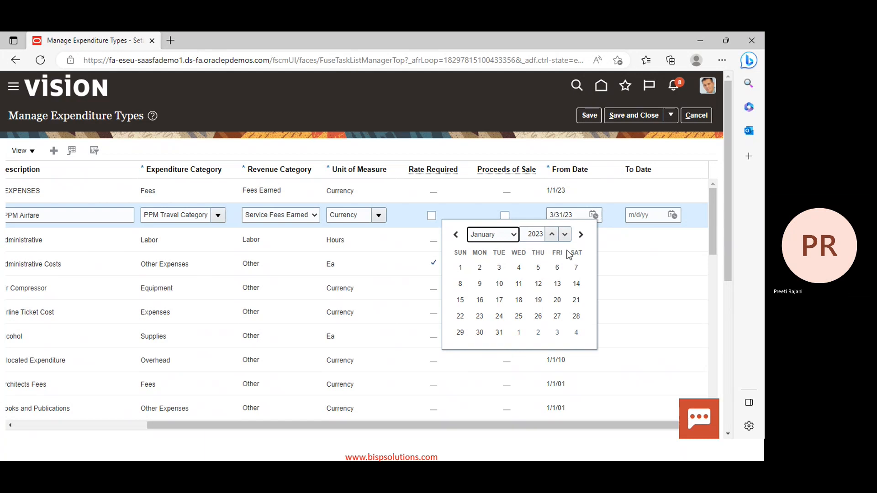
click(464, 269)
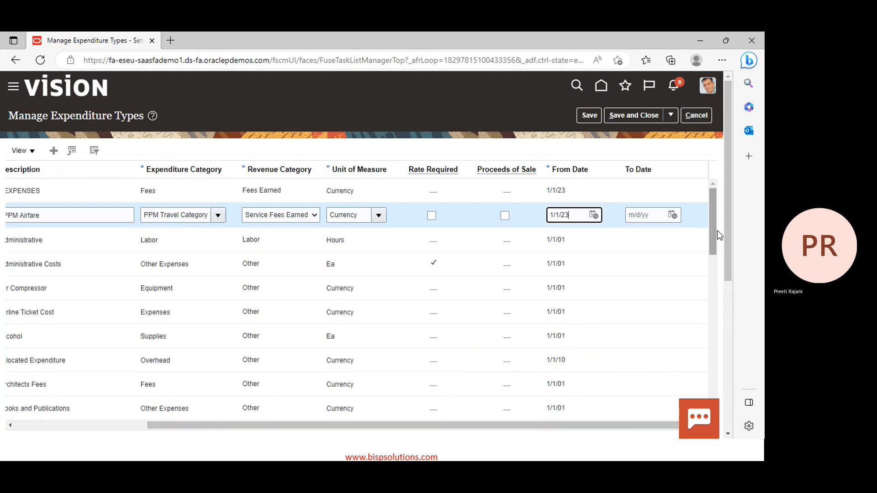
Add Miscellaneous Transaction as a second expenditure type class for PPM Airfare
drag(714, 219, 713, 410)
drag(730, 213, 731, 379)
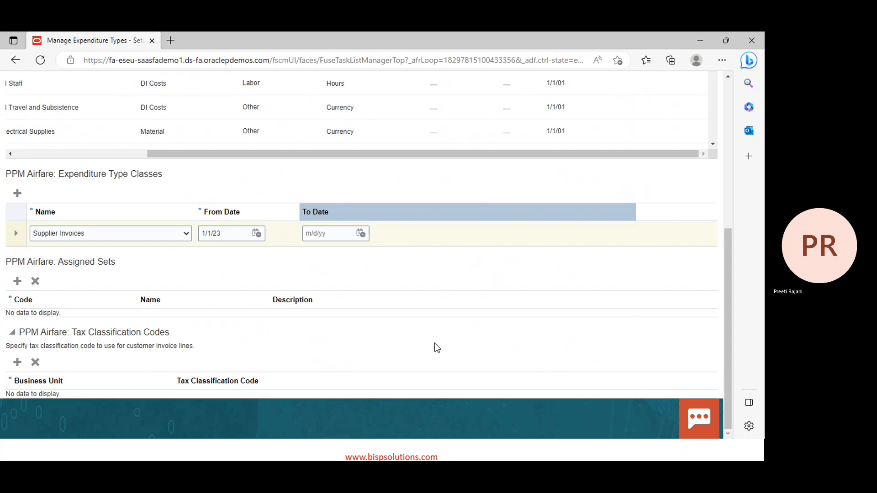
scroll(382, 321, up, 2)
scroll(382, 321, up, 1)
scroll(448, 365, down, 3)
click(17, 192)
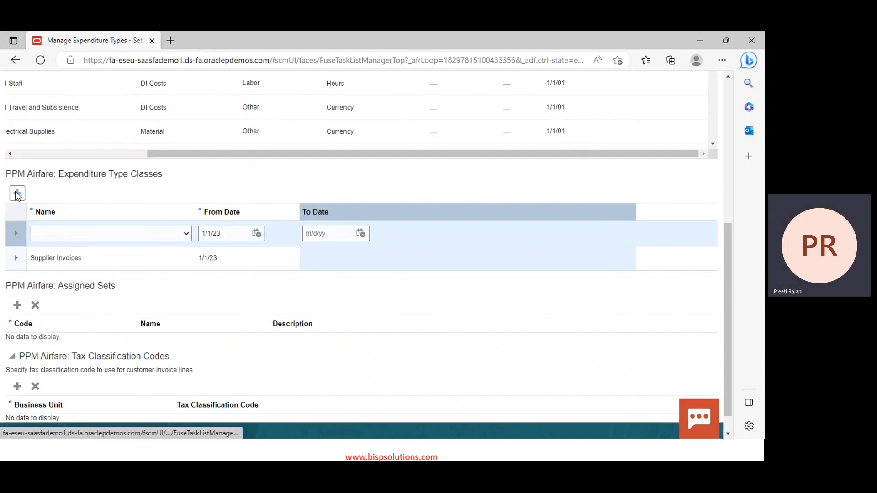
click(172, 233)
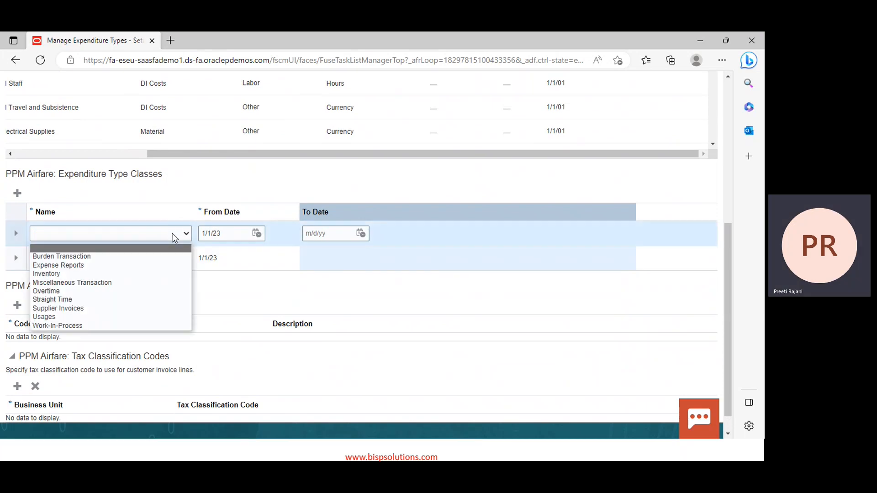
click(140, 284)
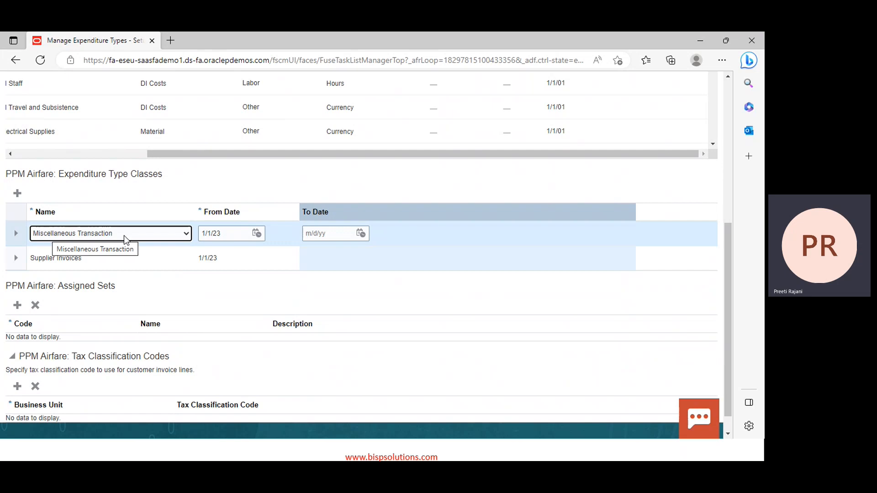
Assign the Common reference set to PPM Airfare by entering the code Common in its assigned sets
click(18, 305)
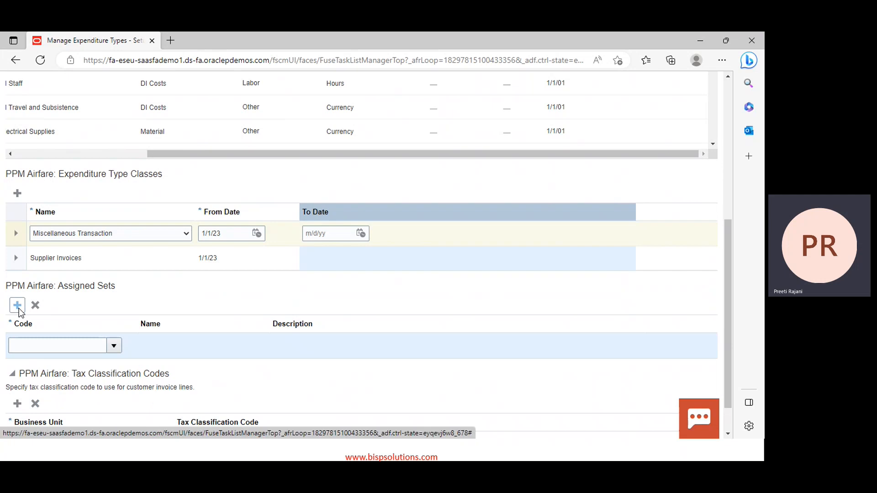
click(84, 347)
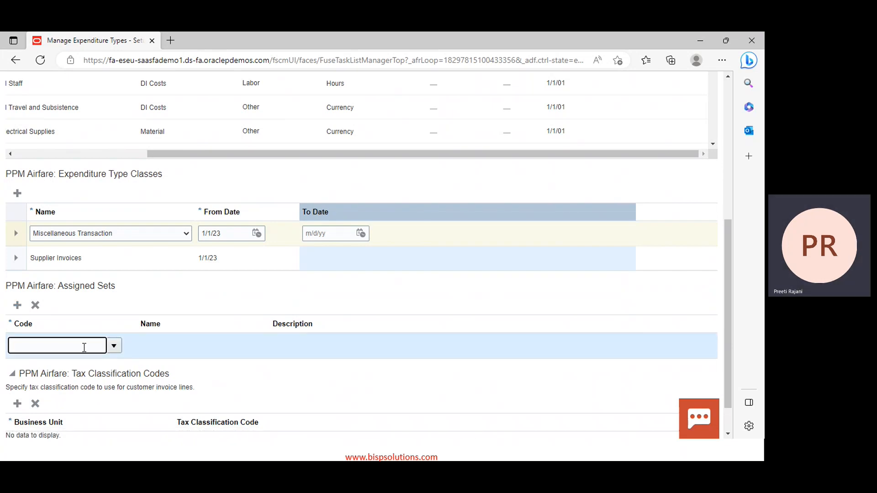
text(Commomn)
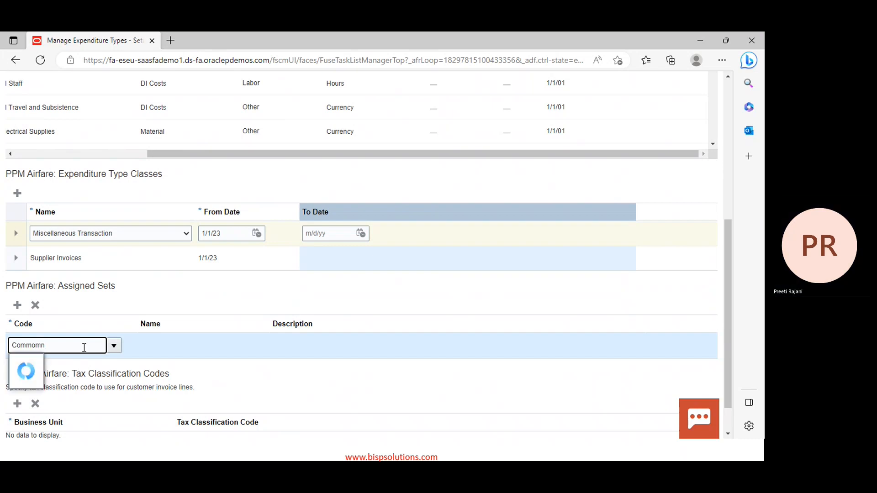
key(BackSpace)
key(BackSpace)
text(n)
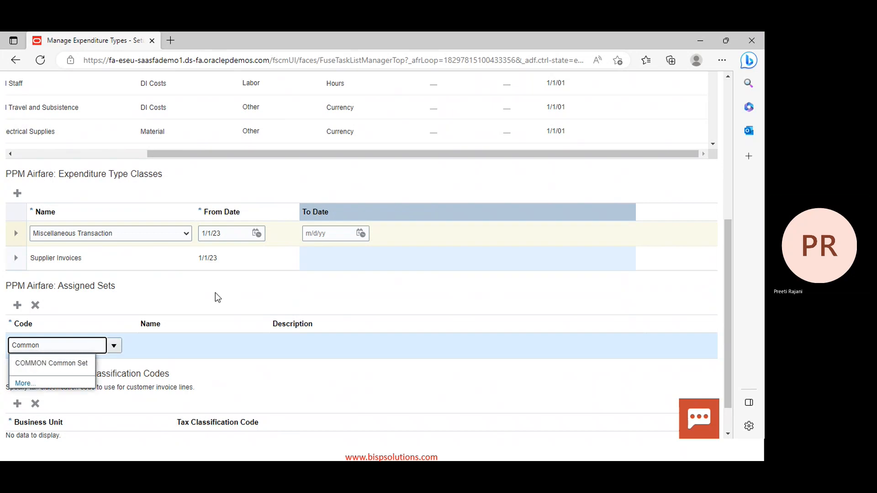
click(433, 293)
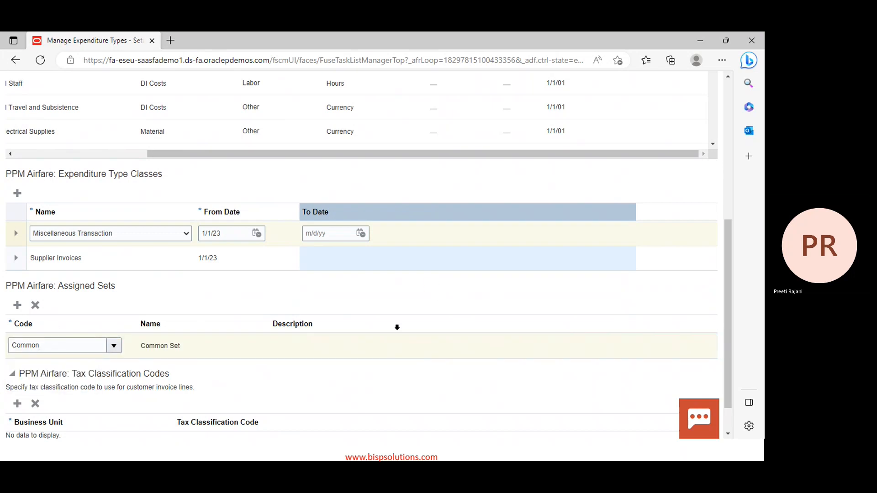
Save the PPM Airfare expenditure type with its classes and assigned set
scroll(397, 327, down, 1)
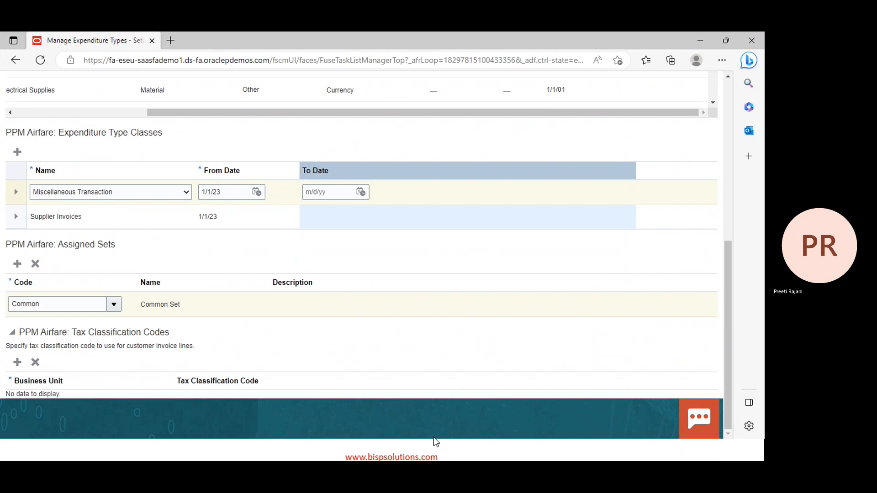
scroll(259, 259, up, 2)
scroll(259, 259, up, 4)
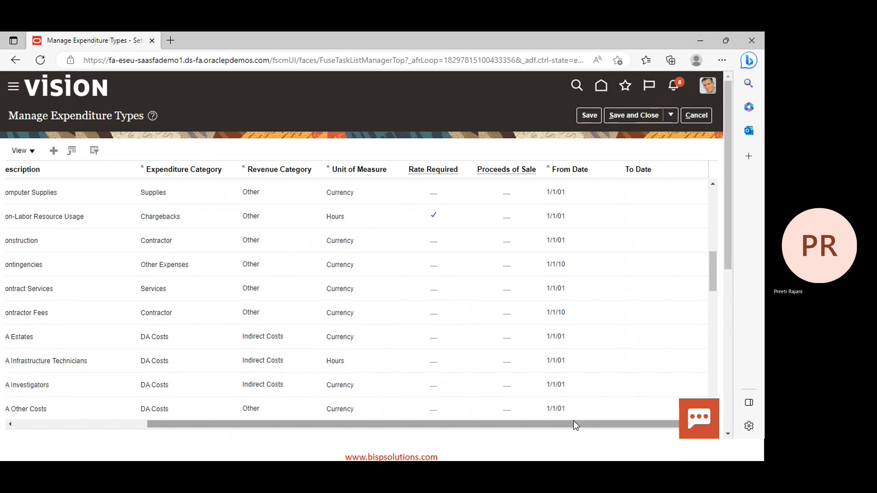
drag(574, 425, 411, 423)
drag(671, 120, 567, 71)
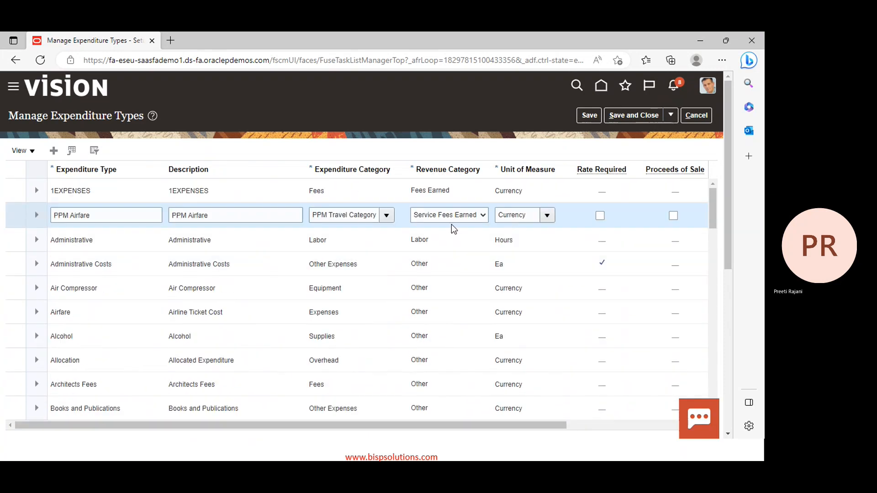
click(588, 114)
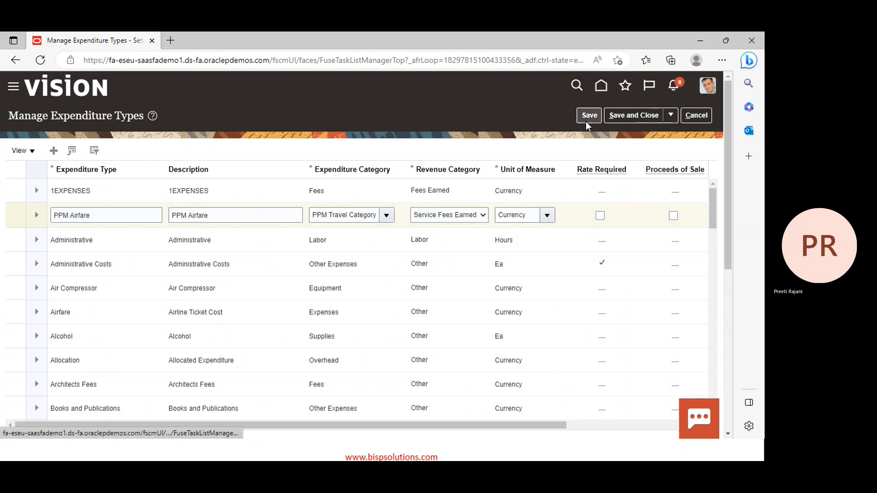
Add a new expenditure type named PPM Cab Expenses
click(54, 151)
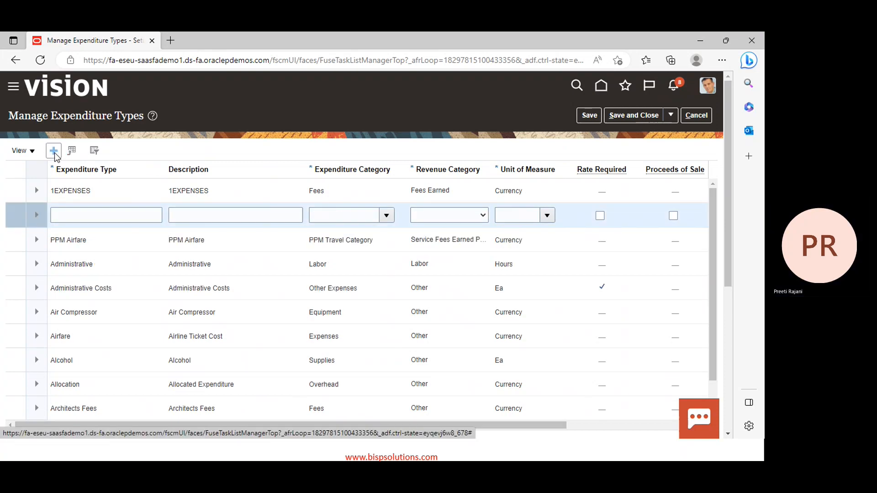
click(80, 220)
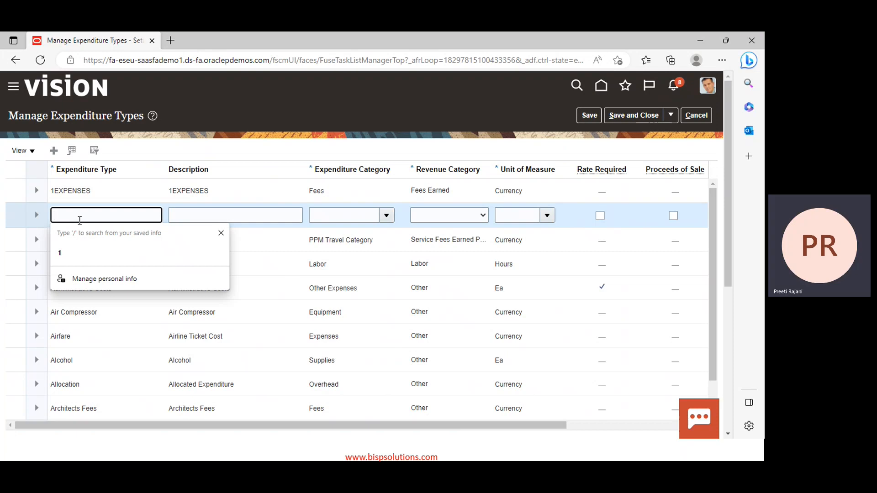
text(PPM)
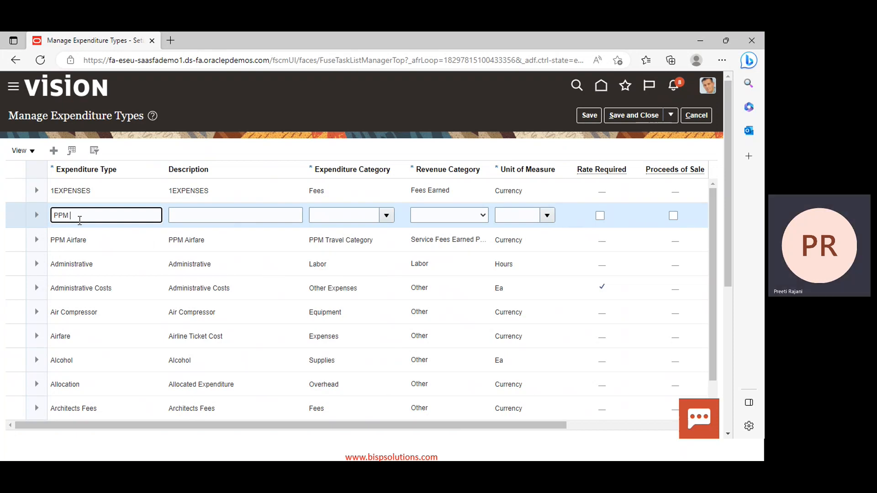
text( Cab Expenses)
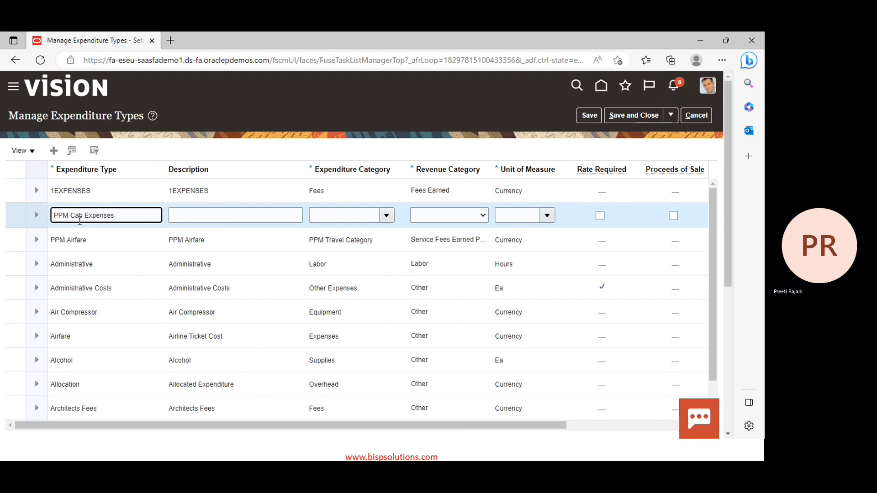
Give the new expenditure type the description PPM Cab Expenses and the expenditure category PPM Travel Category
click(228, 199)
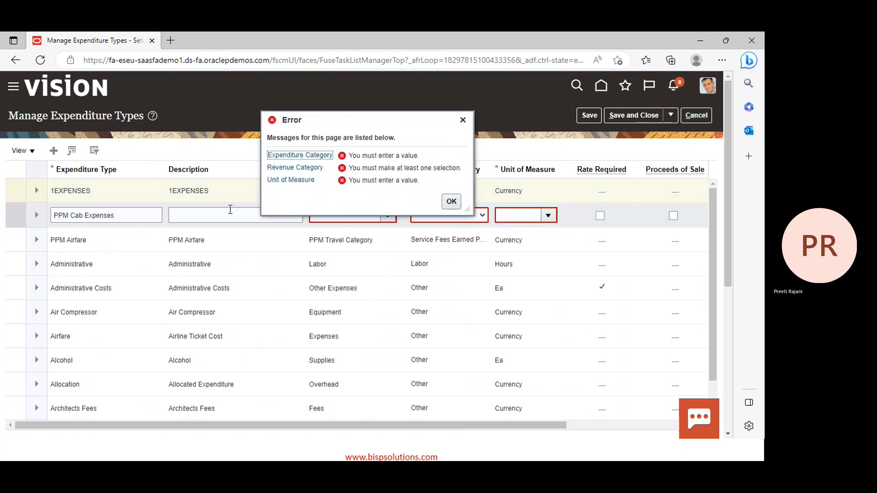
click(224, 214)
text(P)
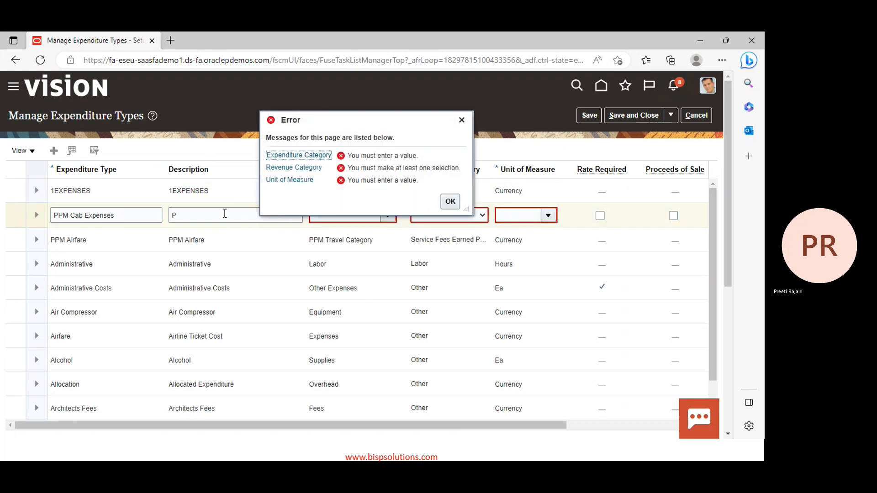
click(461, 120)
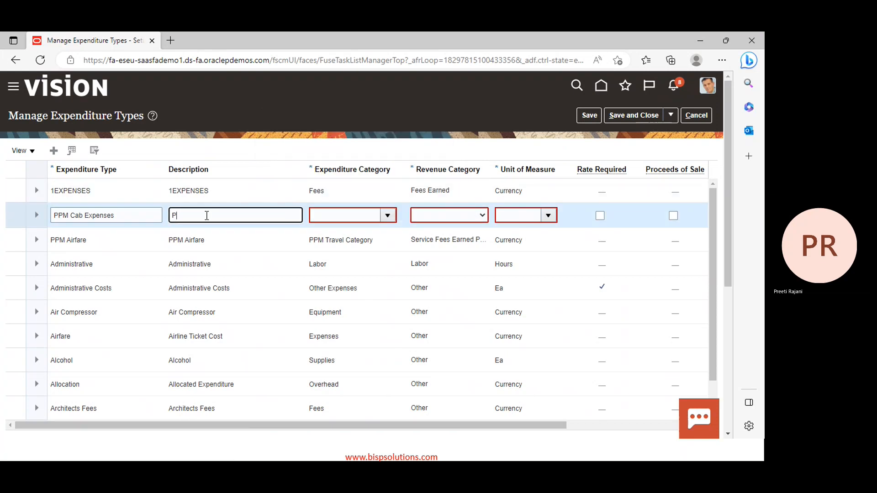
text(PPM)
key(BackSpace)
key(BackSpace)
key(BackSpace)
key(BackSpace)
text(PM Cab Expenses)
click(386, 216)
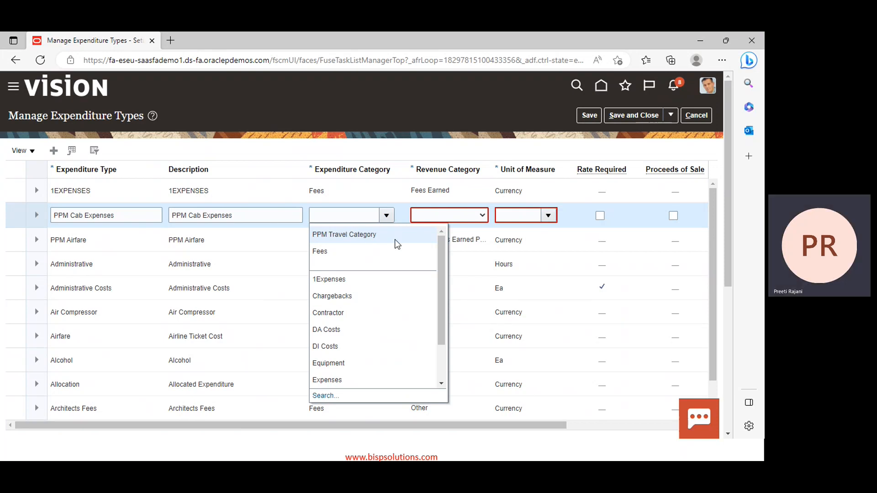
click(346, 235)
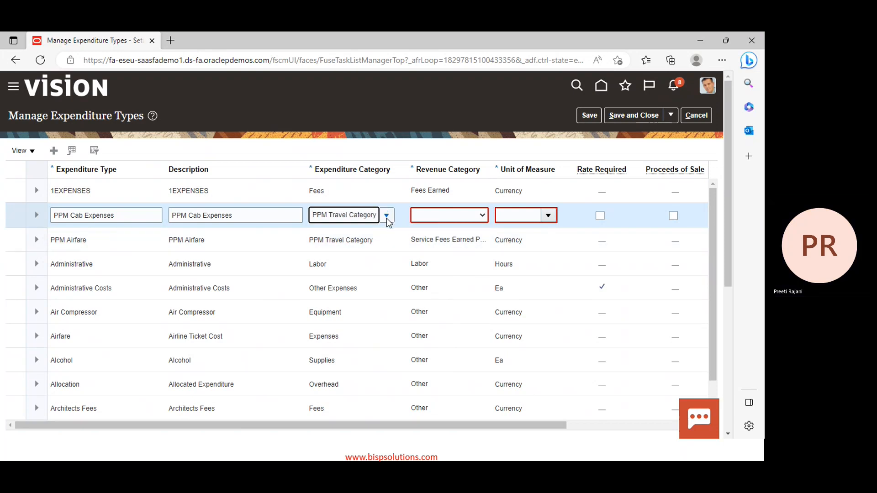
Set PPM Cab Expenses' revenue category to Service Fees Earned PPM and its unit of measure to Currency
click(459, 214)
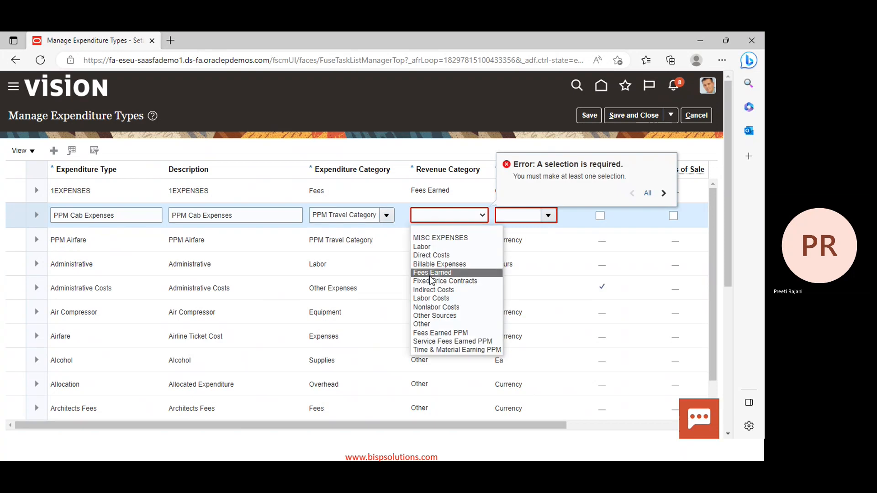
click(423, 346)
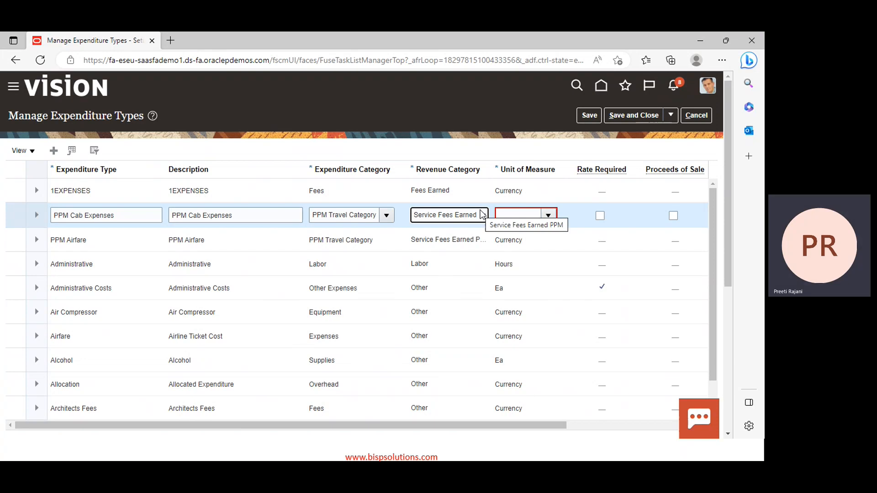
click(546, 215)
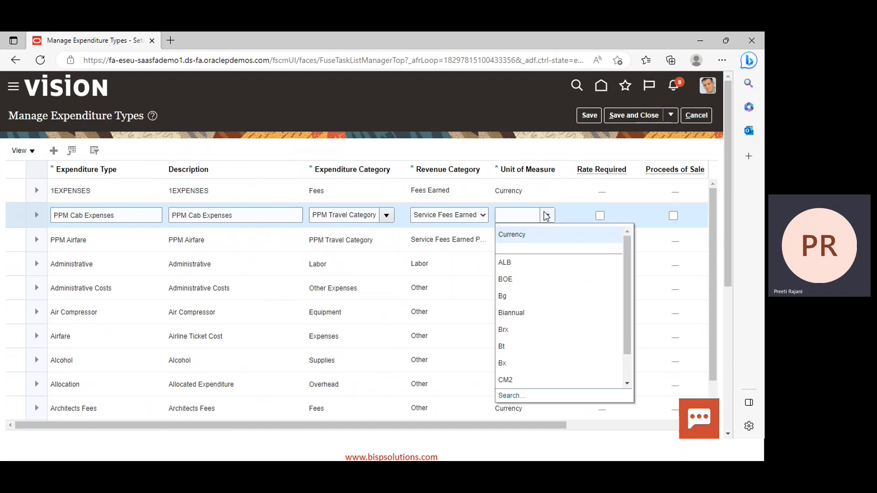
click(508, 235)
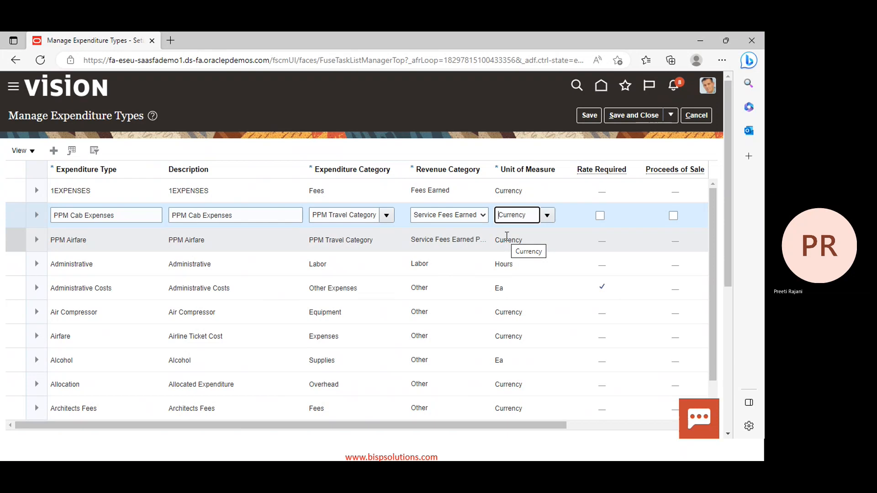
Add the Supplier Invoices expenditure type class to PPM Cab Expenses
scroll(609, 243, down, 4)
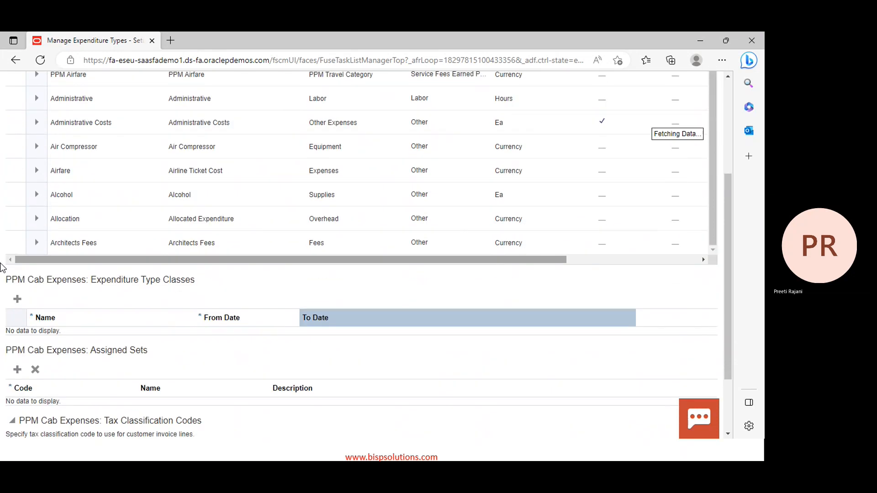
click(17, 299)
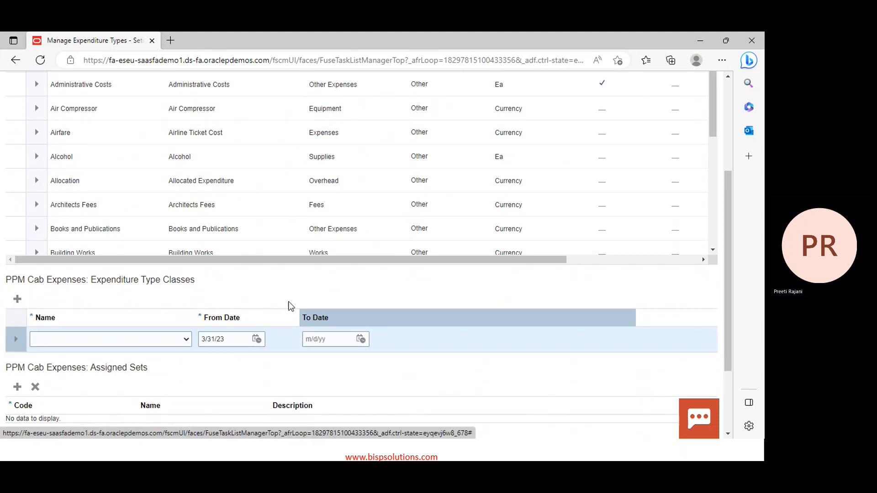
click(186, 338)
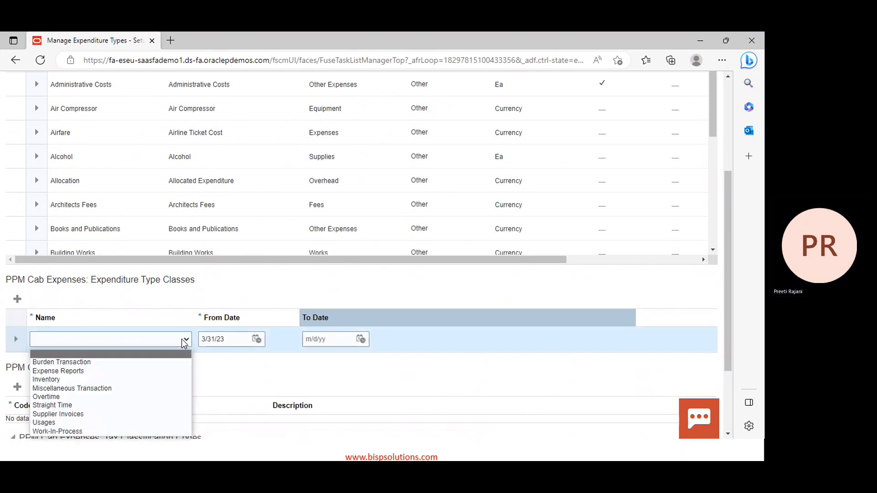
click(42, 414)
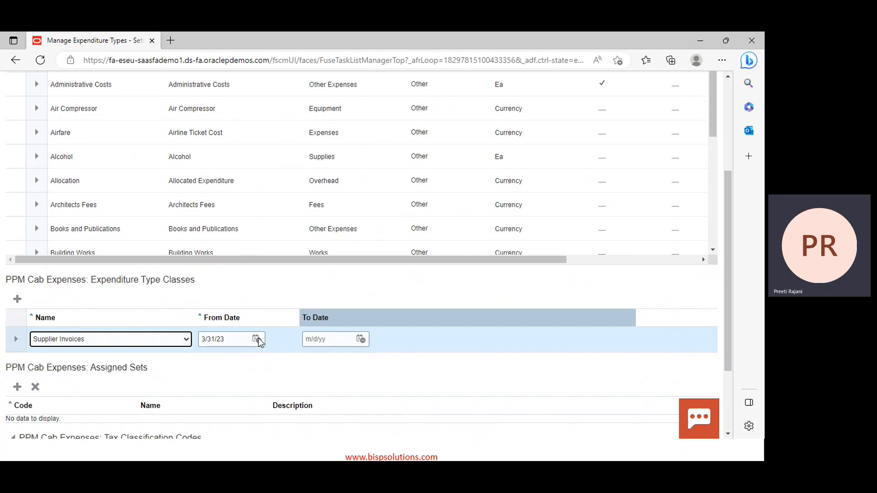
Set the From Date of the PPM Cab Expenses expenditure type to 1/1/23
scroll(701, 235, up, 6)
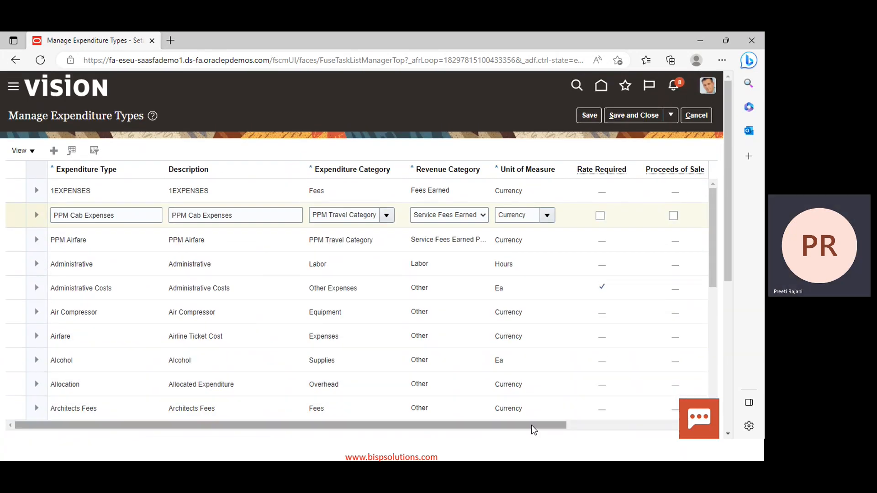
drag(532, 424, 664, 425)
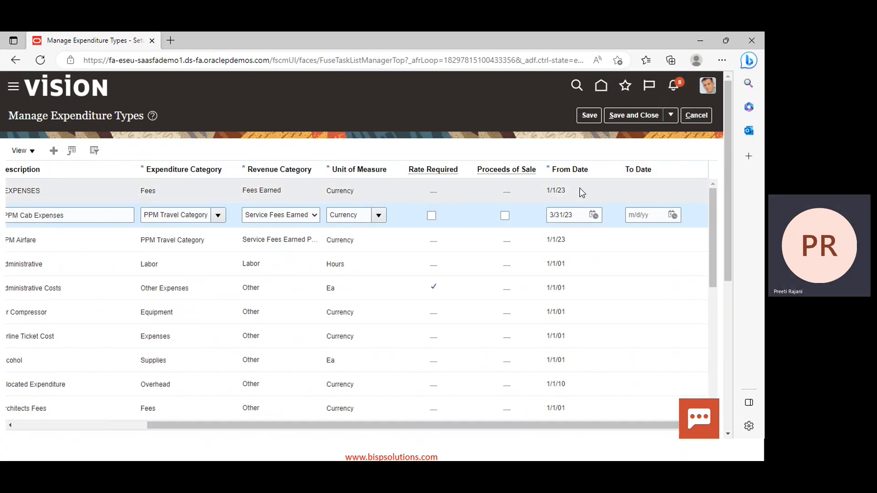
click(593, 215)
click(513, 236)
click(482, 249)
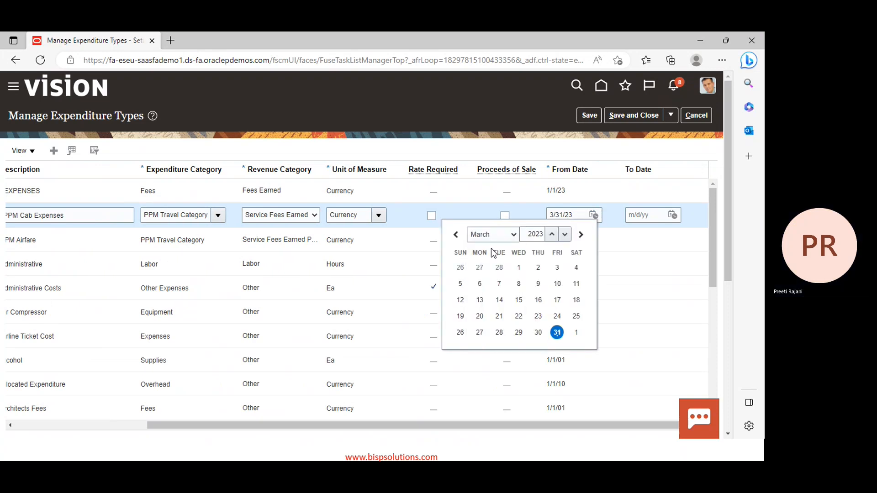
click(460, 268)
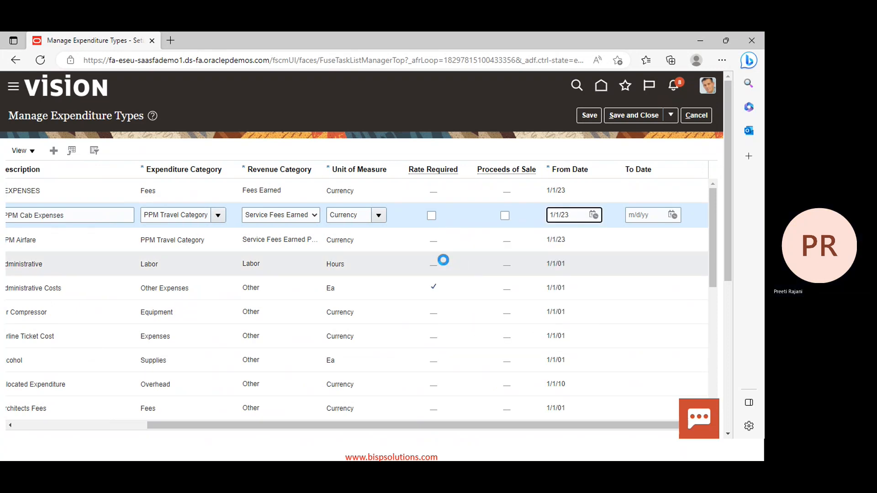
Set the From Date of PPM Cab Expenses' Supplier Invoices class to 1/1/23
scroll(331, 246, down, 5)
scroll(331, 245, down, 5)
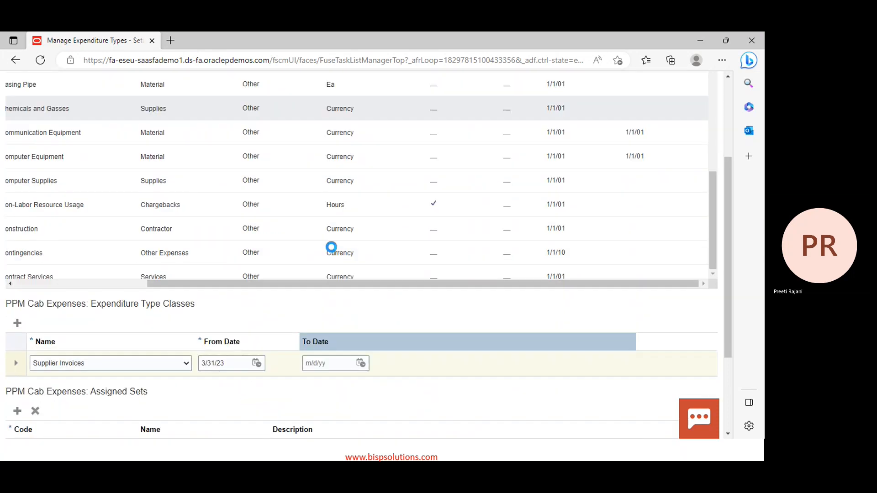
click(259, 339)
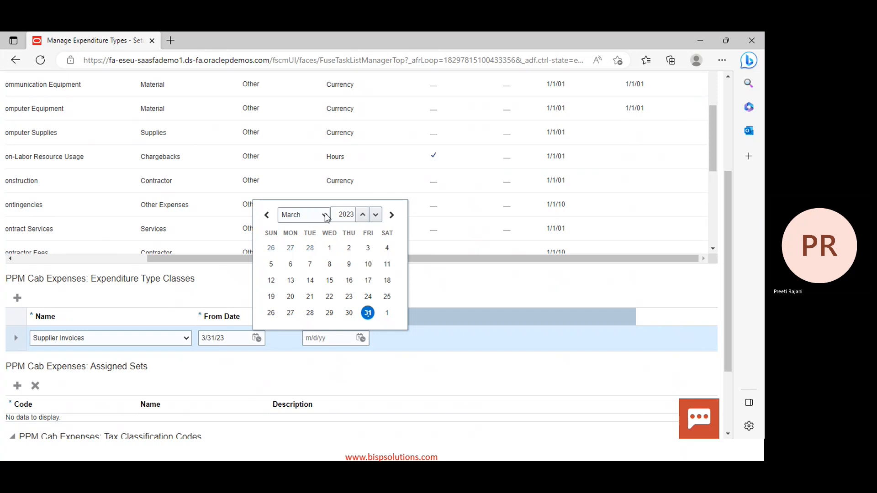
click(325, 215)
click(293, 230)
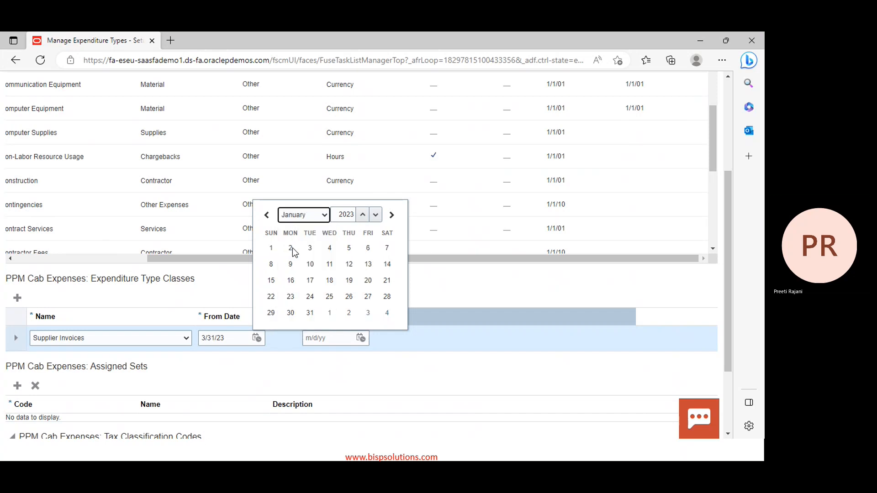
click(271, 247)
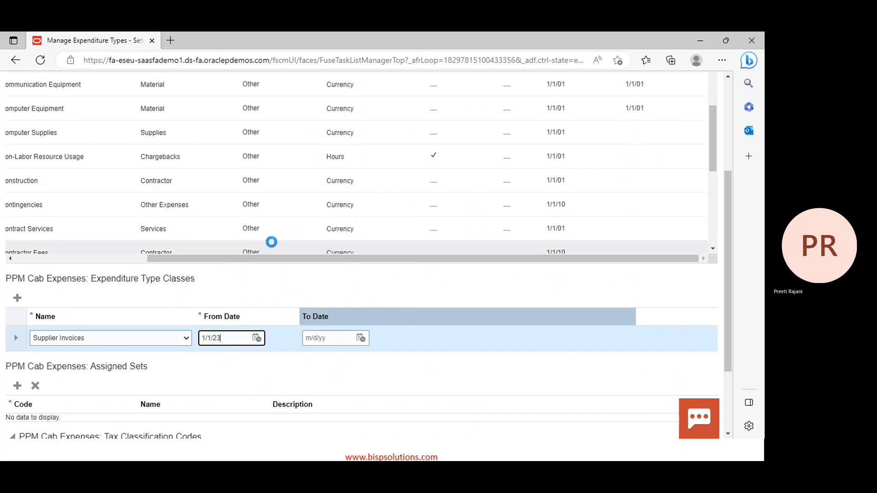
Add the Expense Reports and Miscellaneous Transaction classes to PPM Cab Expenses
click(16, 298)
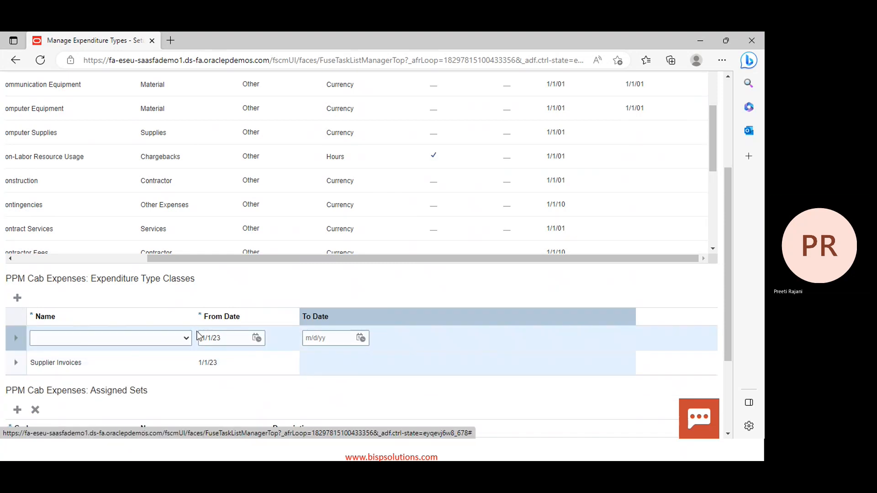
click(185, 338)
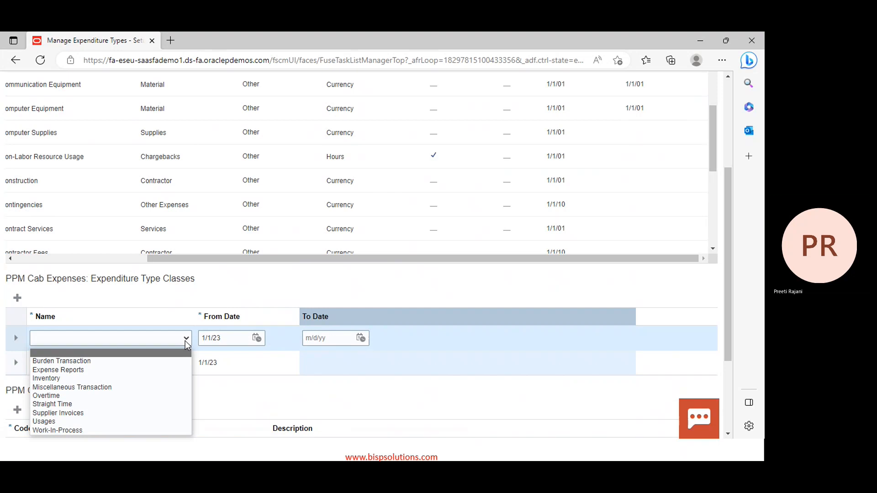
click(124, 371)
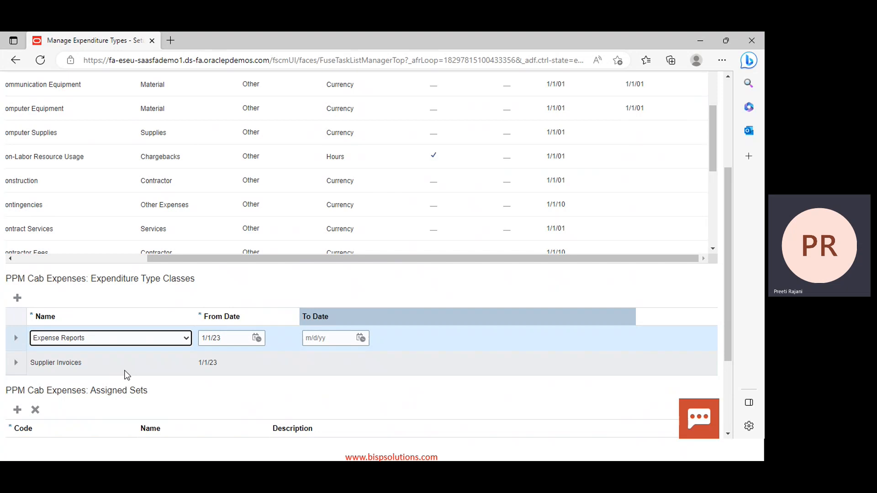
click(12, 299)
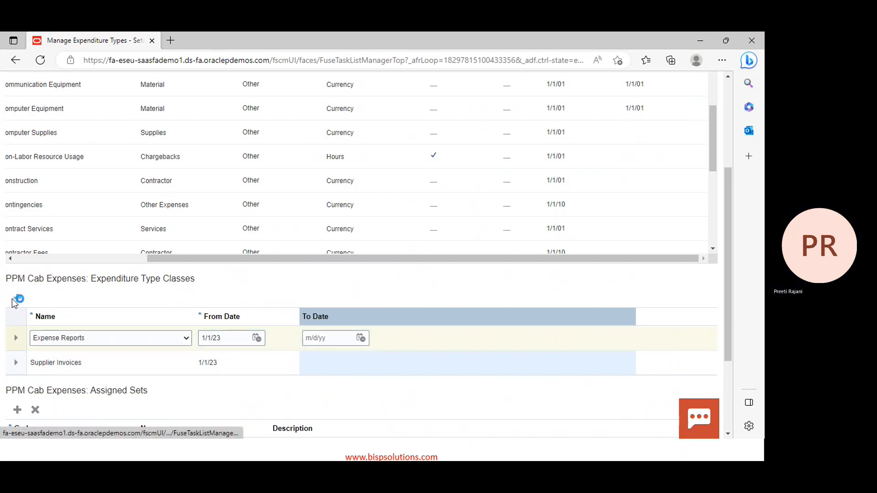
click(119, 338)
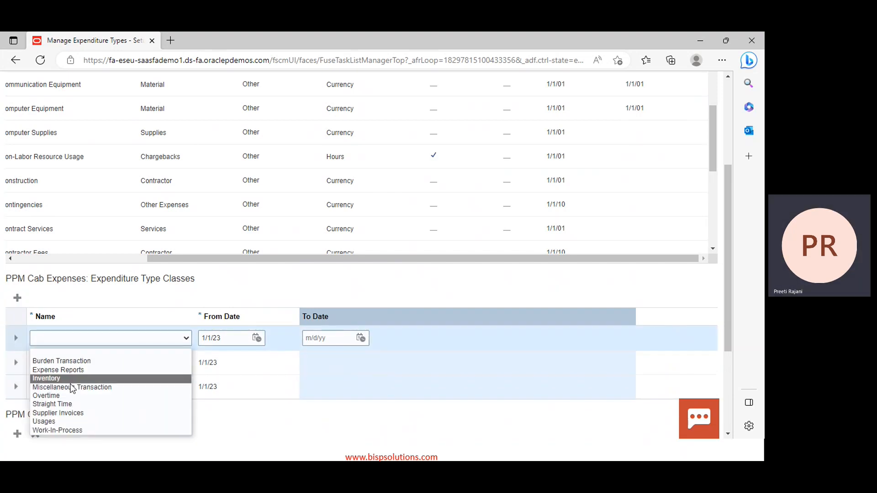
click(69, 386)
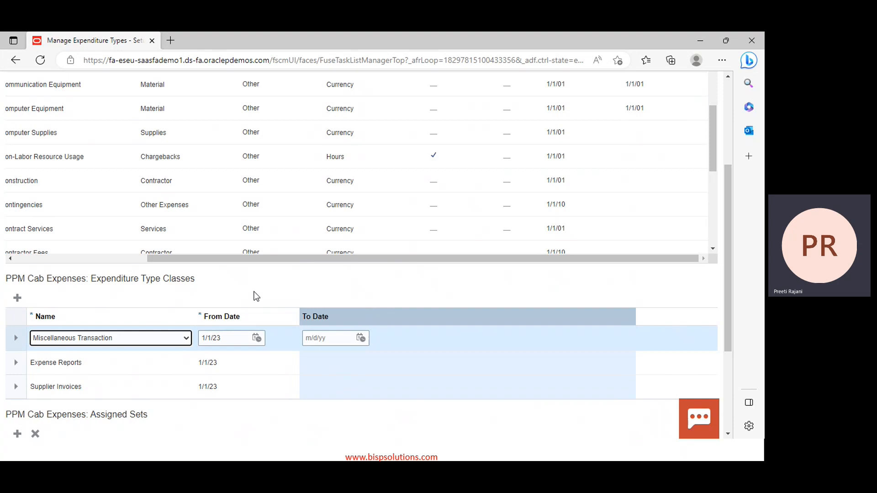
Assign the COMMON set to PPM Cab Expenses
scroll(295, 291, down, 2)
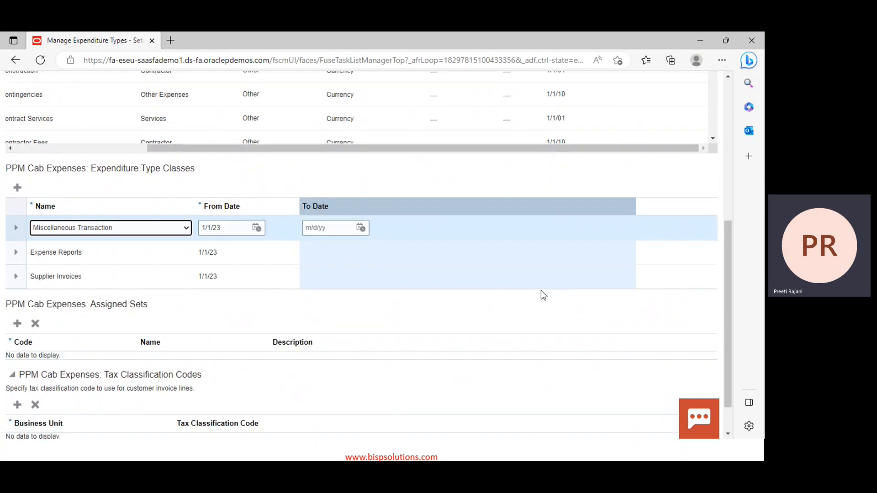
click(18, 325)
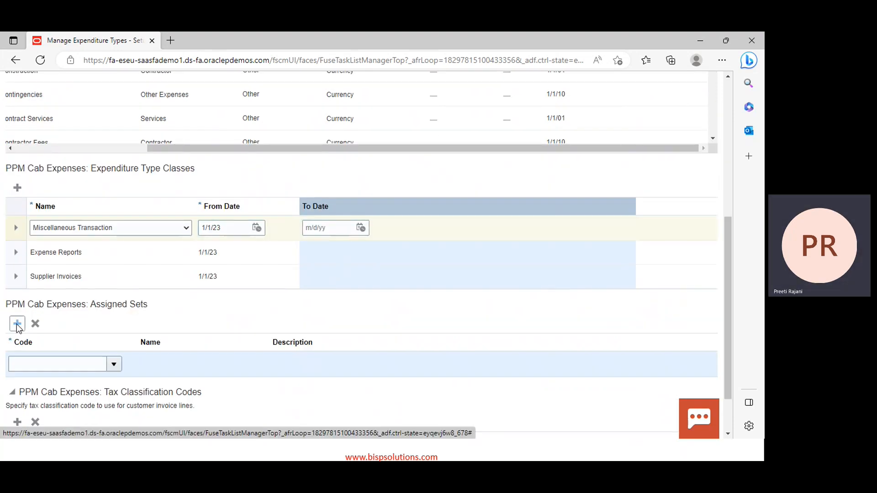
click(85, 361)
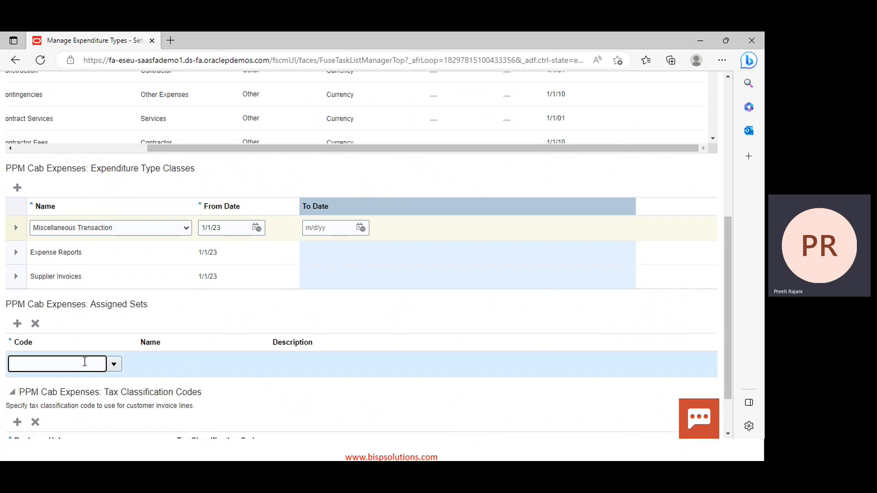
text(Common)
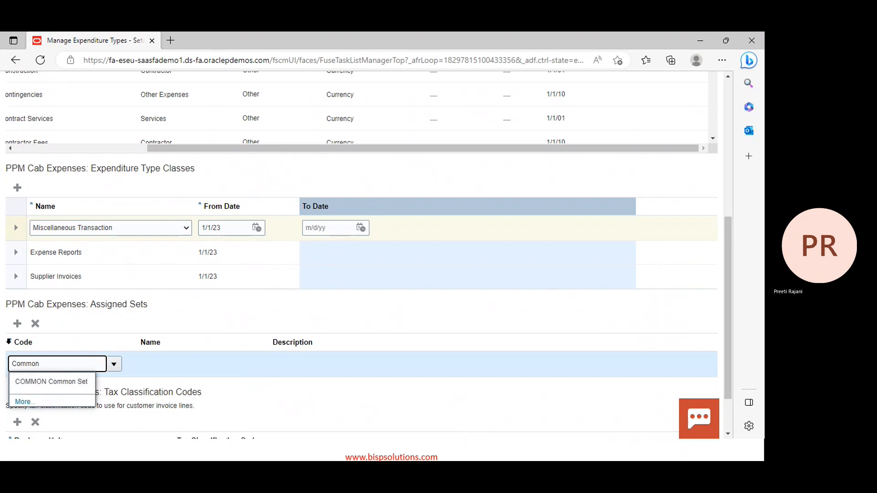
click(35, 383)
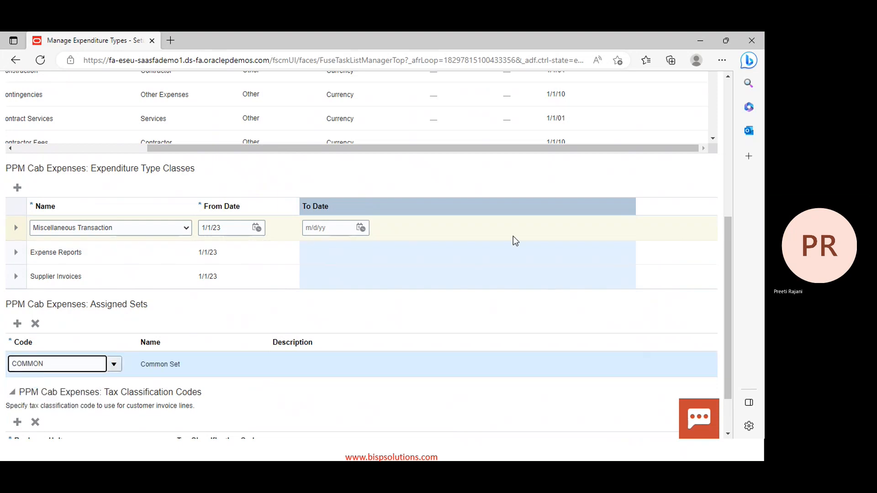
Add a new expenditure type named PPM Misc Expenses
scroll(507, 352, up, 5)
scroll(595, 229, up, 1)
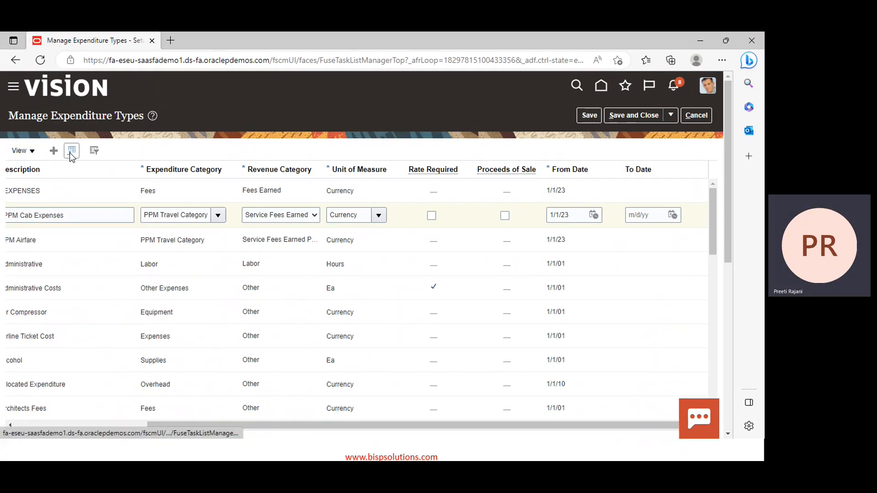
click(54, 153)
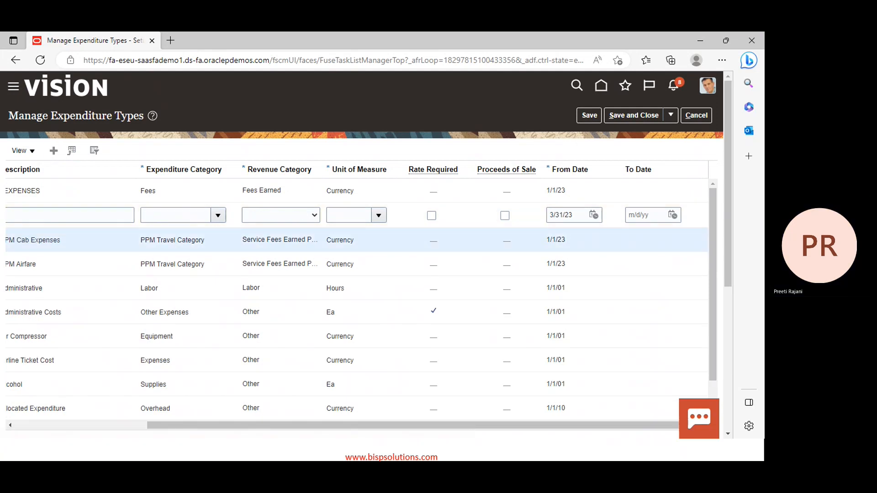
drag(563, 426, 35, 260)
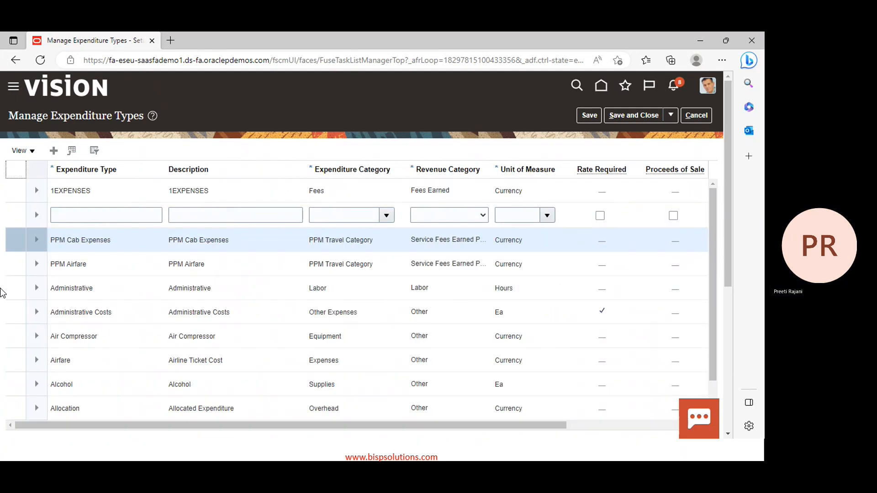
click(72, 213)
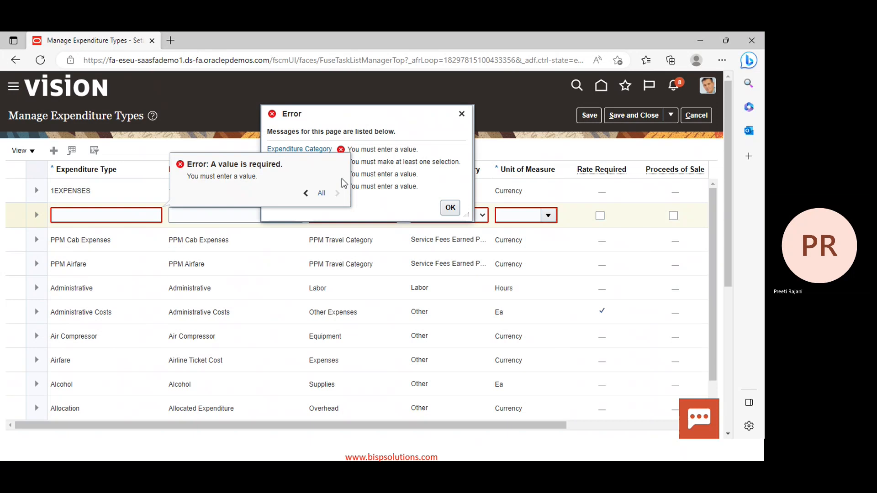
click(119, 216)
text(pp)
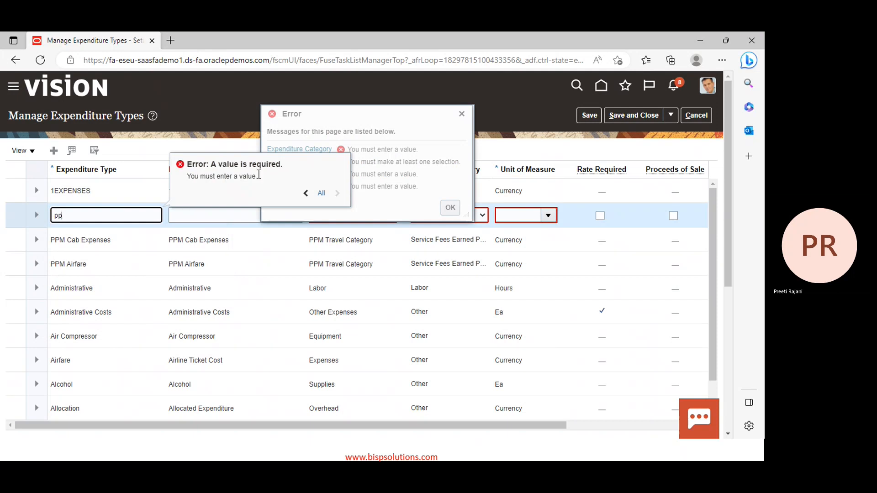
click(305, 193)
click(462, 114)
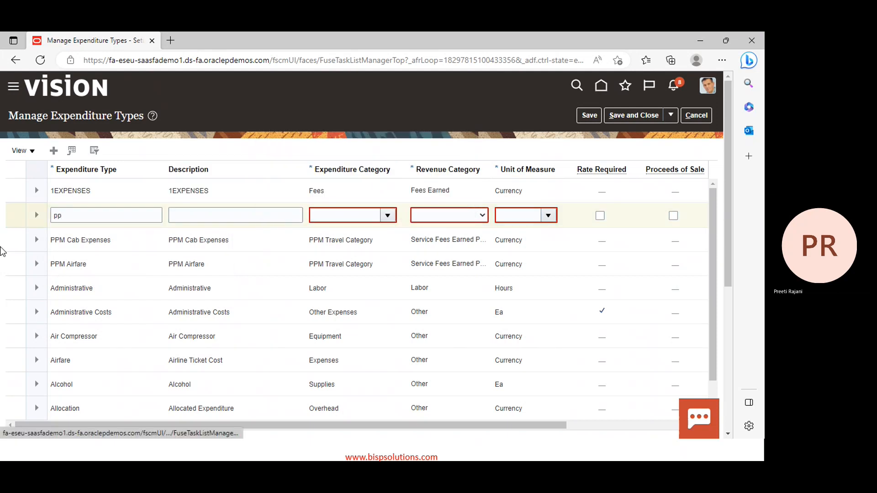
click(93, 215)
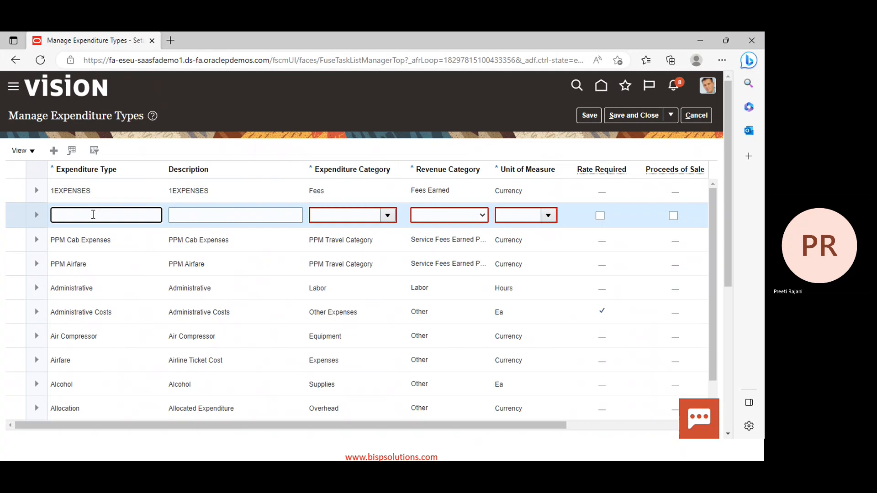
text(PPM Misc Expenses)
Enter PPM Misc Expense as the description of the new PPM Misc Expenses expenditure type
click(177, 218)
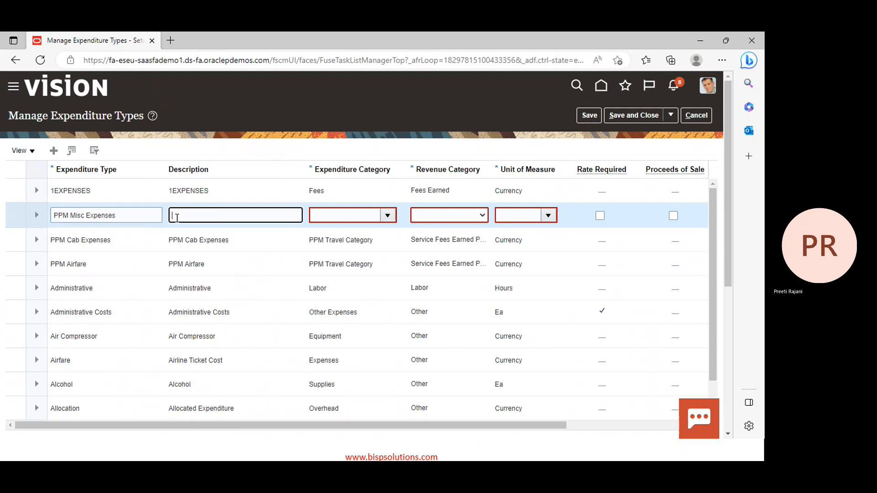
text(PPM Misc Expense)
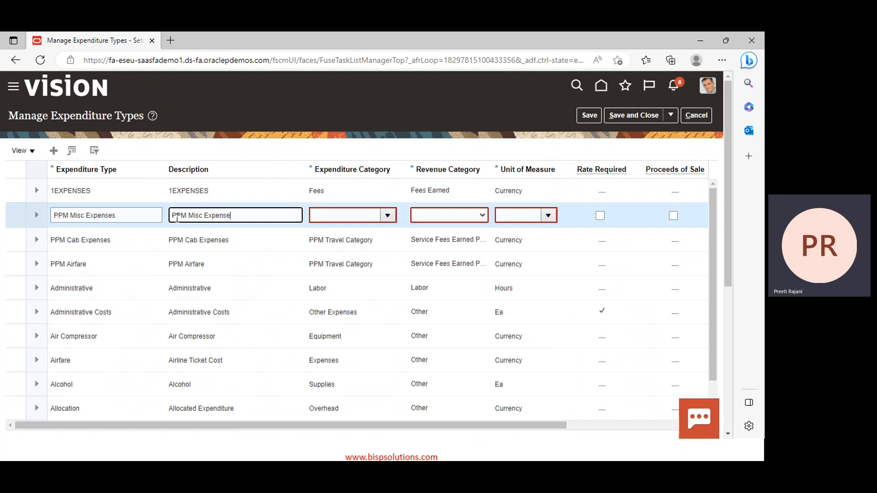
key(Tab)
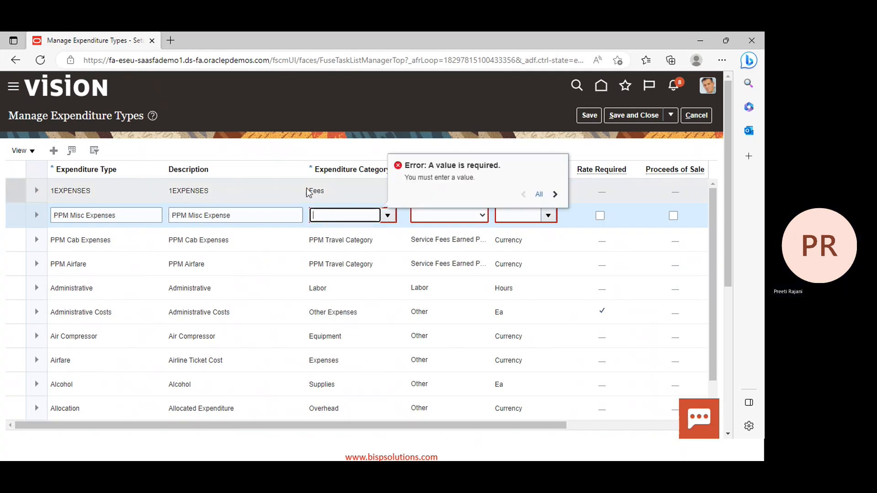
Search the expenditure categories for PPM and assign PPM Misc. Expenses to the PPM Misc Expenses type
click(388, 216)
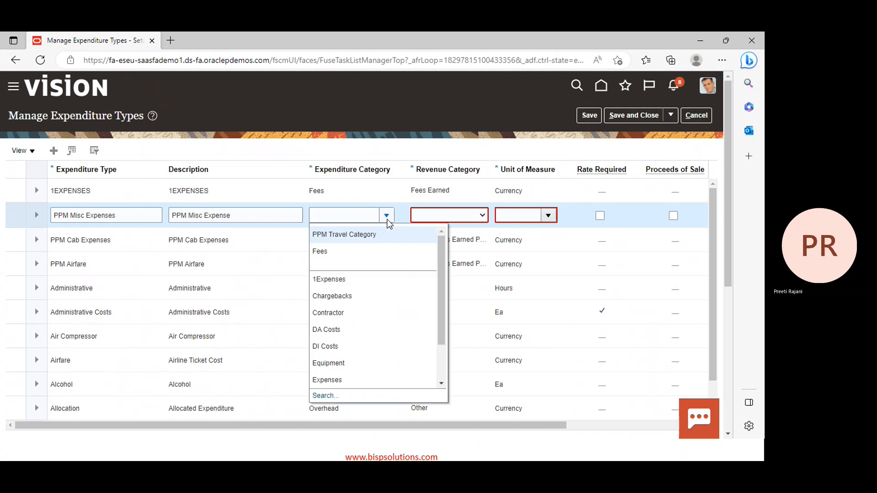
click(331, 396)
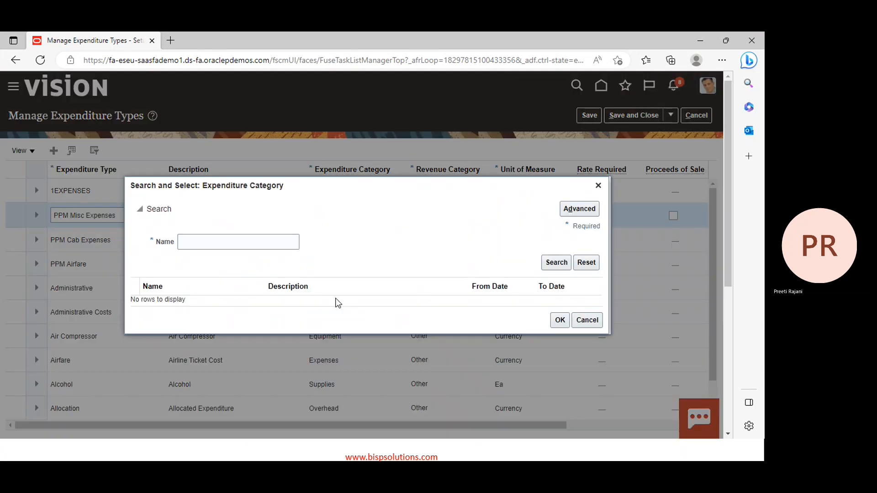
click(213, 238)
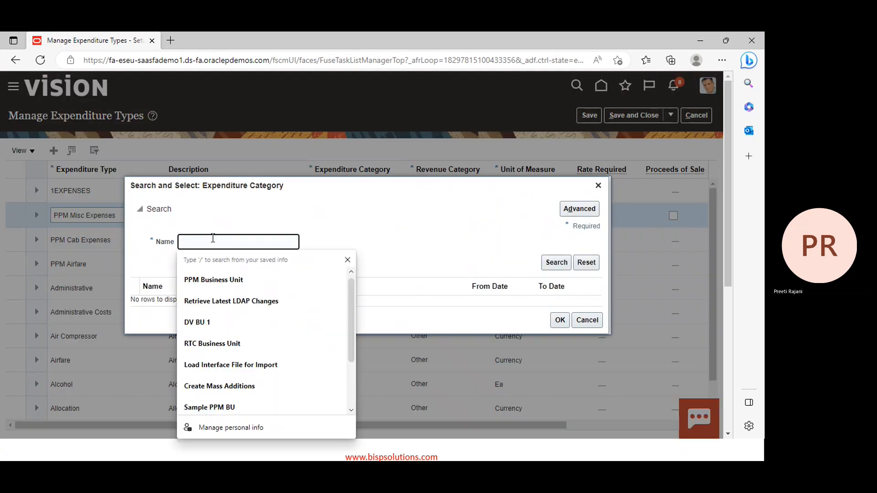
text(PPM)
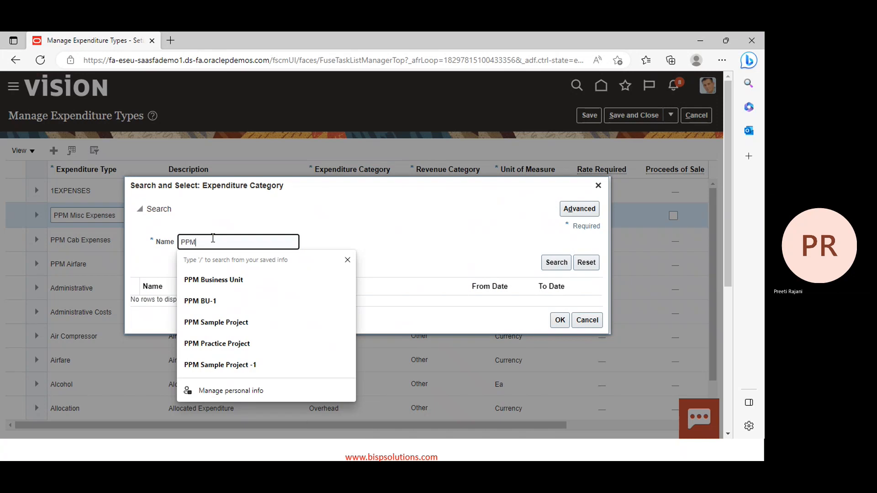
key(Return)
click(487, 201)
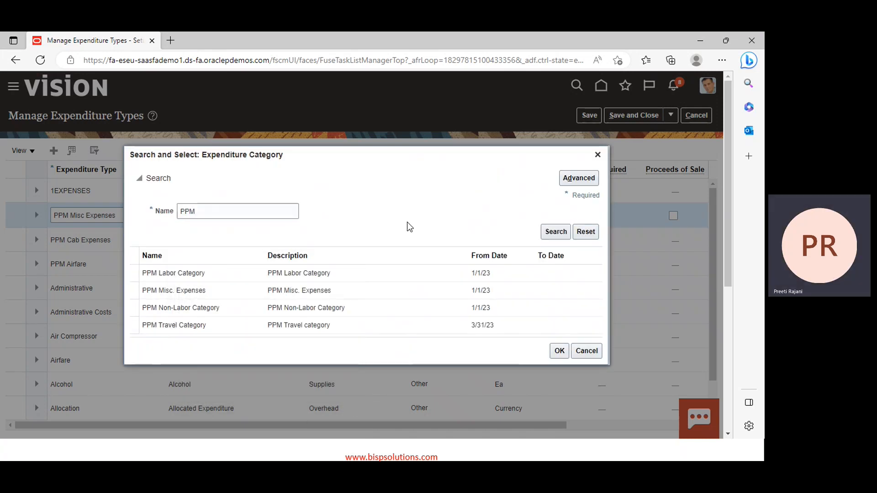
click(183, 291)
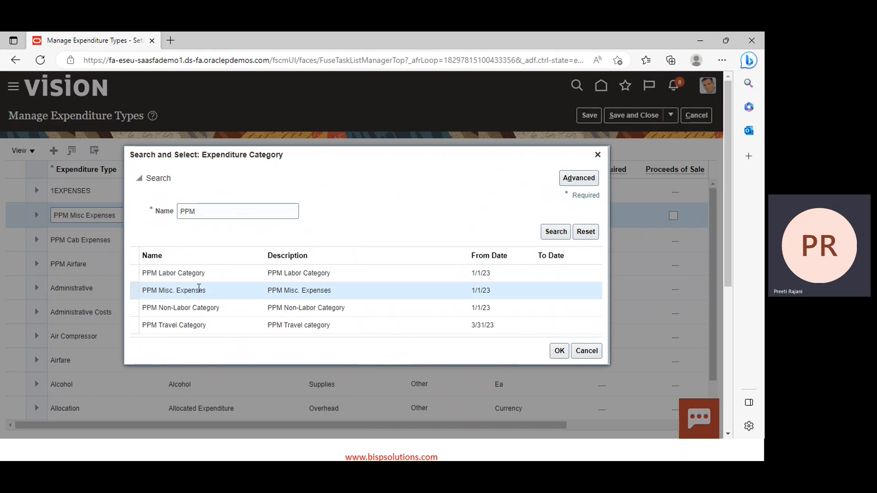
click(559, 351)
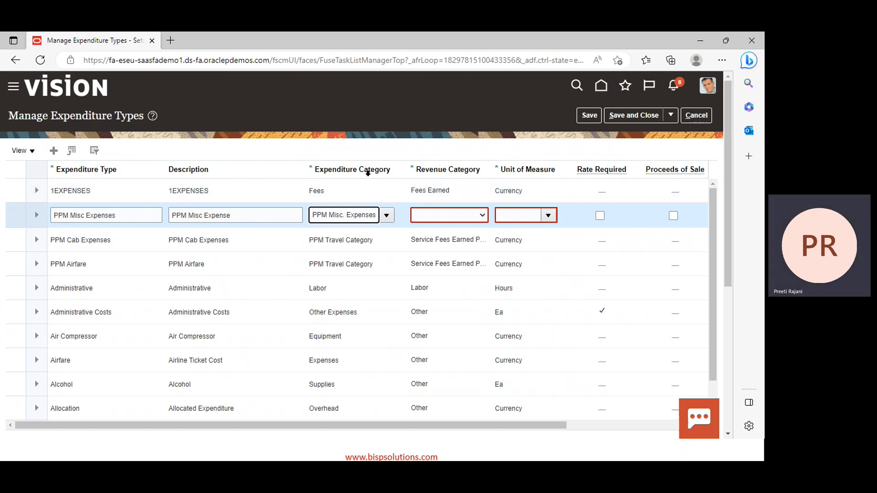
Set the PPM Misc Expenses type's revenue category to Service Fees Earned PPM and its unit of measure to Currency
click(465, 221)
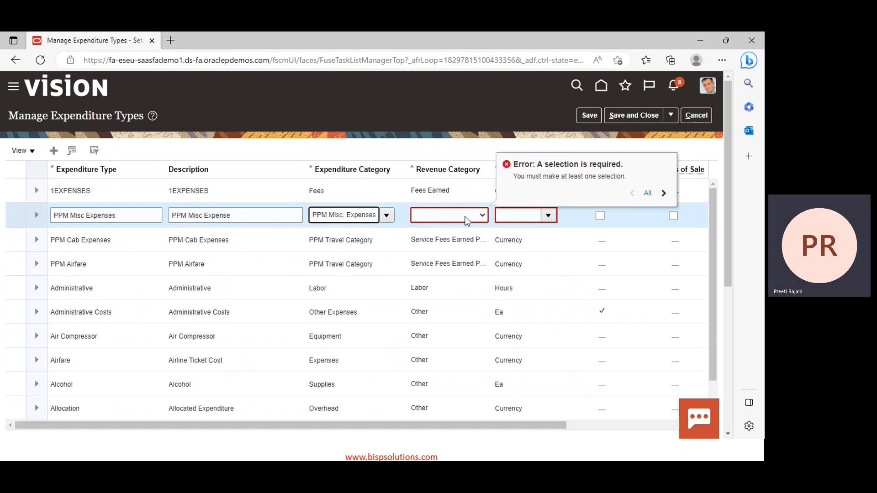
click(465, 220)
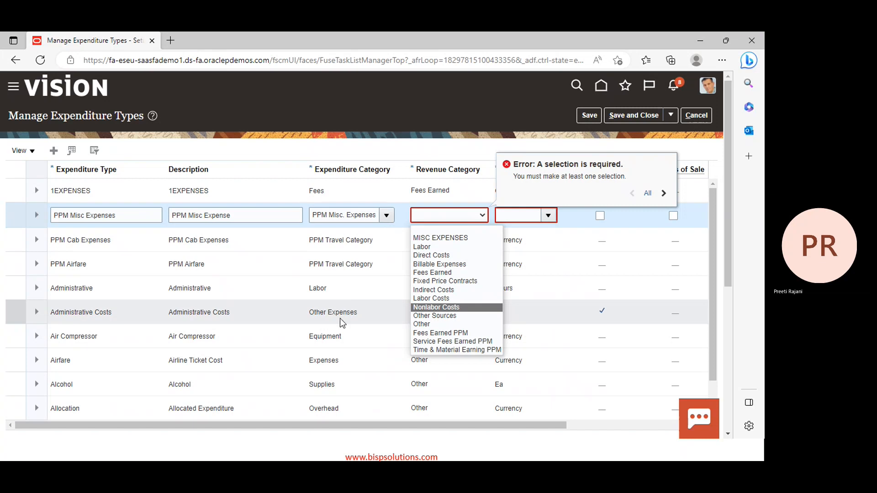
click(473, 342)
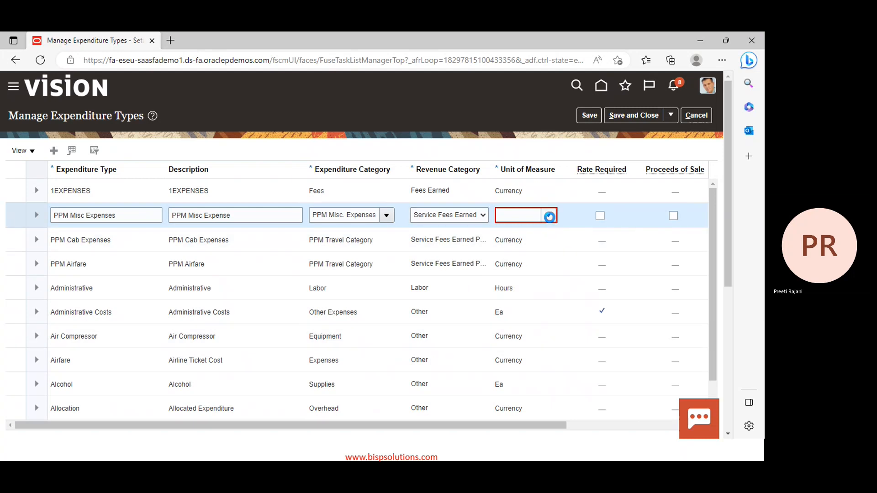
click(548, 215)
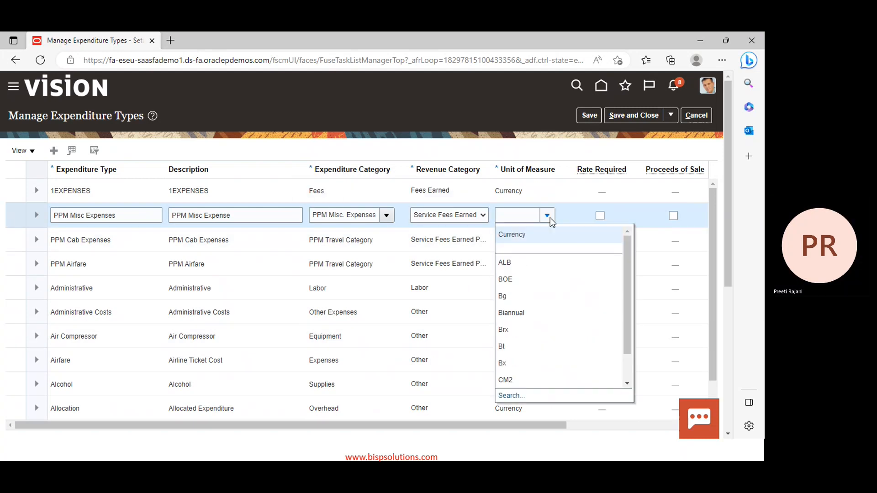
click(531, 241)
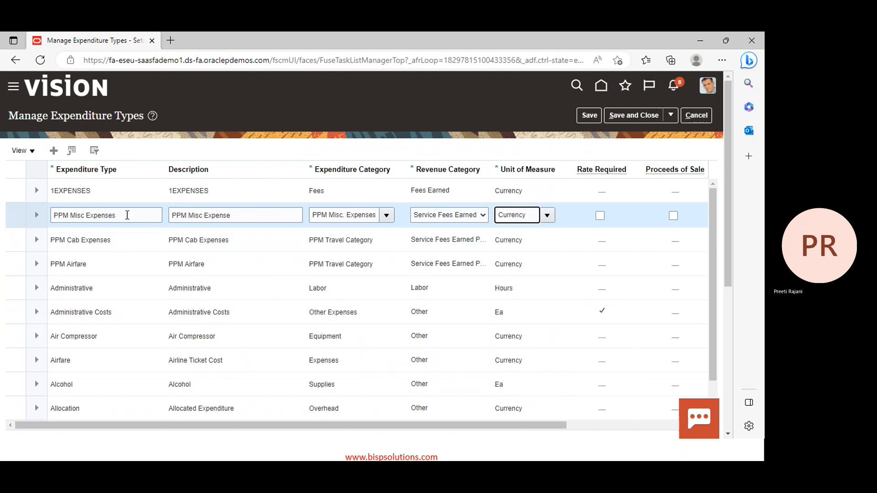
Add the Miscellaneous Transaction expenditure type class to PPM Misc Expenses
scroll(7, 258, down, 4)
scroll(75, 368, down, 2)
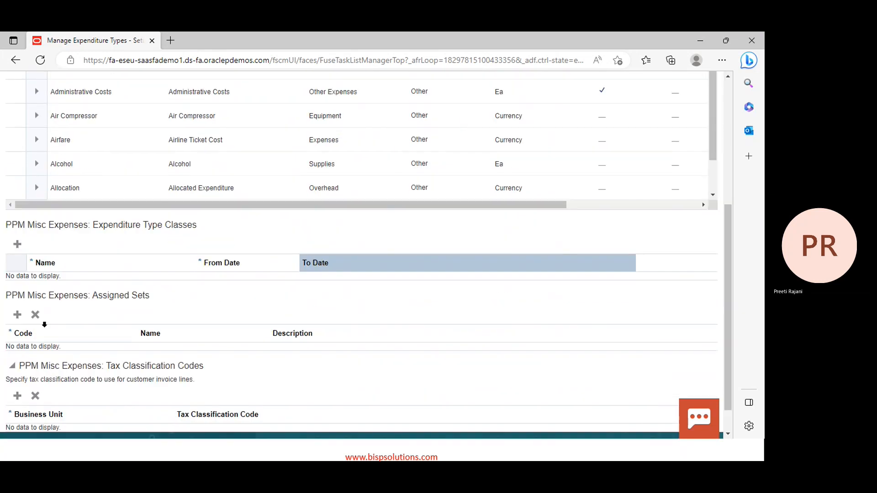
click(18, 246)
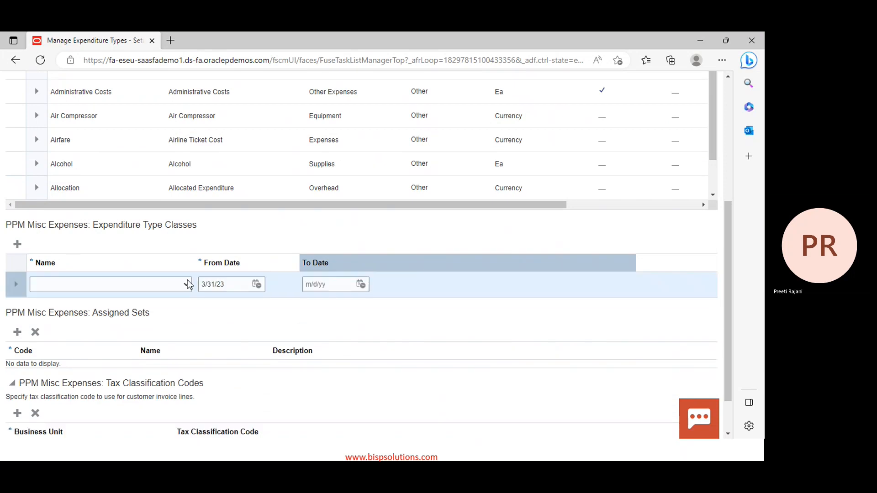
click(184, 288)
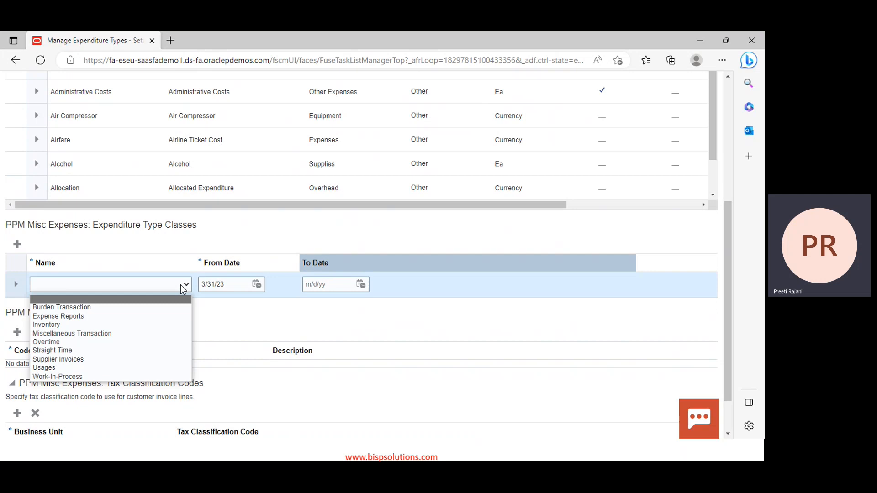
click(79, 334)
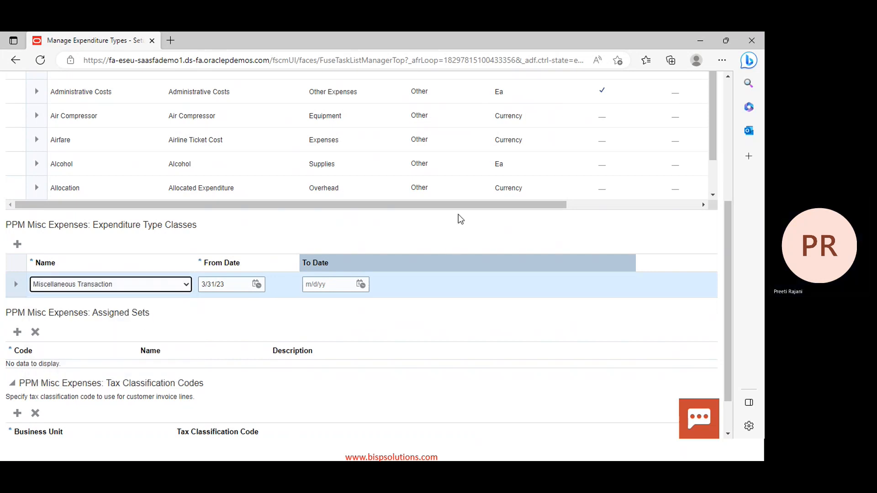
Set the From Date of the PPM Misc Expenses expenditure type to 1/1/23
drag(458, 207, 748, 206)
scroll(675, 195, up, 4)
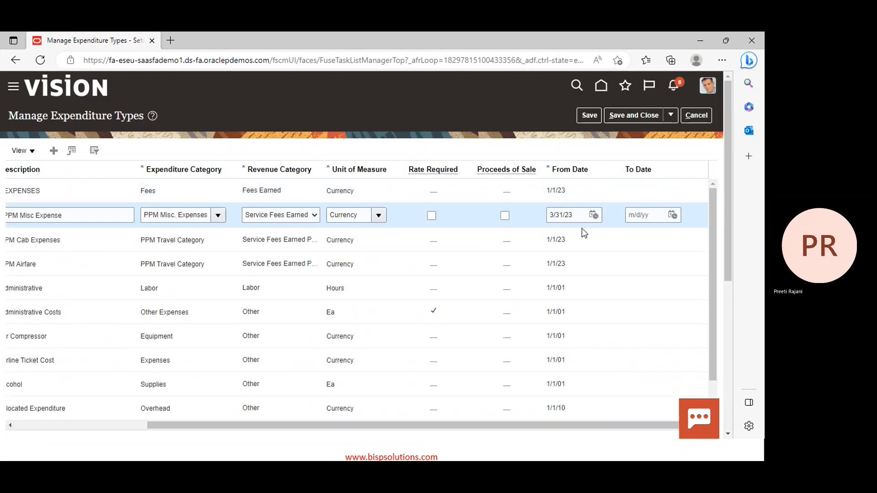
click(592, 215)
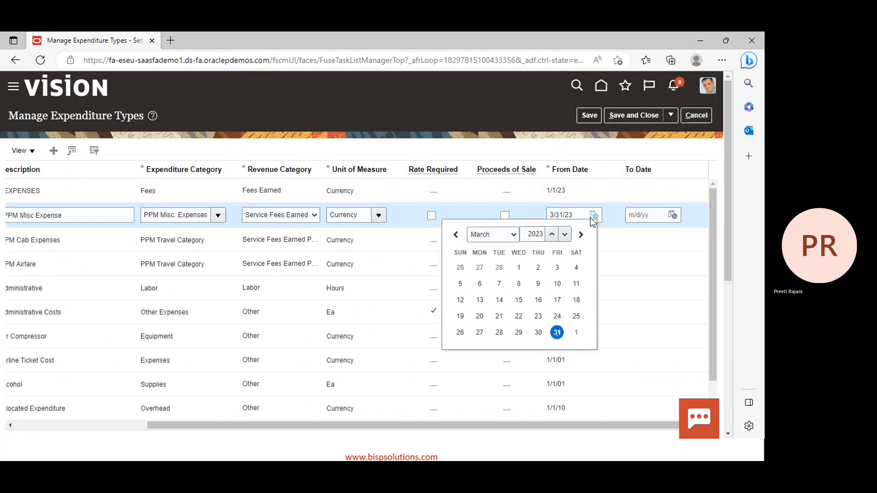
click(485, 236)
click(483, 247)
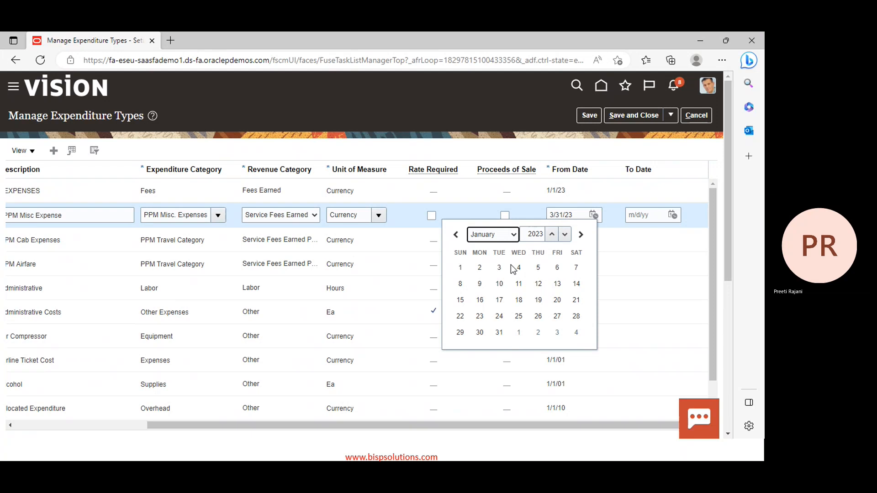
click(460, 268)
Set the From Date of PPM Misc Expenses' Miscellaneous Transaction class to 3/1/23
scroll(269, 309, down, 5)
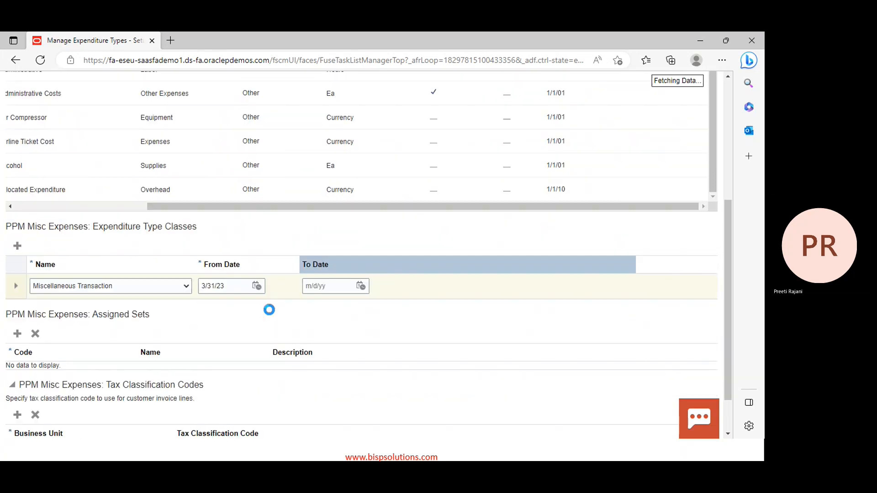
click(257, 284)
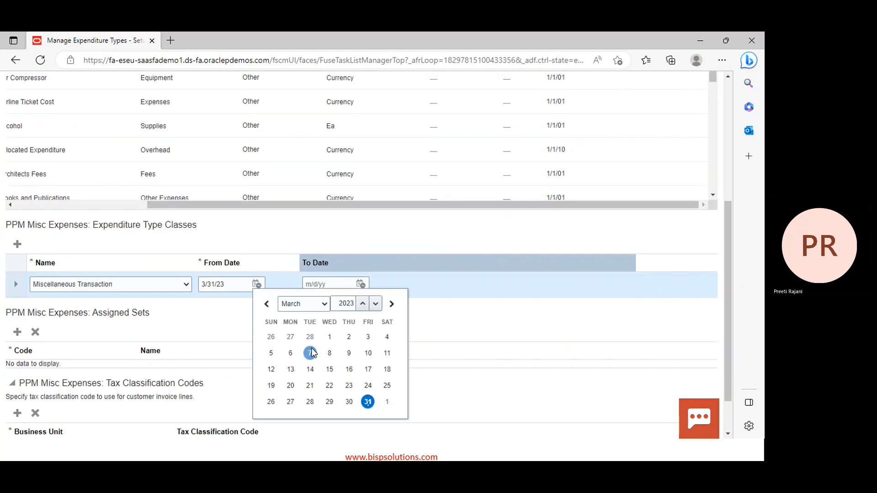
click(329, 337)
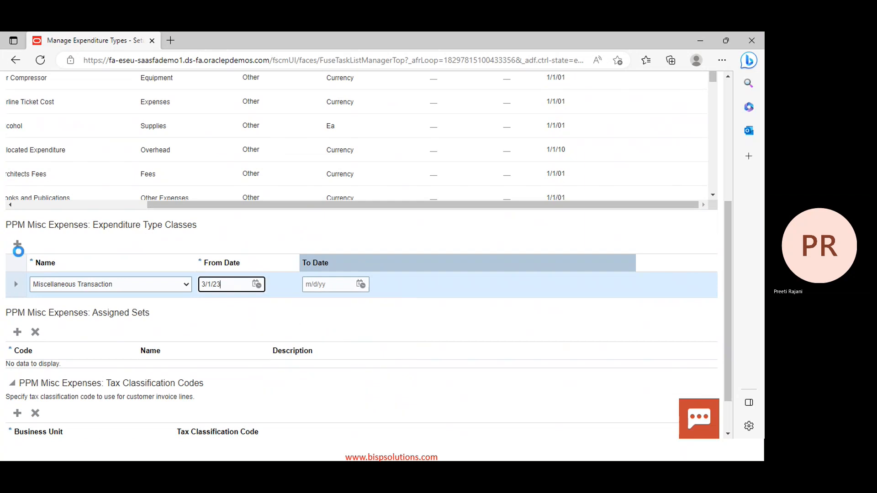
Add the Supplier Invoices expenditure type class to PPM Misc Expenses
click(18, 245)
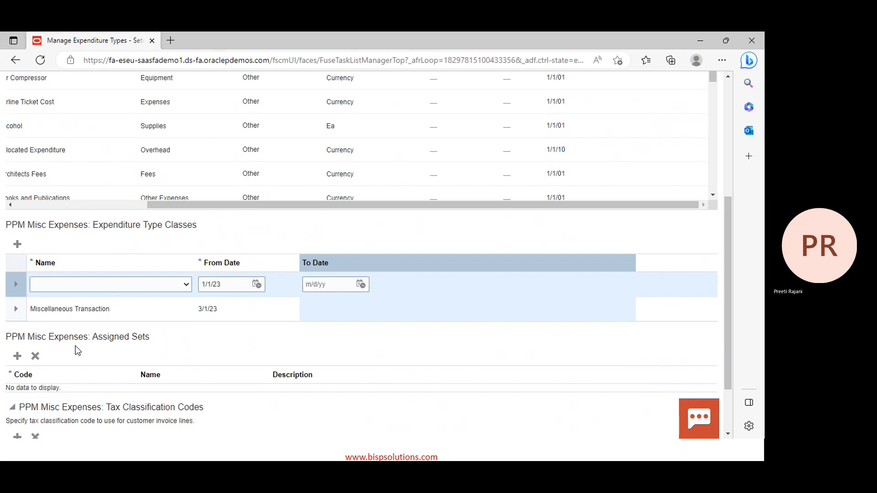
click(161, 285)
click(80, 360)
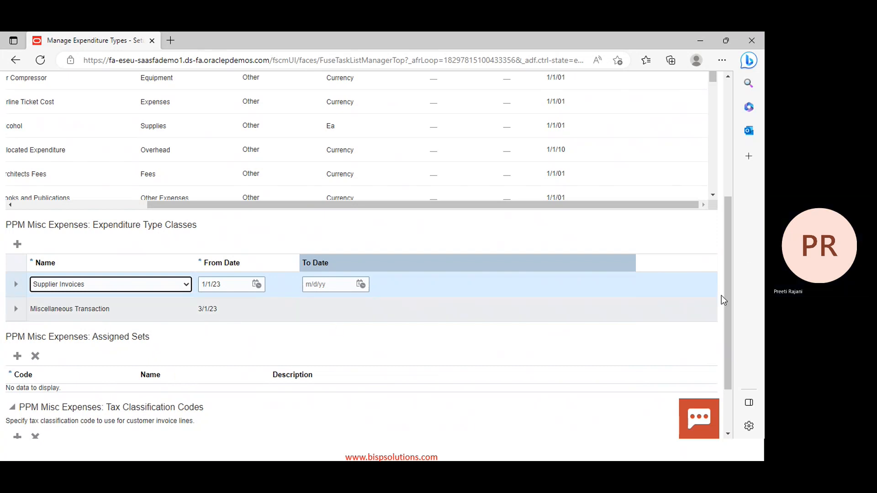
Add an assigned set with the code Common to the PPM Misc Expenses expenditure type
drag(726, 267, 746, 337)
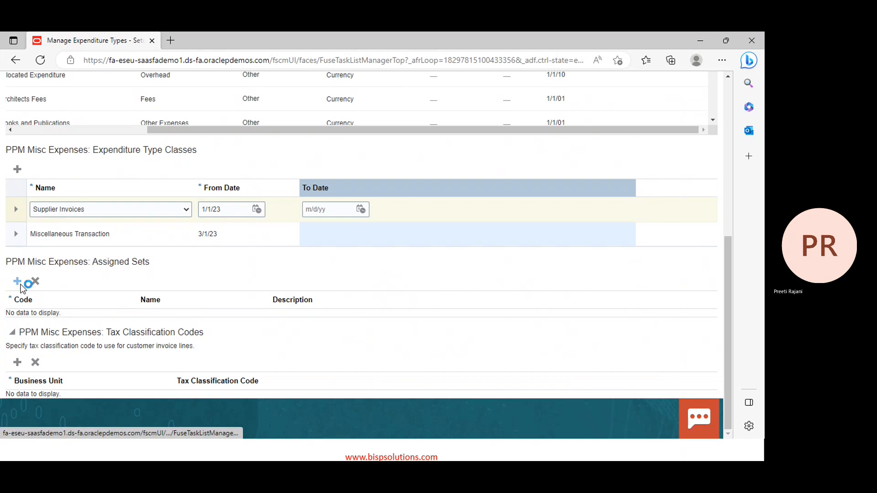
click(18, 281)
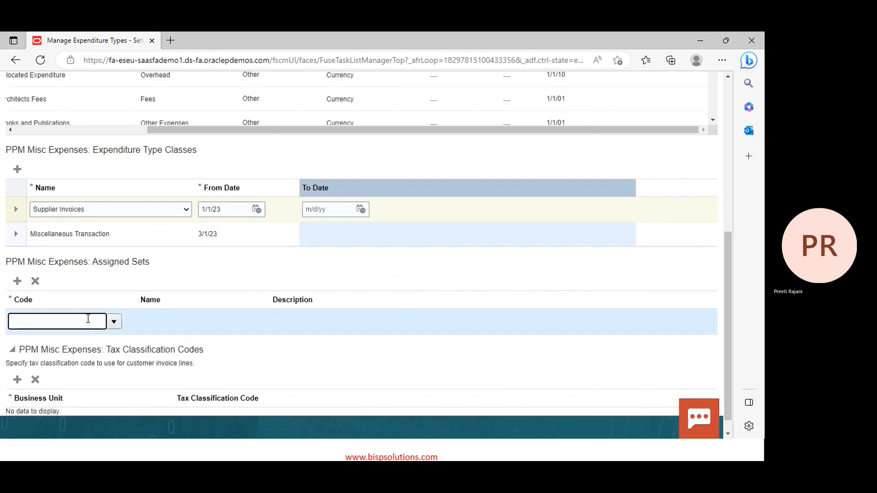
text(Common)
click(26, 339)
Add a new expenditure type named PPM Labor with the description PPM Labor
scroll(42, 290, up, 7)
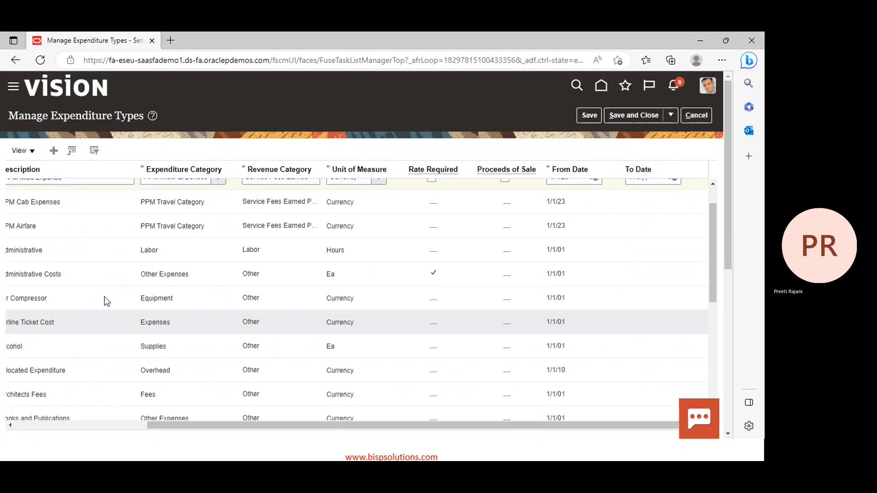
click(54, 152)
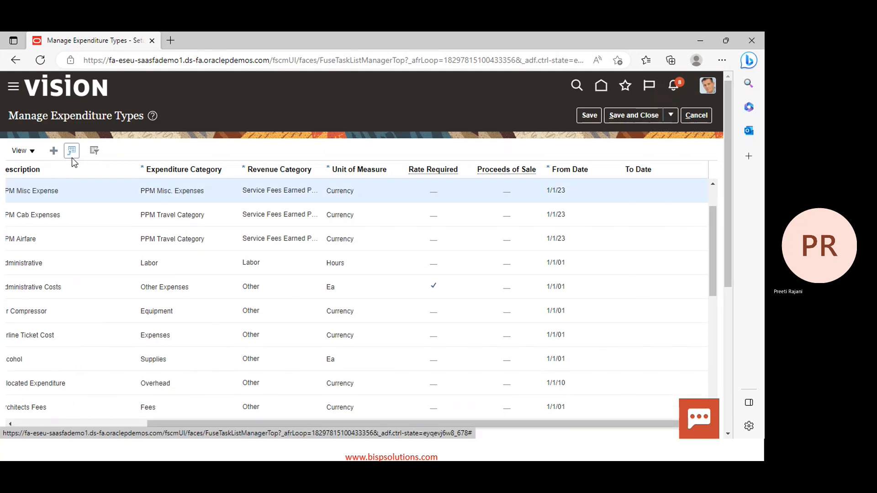
drag(506, 426, 43, 413)
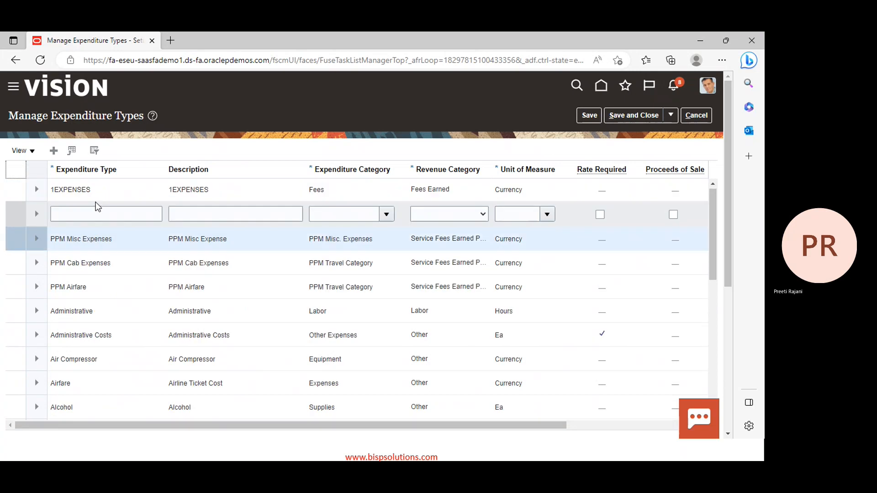
click(94, 213)
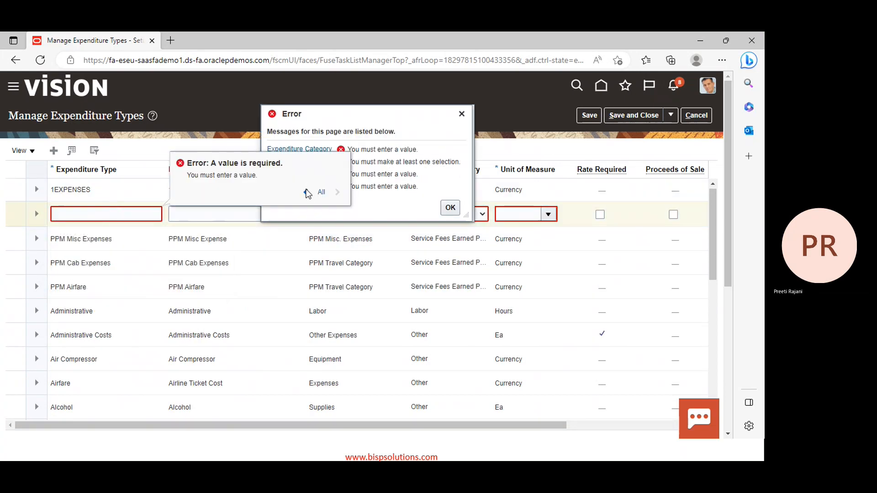
click(305, 192)
click(116, 211)
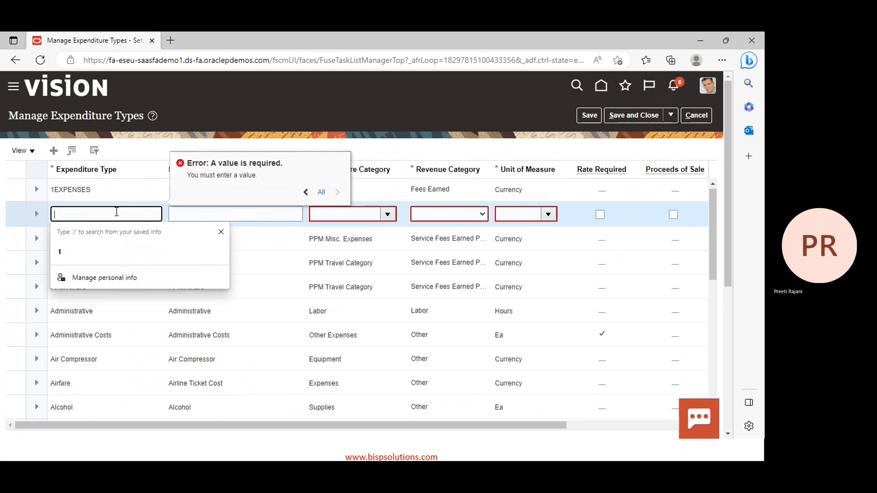
text(PPM Labor)
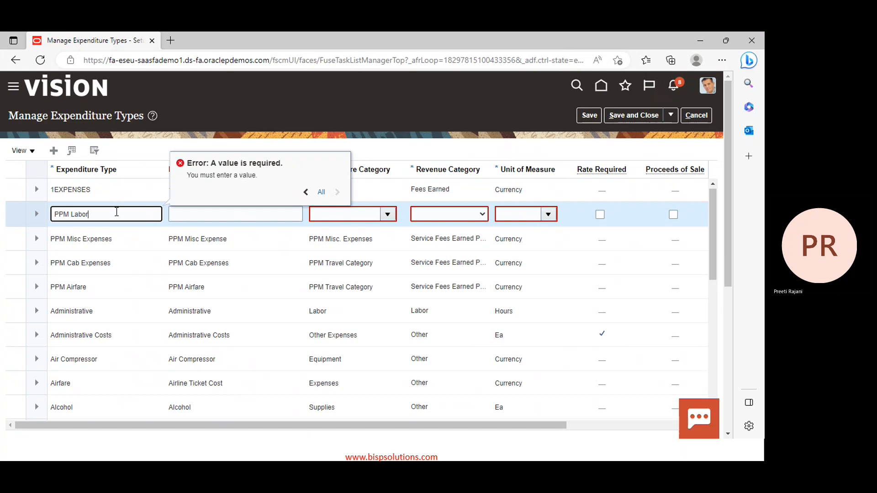
key(ctrl+a)
key(ctrl+c)
key(Tab)
key(ctrl+v)
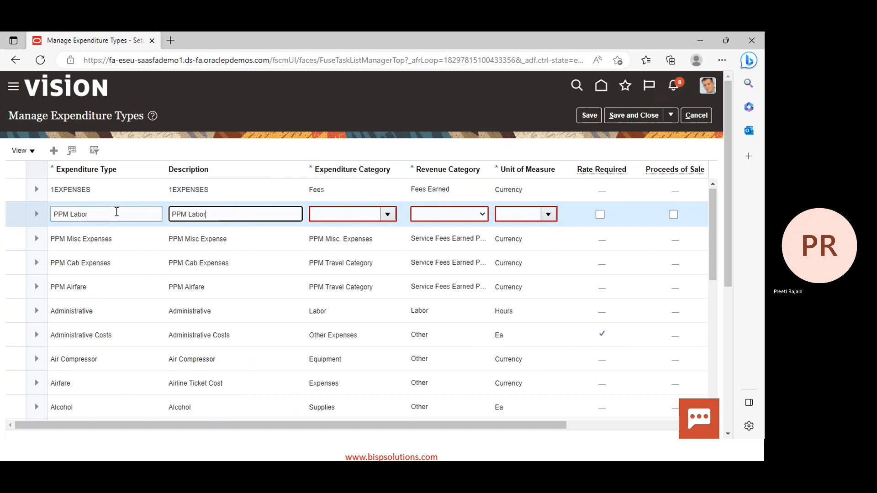
Search the expenditure categories for PPM and assign PPM Labor Category to the PPM Labor expenditure type
click(390, 218)
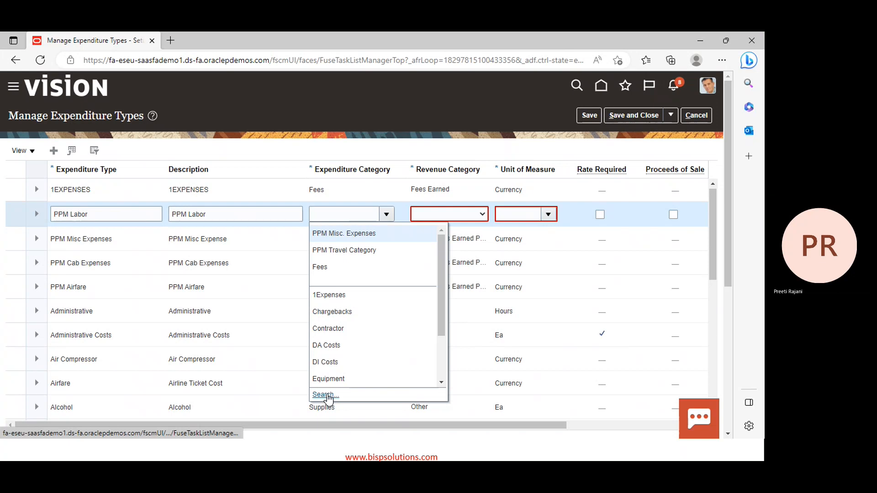
click(326, 395)
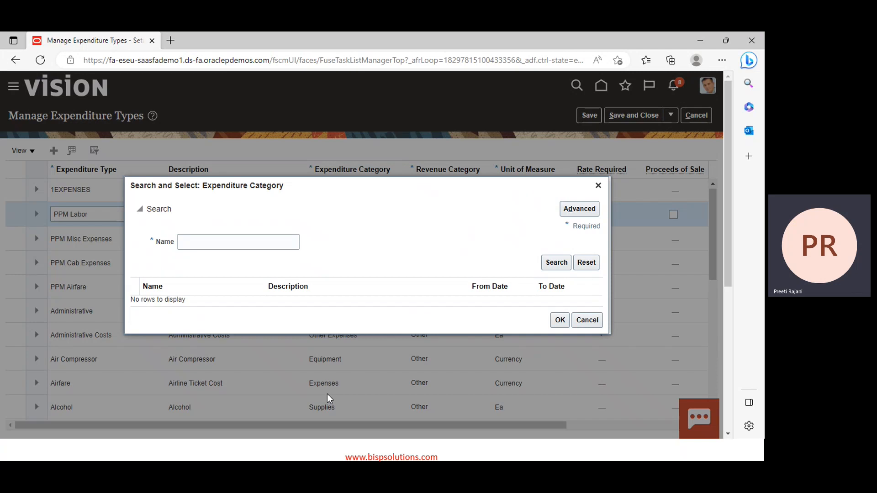
click(278, 235)
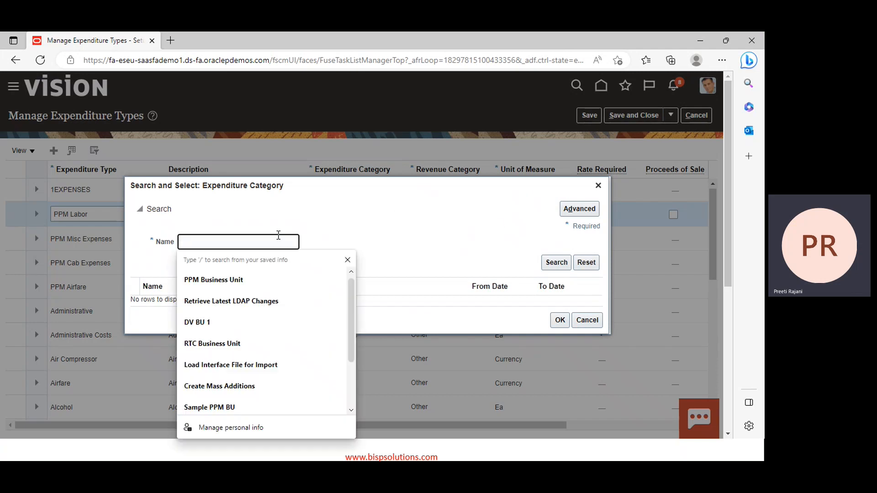
text(PPM)
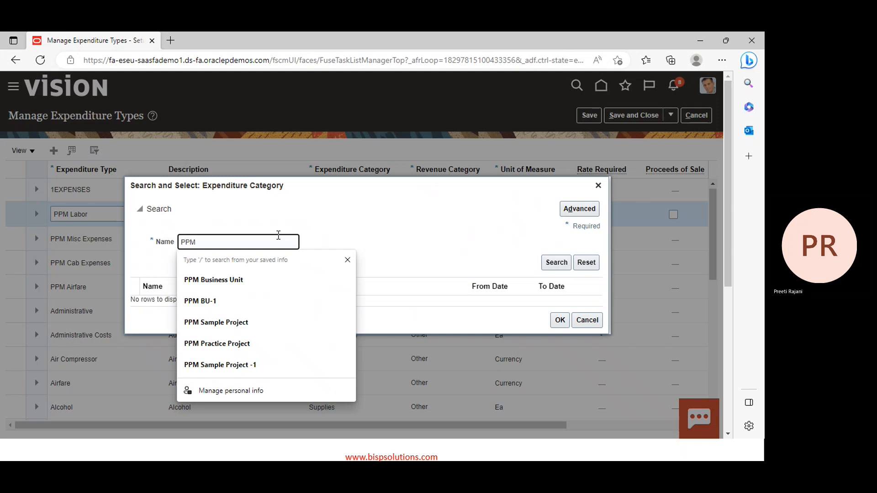
key(Return)
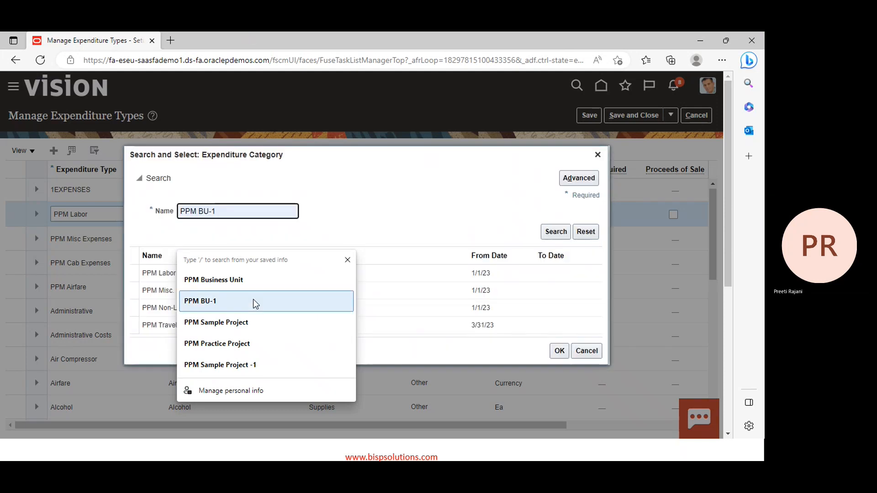
click(155, 279)
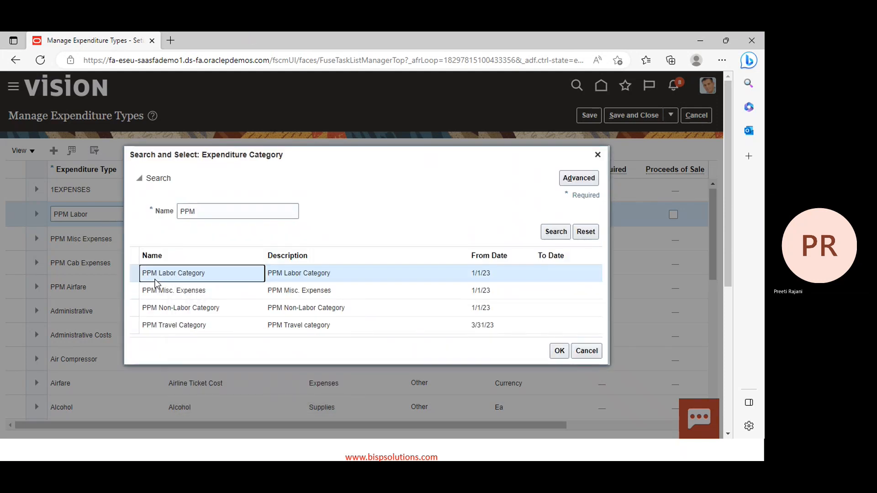
click(559, 350)
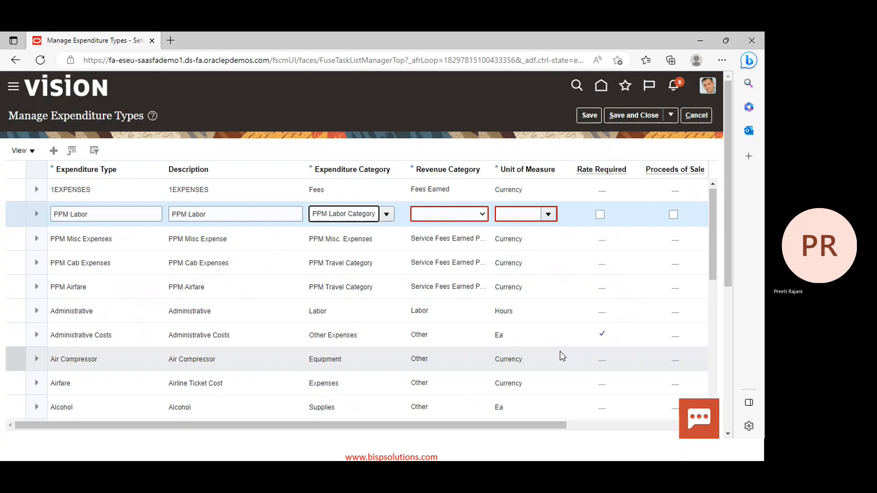
Set PPM Labor's revenue category to Time & Material Earning PPM and its unit of measure to Hours
click(439, 215)
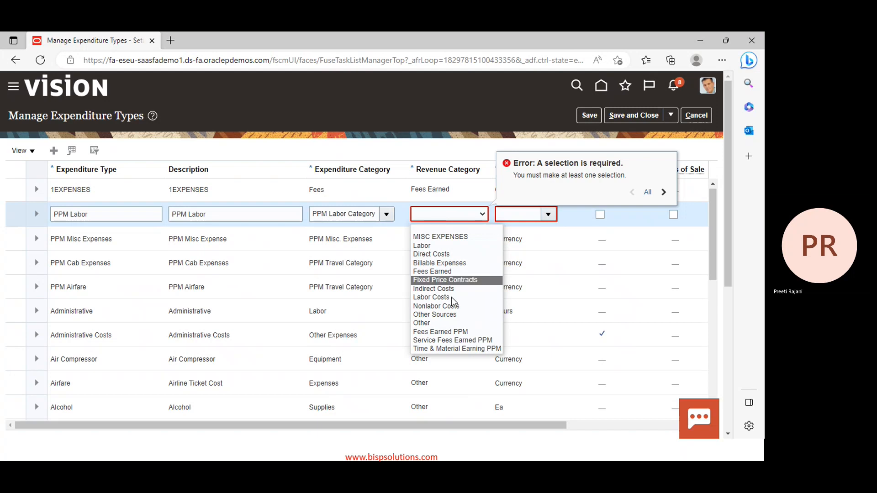
click(479, 350)
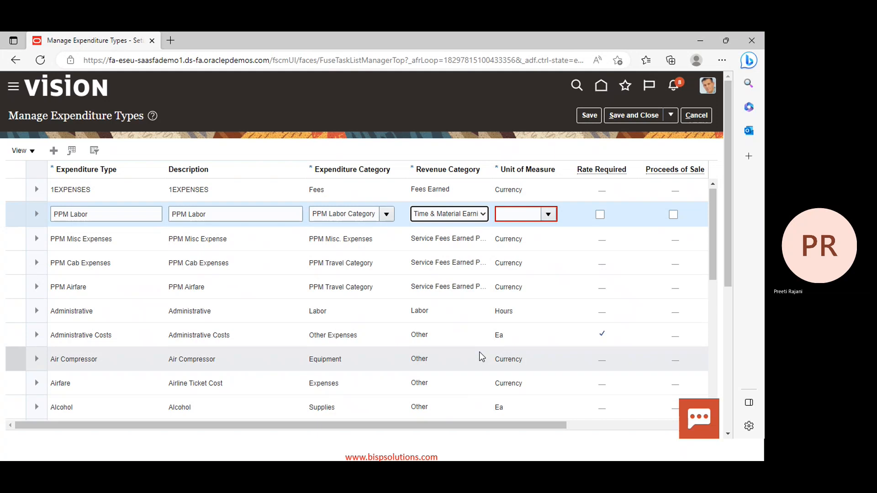
click(548, 215)
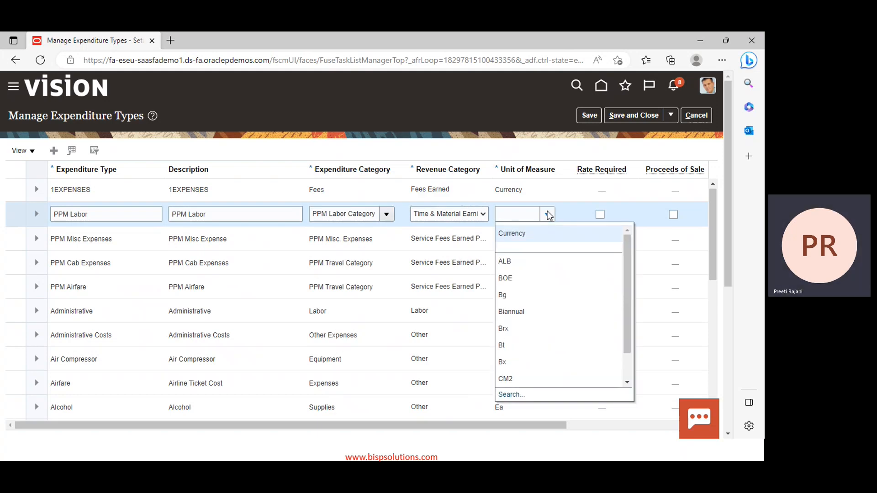
click(509, 394)
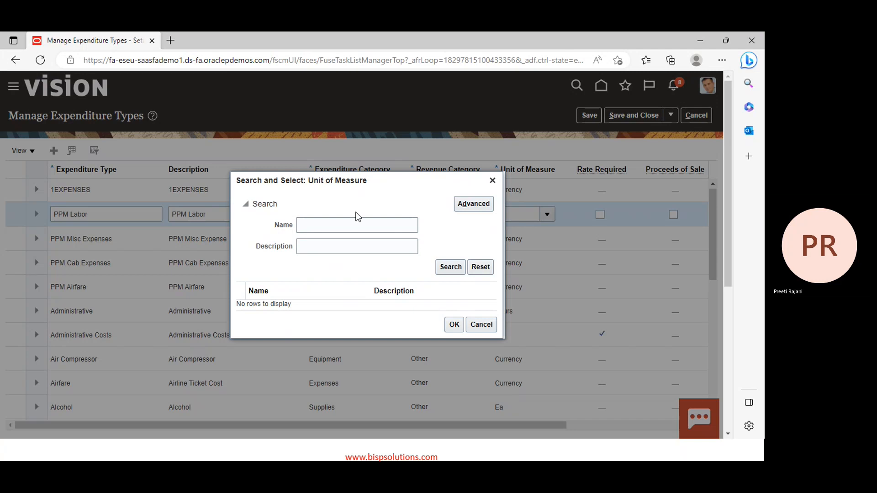
click(361, 224)
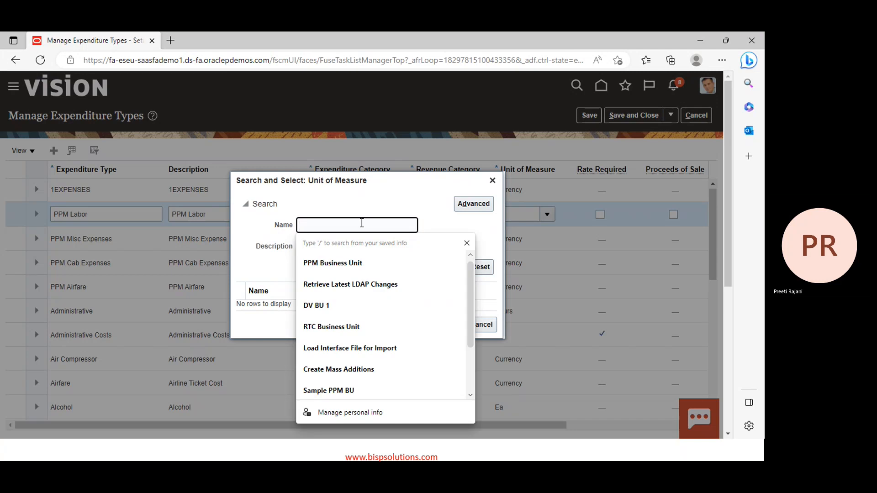
text(HO)
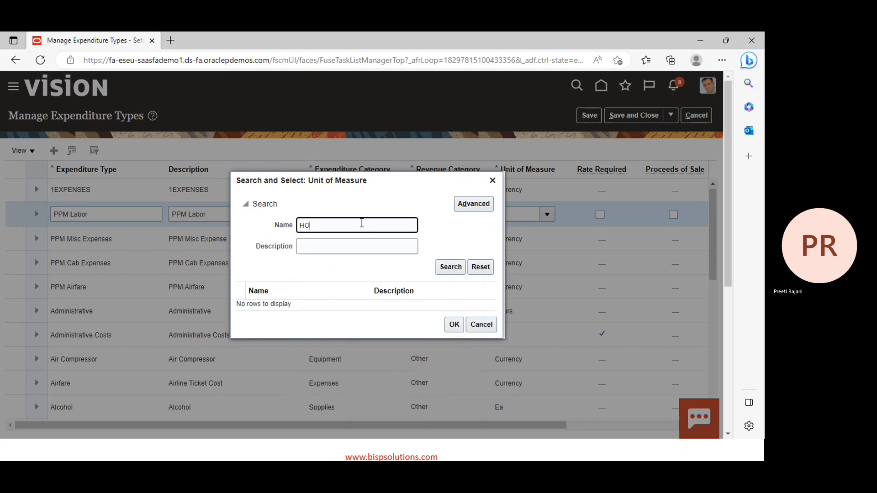
key(Return)
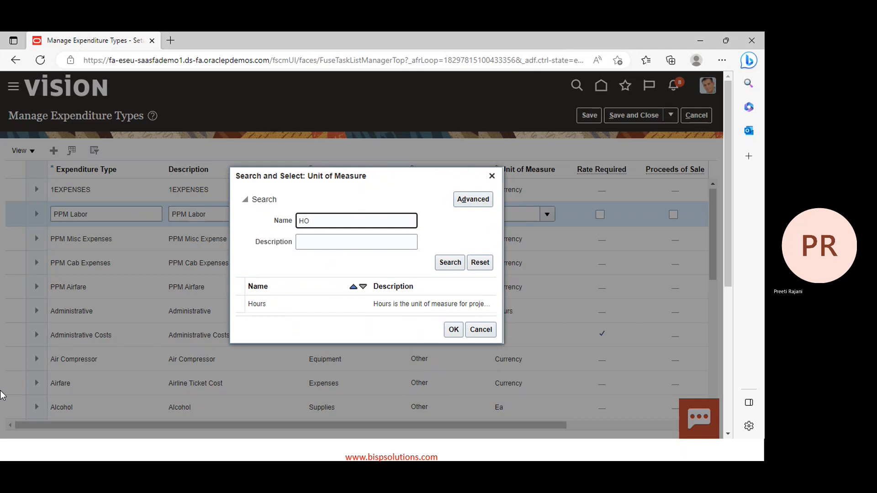
click(314, 307)
click(452, 330)
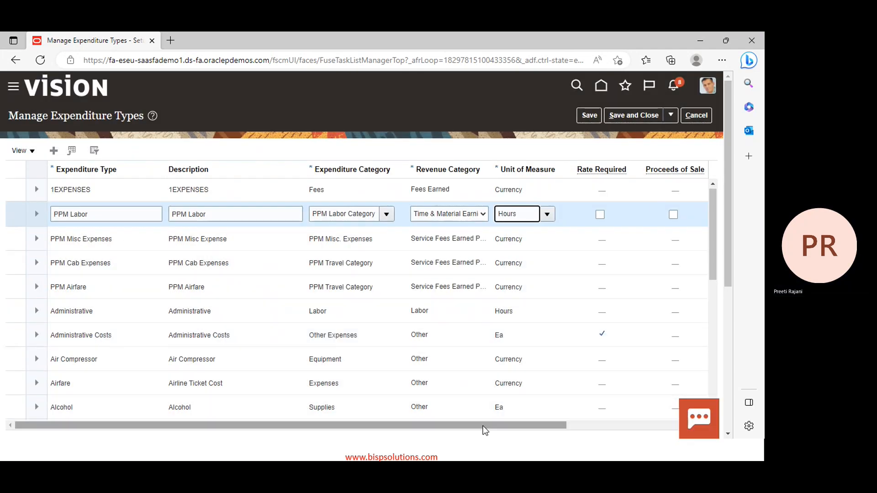
Set the From Date of the PPM Labor expenditure type to 1/1/23
drag(483, 426, 615, 425)
click(593, 213)
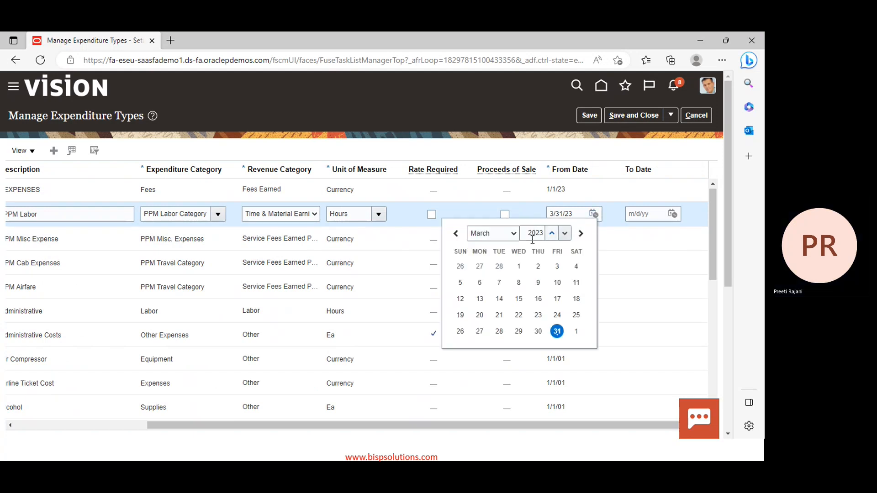
click(498, 234)
click(487, 249)
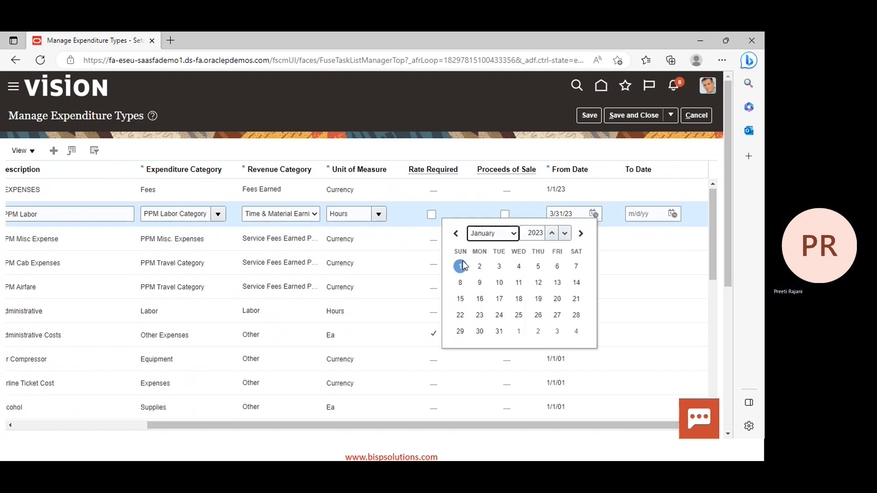
click(461, 264)
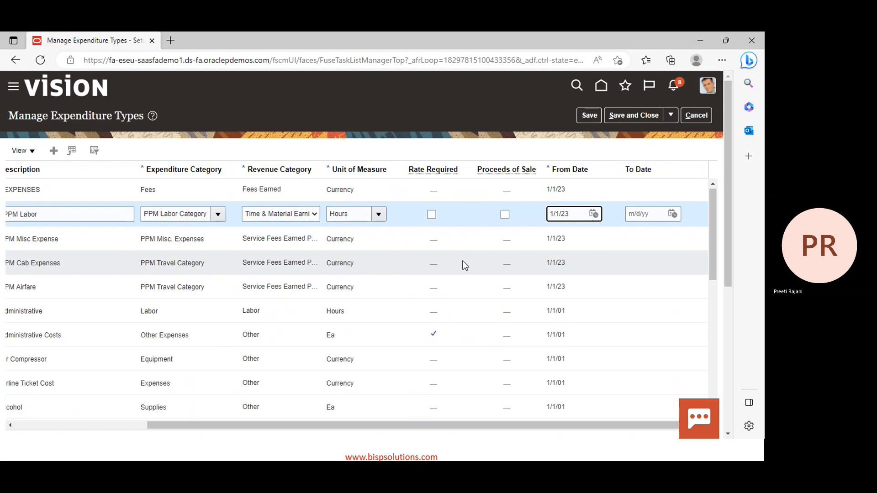
Add the Straight Time expenditure type class to PPM Labor
scroll(465, 265, down, 3)
scroll(724, 277, down, 2)
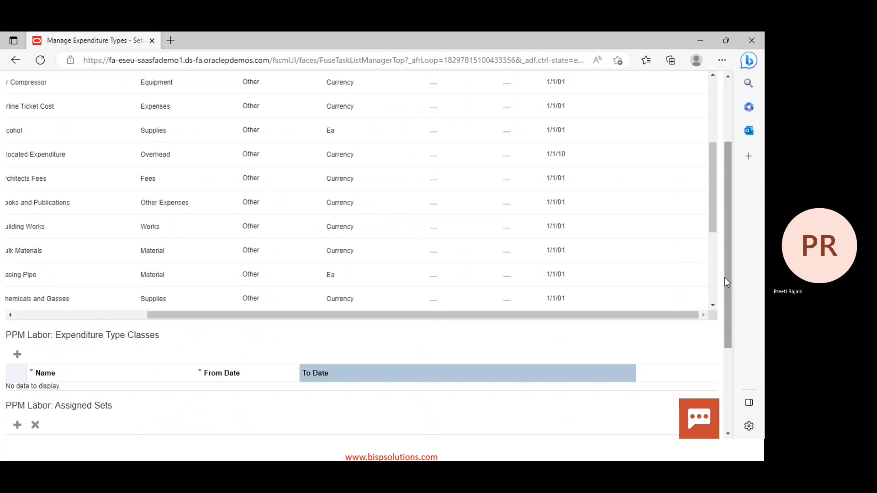
scroll(727, 281, down, 3)
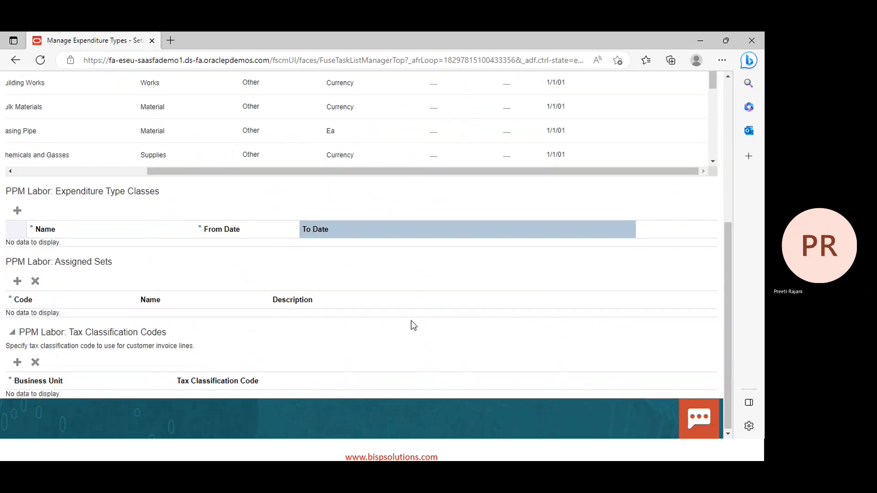
click(18, 212)
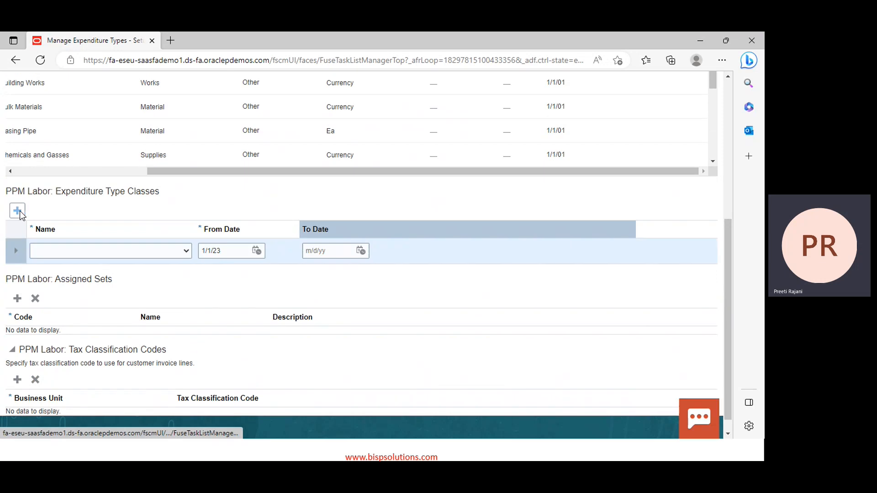
click(155, 253)
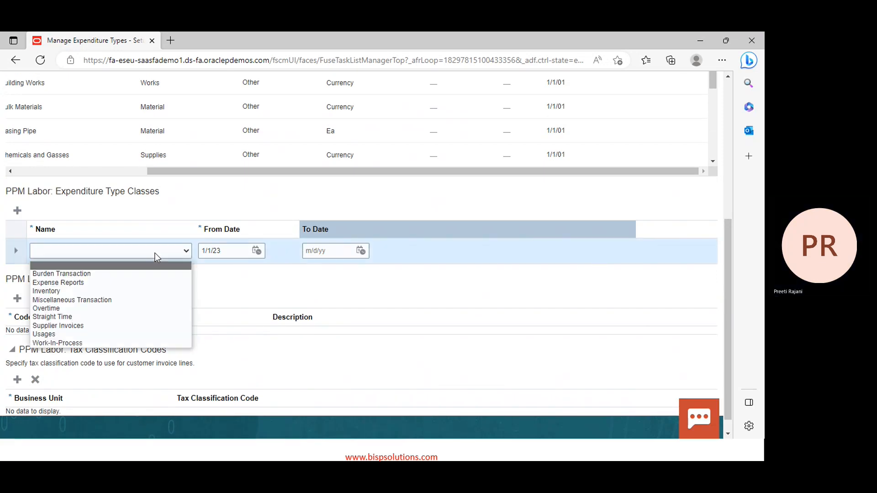
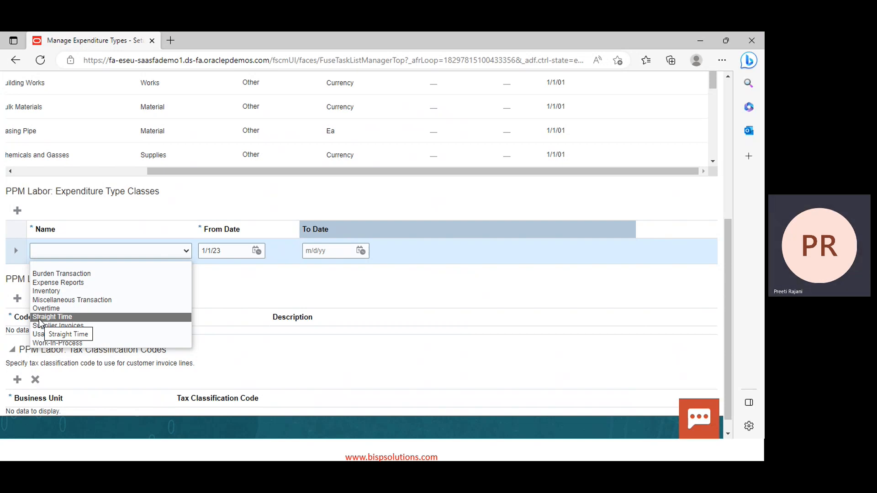
click(40, 317)
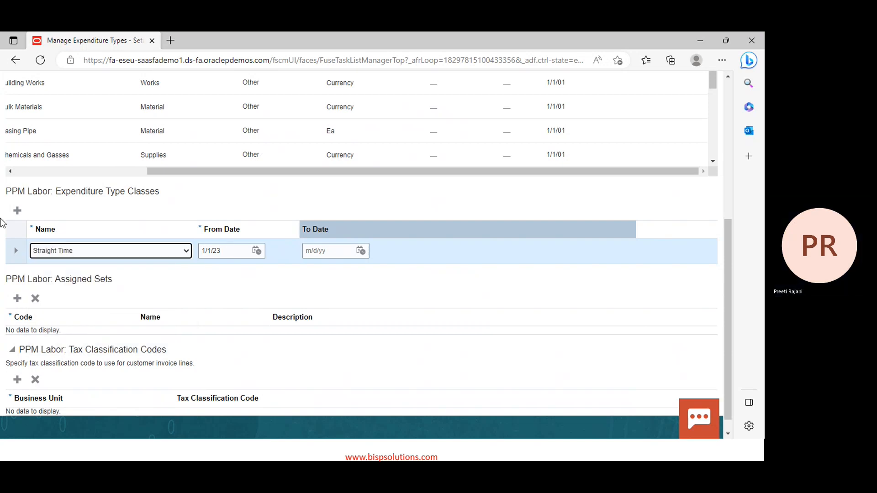
Add the Overtime expenditure type class to PPM Labor
click(18, 211)
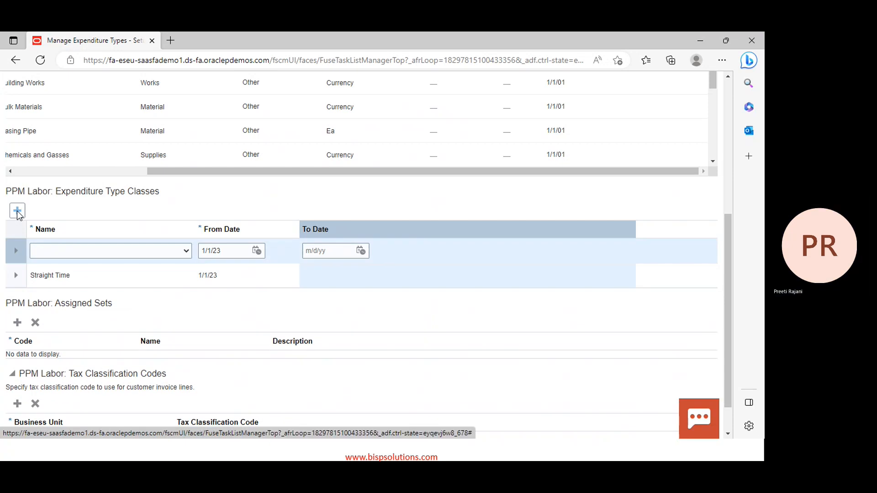
click(95, 253)
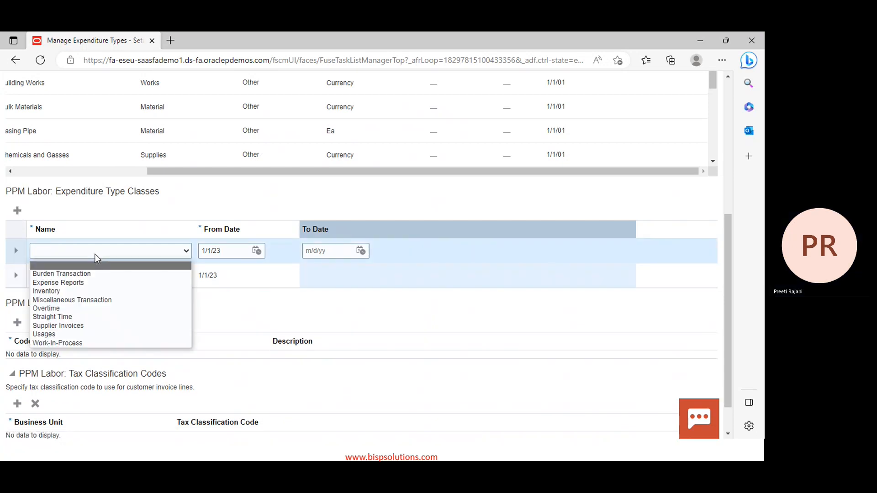
click(66, 308)
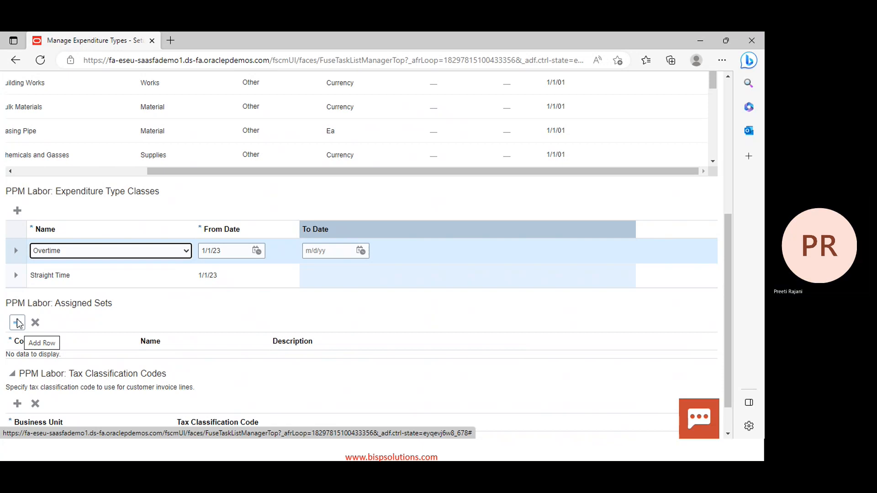
Assign the COMMON set to the PPM Labor expenditure type
click(18, 323)
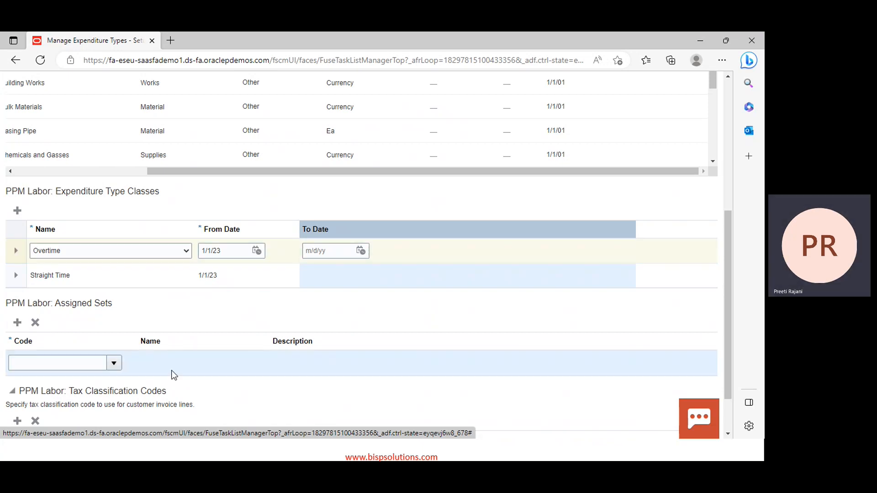
click(73, 368)
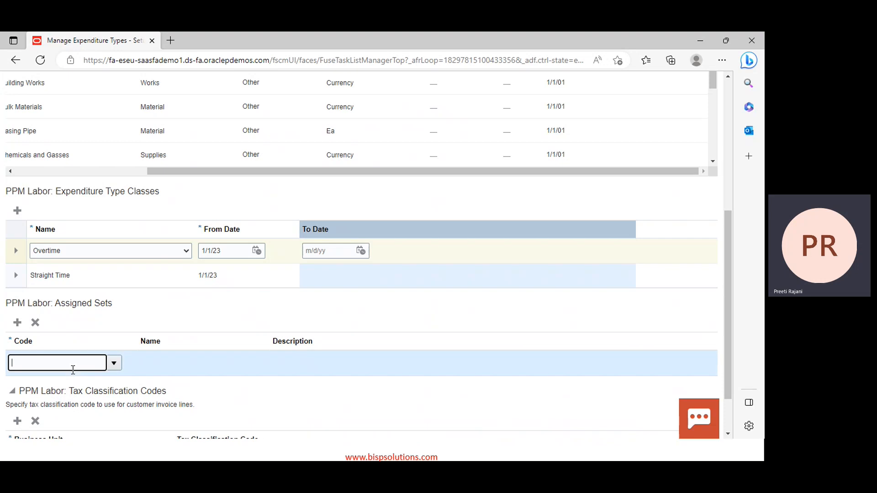
text(Common)
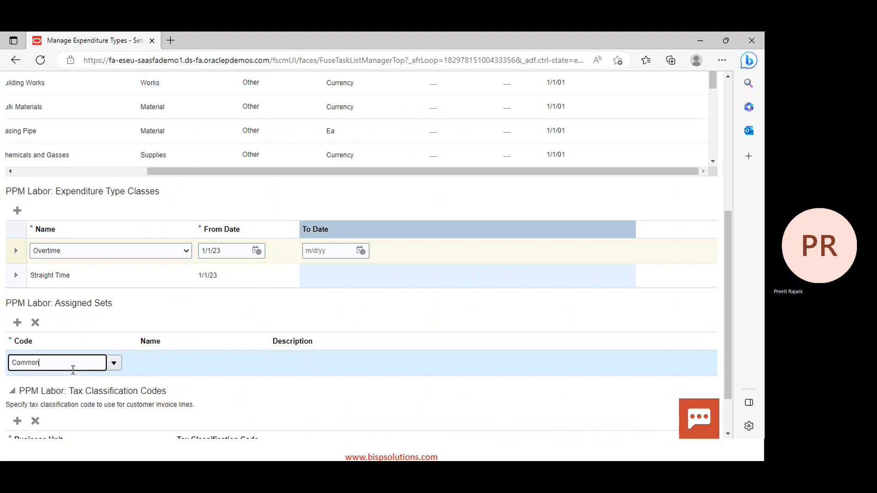
key(Return)
click(288, 321)
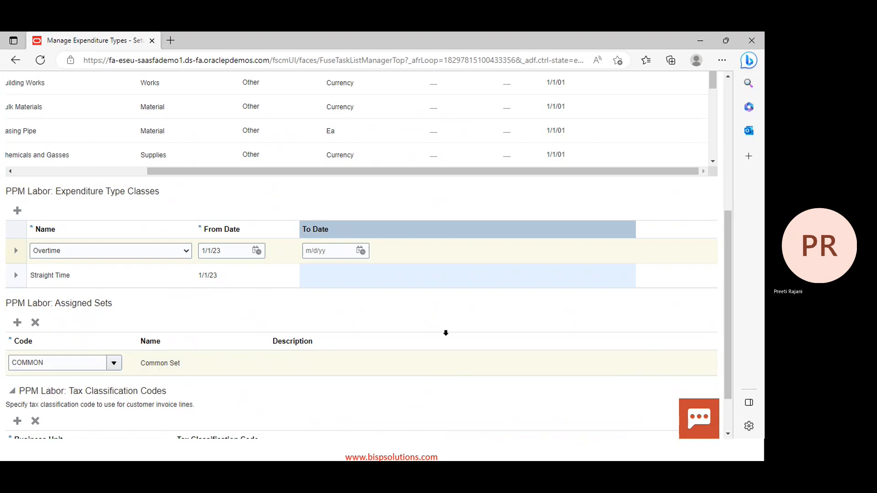
Save the PPM Labor expenditure type and add a blank row for another expenditure type
scroll(313, 288, up, 5)
click(588, 83)
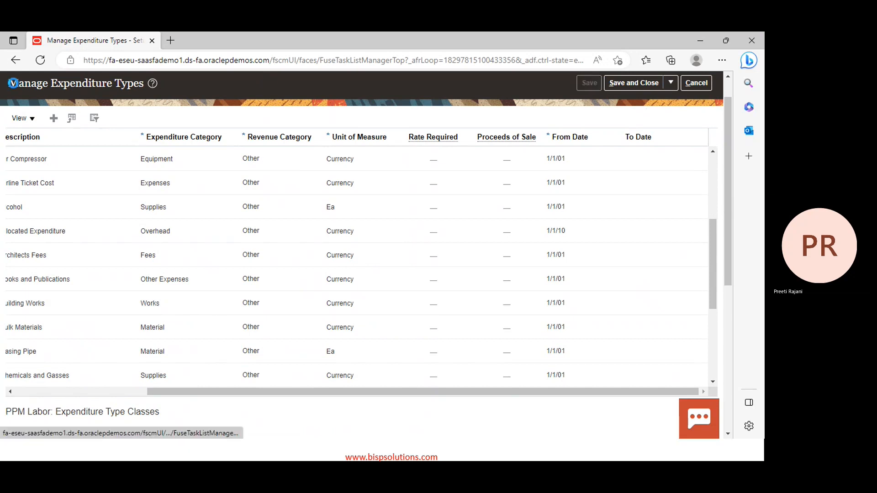
click(54, 119)
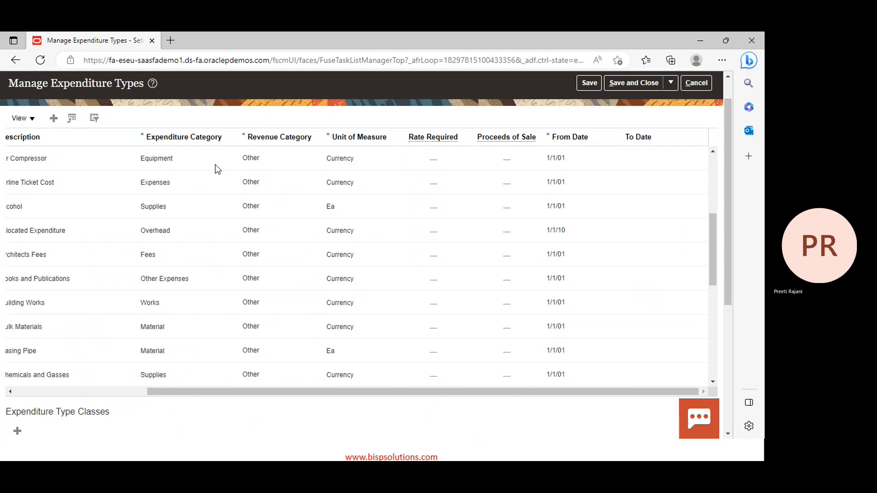
drag(219, 392, 18, 394)
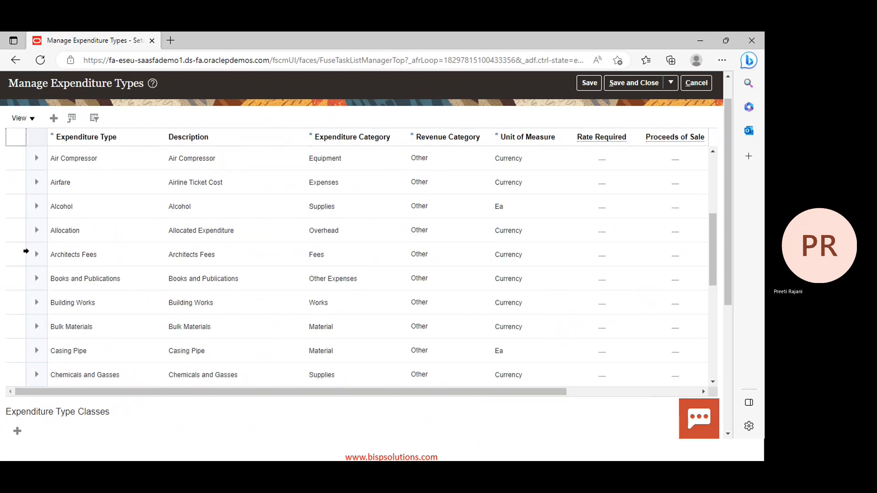
Look through the list of expenditure types for the newly added row
scroll(114, 228, down, 5)
scroll(123, 260, down, 3)
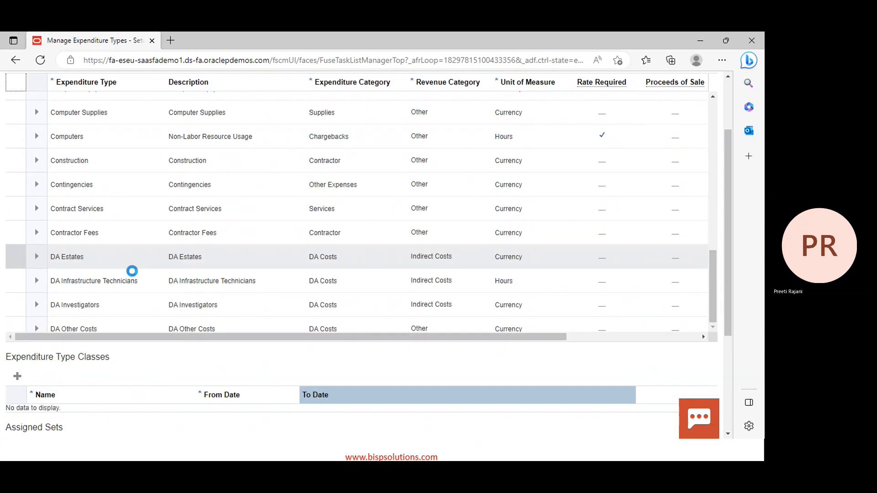
scroll(702, 168, down, 5)
scroll(707, 133, down, 5)
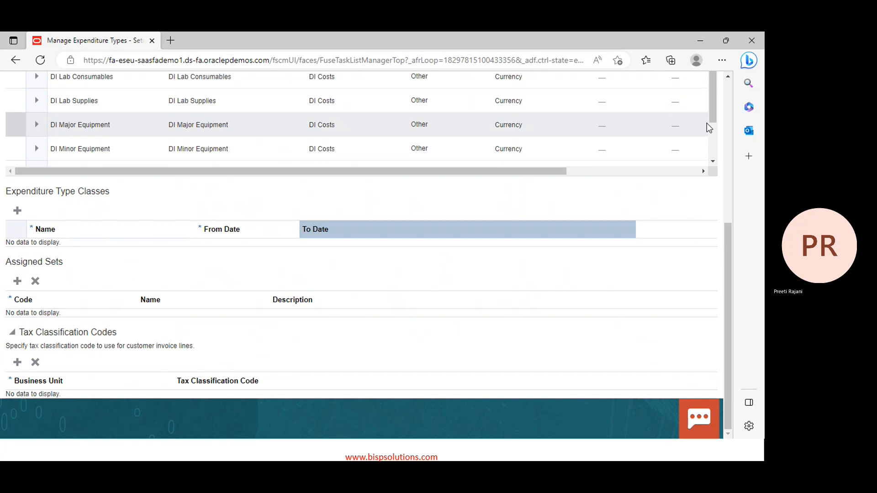
scroll(593, 304, up, 5)
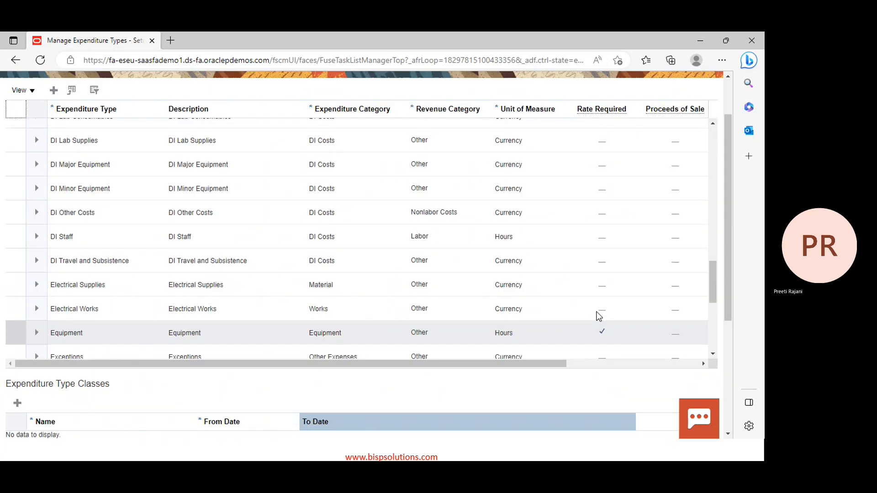
scroll(596, 291, down, 5)
scroll(595, 292, down, 5)
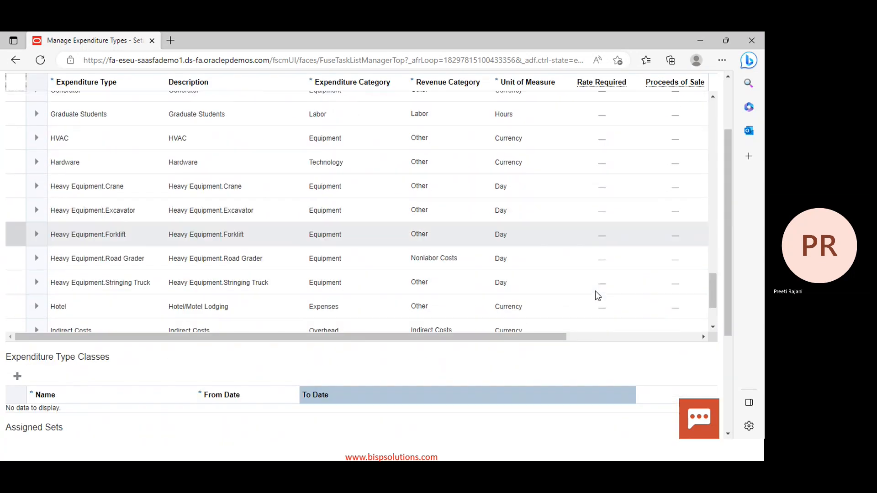
scroll(587, 224, down, 5)
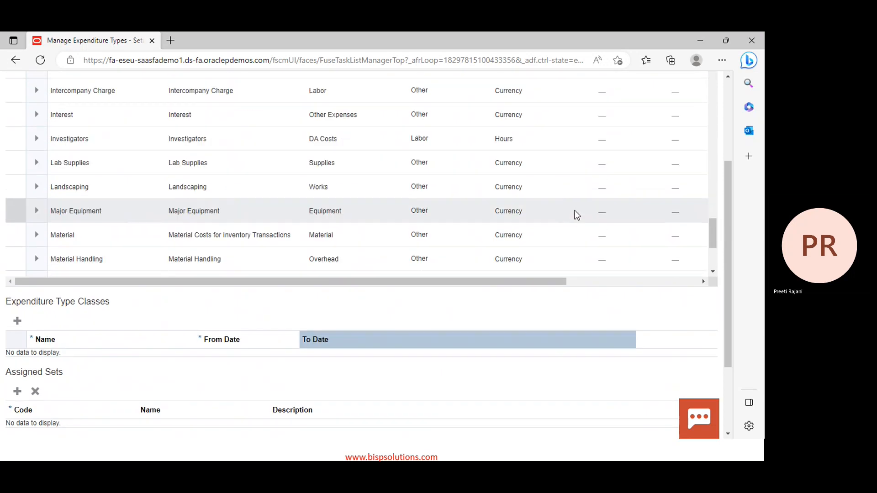
scroll(574, 215, down, 10)
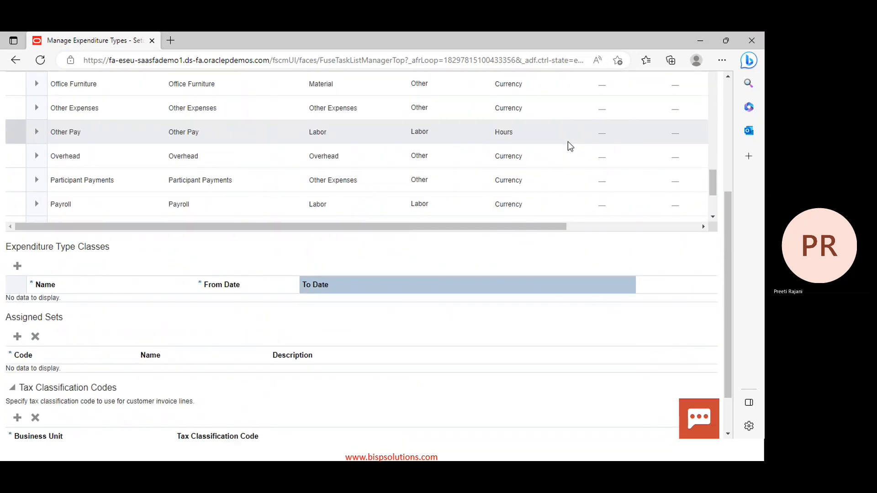
scroll(568, 141, down, 5)
scroll(588, 275, down, 2)
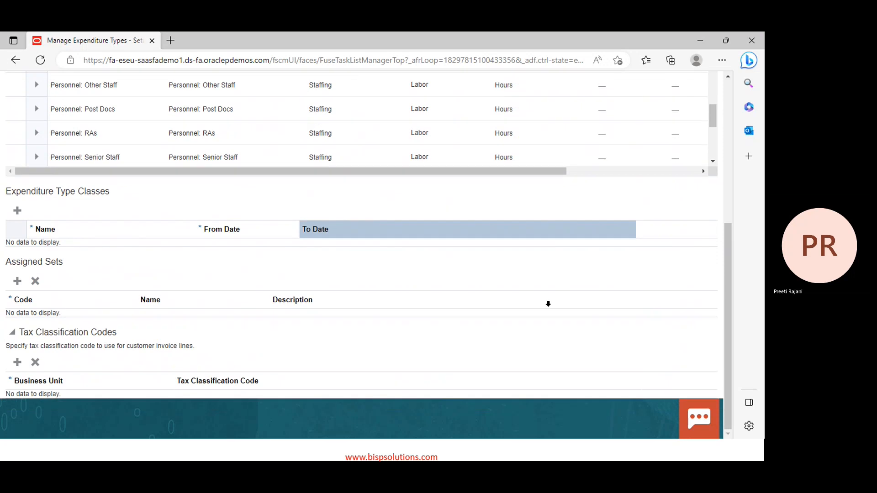
scroll(547, 303, up, 3)
scroll(548, 304, down, 3)
scroll(531, 229, down, 6)
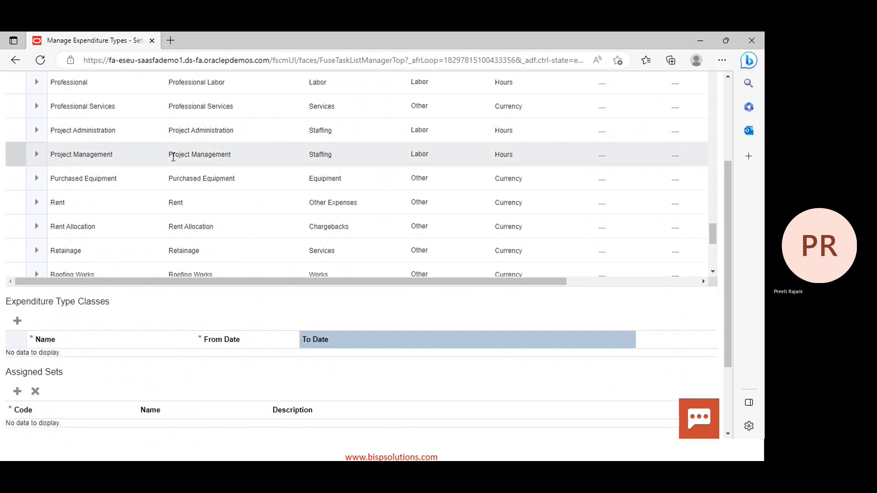
scroll(172, 155, up, 3)
scroll(111, 155, up, 15)
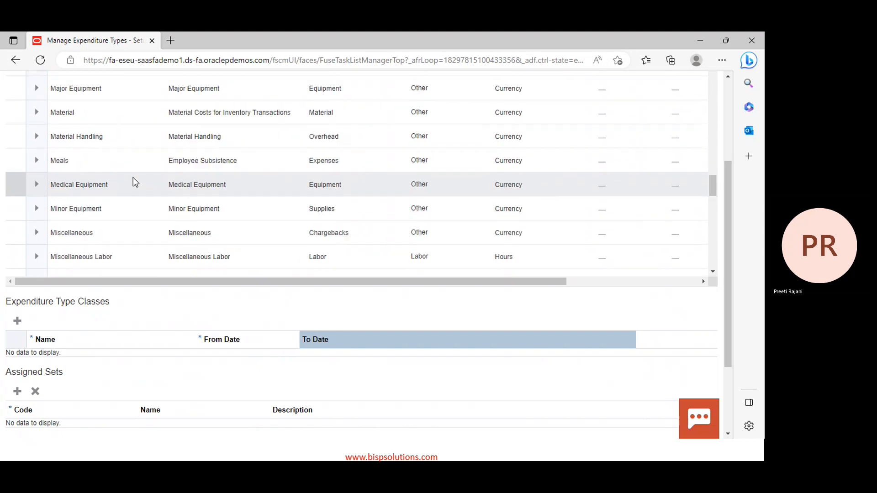
scroll(182, 213, up, 5)
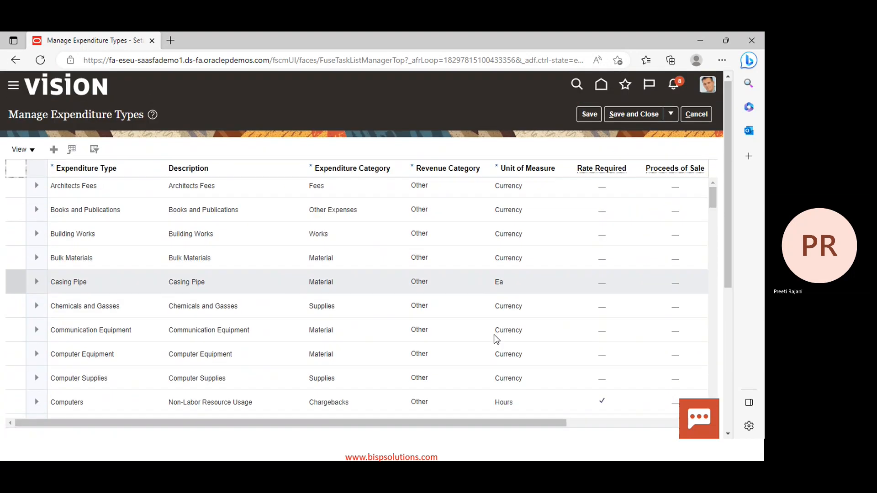
Try to turn on query by example for the expenditure types table
click(94, 151)
click(94, 150)
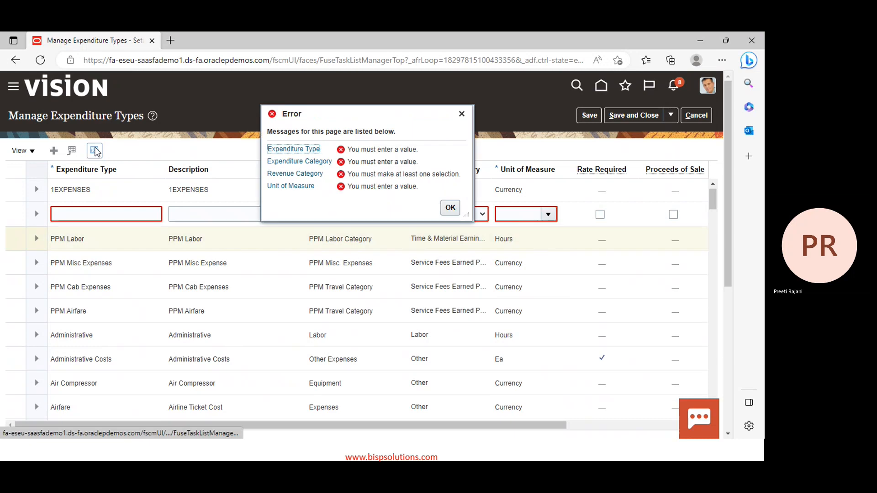
click(450, 209)
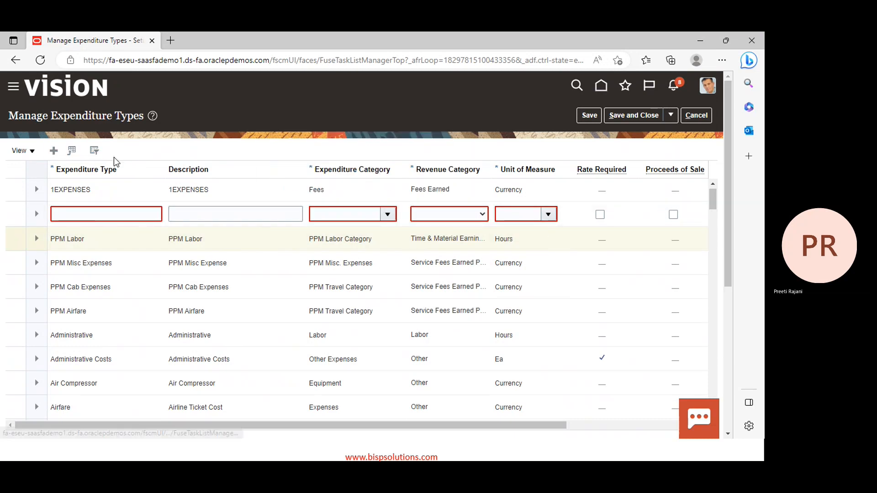
click(95, 153)
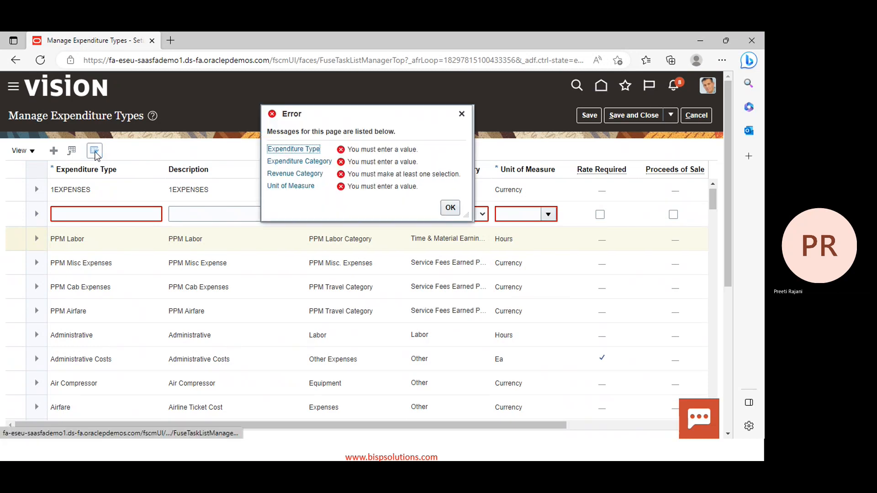
click(449, 206)
Try to switch from the blank expenditure type row to the PPM Labor row
click(18, 214)
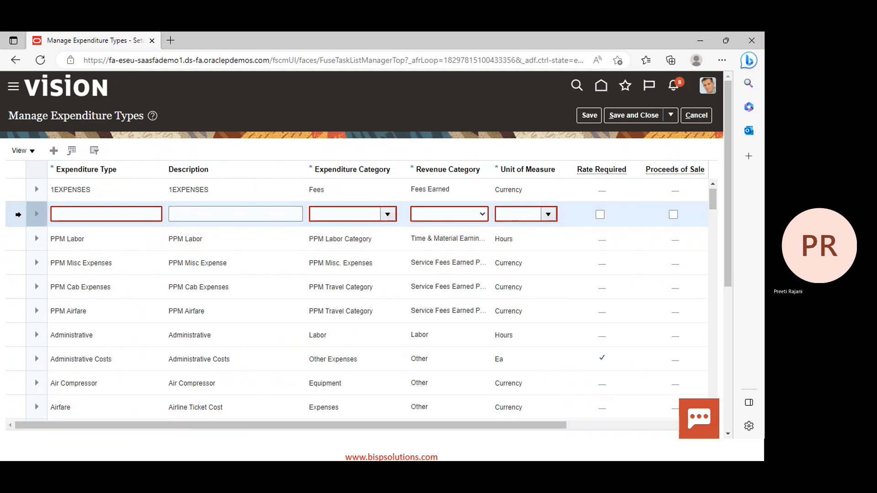
click(89, 238)
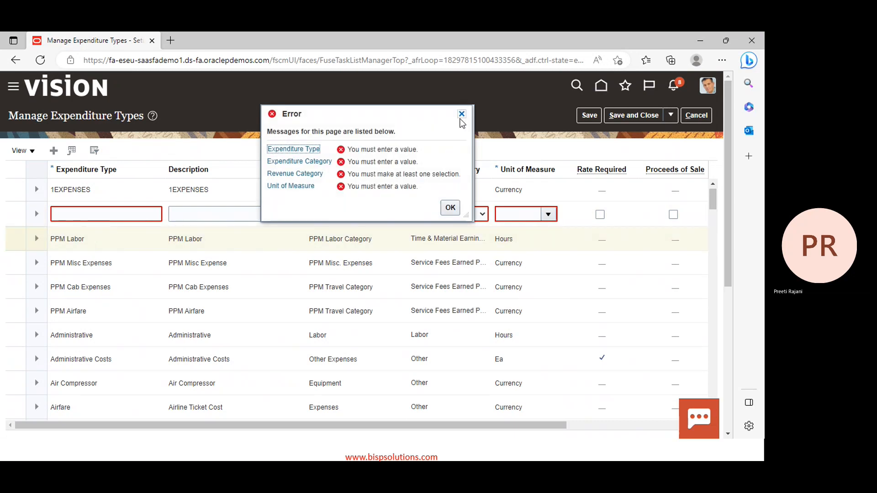
click(462, 114)
click(82, 211)
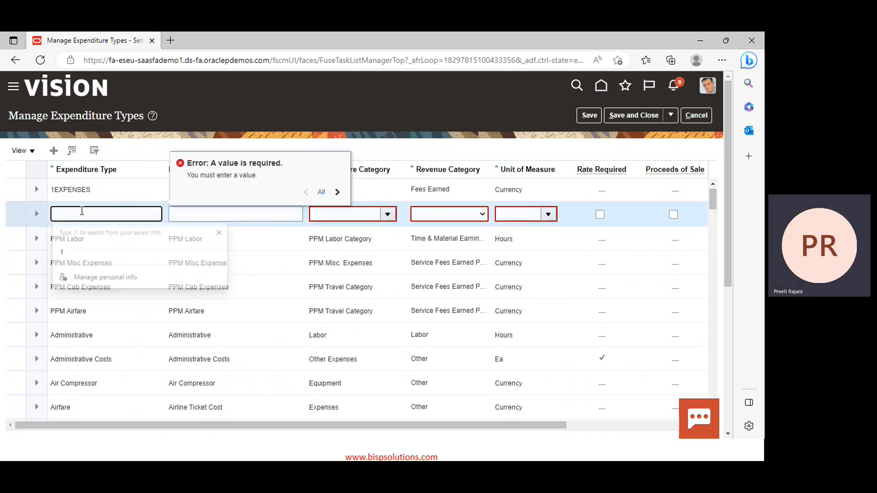
scroll(82, 211, down, 5)
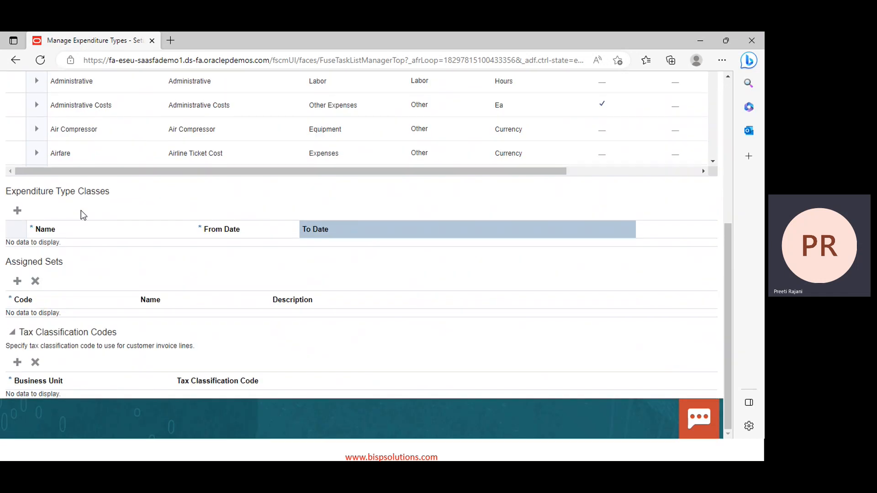
scroll(82, 211, up, 5)
click(461, 114)
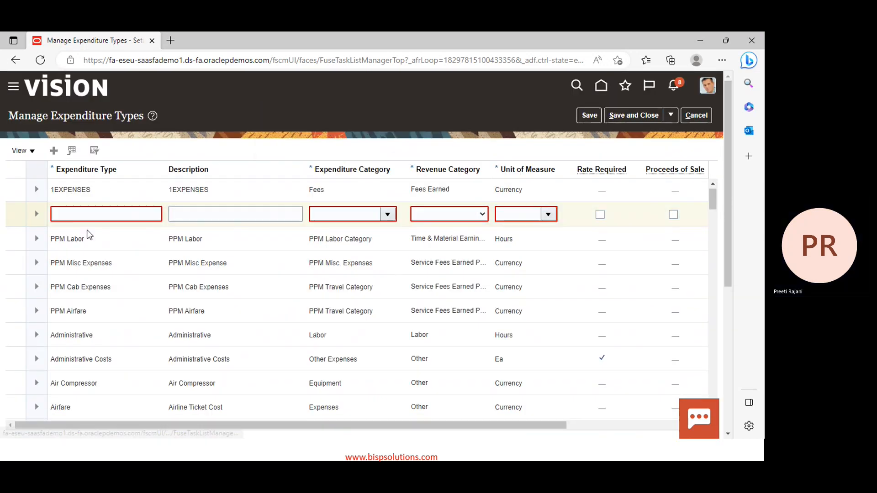
Name the new expenditure type PPM Labor External and give it the description PPM Labor External
click(106, 212)
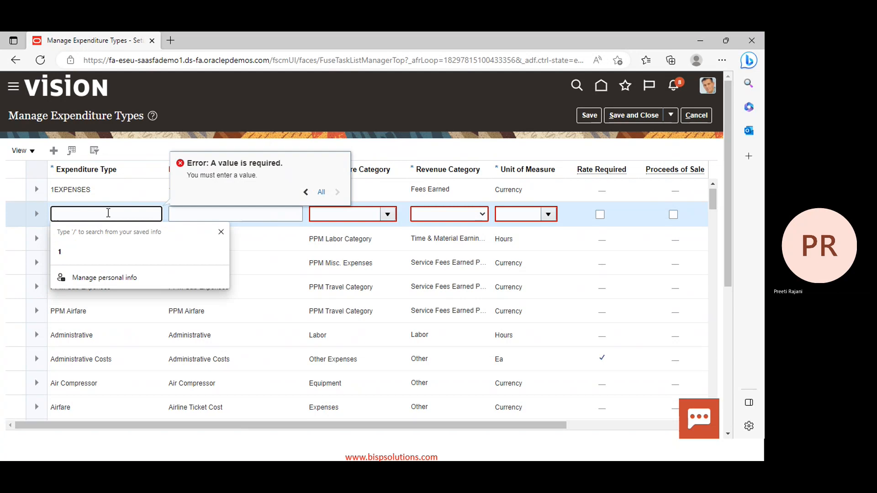
text(PPM L)
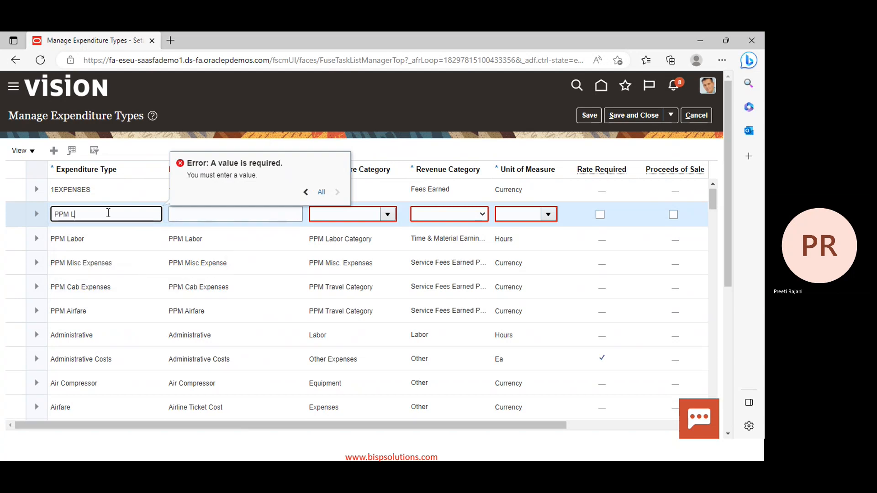
text(abor External)
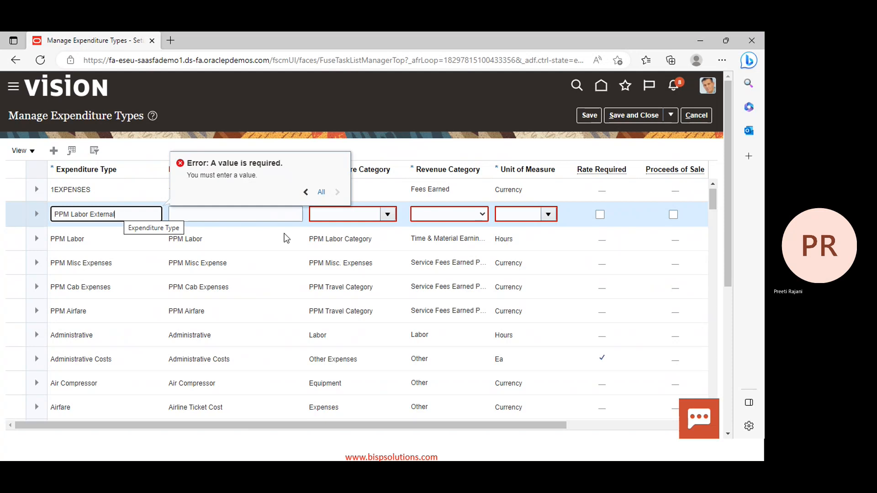
click(269, 214)
text(PP)
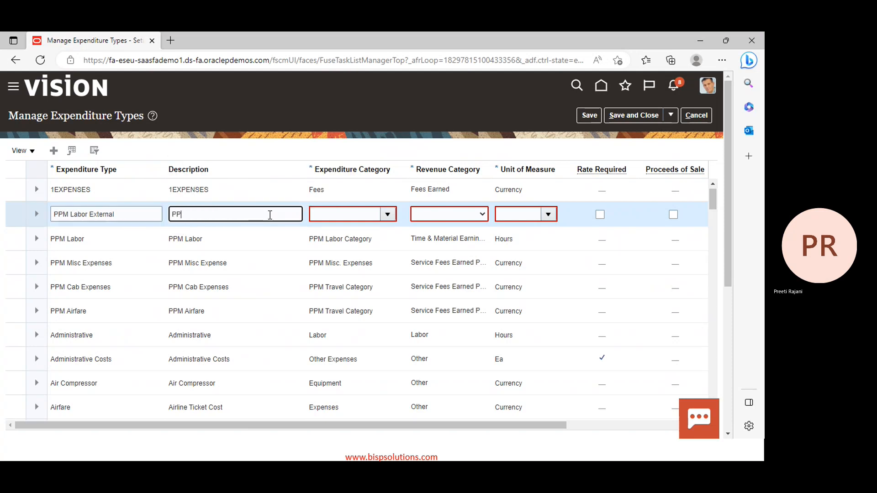
text(M Labor External)
Assign the PPM Labor Category expenditure category to PPM Labor External
click(388, 218)
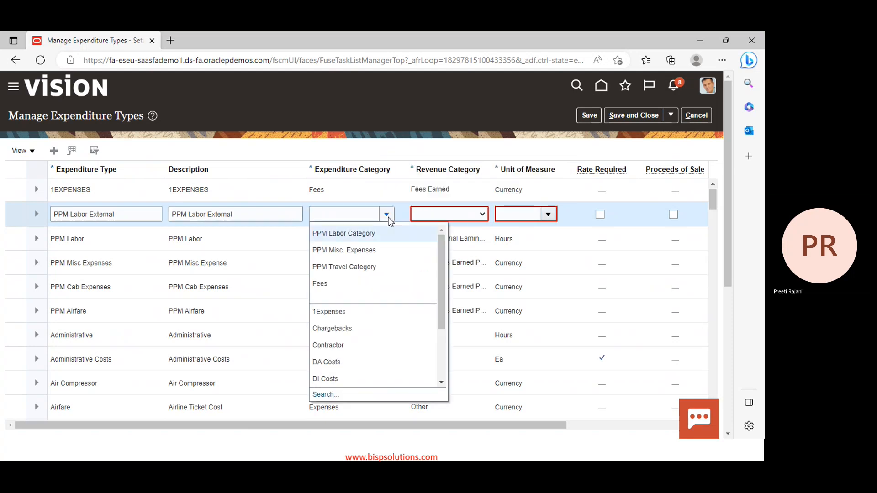
click(365, 234)
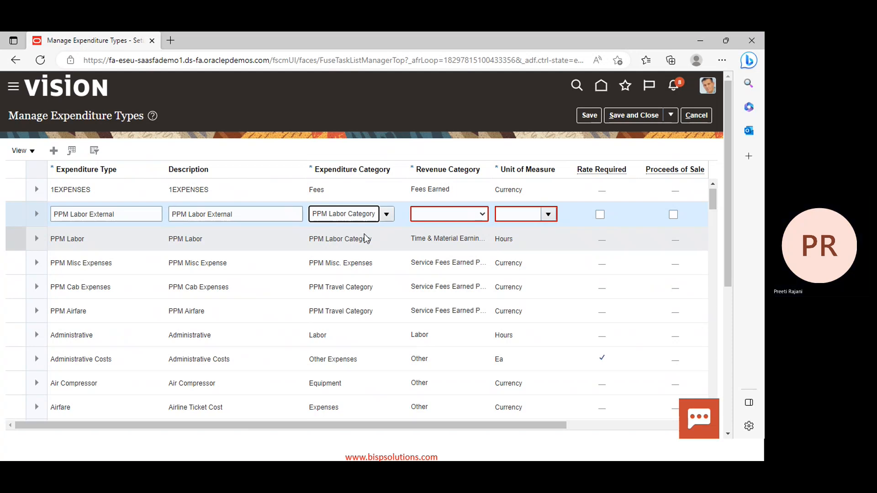
mouse_move(484, 217)
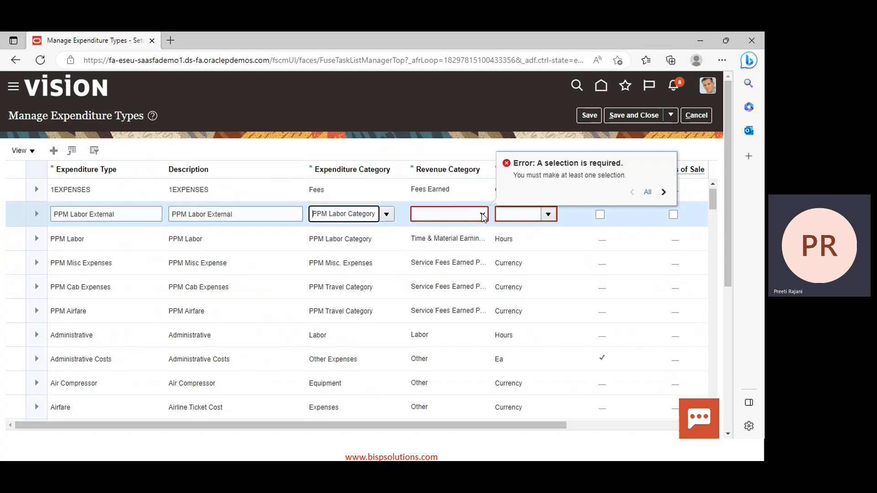
Set the PPM Labor External revenue category to Time & Material Earning PPM and its unit of measure to Hours
click(482, 215)
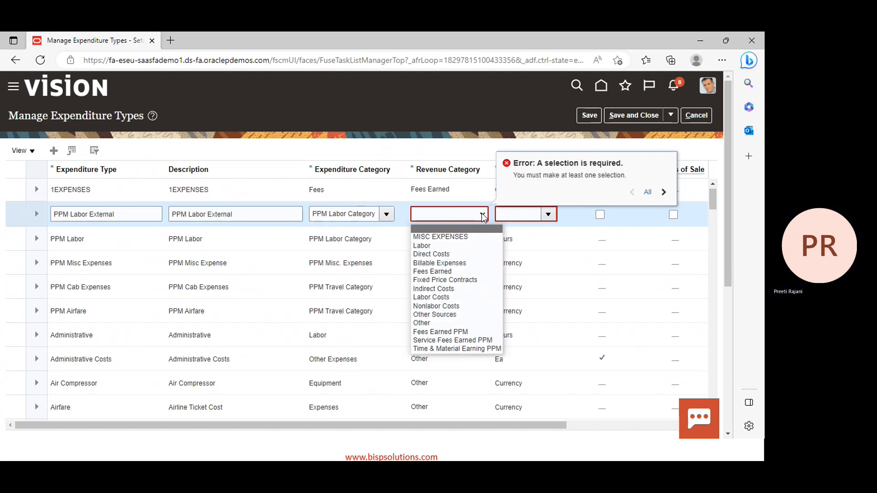
click(447, 349)
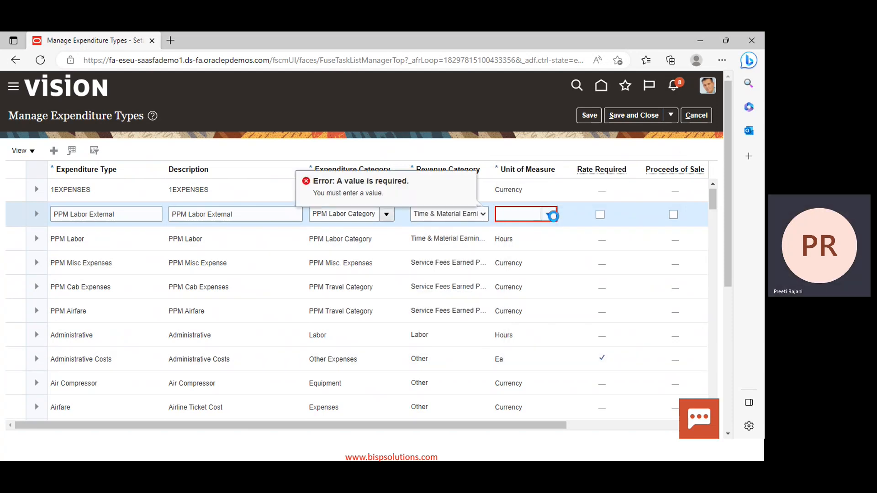
click(548, 214)
click(524, 238)
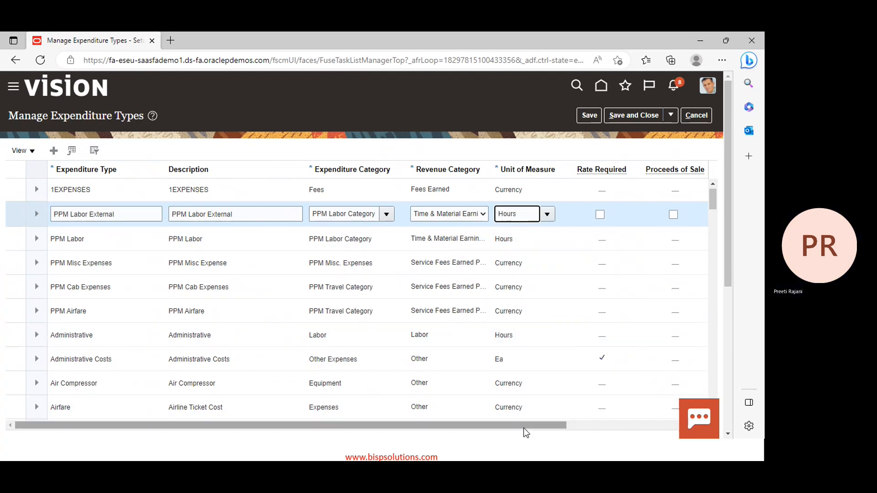
Set the From Date of the PPM Labor External expenditure type to 1/1/23
drag(523, 428, 656, 428)
click(593, 214)
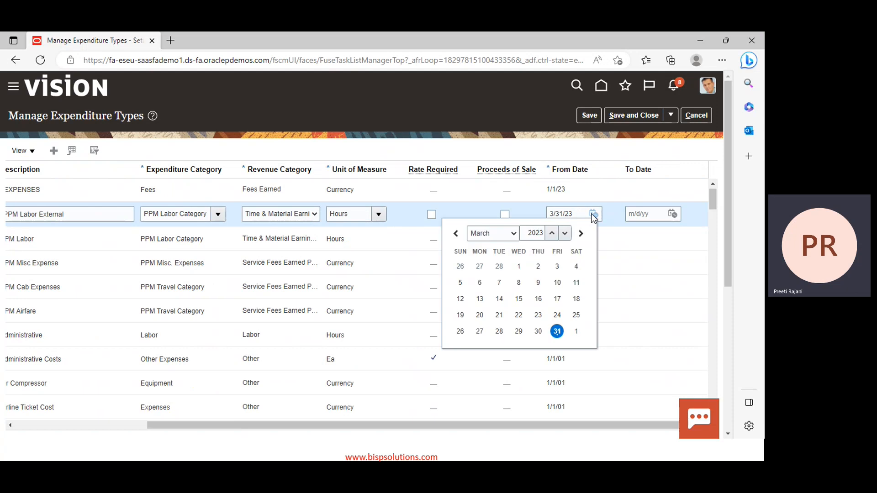
click(515, 233)
click(503, 245)
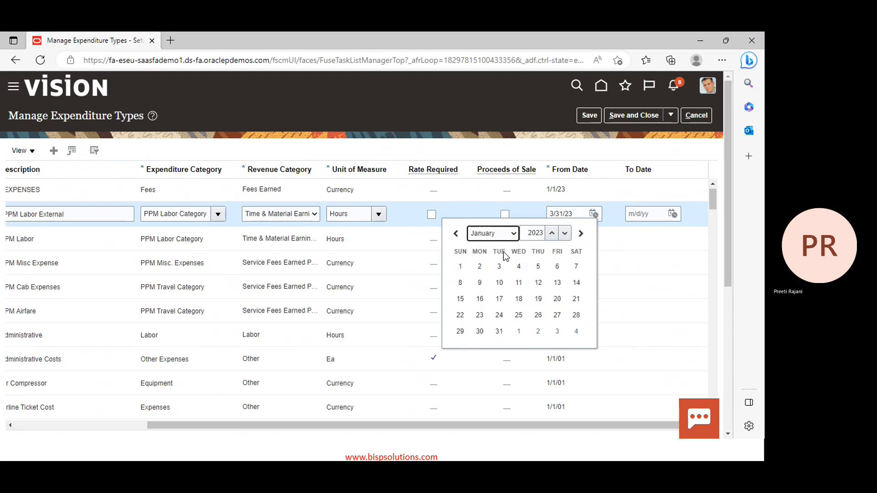
click(460, 266)
Add the Straight Time expenditure type class to PPM Labor External
drag(480, 426, 2, 179)
drag(163, 428, 35, 185)
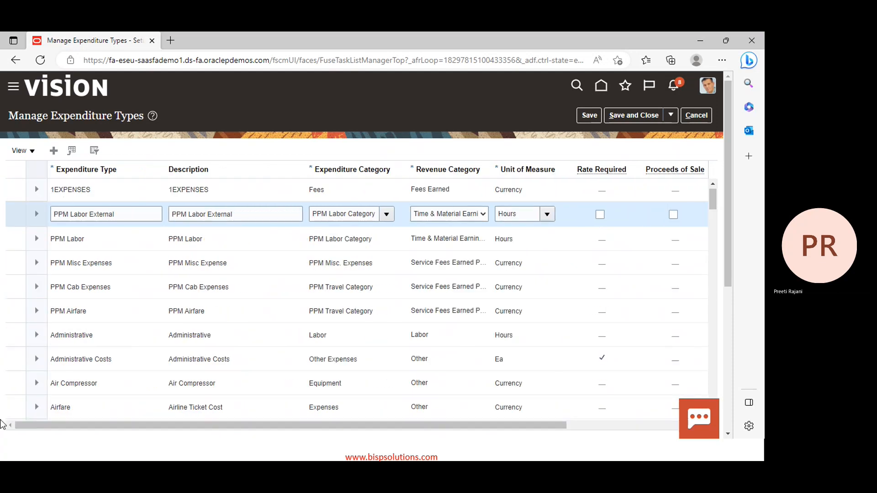
scroll(65, 209, down, 5)
scroll(35, 220, down, 5)
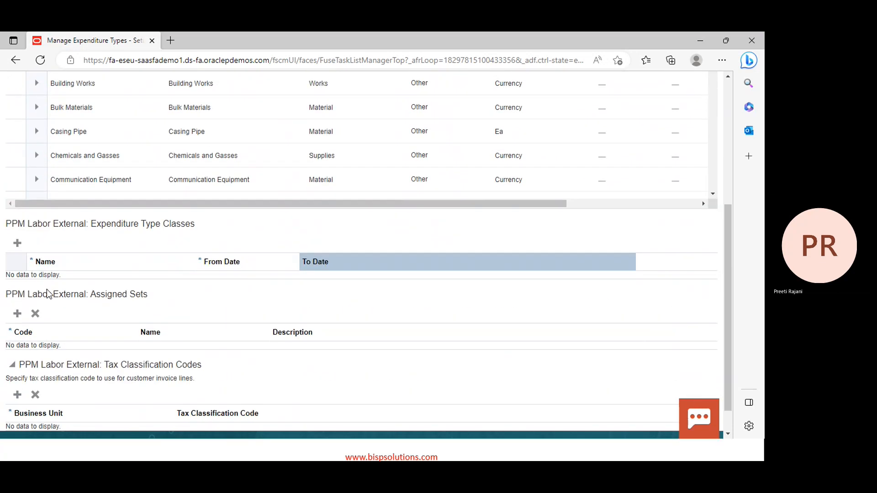
click(20, 243)
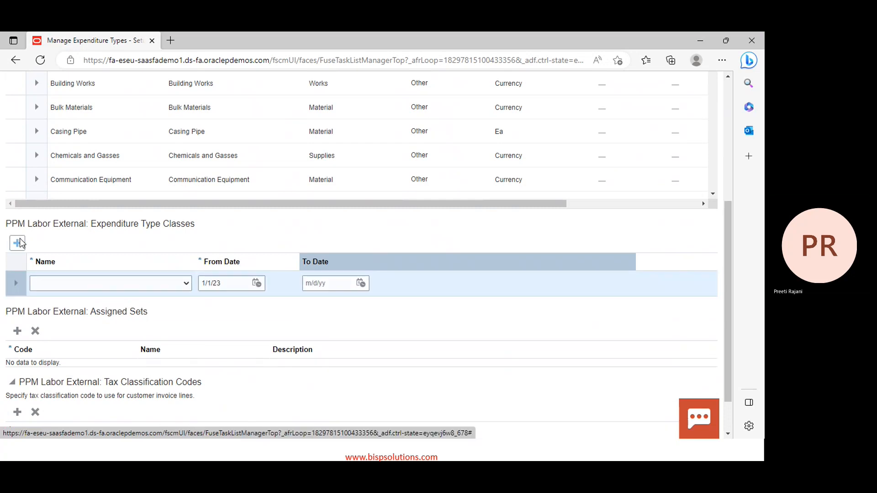
click(179, 287)
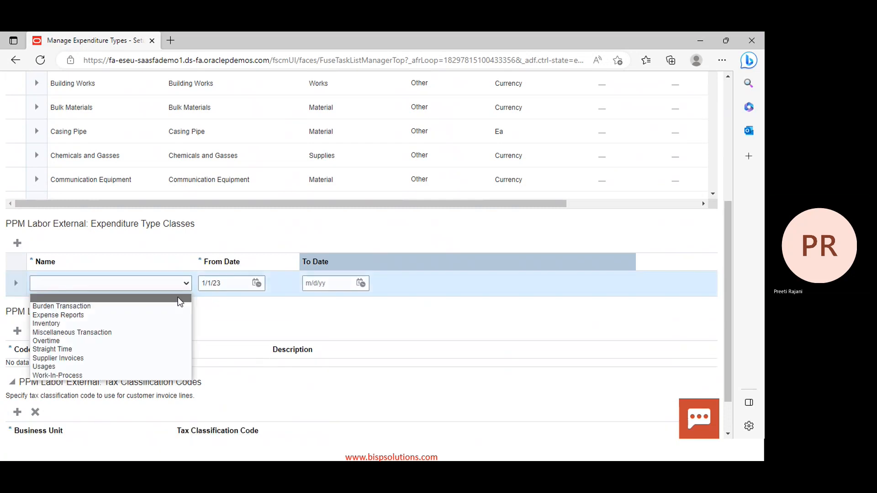
click(48, 349)
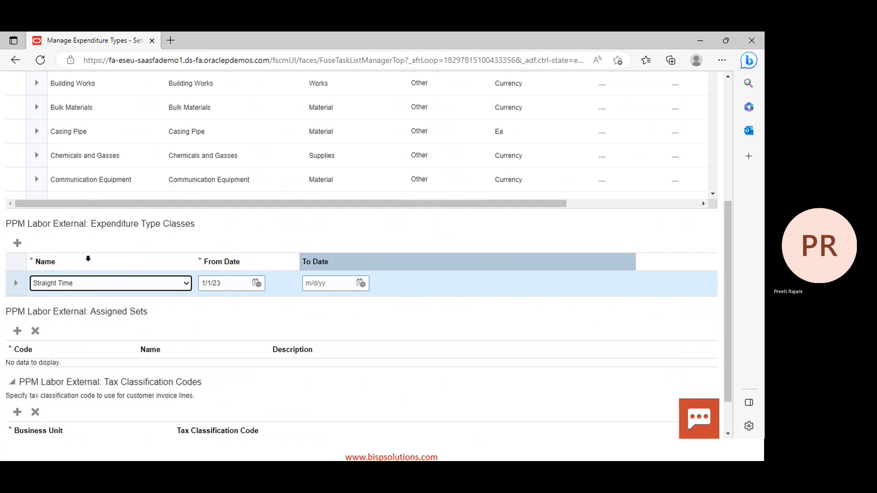
Add Overtime as a second expenditure type class for PPM Labor External
click(17, 243)
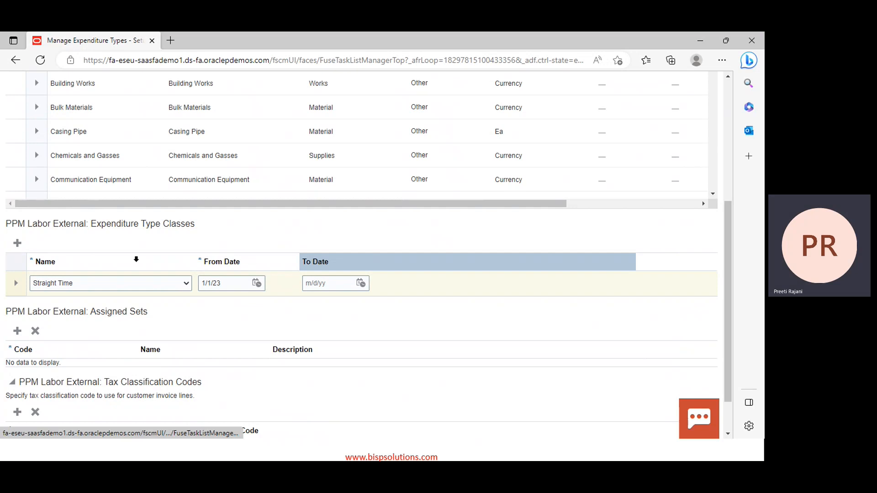
click(110, 287)
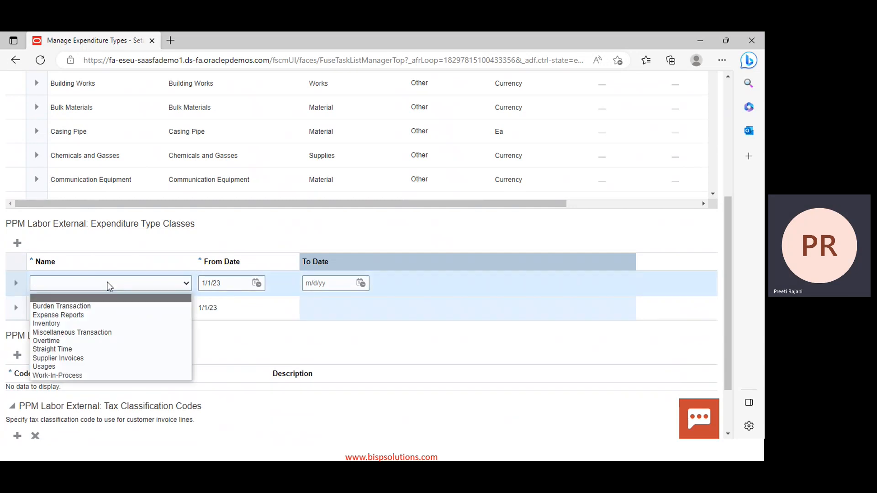
click(58, 341)
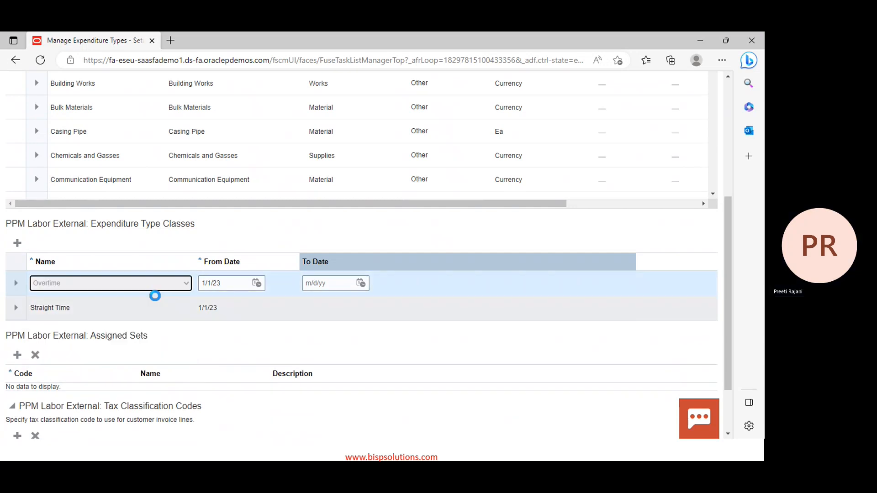
Assign the COMMON set to the PPM Labor External expenditure type
click(17, 356)
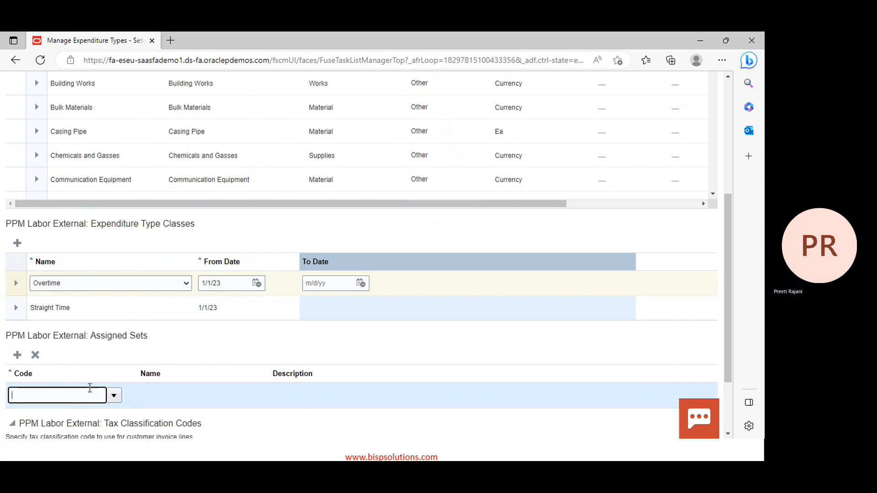
text(common)
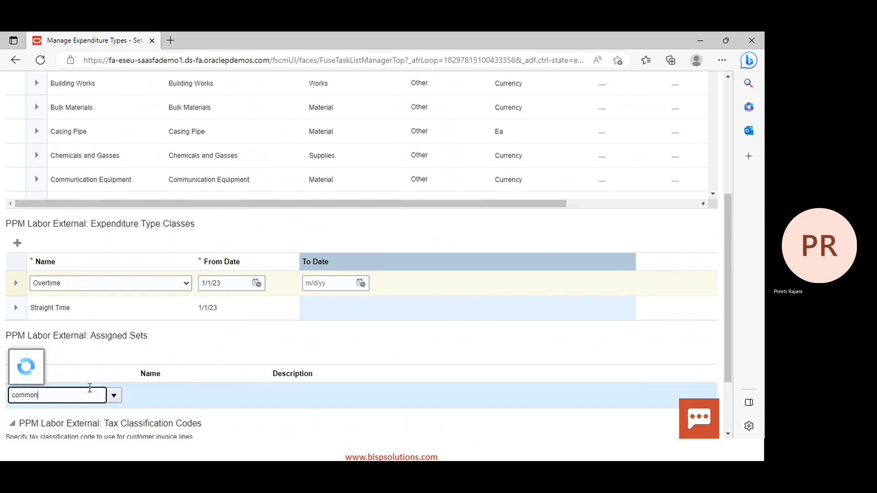
click(81, 360)
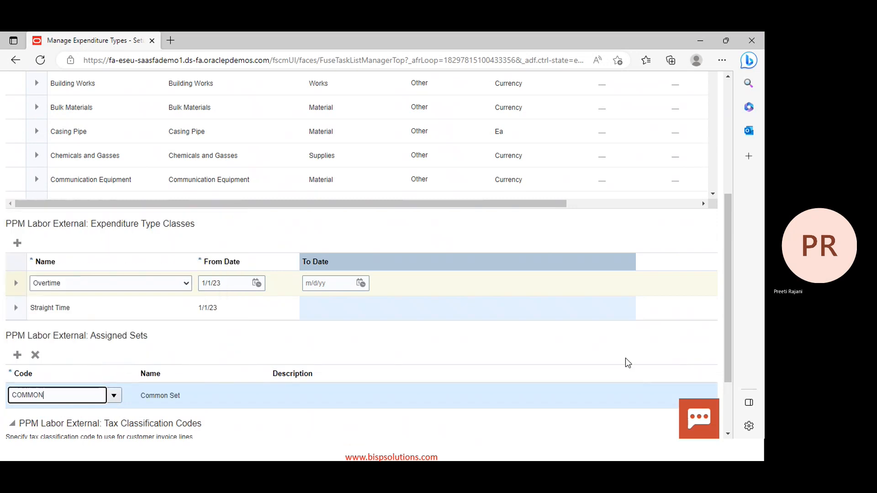
Add a new expenditure type and name it PPM Overtime Expenses
scroll(440, 329, up, 10)
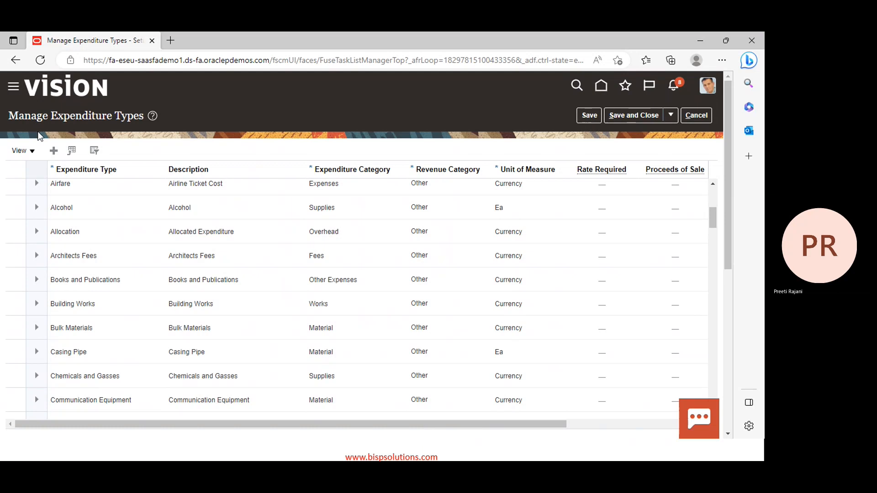
click(56, 155)
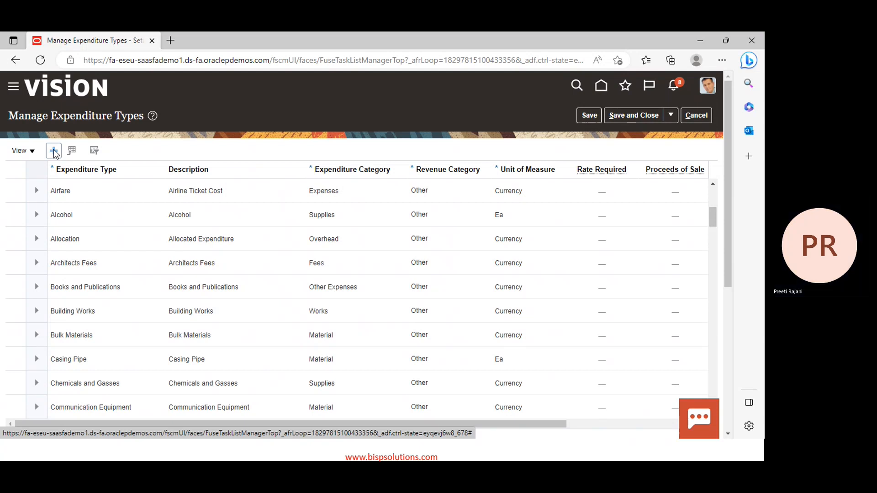
click(53, 150)
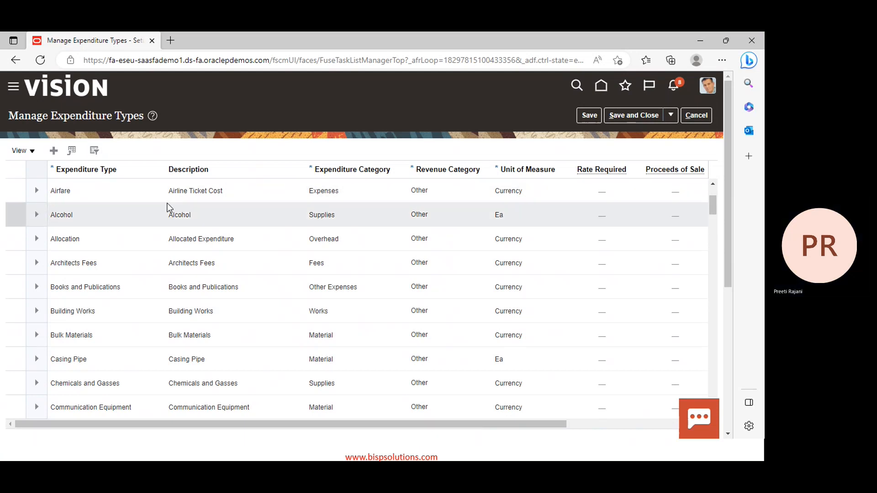
scroll(84, 204, up, 5)
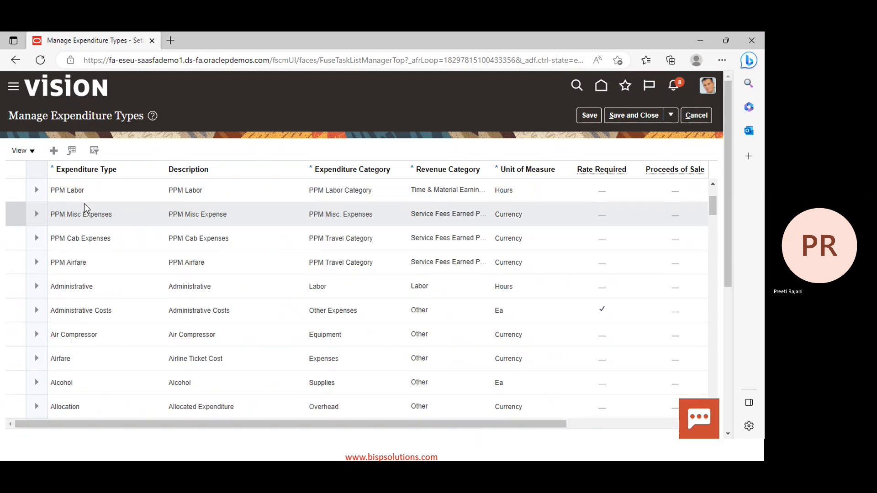
click(85, 215)
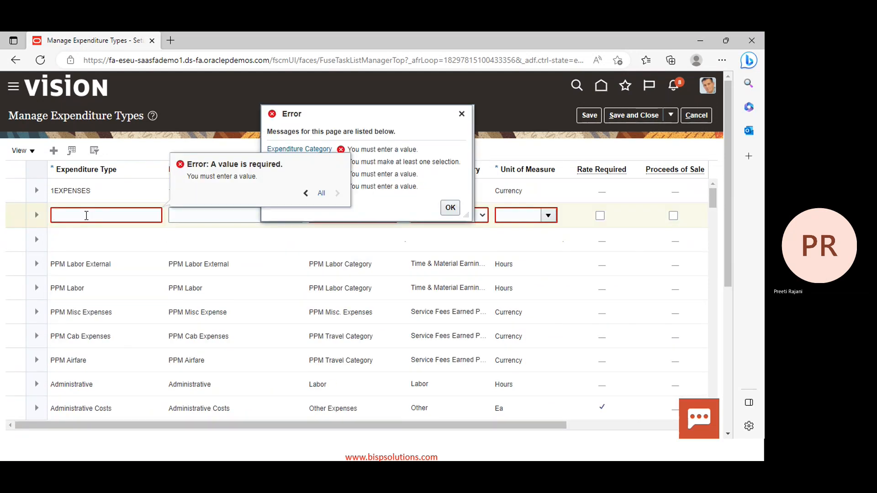
click(87, 216)
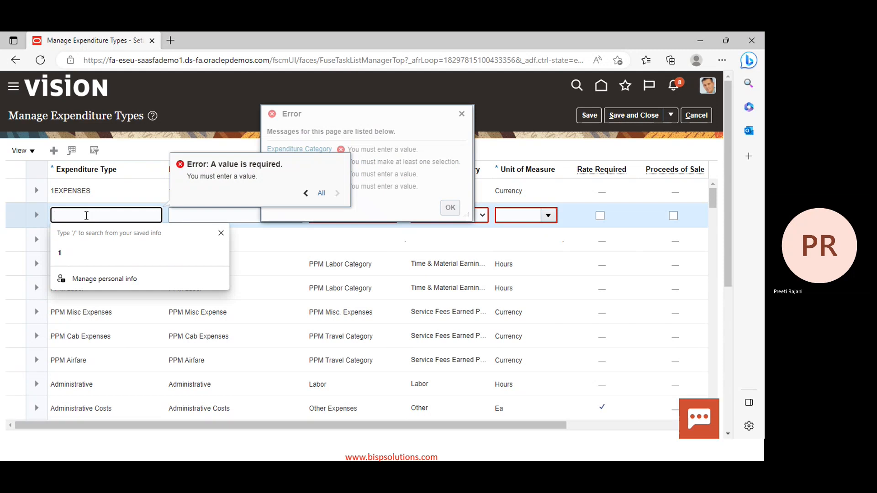
text(PPM O)
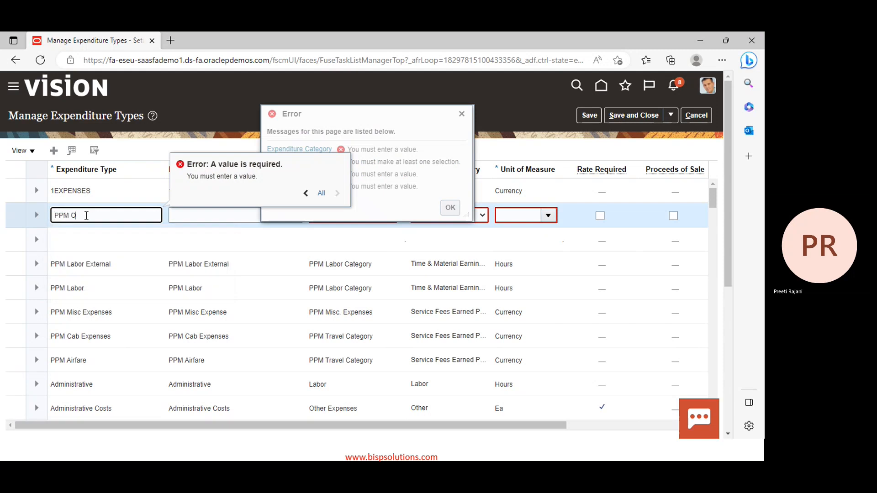
text(vertime Expenses)
Dismiss the error messages and copy the name PPM Overtime Expenses into the new expenditure type's description
click(306, 194)
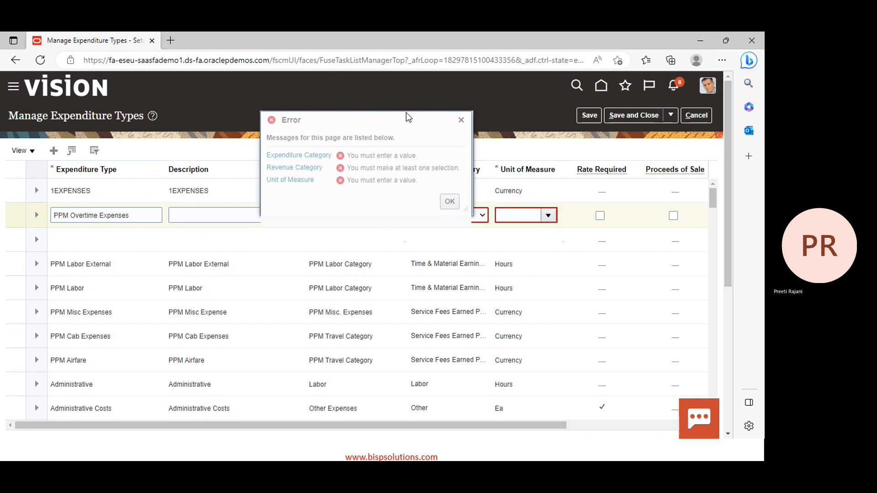
click(462, 113)
triple_click(145, 215)
key(ctrl+c)
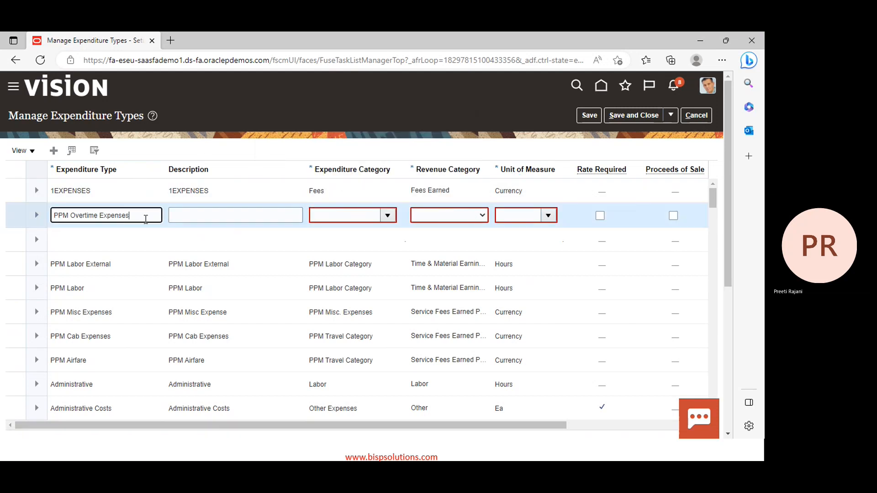
click(185, 223)
key(ctrl+v)
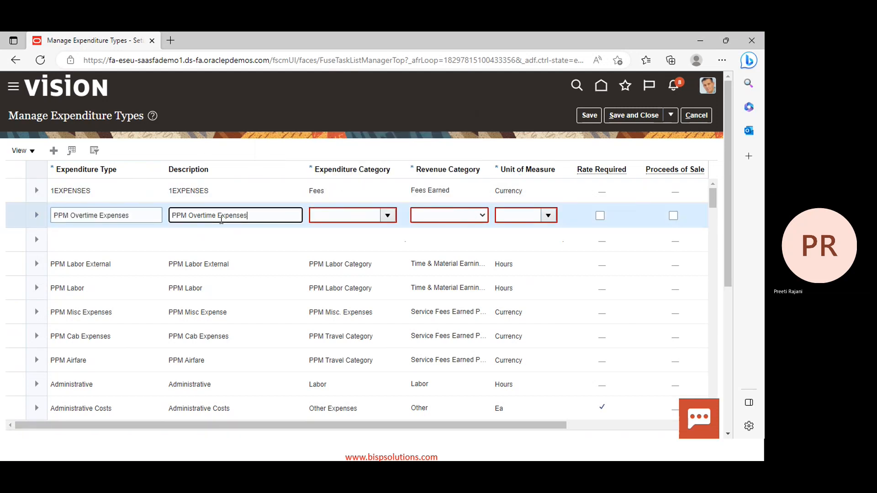
Assign PPM Labor Category as expenditure category and Time & Material Earning PPM as revenue category to PPM Overtime Expenses
click(387, 215)
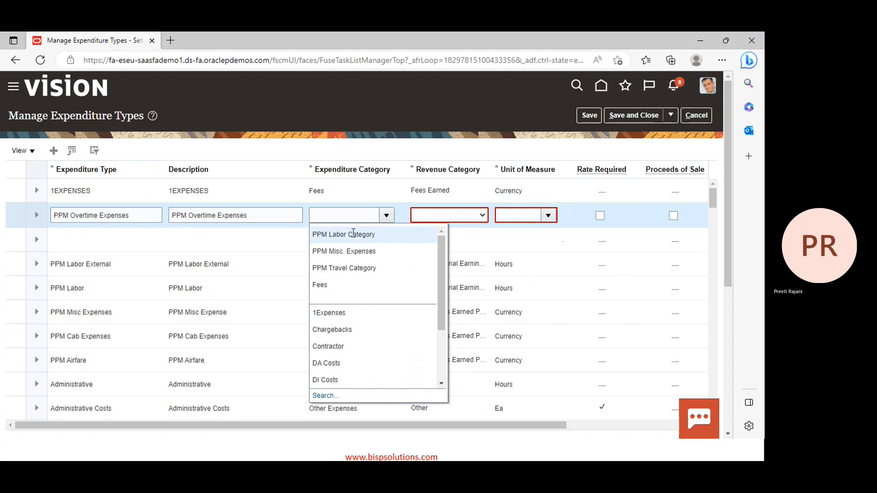
click(353, 234)
click(445, 216)
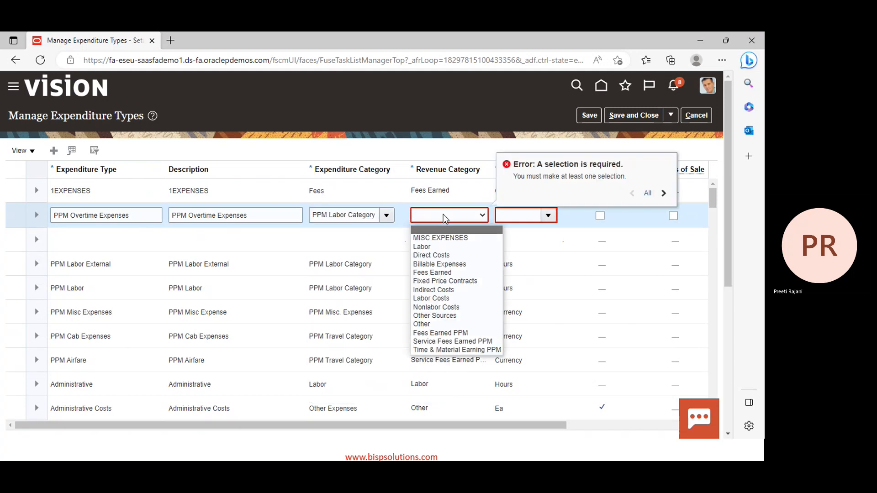
click(424, 349)
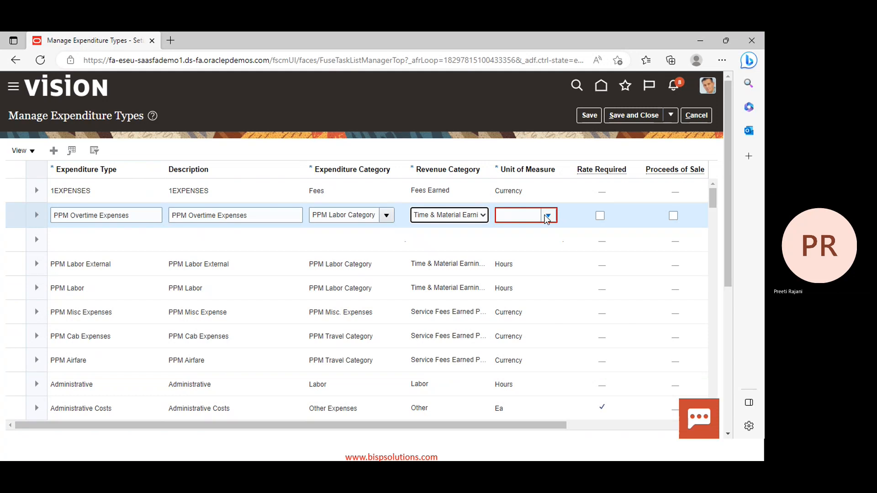
Set the PPM Overtime Expenses unit of measure to Hours and its From Date to 1/1/23
click(548, 215)
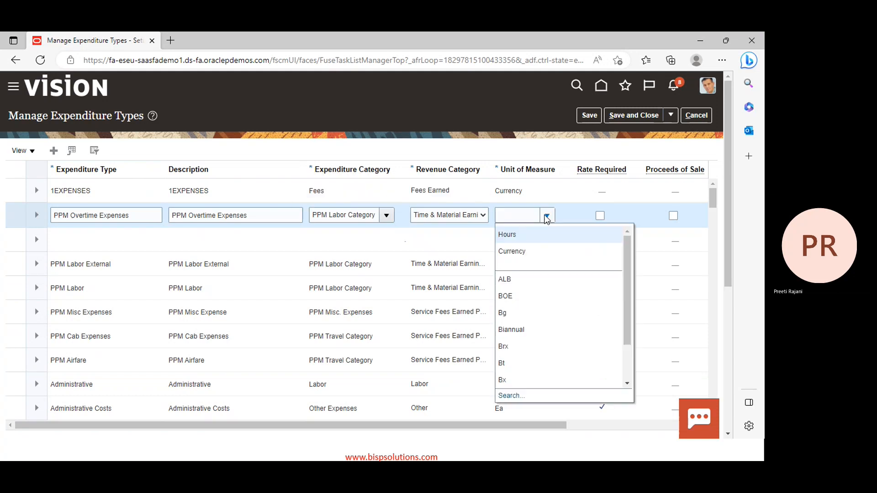
click(533, 239)
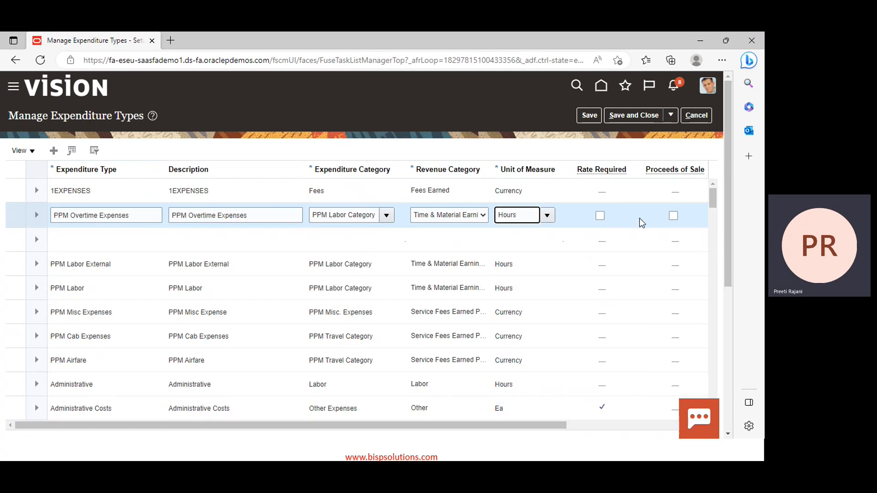
drag(484, 425, 670, 331)
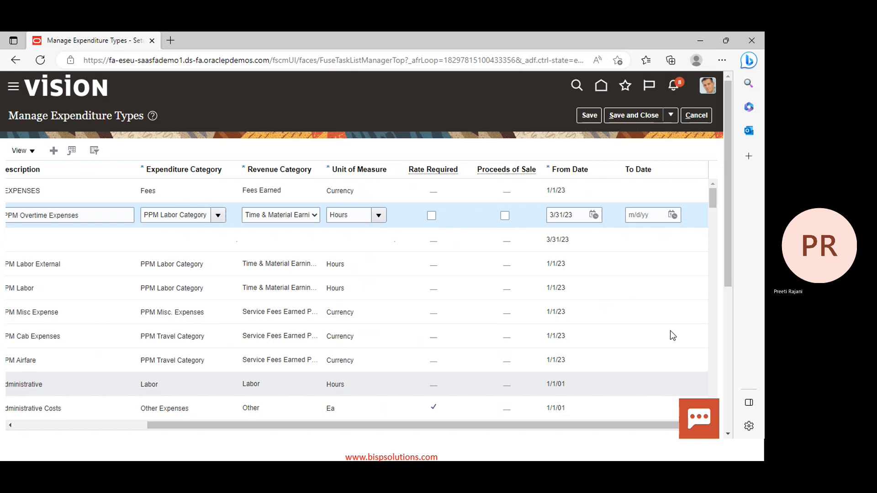
click(593, 215)
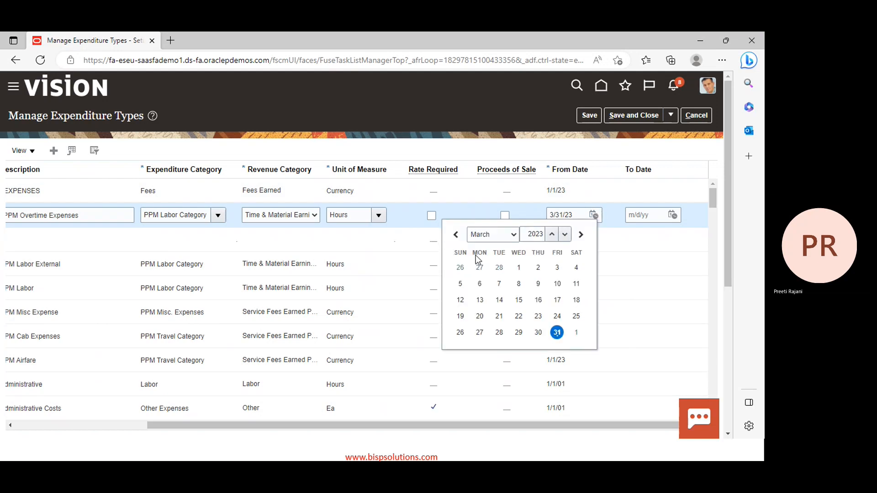
click(495, 235)
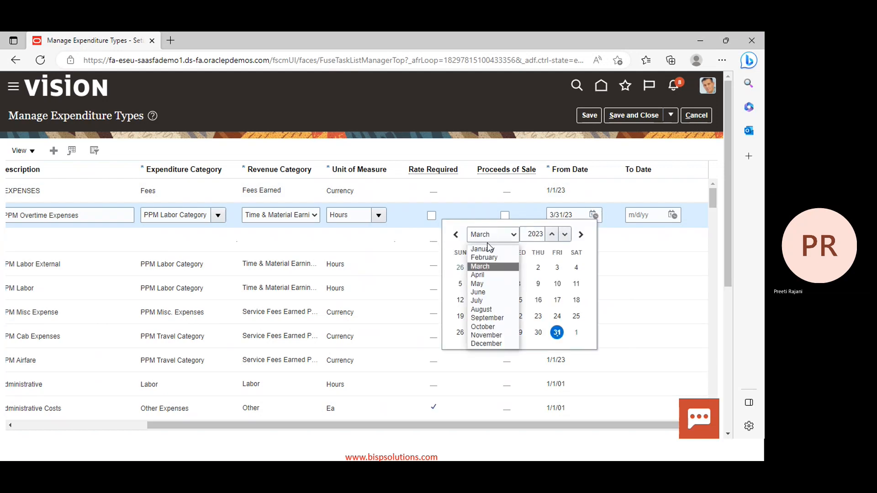
click(479, 249)
click(459, 267)
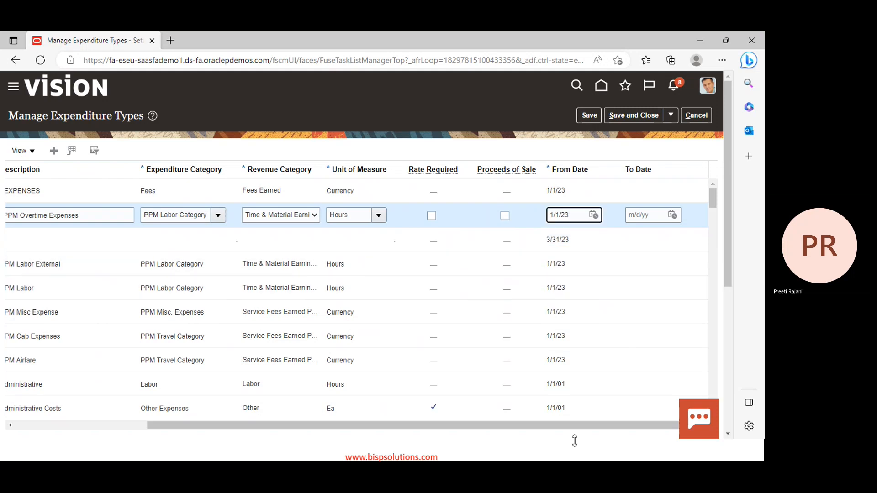
Add the Overtime expenditure type class to PPM Overtime Expenses
drag(570, 426, 240, 331)
scroll(136, 234, down, 8)
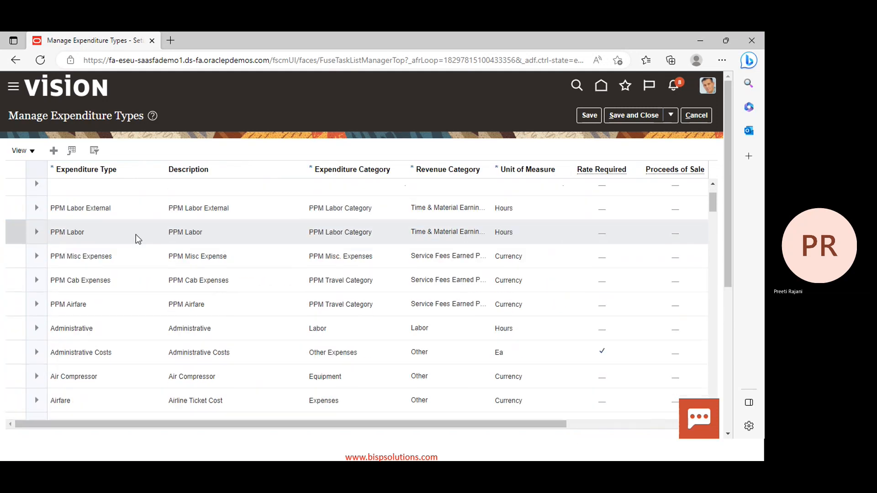
scroll(724, 281, down, 5)
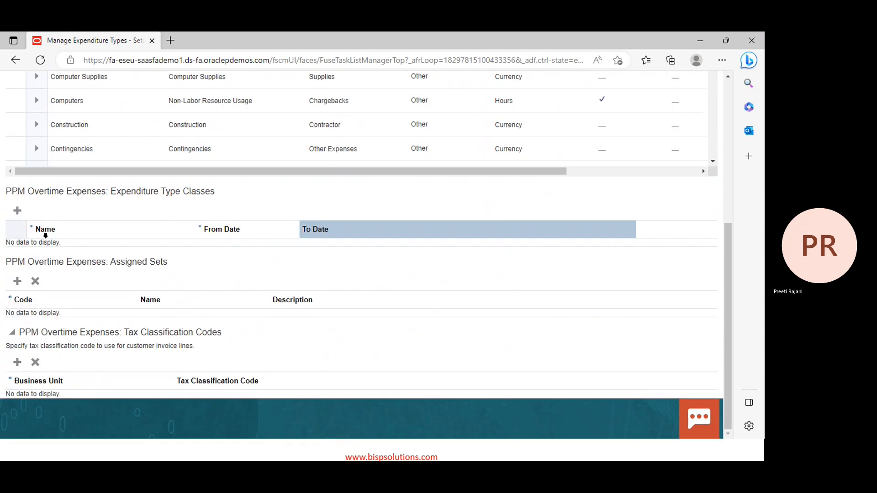
click(17, 210)
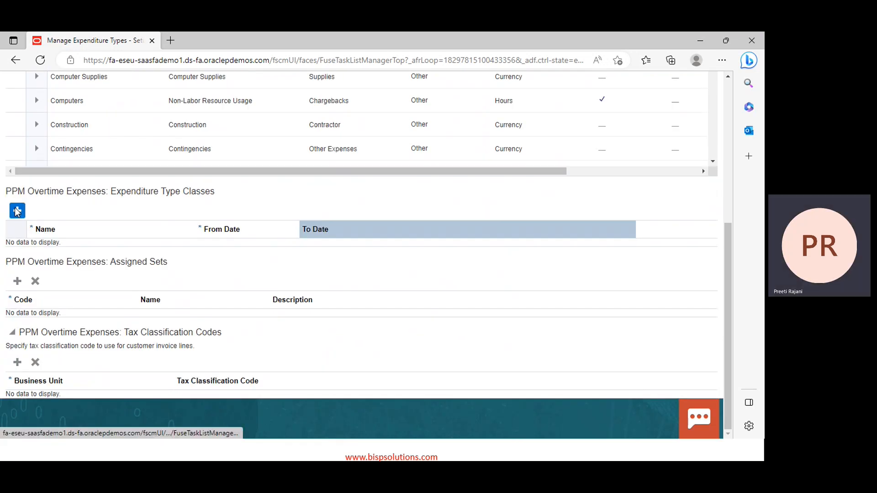
click(163, 252)
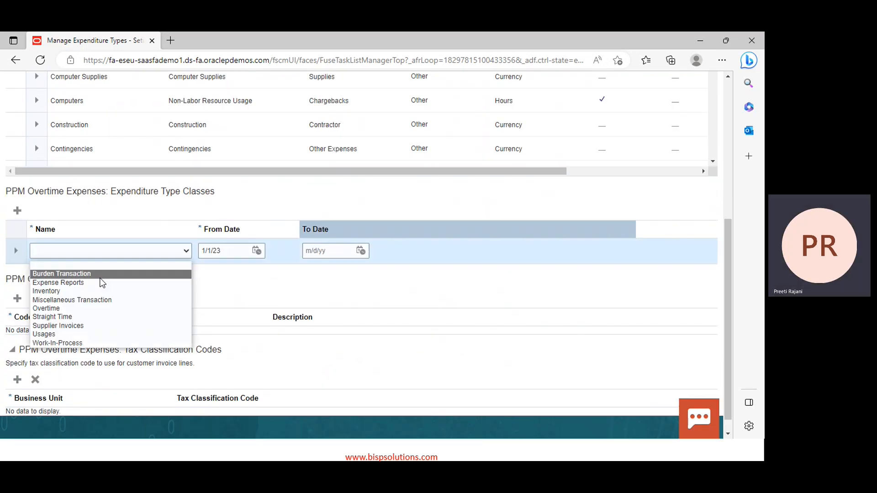
click(67, 309)
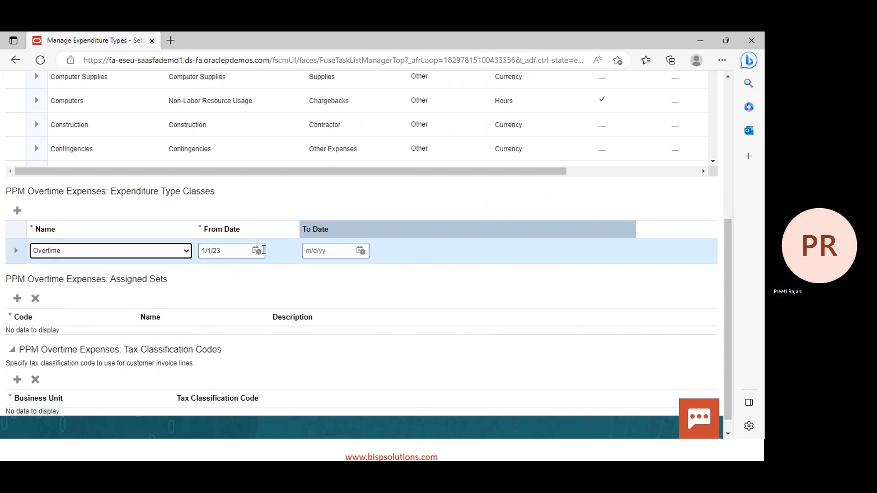
Assign the COMMON set to the PPM Overtime Expenses expenditure type
click(19, 298)
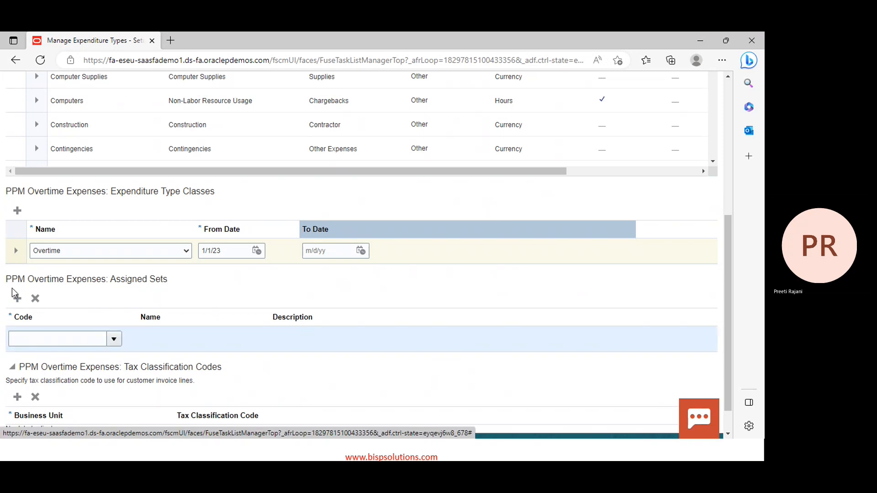
click(65, 338)
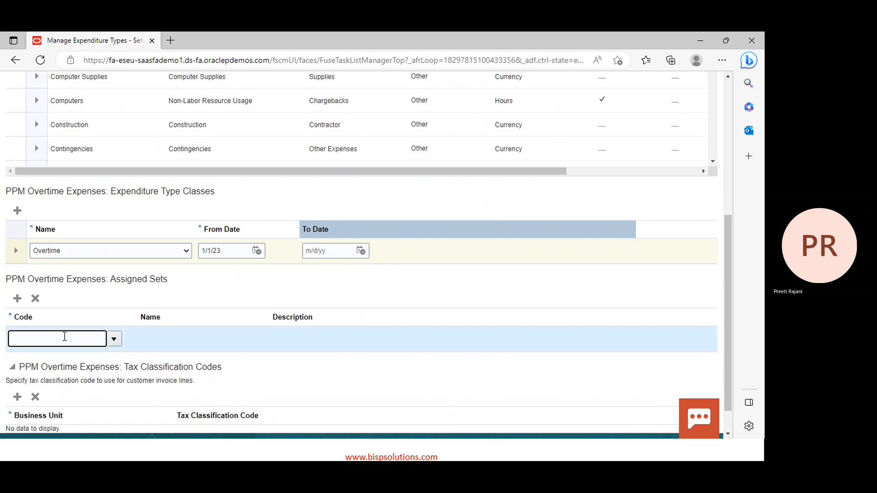
text(Common)
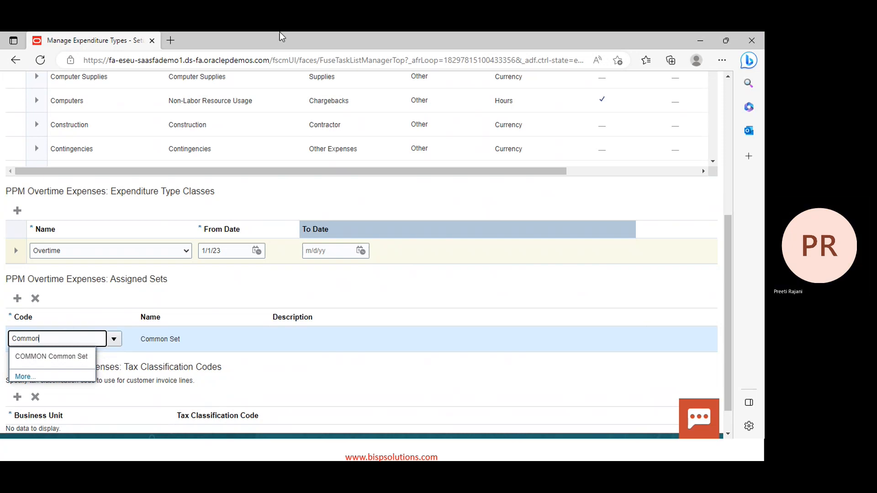
click(84, 359)
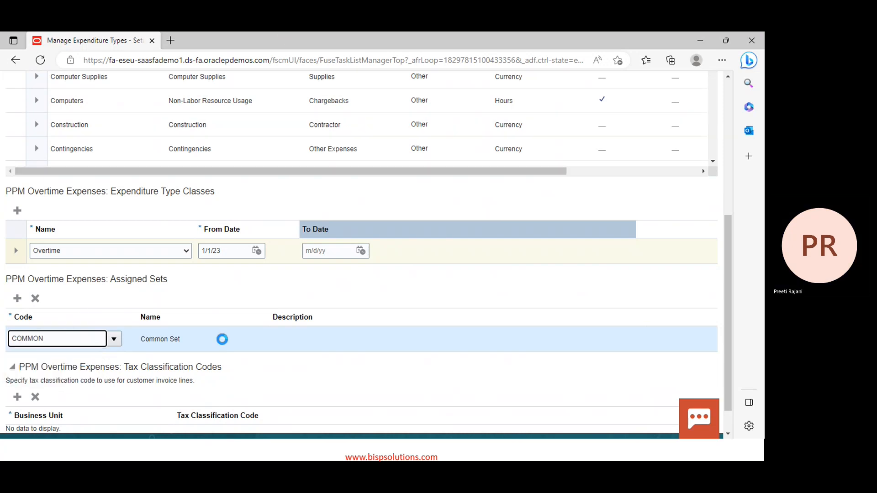
Try to save the expenditure types and dismiss the error messages
scroll(347, 386, up, 10)
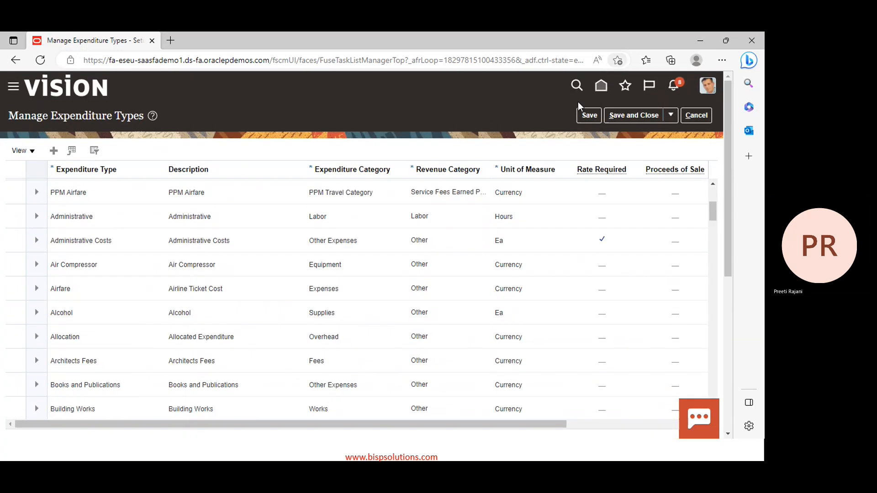
click(588, 115)
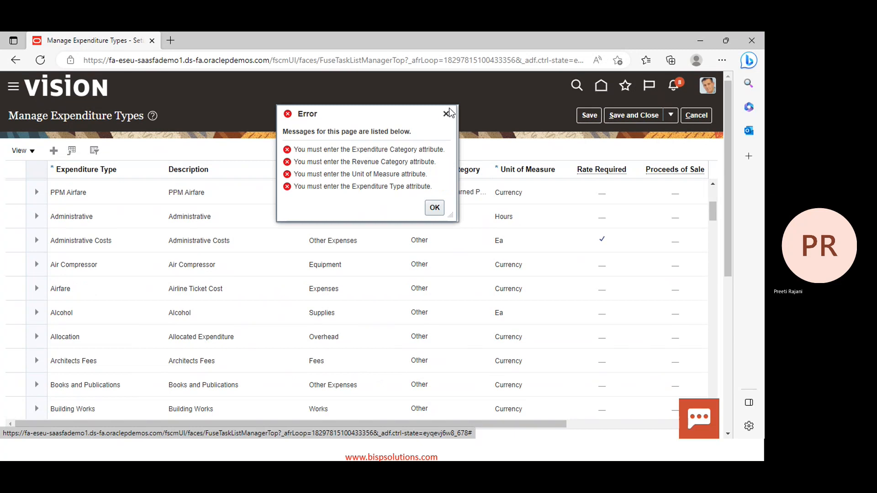
click(445, 114)
Try to open the blank expenditure type row below PPM Overtime Expenses for editing, dismissing the error messages
scroll(710, 192, up, 4)
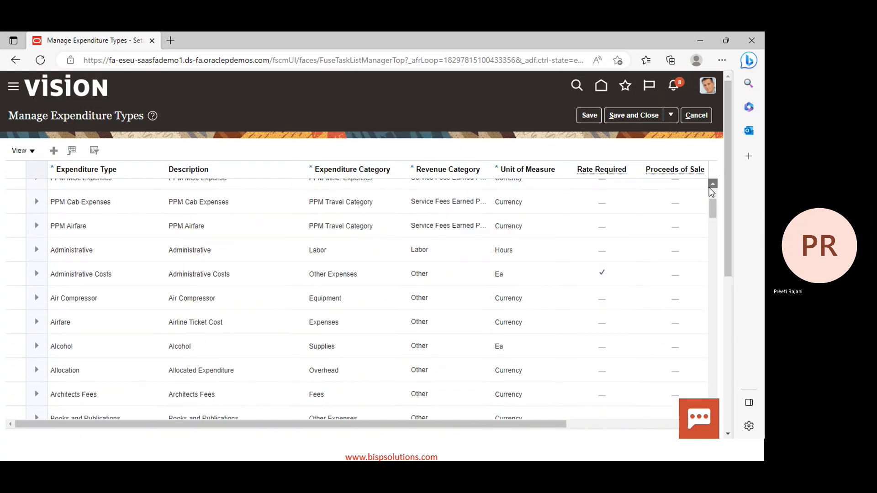
scroll(711, 192, up, 3)
click(68, 231)
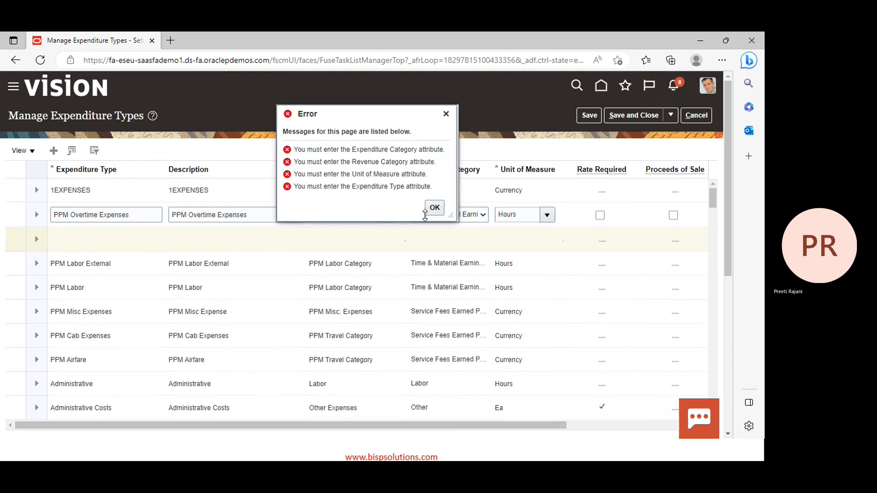
click(434, 209)
click(70, 241)
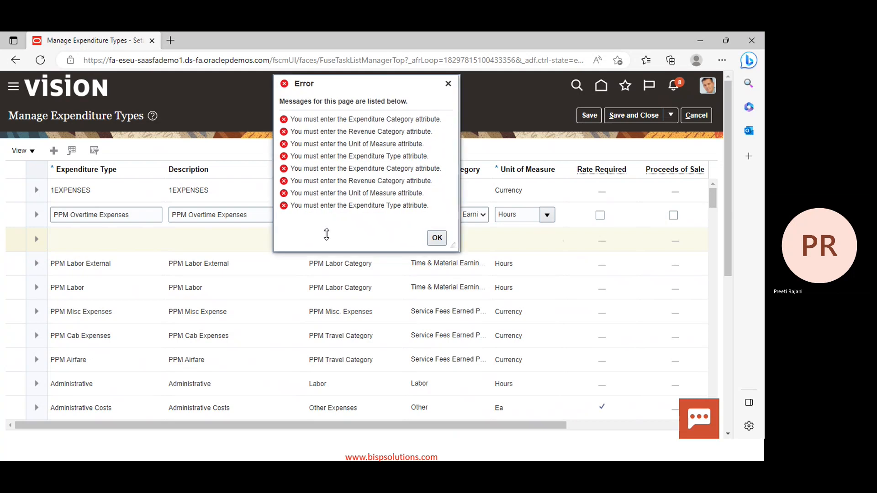
click(435, 237)
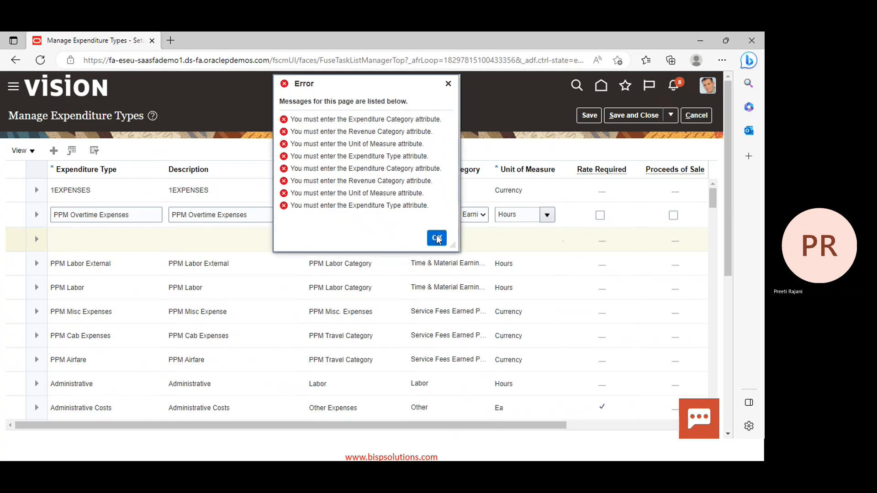
click(37, 238)
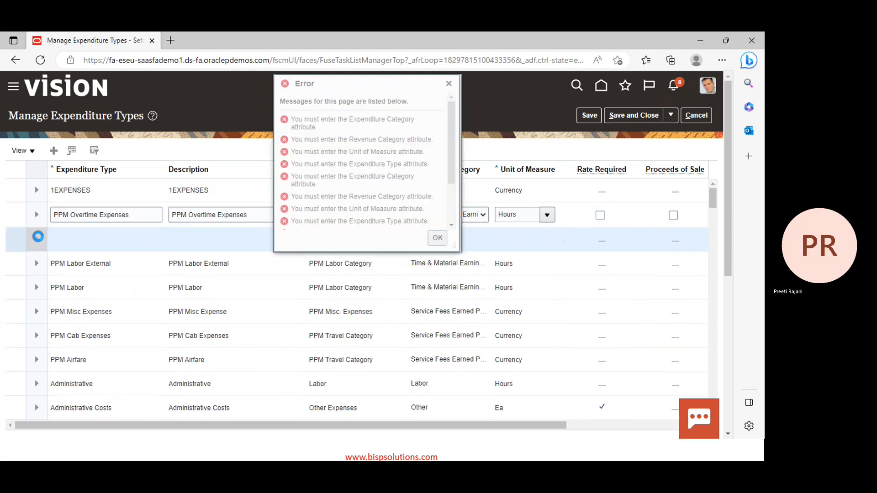
click(449, 83)
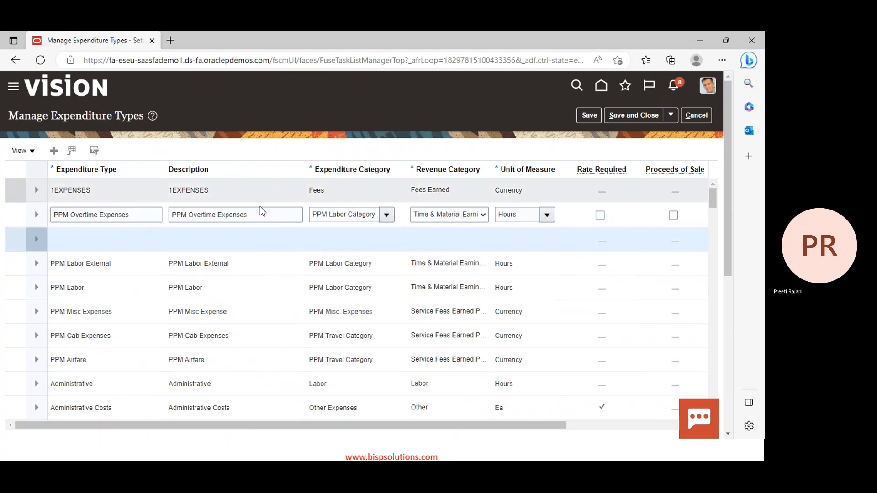
click(122, 235)
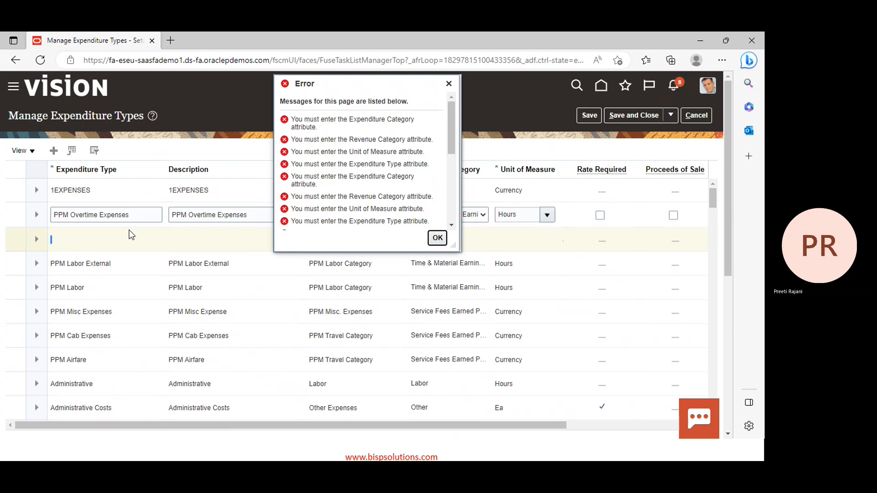
click(448, 84)
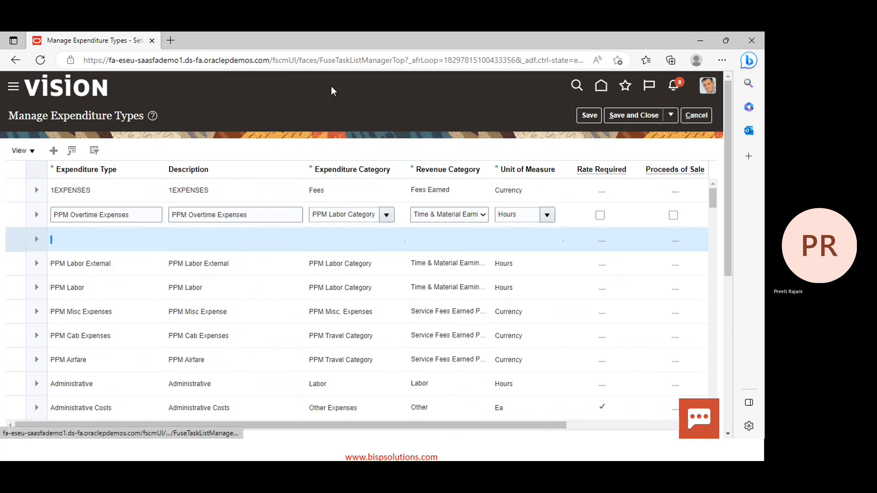
Try to select the blank row, the PPM Overtime Expenses row and the PPM Labor External row, closing the error messages
click(20, 233)
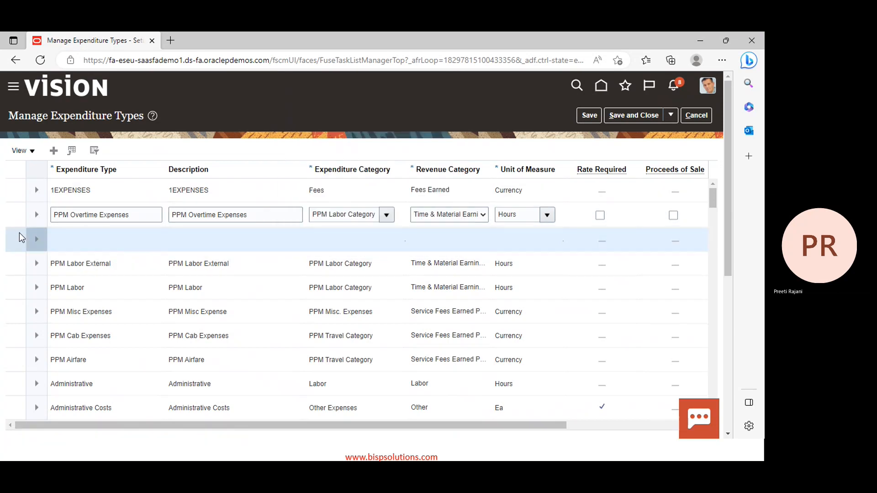
right_click(19, 232)
click(17, 235)
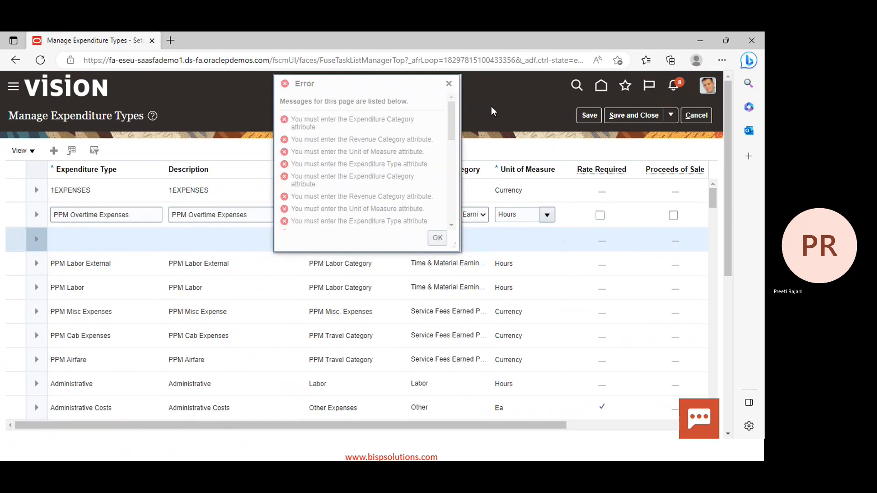
click(448, 83)
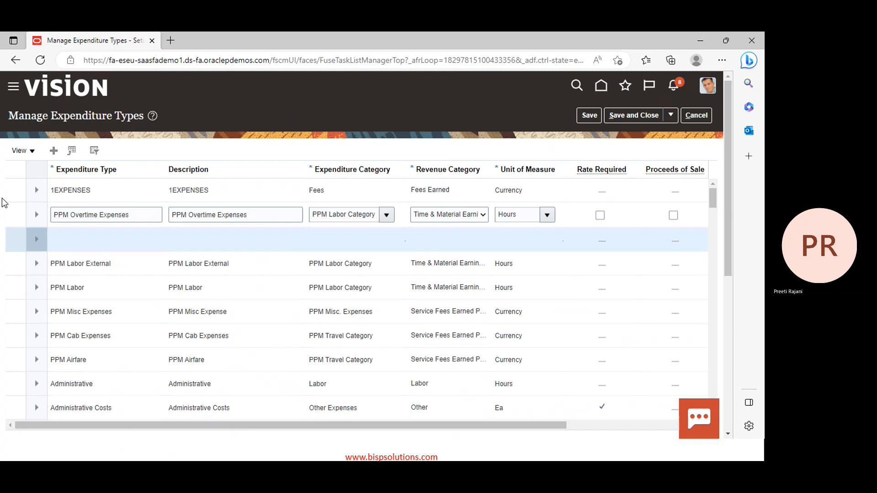
click(12, 221)
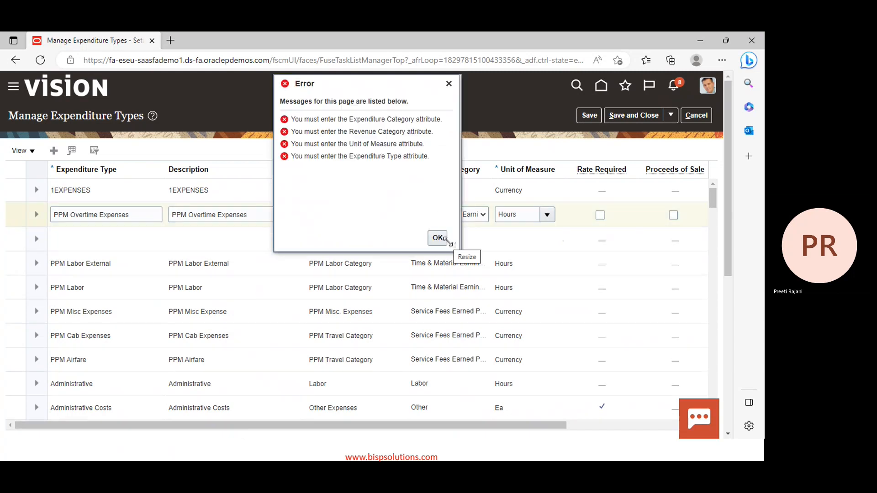
click(133, 237)
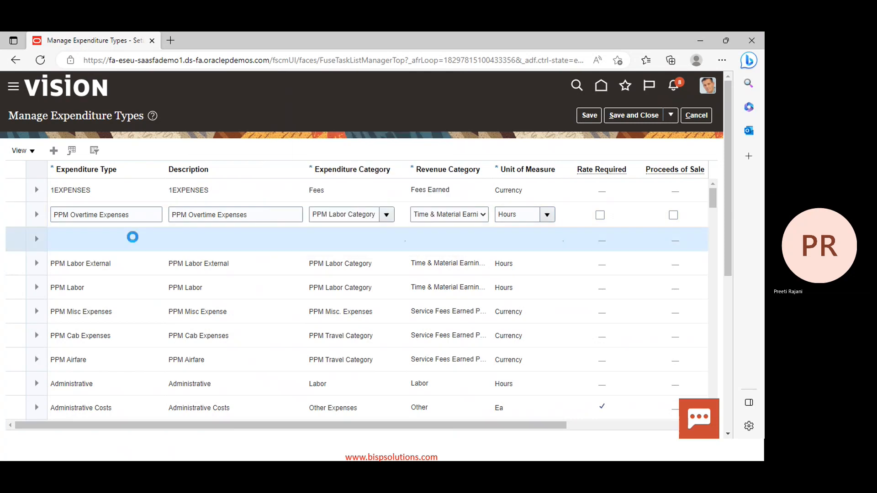
click(107, 264)
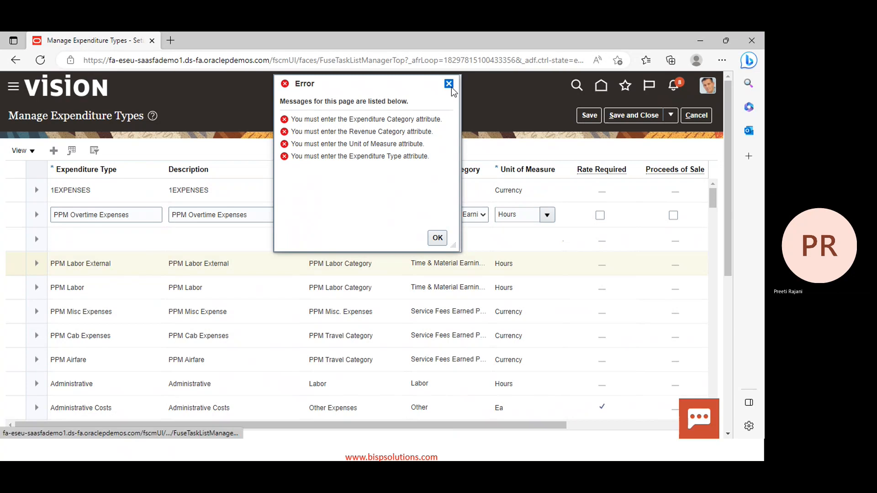
click(450, 85)
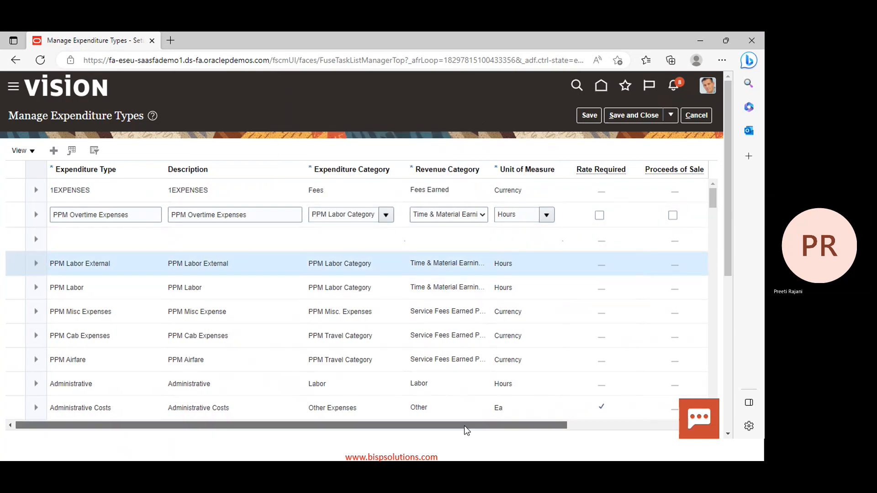
Check the class and assigned set of PPM Overtime Expenses and retry editing the blank expenditure type row
drag(464, 425, 595, 425)
drag(669, 422, 233, 374)
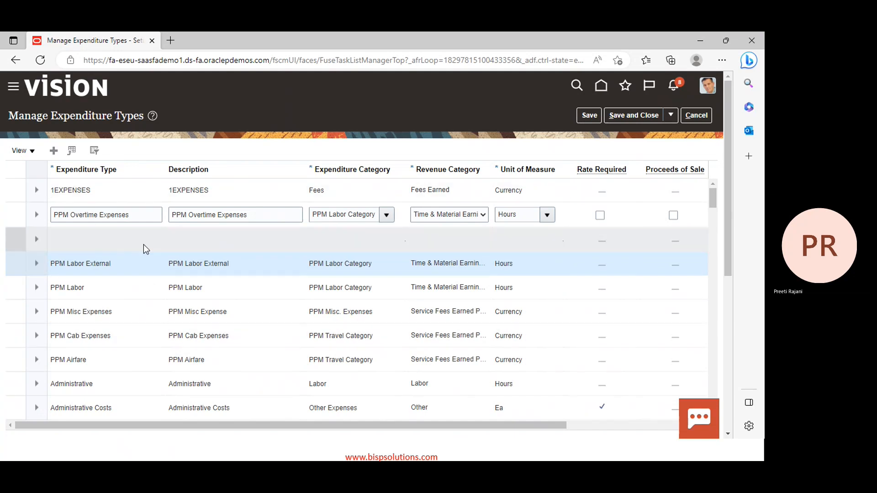
scroll(176, 260, down, 5)
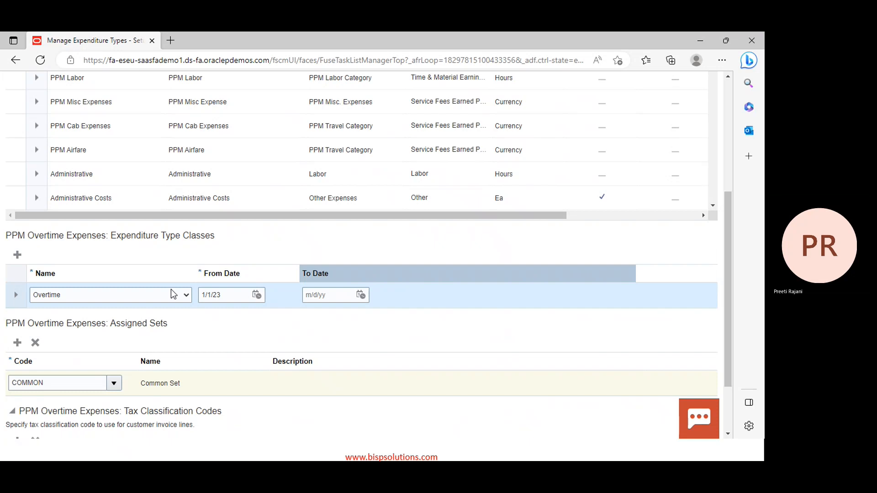
scroll(427, 288, down, 2)
scroll(417, 288, up, 7)
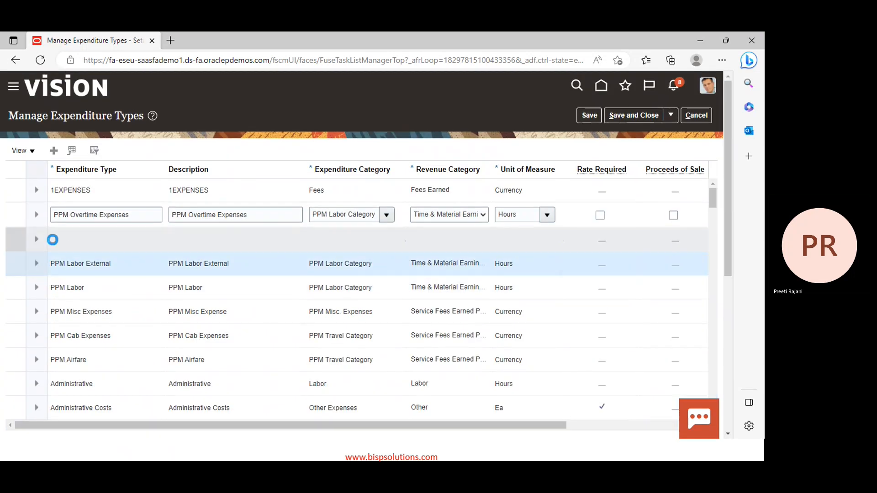
click(437, 237)
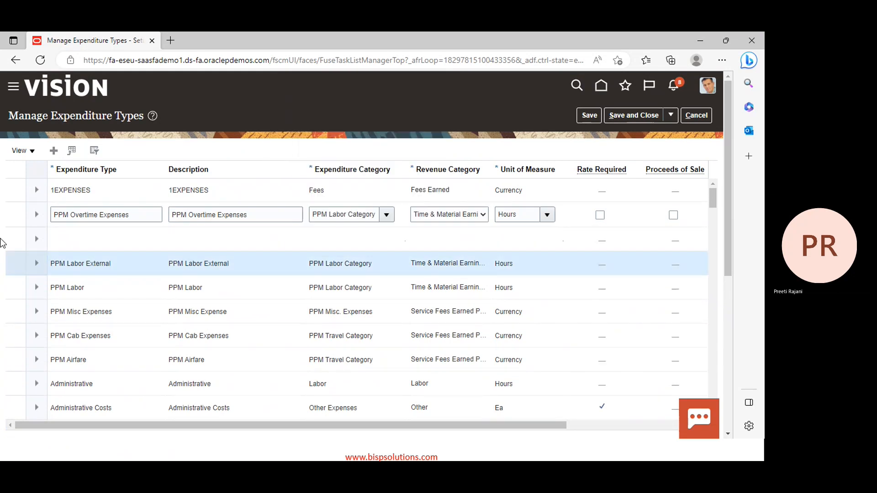
click(95, 237)
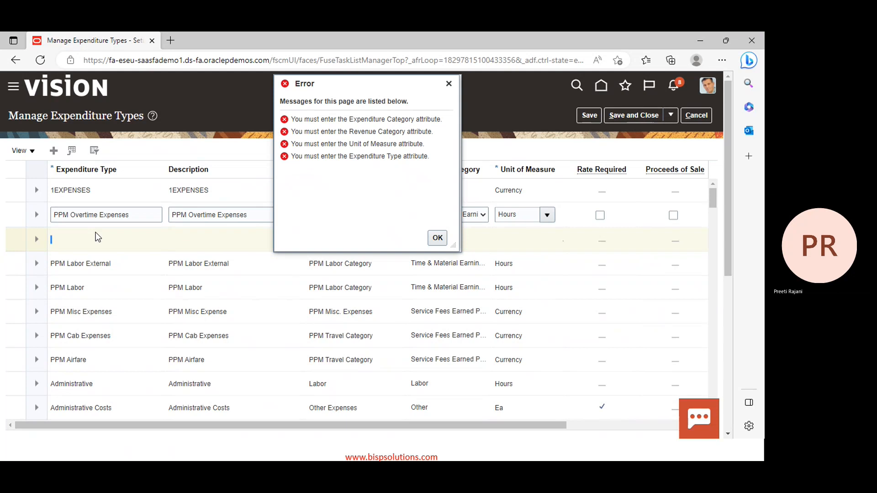
click(449, 85)
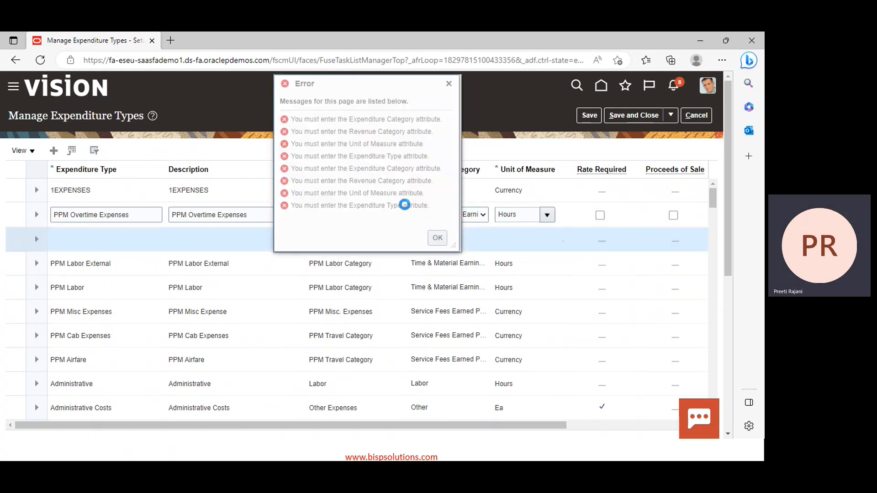
click(436, 237)
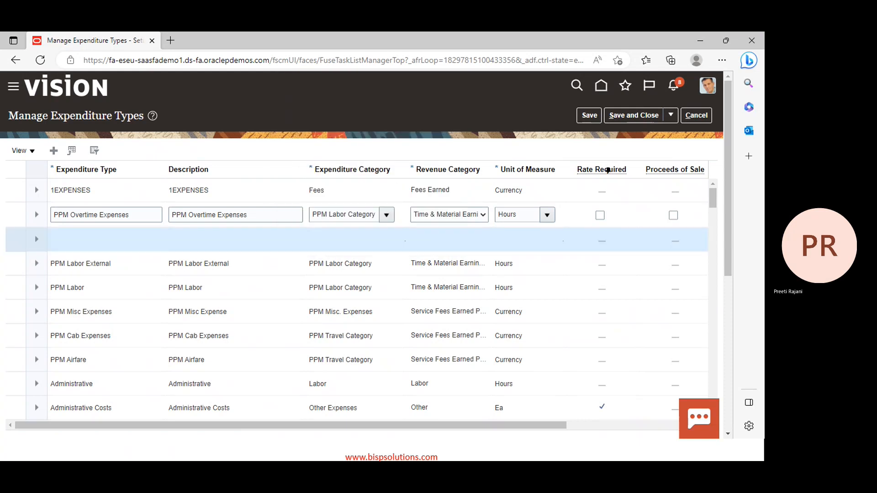
Cancel the unsaved expenditure type changes and reopen the Manage Expenditure Types task
click(696, 115)
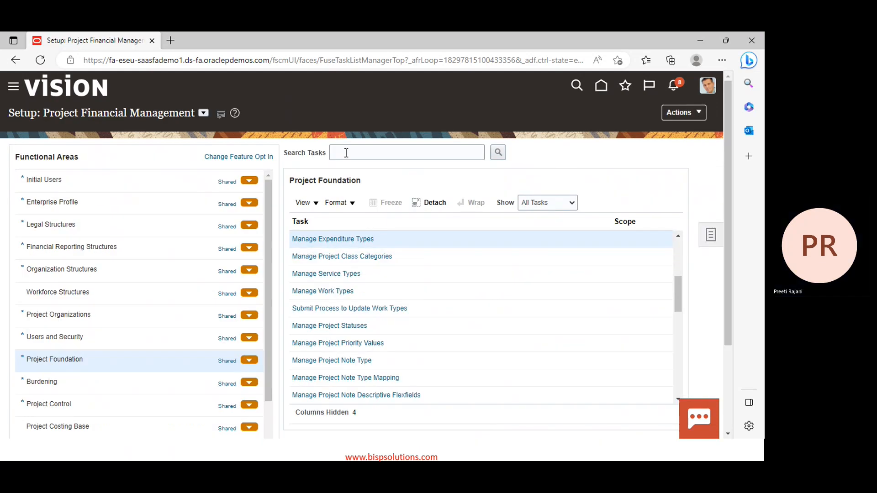
click(342, 240)
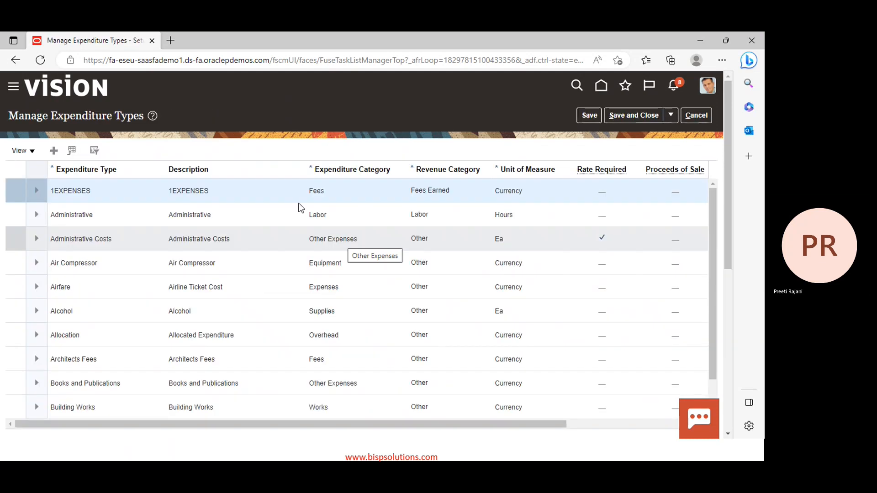
Filter the expenditure types by the name PPM and review the matching rows with their classes and assigned sets
click(94, 151)
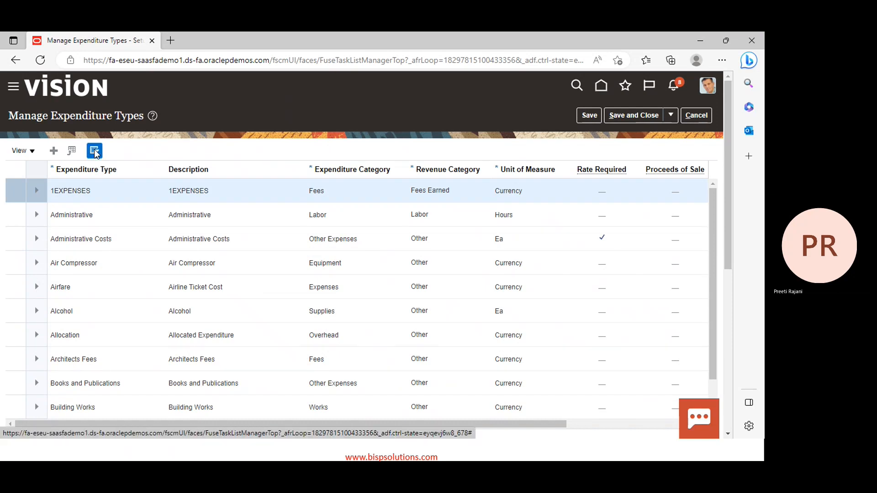
click(77, 168)
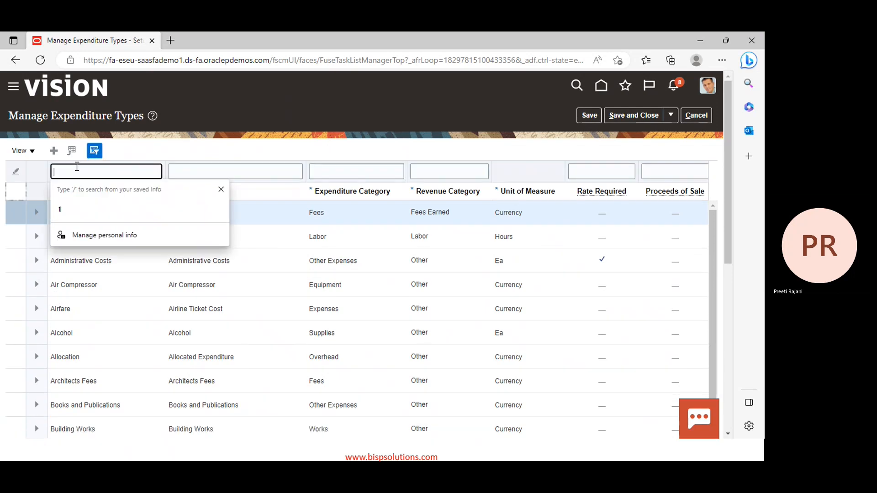
text(PPM)
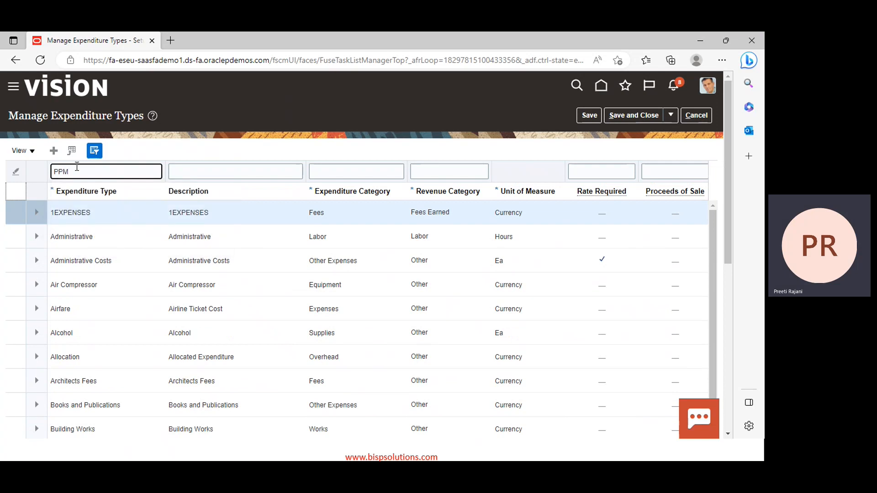
key(Return)
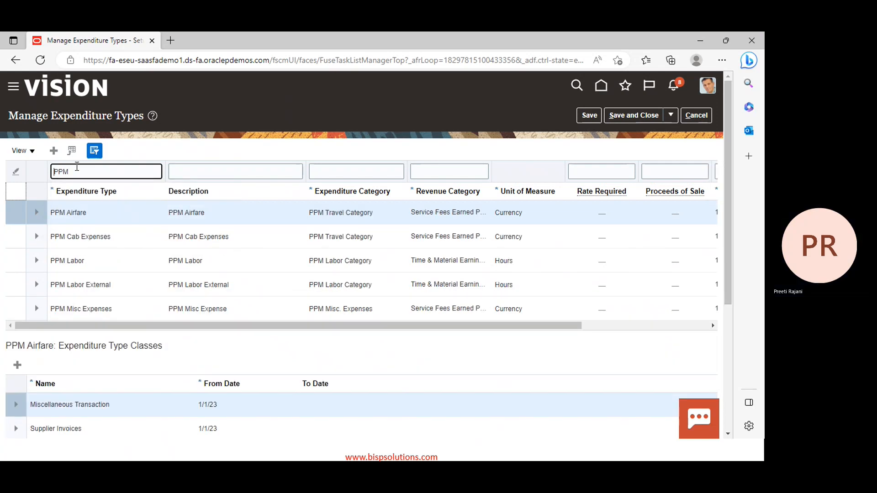
scroll(435, 269, down, 5)
scroll(103, 176, up, 2)
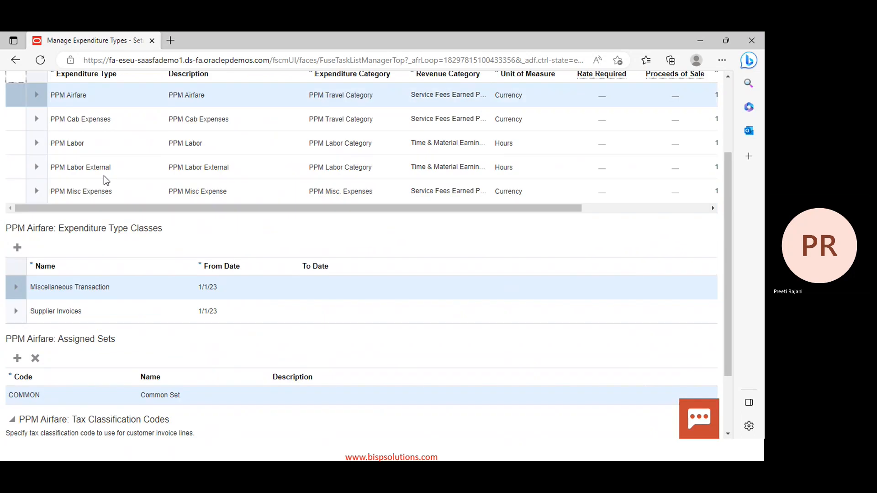
scroll(104, 180, up, 2)
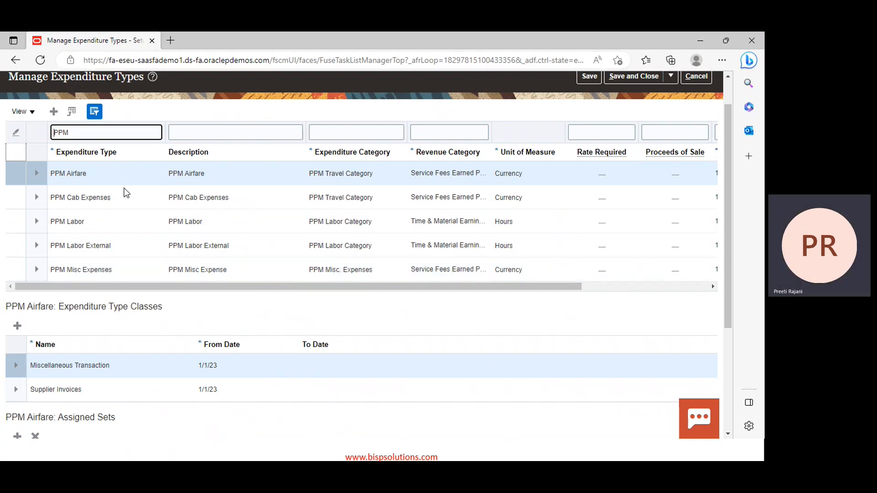
Add a new expenditure type named PPM Overtime with the same text as its description
click(54, 111)
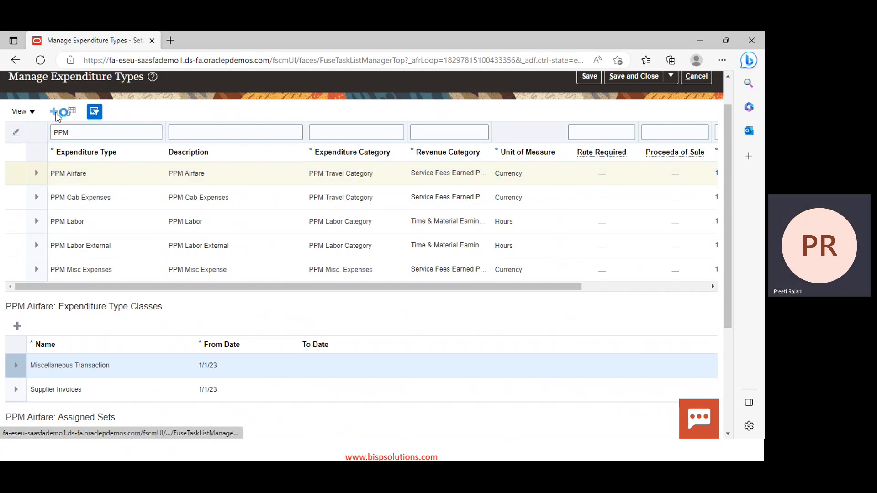
click(114, 167)
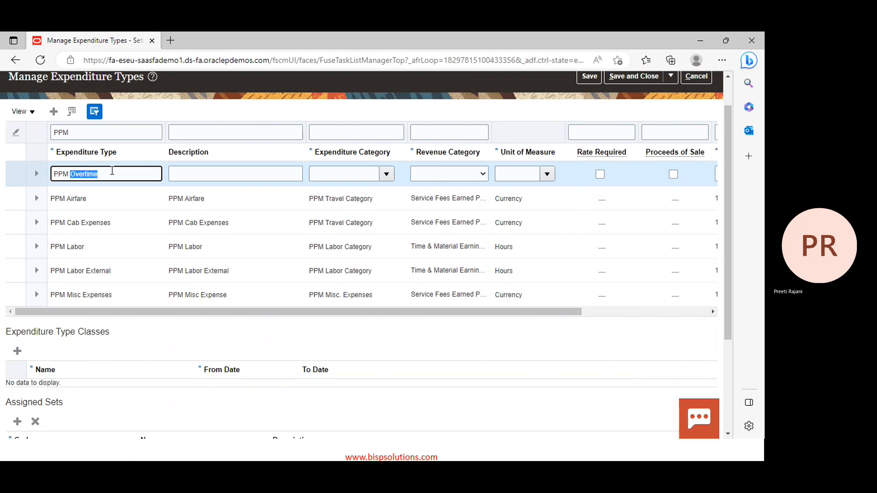
triple_click(112, 170)
key(ctrl+c)
click(205, 169)
key(ctrl+v)
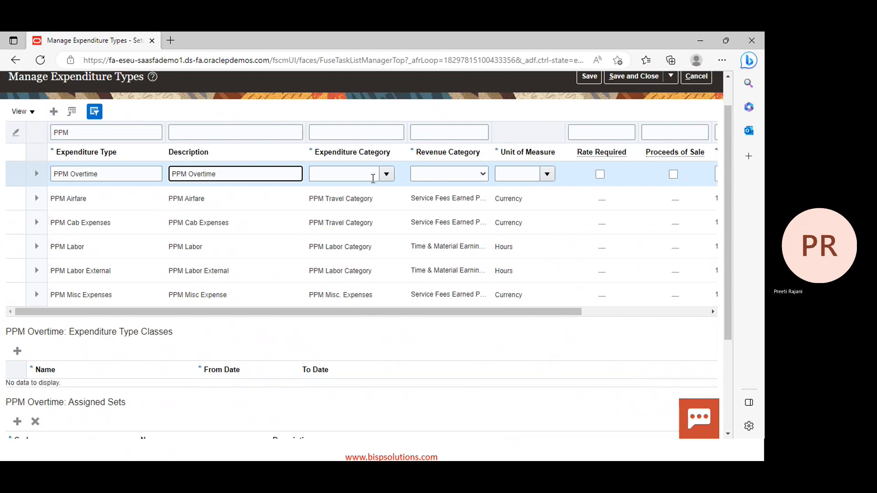
Set PPM Overtime's expenditure category to PPM Labor Category, revenue category to Time & Material Earning PPM and unit of measure to Hours
click(372, 176)
click(386, 174)
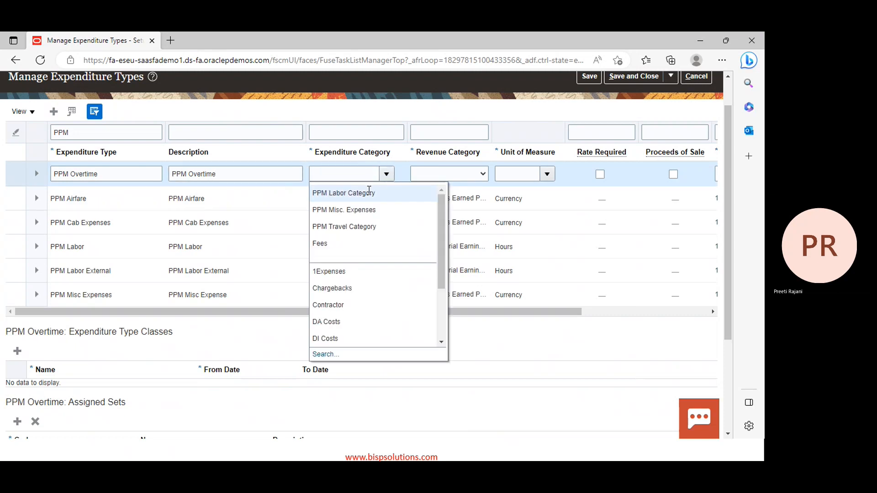
click(369, 193)
click(434, 174)
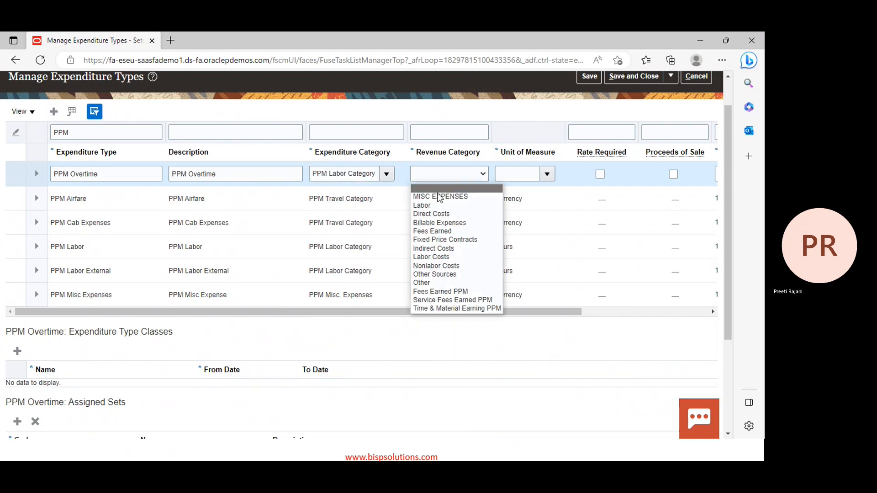
click(433, 309)
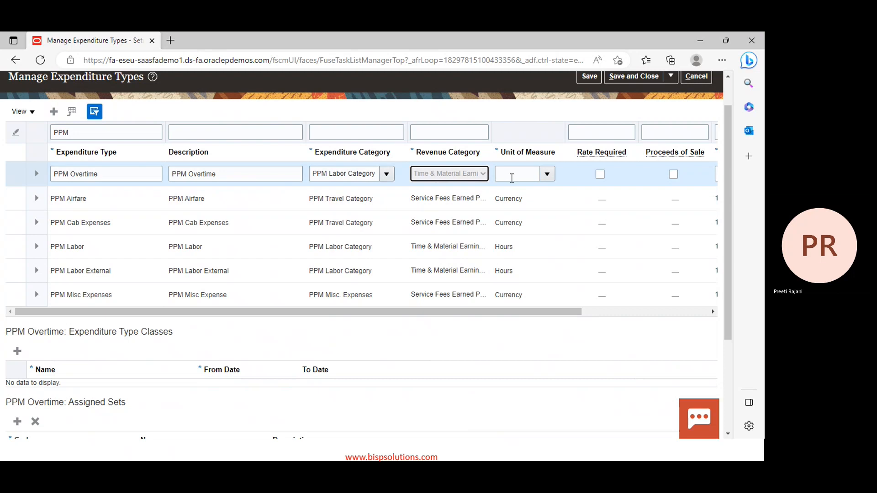
click(512, 177)
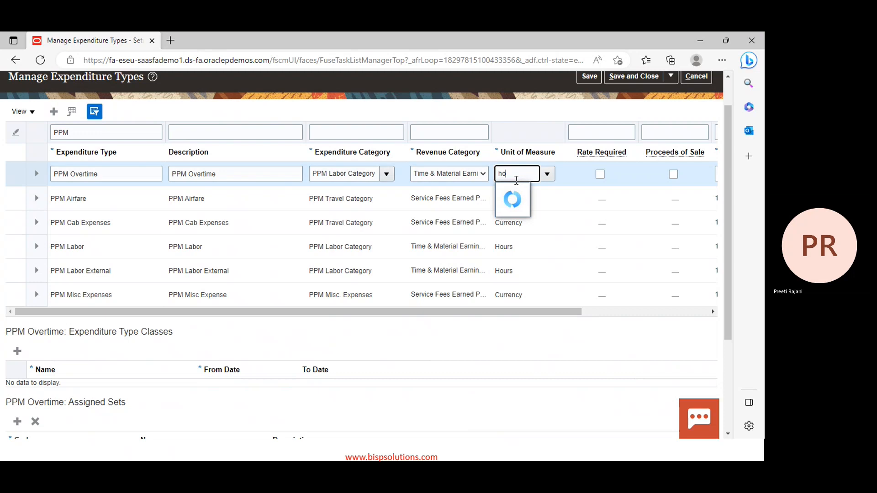
click(516, 192)
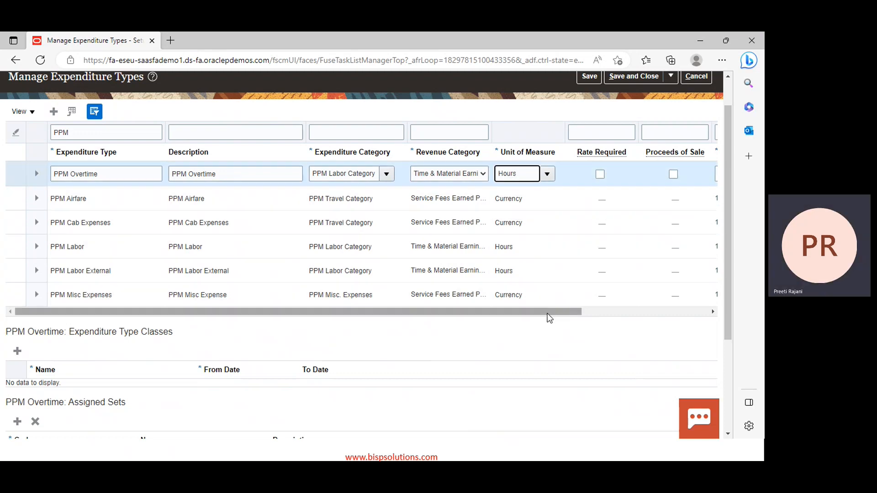
Set the From Date of the PPM Overtime expenditure type to 3/1/23
drag(547, 313, 671, 312)
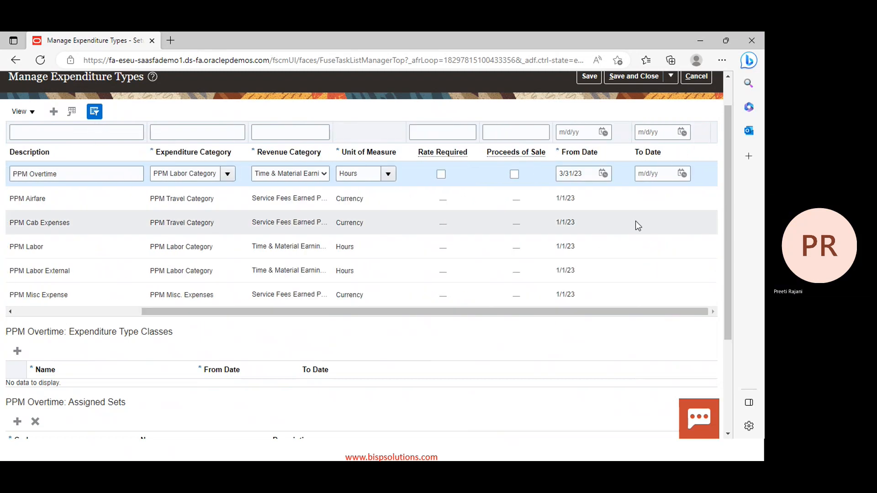
click(598, 174)
click(602, 174)
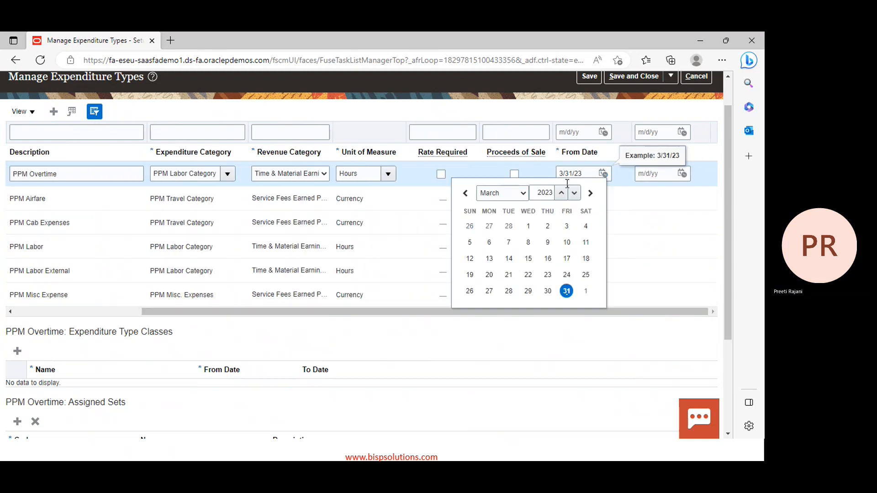
click(527, 226)
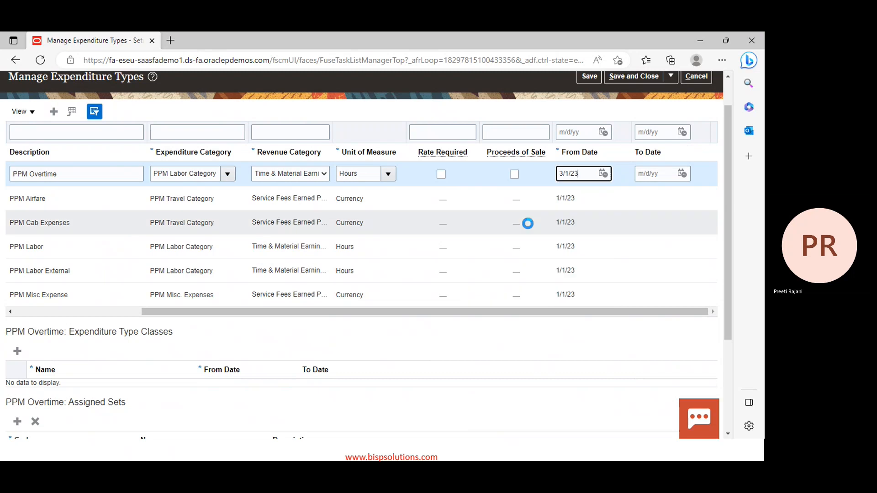
drag(599, 314, 473, 312)
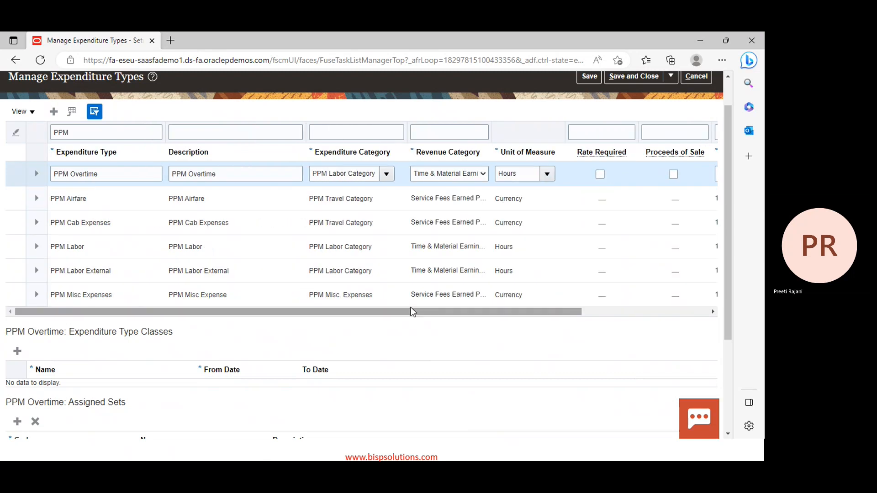
Add the Overtime expenditure type class to PPM Overtime
click(15, 351)
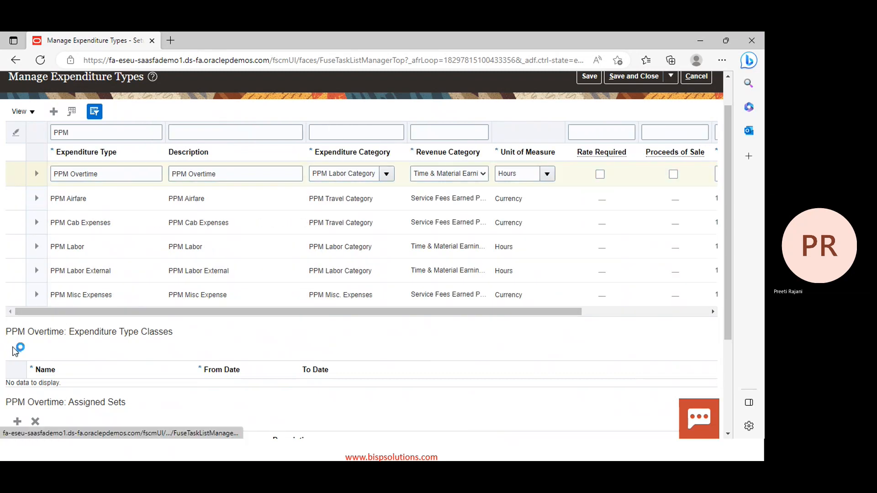
click(85, 392)
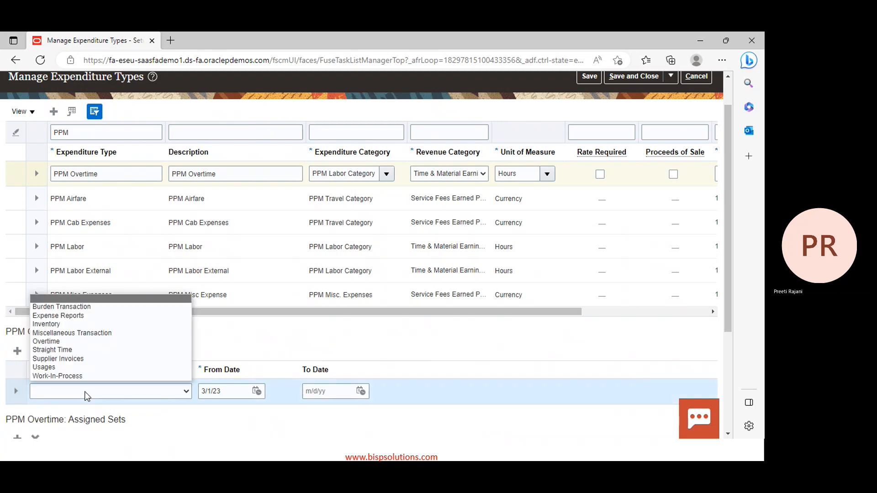
click(71, 342)
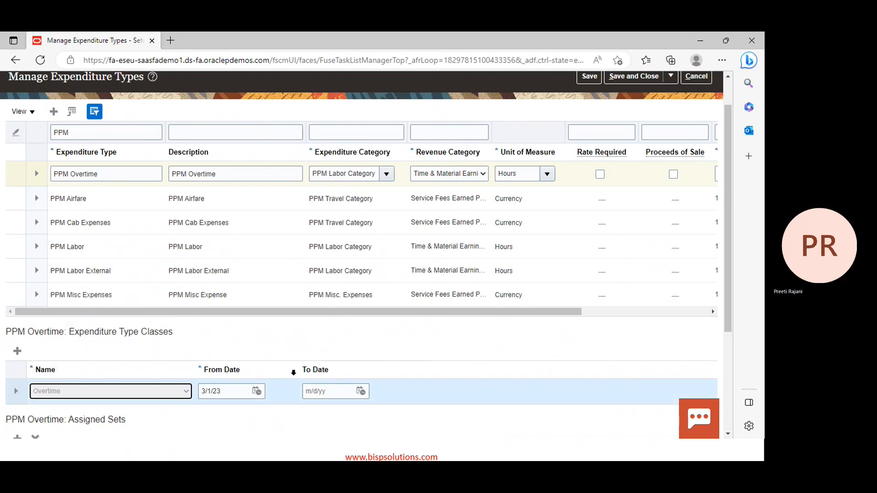
Assign the COMMON set to PPM Overtime and save the expenditure type
scroll(29, 291, down, 3)
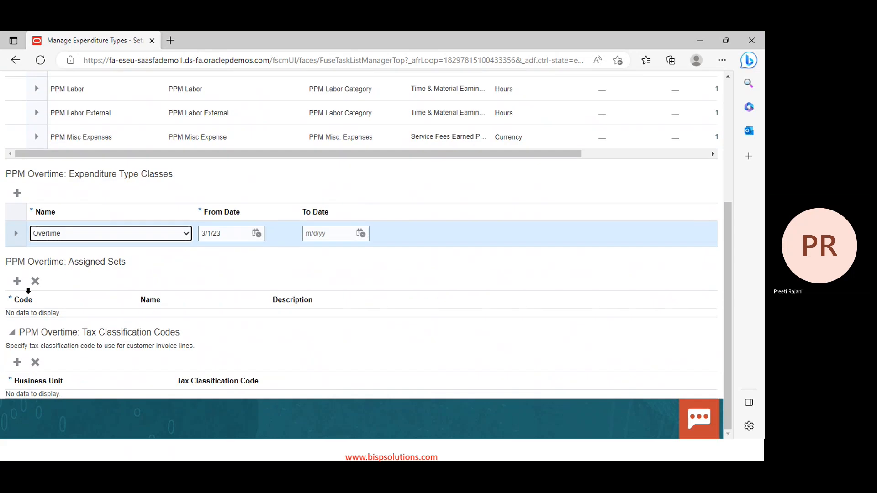
click(17, 281)
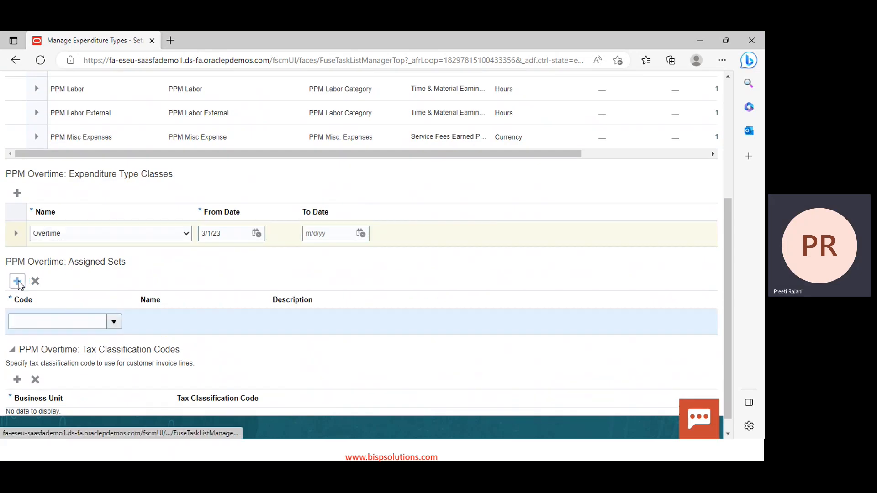
click(114, 321)
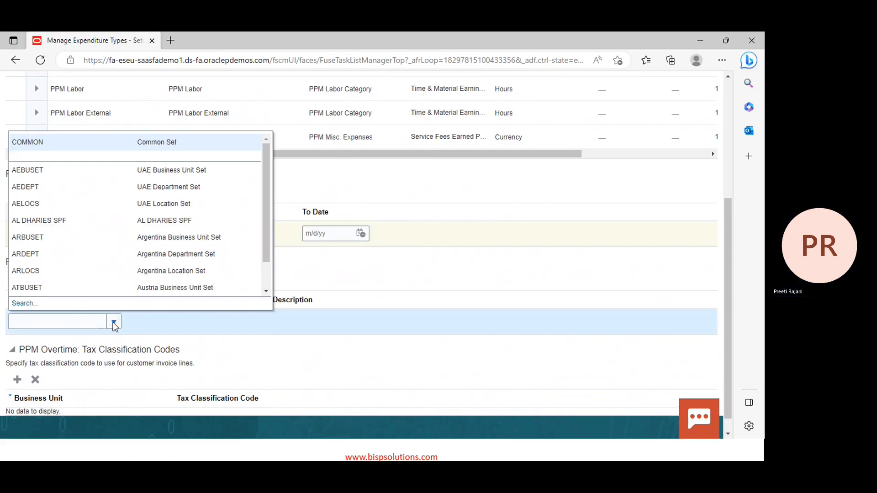
click(20, 144)
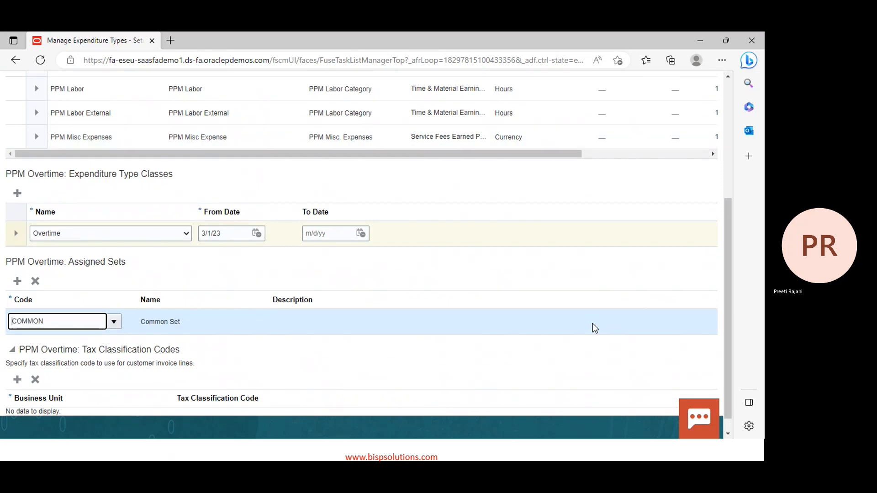
scroll(592, 324, up, 5)
click(589, 115)
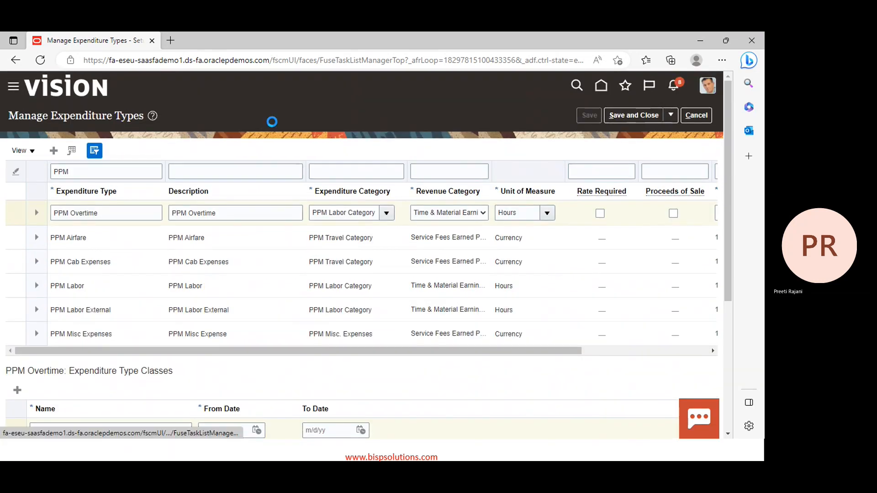
Add a new expenditure type named PPM Material with the description PPM Material
click(54, 151)
click(85, 213)
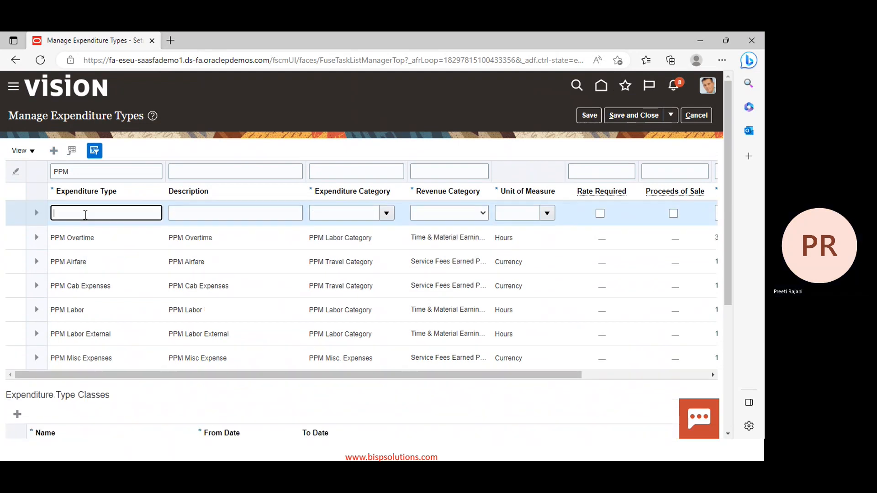
text(PPm)
text(M Mater)
text(ial)
click(287, 214)
text(PP)
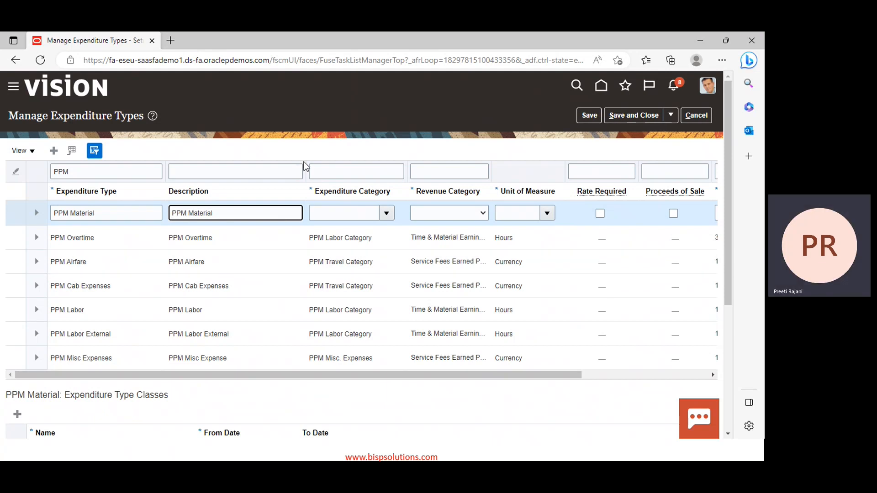
Set PPM Material's expenditure category to PPM Misc. Expenses and its revenue category to Time & Material Earning PPM
click(387, 214)
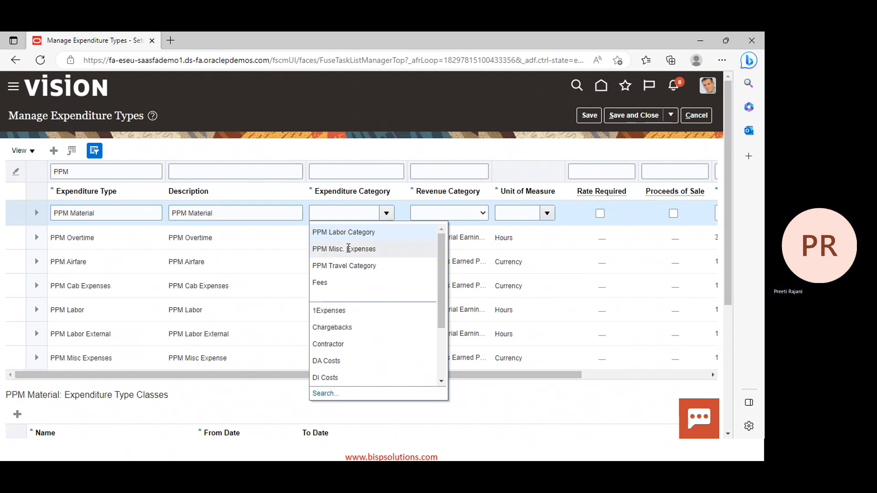
click(348, 248)
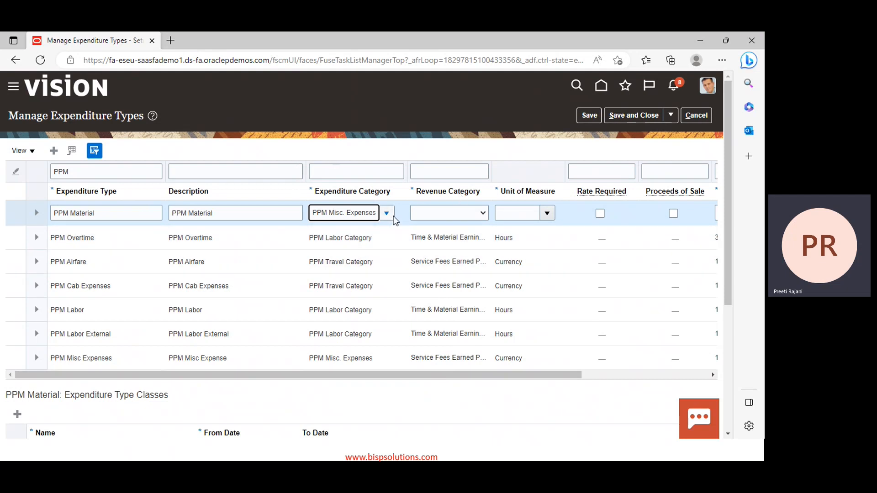
click(463, 215)
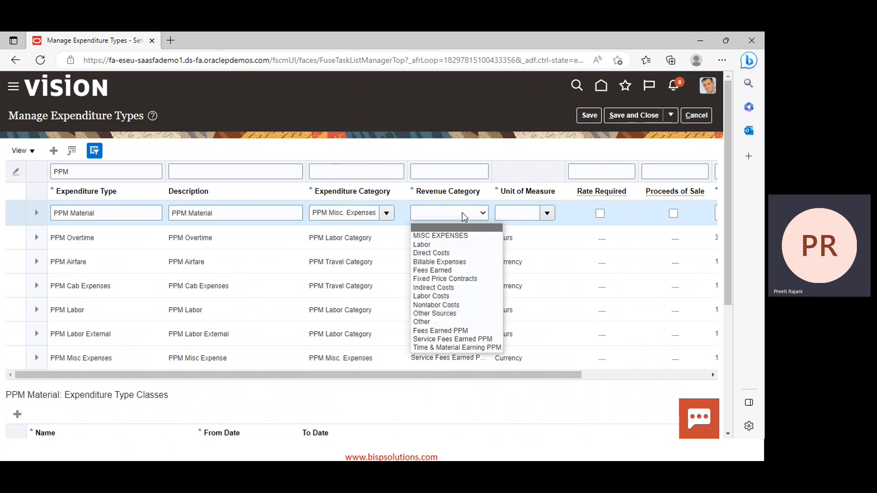
click(445, 349)
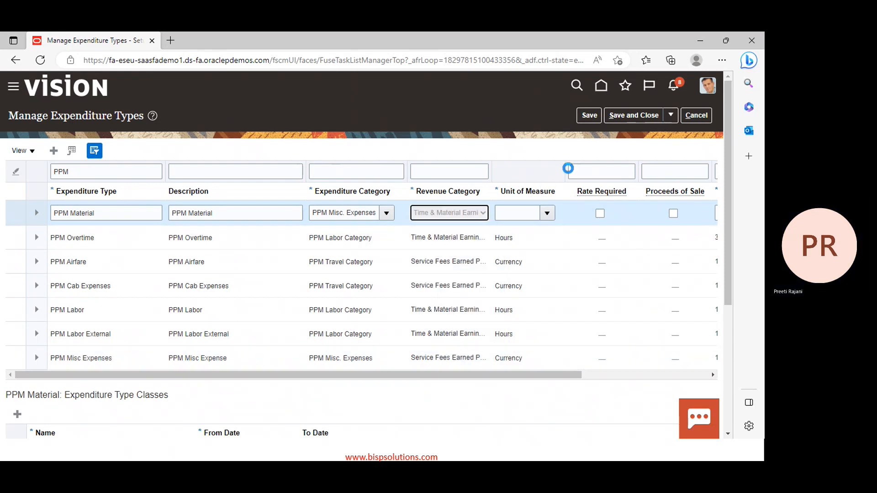
Search the units of measure for Ea and set it as PPM Material's unit of measure
click(547, 213)
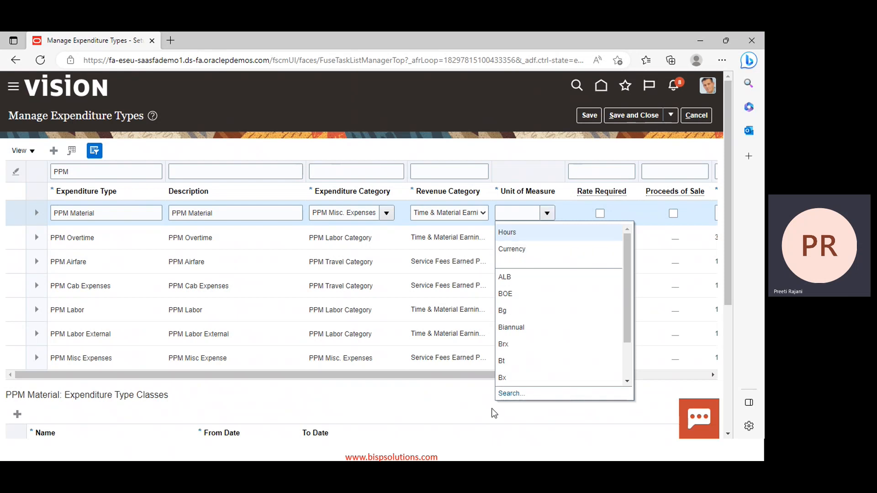
click(506, 394)
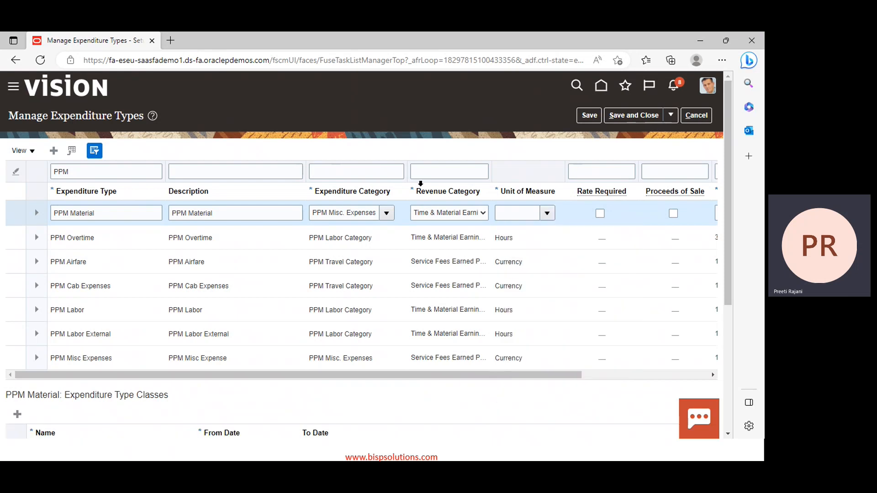
click(402, 221)
text(Each)
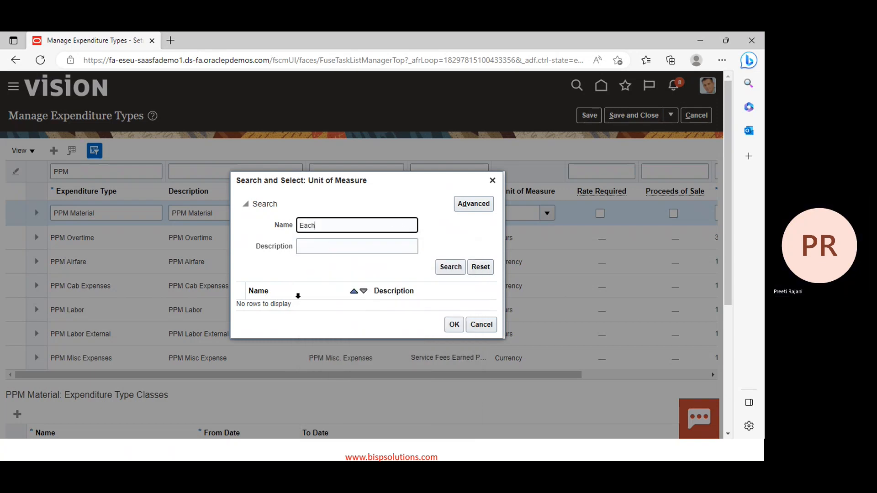
click(448, 268)
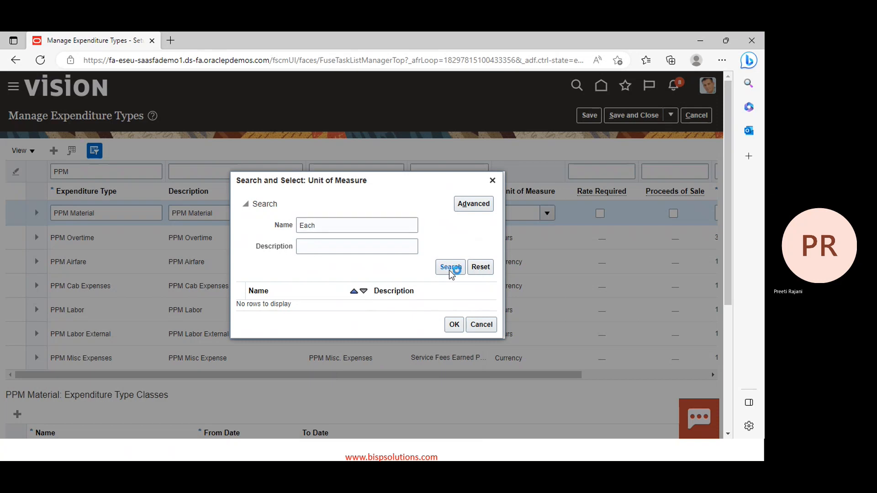
click(346, 232)
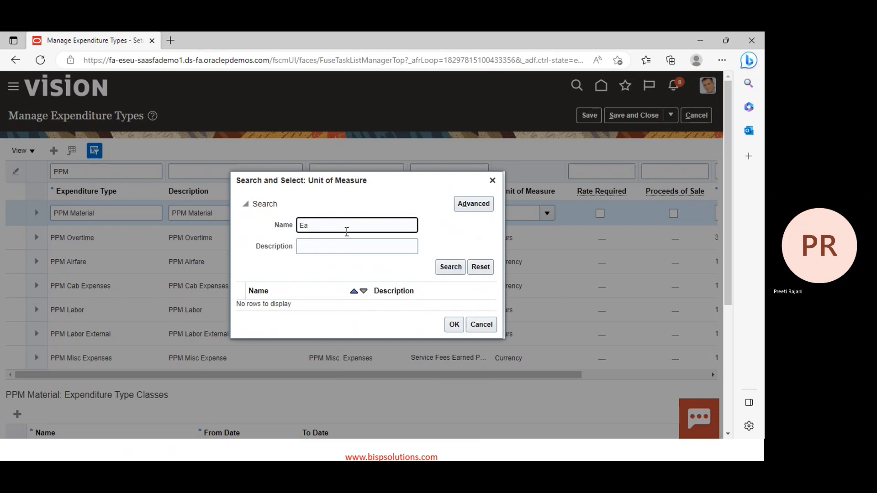
key(Return)
click(288, 303)
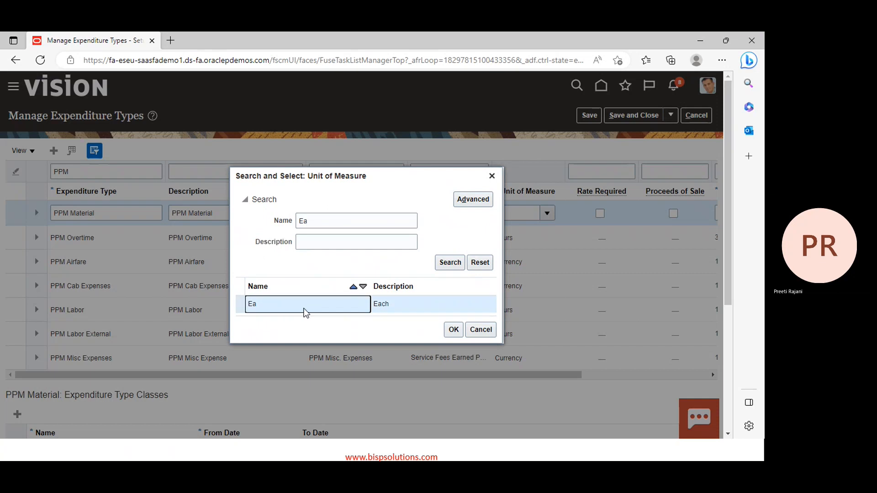
click(453, 330)
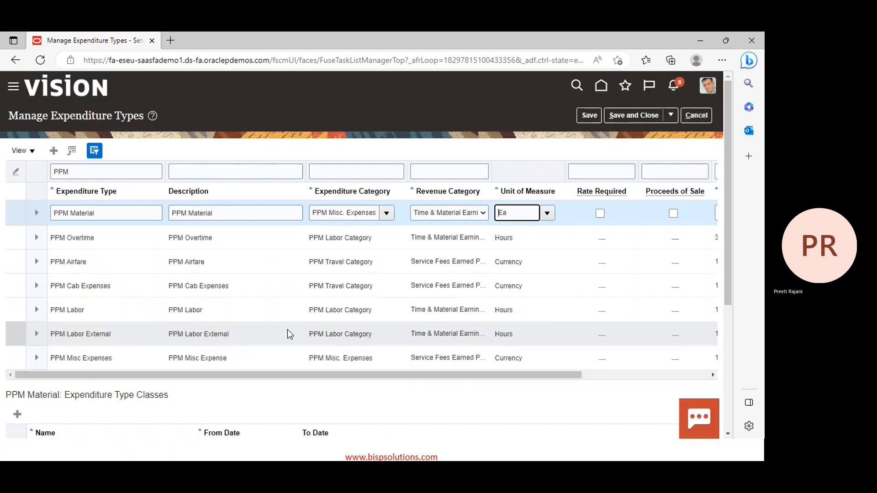
Set the From Date of the PPM Material expenditure type to 1/1/23
drag(522, 372, 649, 371)
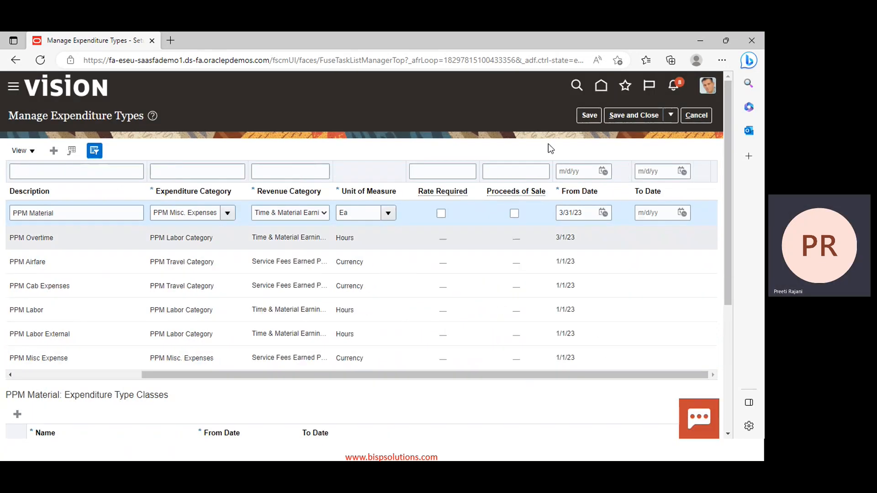
click(603, 214)
click(502, 232)
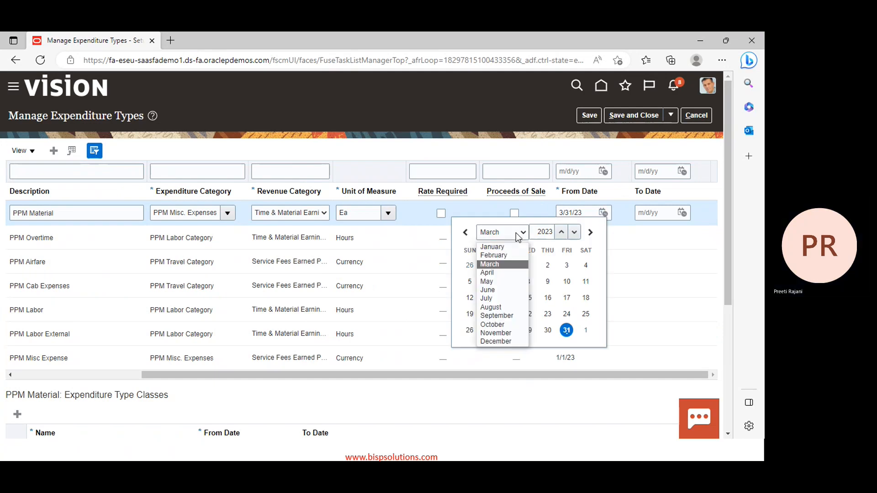
click(493, 244)
click(470, 265)
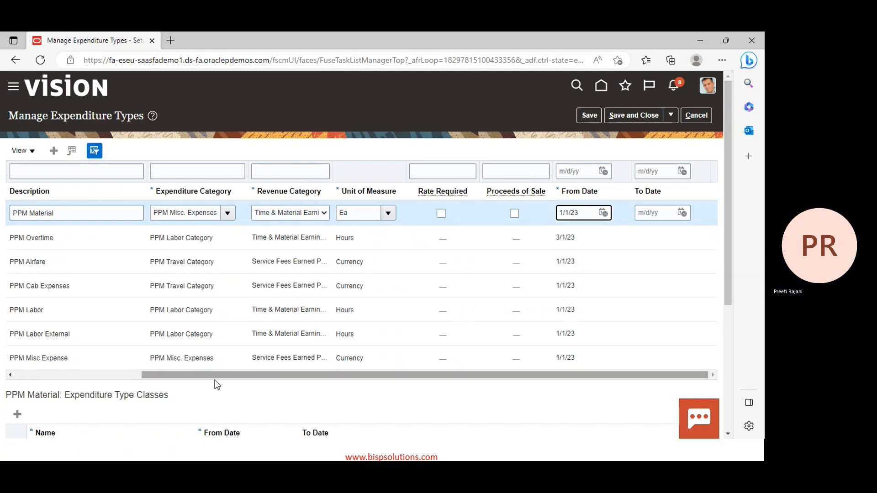
Add the Inventory expenditure type class to PPM Material
drag(689, 371, 153, 385)
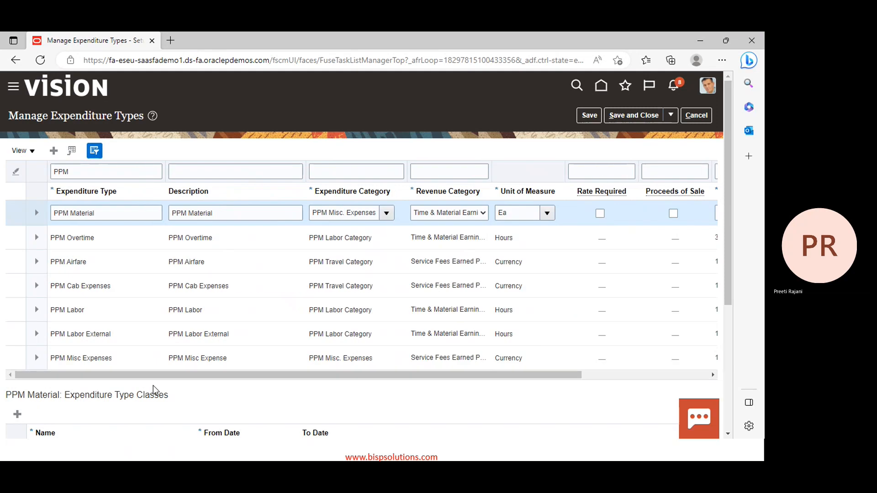
scroll(153, 385, down, 3)
click(19, 304)
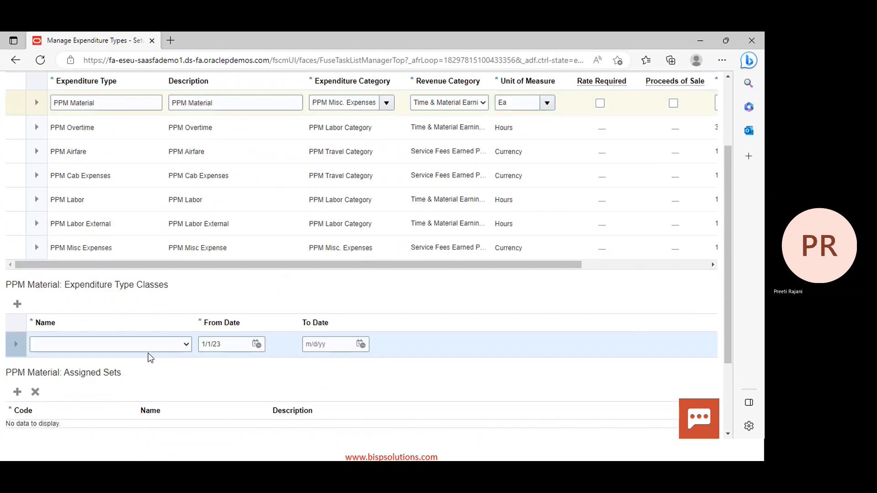
click(168, 346)
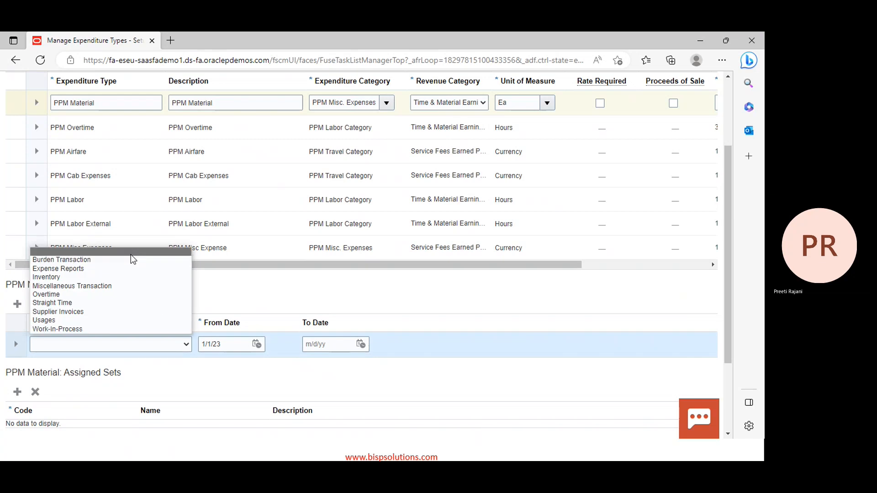
click(111, 276)
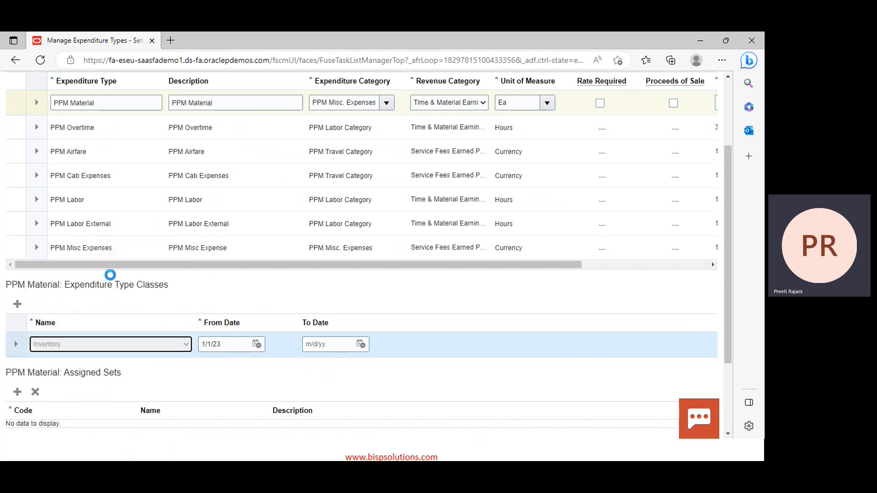
Assign the COMMON set to the PPM Material expenditure type
click(17, 391)
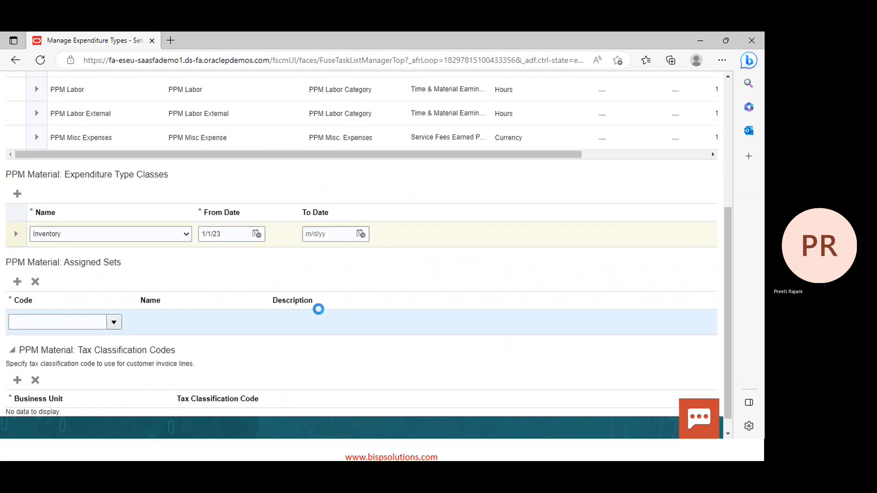
click(114, 322)
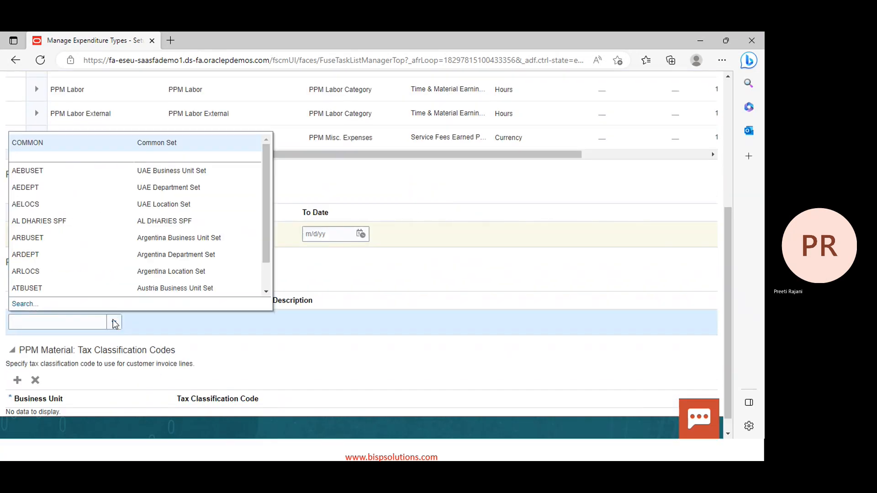
click(87, 144)
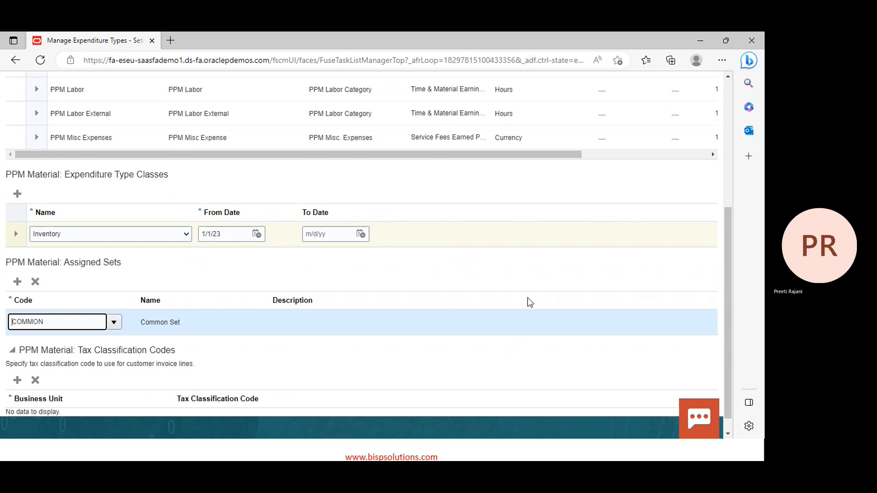
Add a new expenditure type named PPM Usage
scroll(533, 331, up, 5)
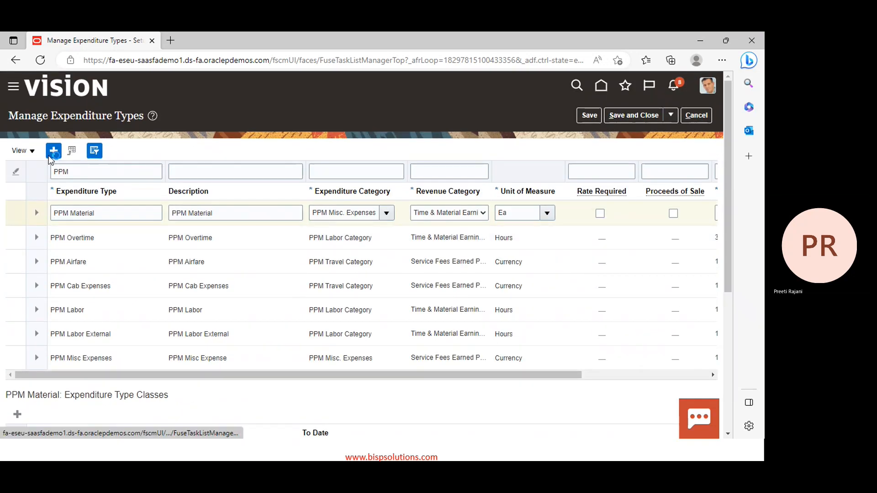
click(49, 156)
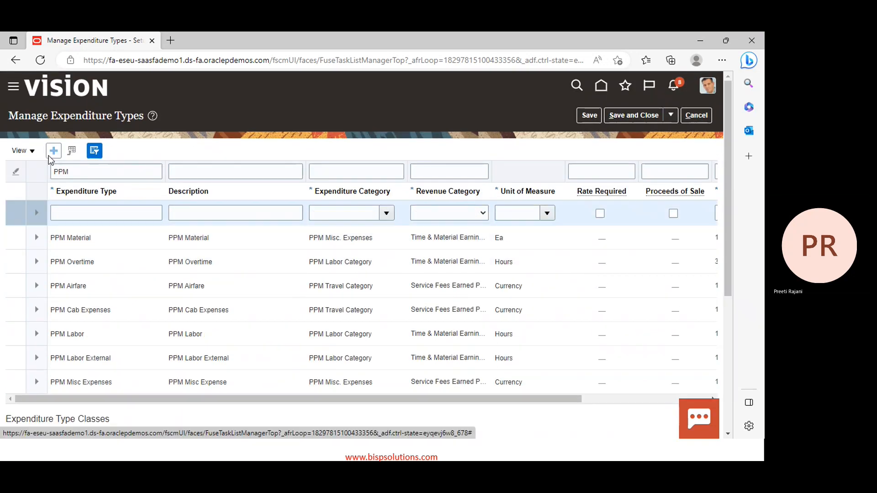
click(74, 213)
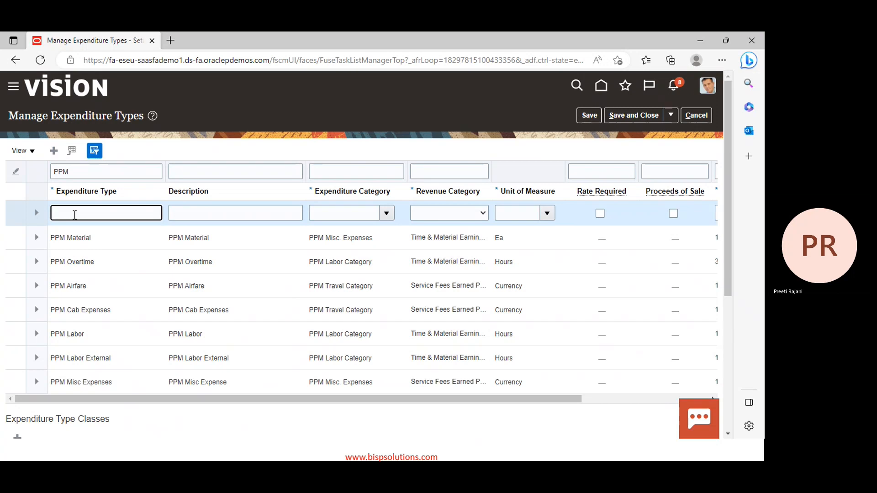
text(PPM )
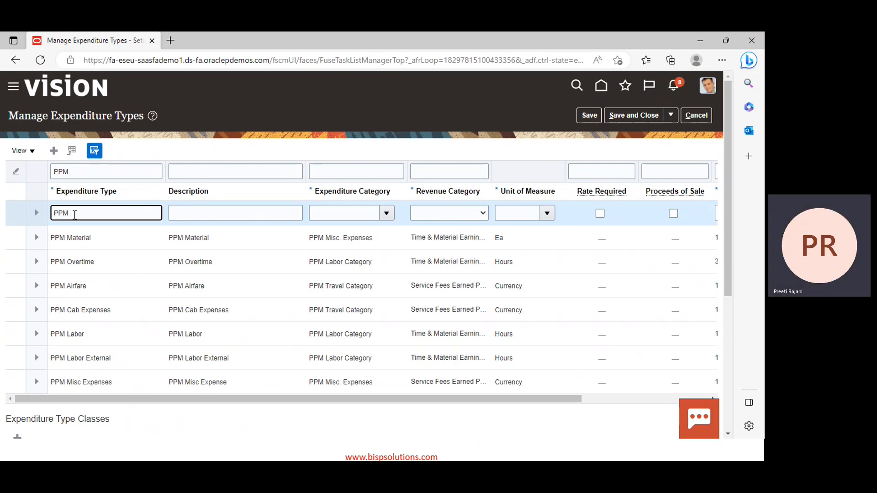
text(Usage)
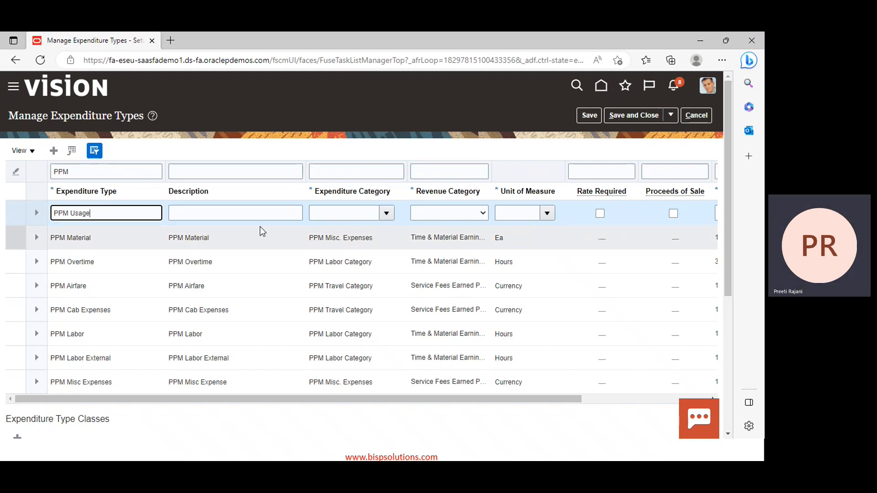
Set PPM Usage's expenditure category to PPM Misc. Expenses and its revenue category to Fees Earned PPM
click(386, 214)
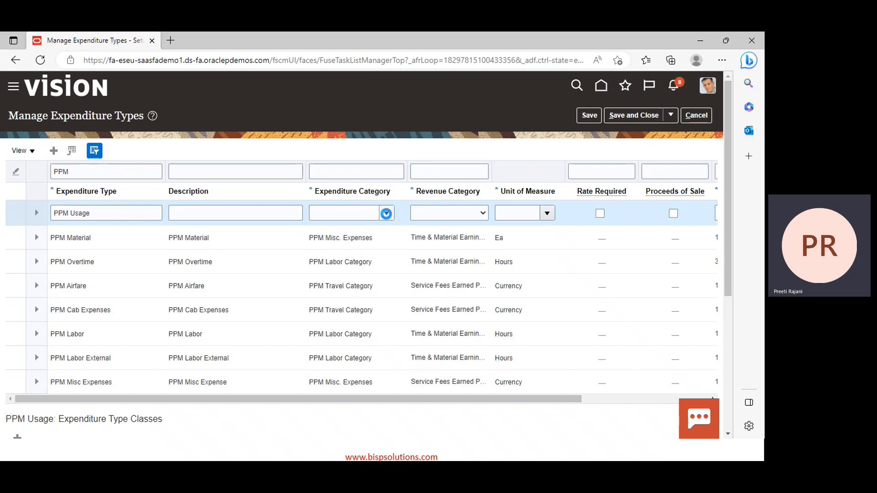
click(386, 213)
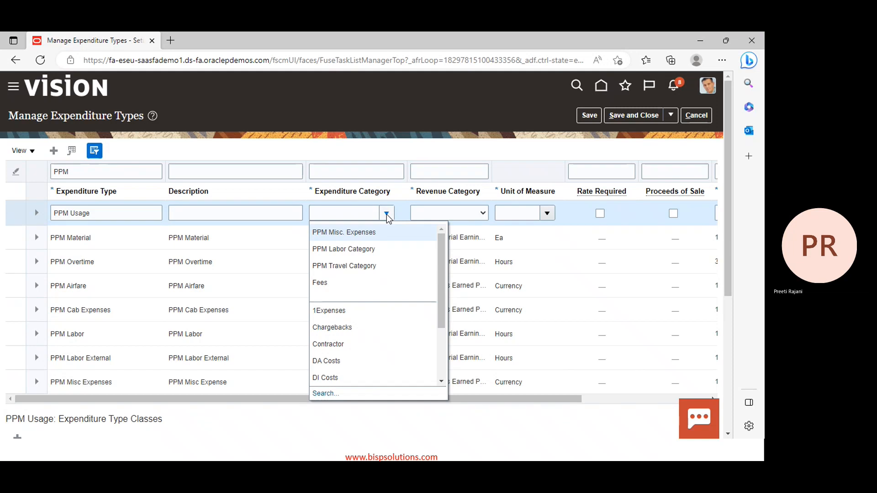
click(342, 233)
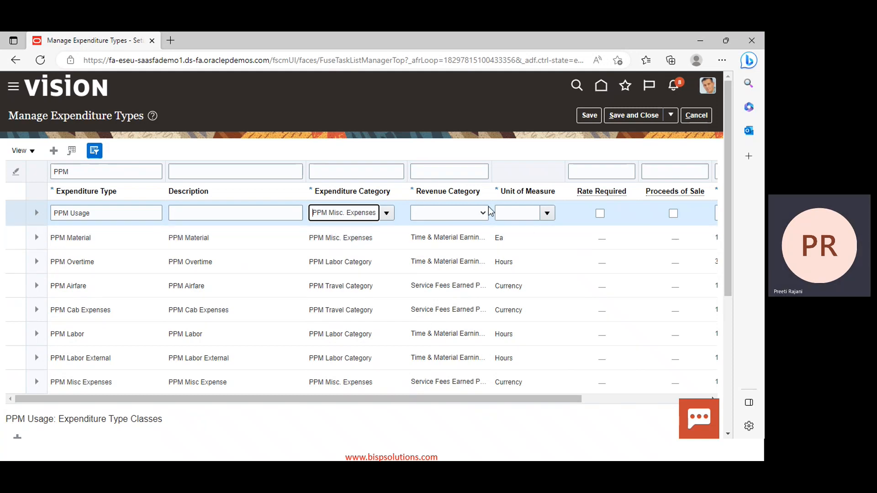
click(477, 212)
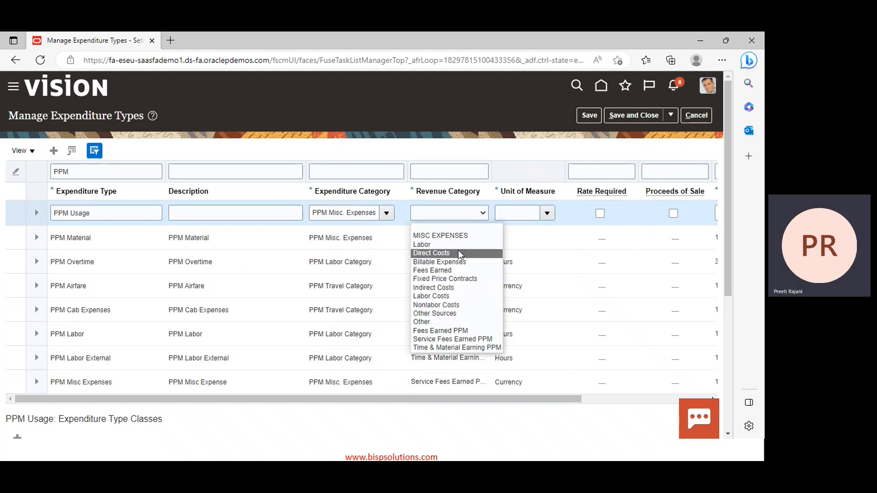
click(435, 331)
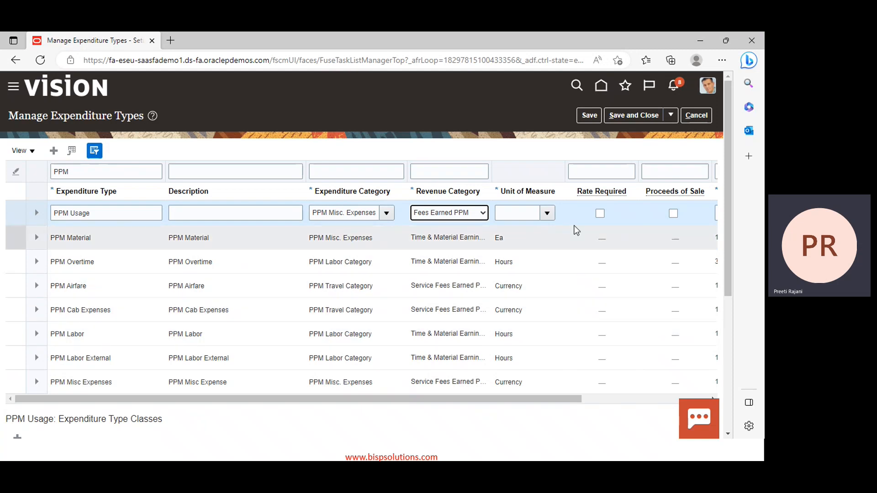
Set the unit of measure of PPM Usage to Hours
click(548, 214)
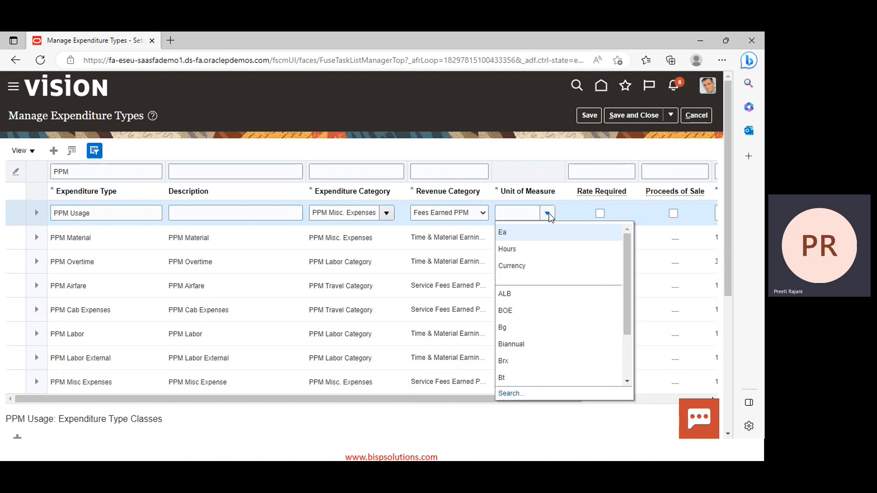
click(517, 249)
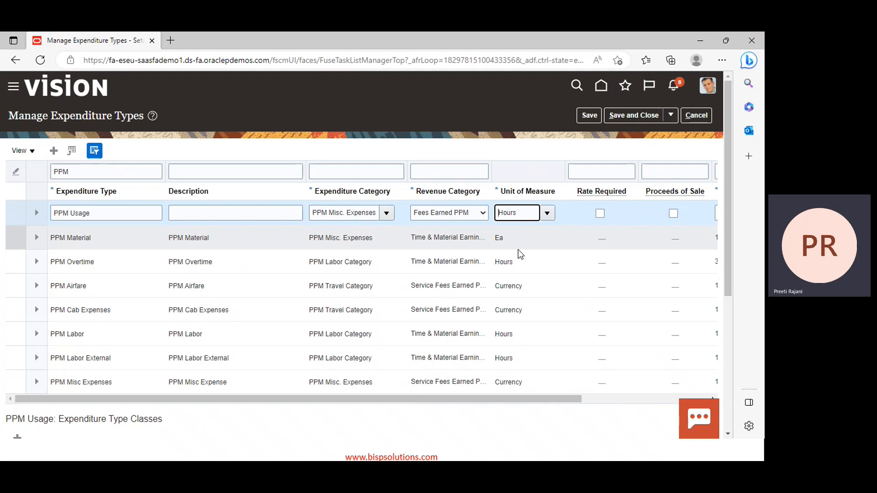
click(547, 214)
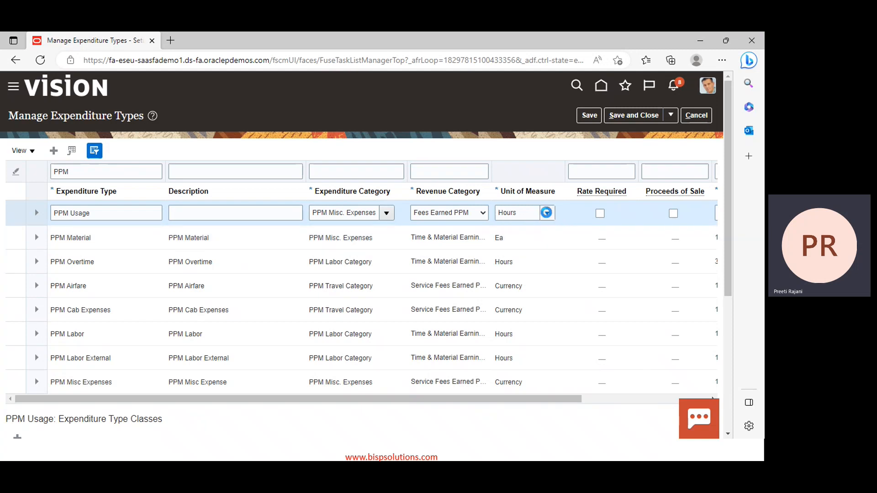
click(548, 213)
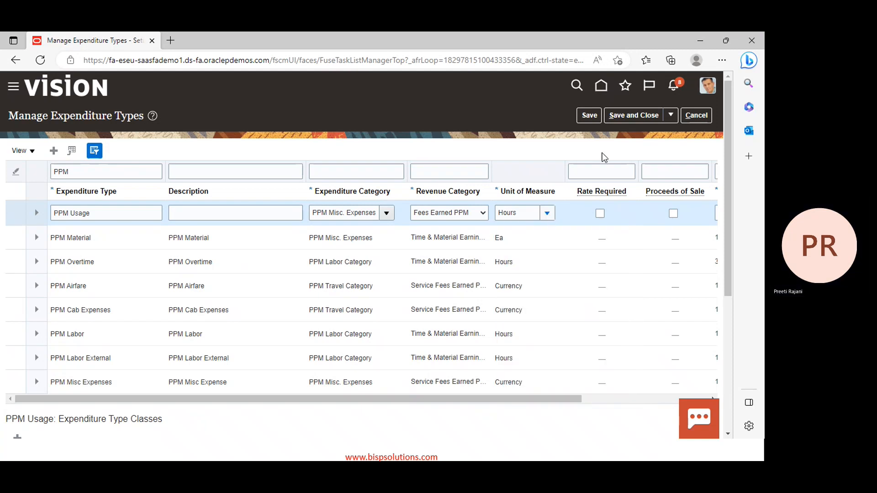
Set the From Date of the PPM Usage expenditure type to 1/1/23
drag(505, 402, 631, 400)
click(603, 212)
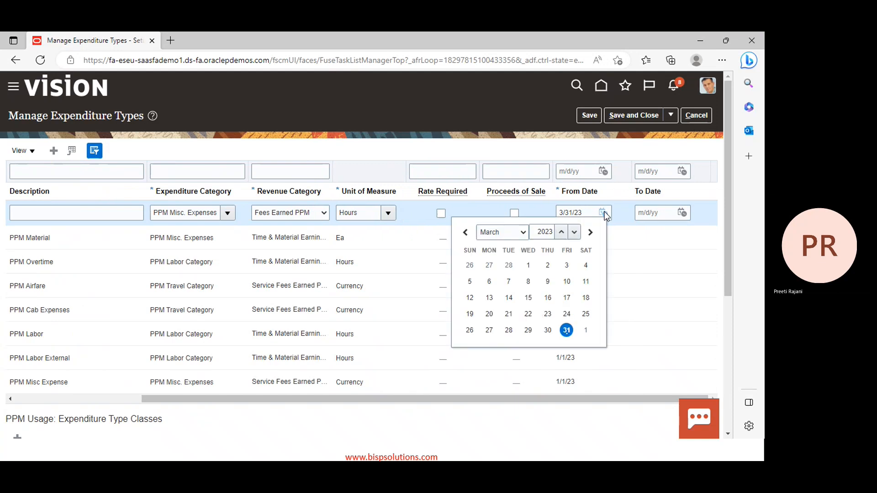
click(512, 233)
click(508, 247)
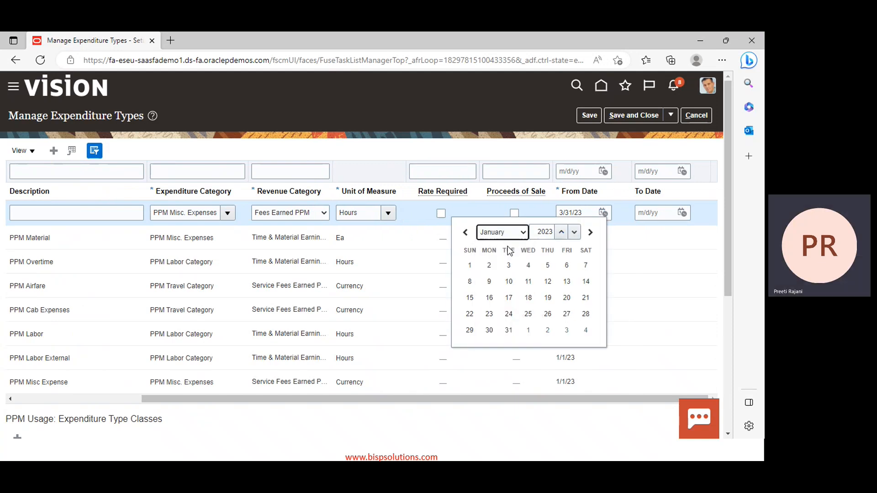
click(470, 265)
Add the Usages expenditure type class to PPM Usage
drag(529, 401, 4, 371)
scroll(34, 294, down, 3)
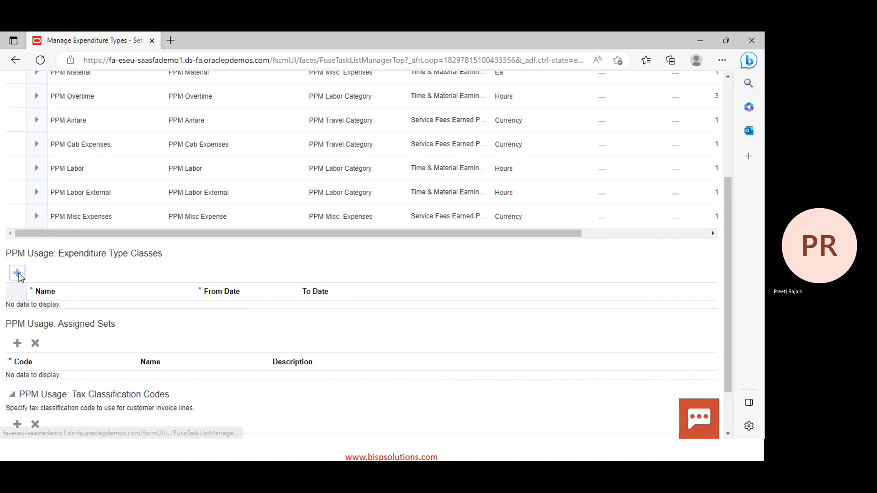
click(19, 274)
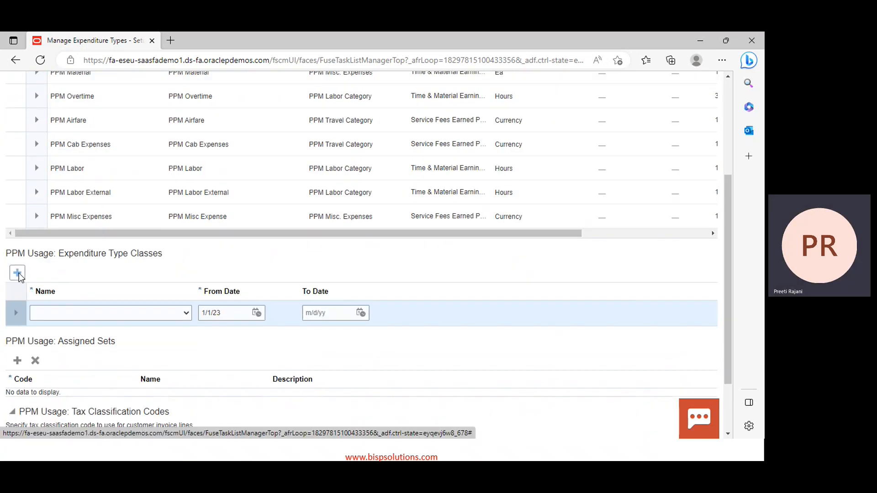
click(186, 313)
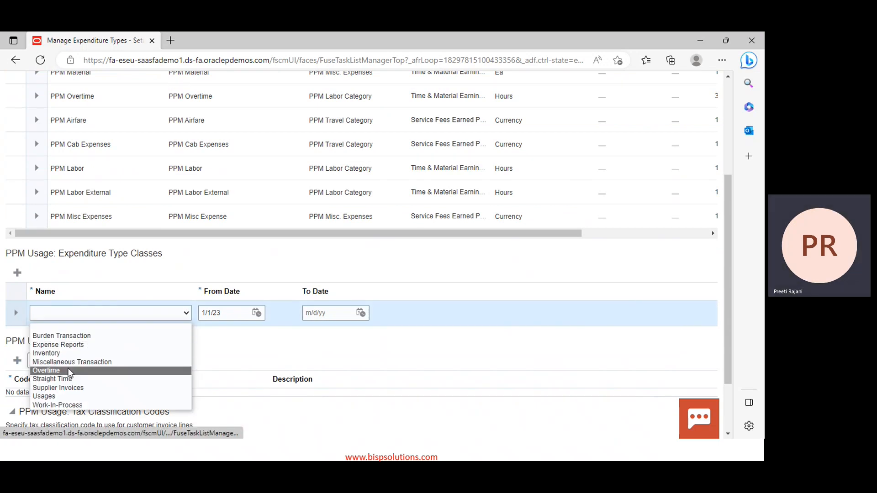
click(68, 396)
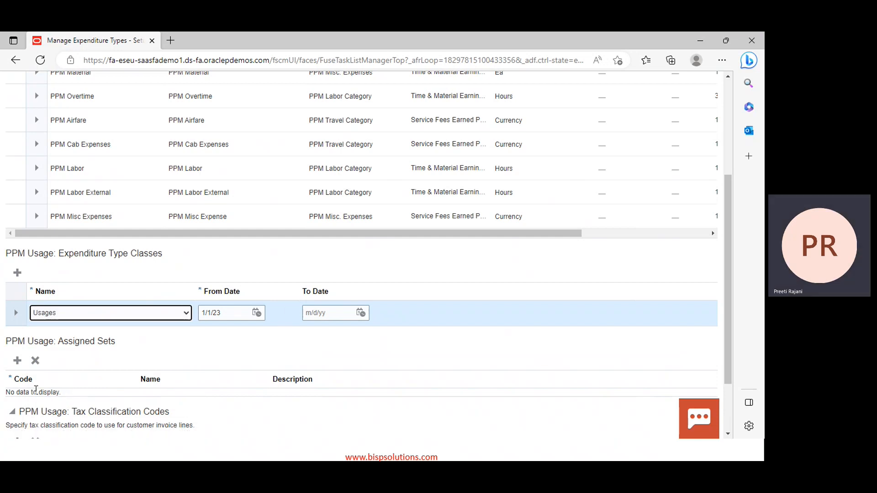
Assign the COMMON set to PPM Usage and save the expenditure type
click(17, 361)
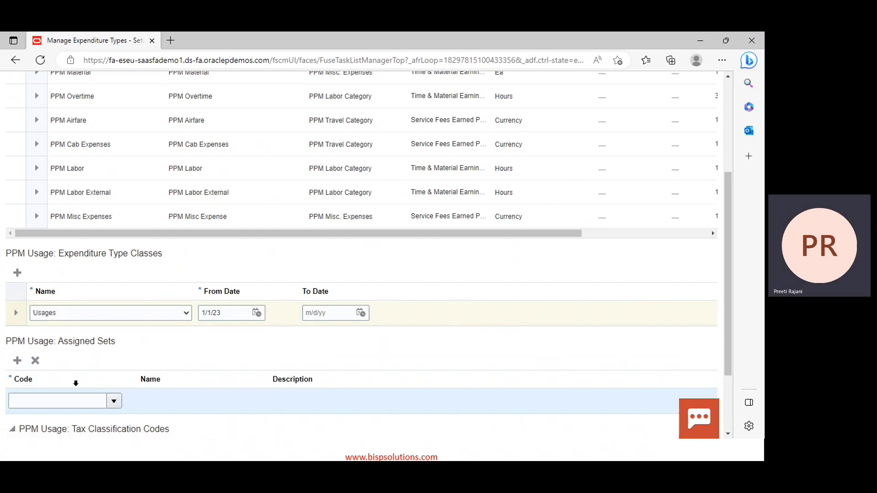
click(76, 401)
text(Common)
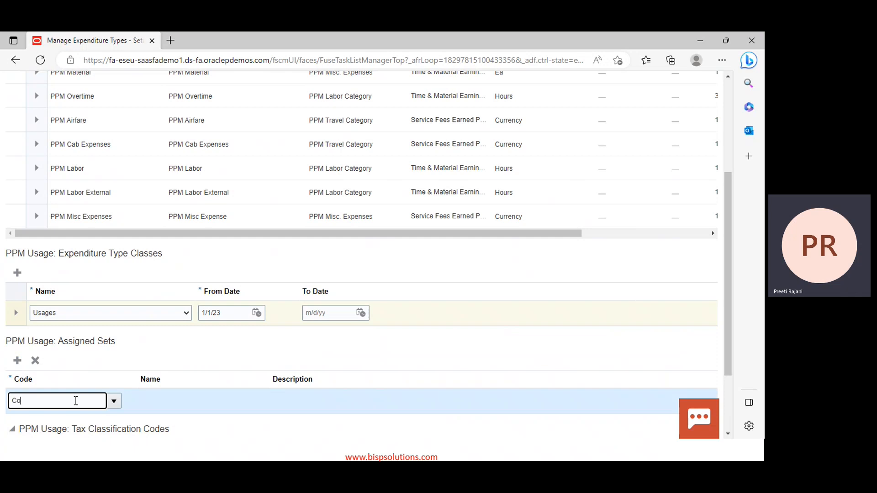
text(\)
key(Tab)
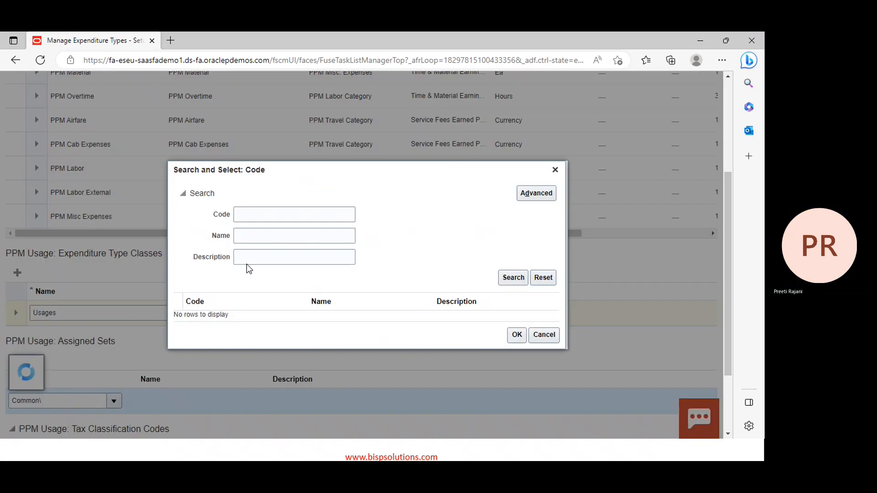
click(297, 217)
text(common)
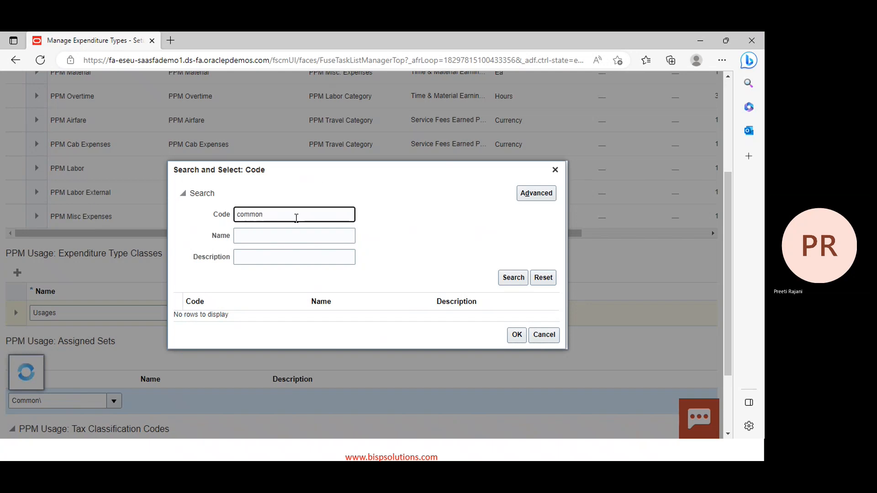
key(Return)
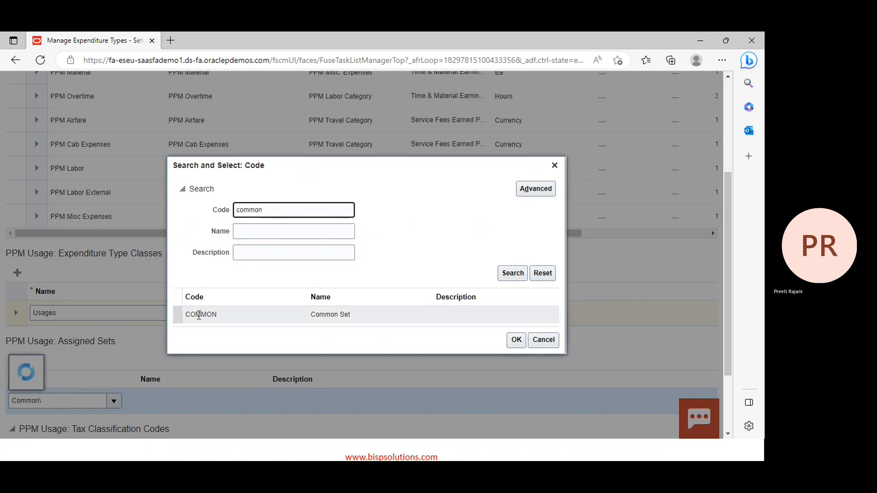
click(210, 315)
click(515, 340)
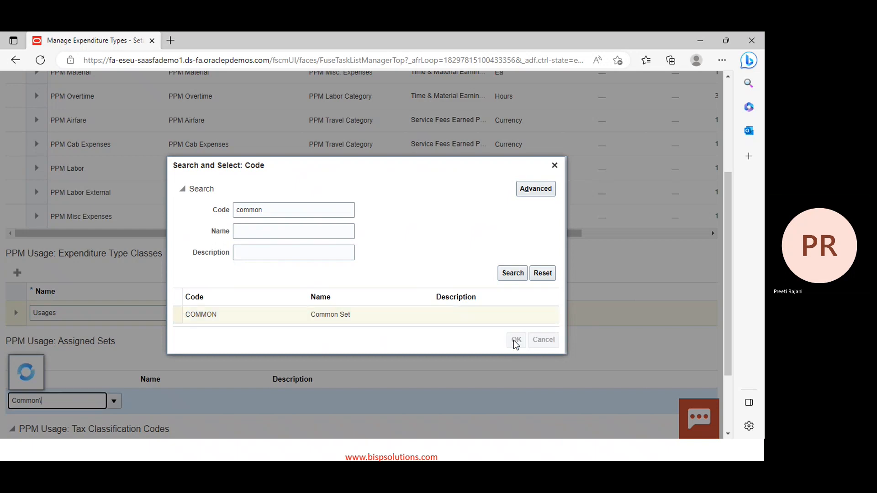
scroll(144, 432, up, 1)
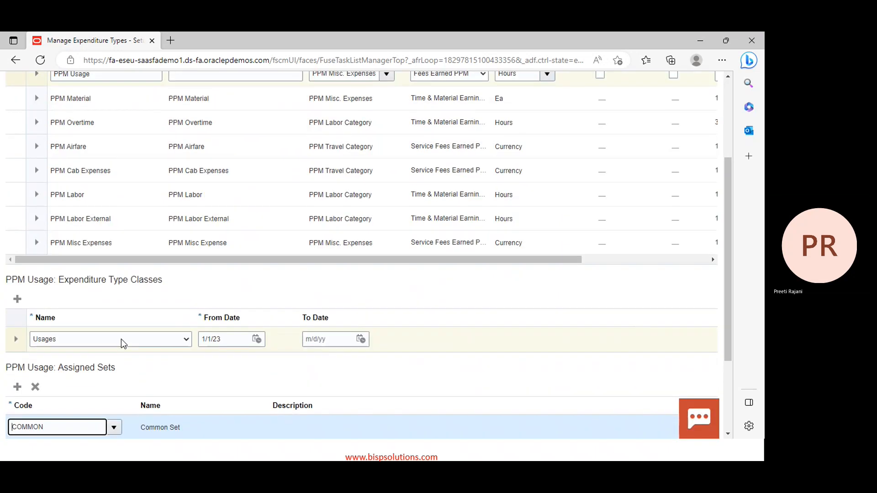
scroll(121, 339, up, 3)
click(591, 118)
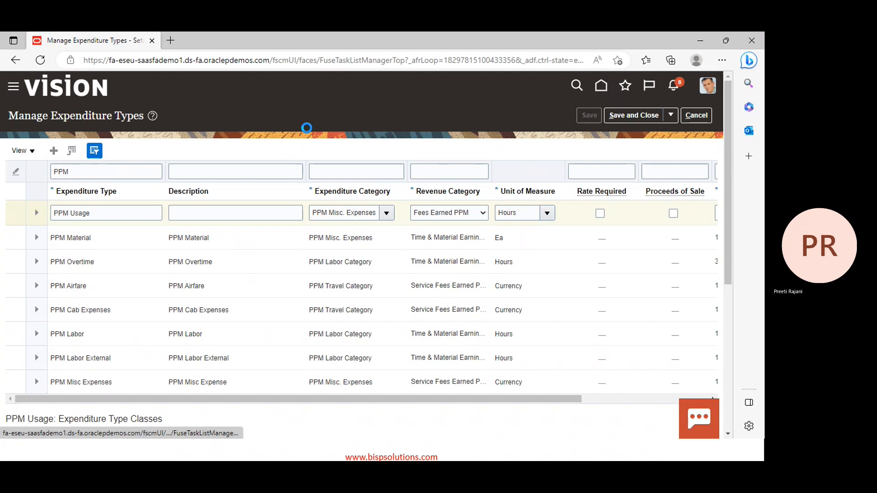
Add a new expenditure type named PPM Burden with the description PPM Burden
click(53, 151)
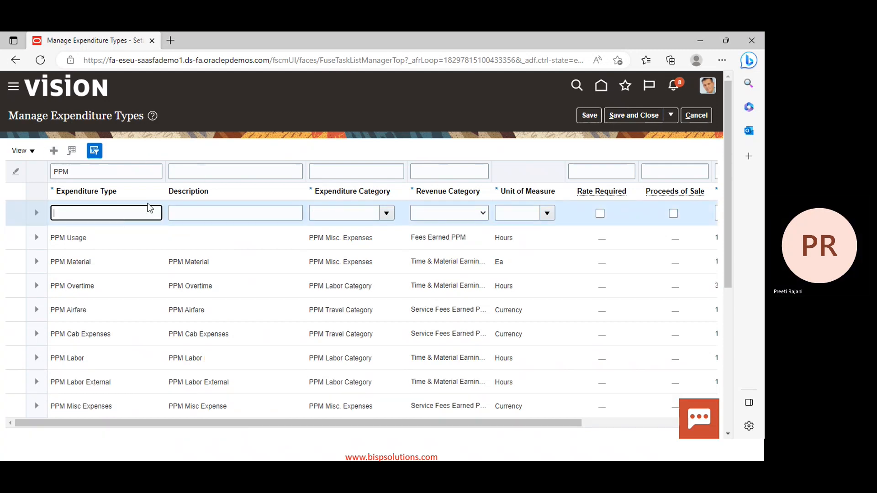
text(PPM)
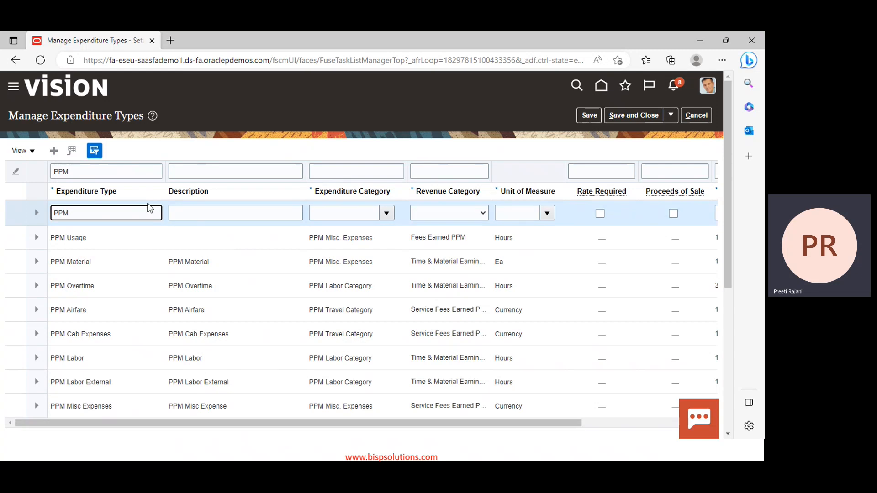
text( Burden)
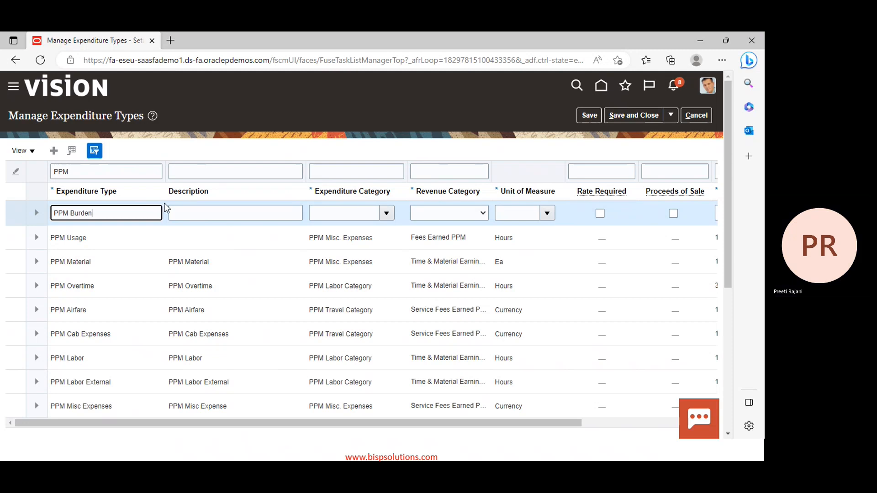
click(170, 209)
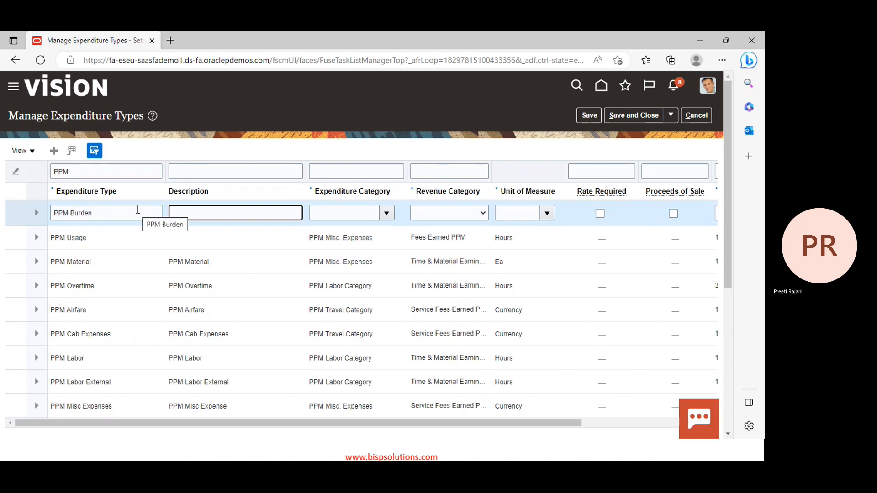
triple_click(138, 209)
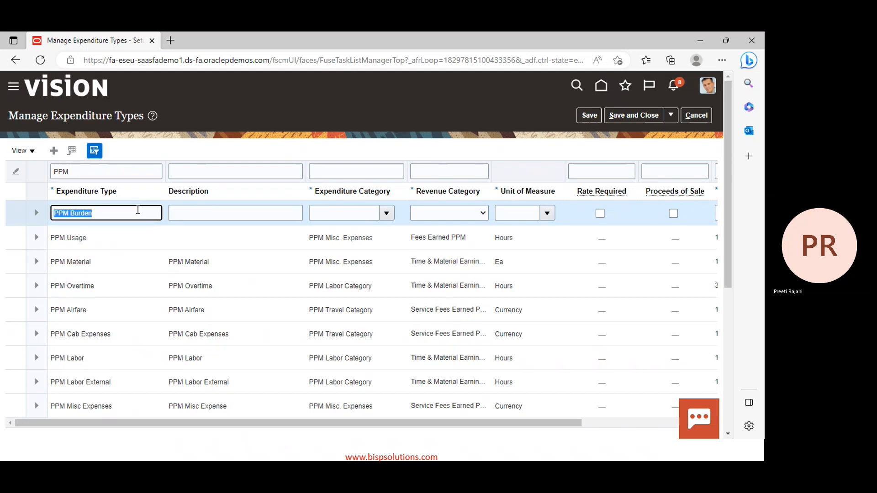
click(239, 217)
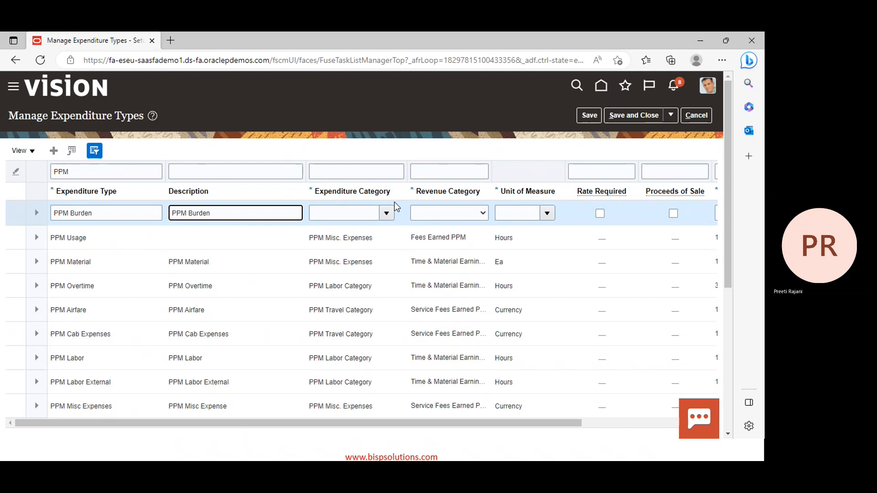
Set PPM Burden's expenditure category to PPM Misc. Expenses, its revenue category to Fees Earned PPM and its unit of measure to Currency
click(386, 213)
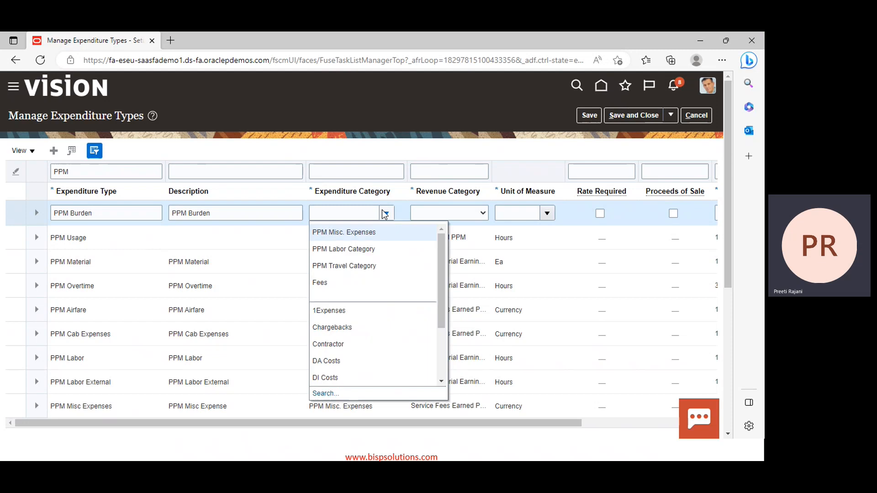
click(334, 232)
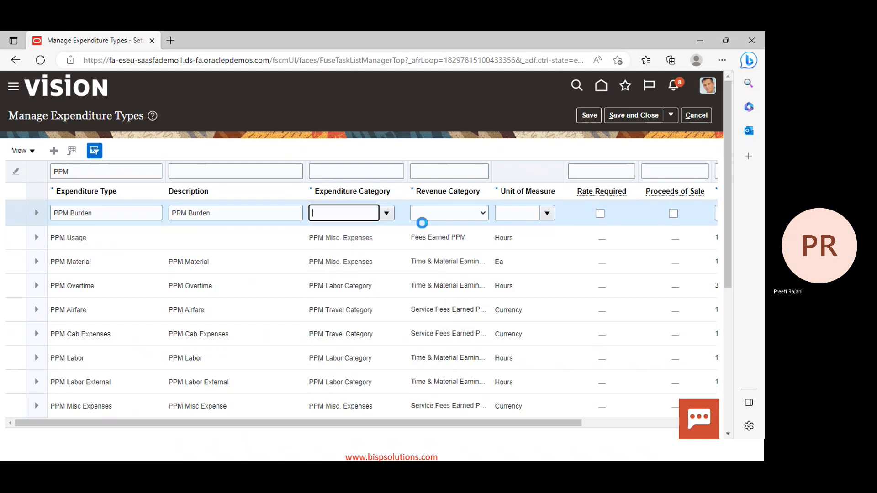
click(475, 213)
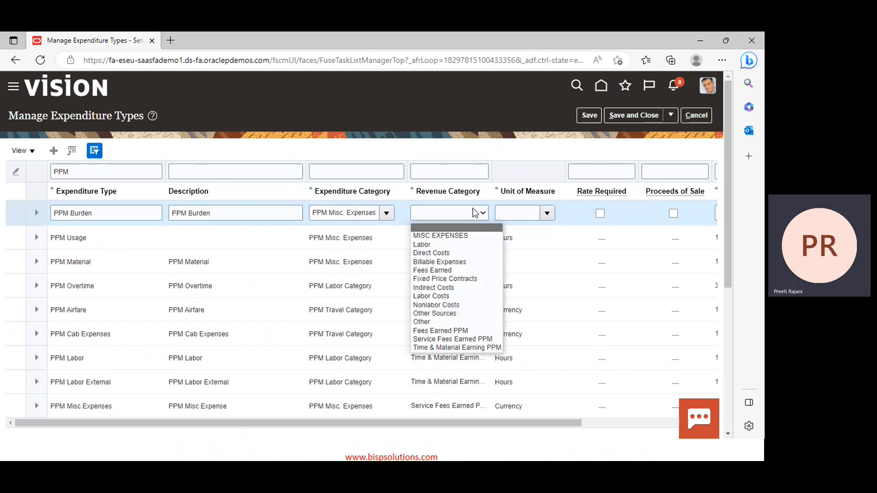
click(441, 331)
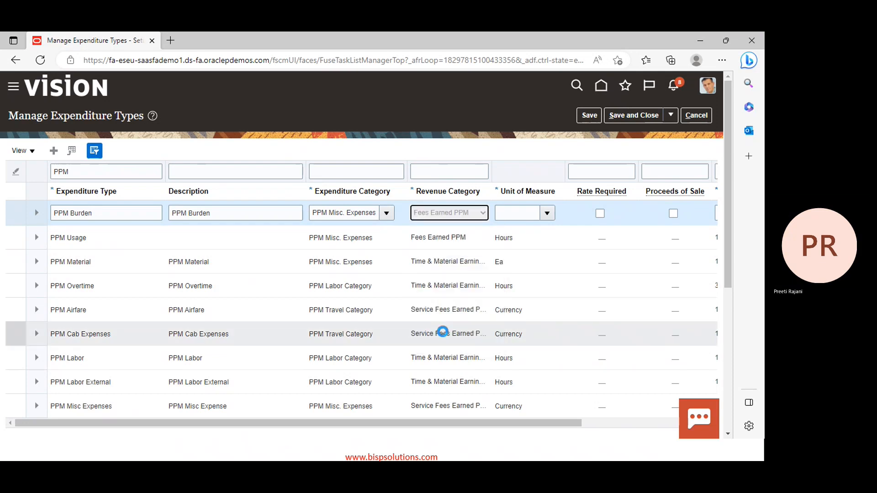
click(547, 214)
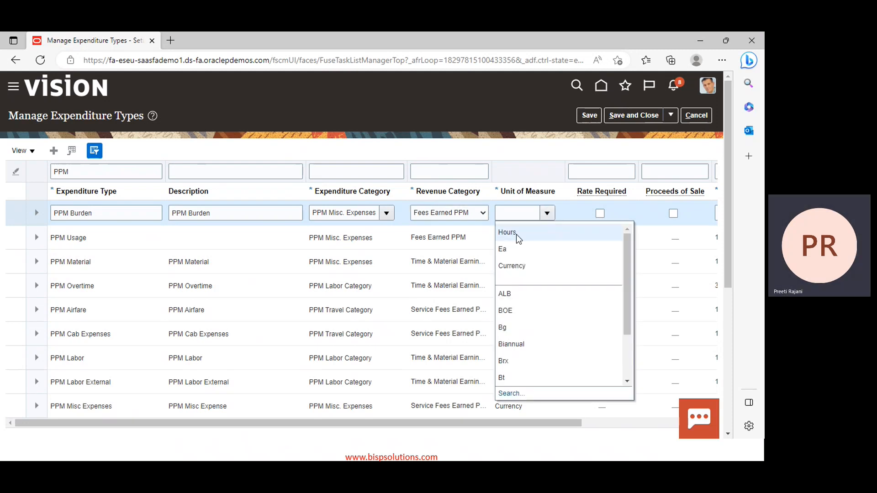
click(506, 265)
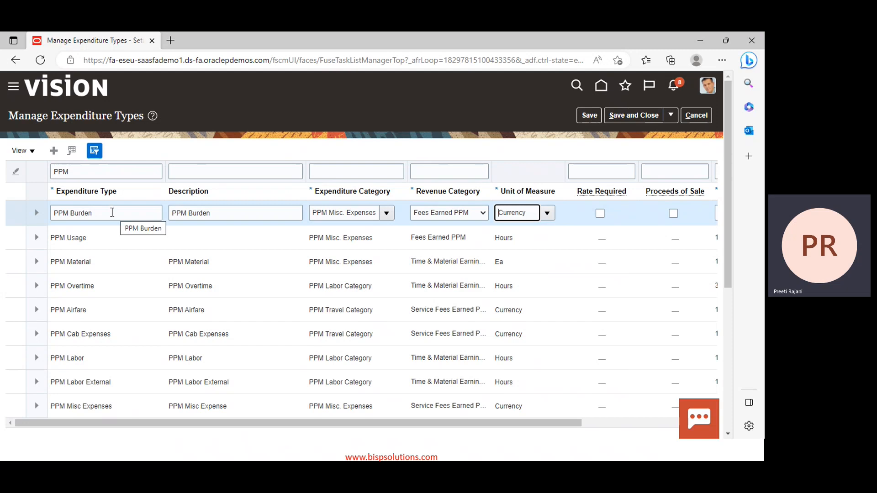
Set the From Date of the PPM Burden expenditure type to 1/1/23
scroll(127, 235, down, 4)
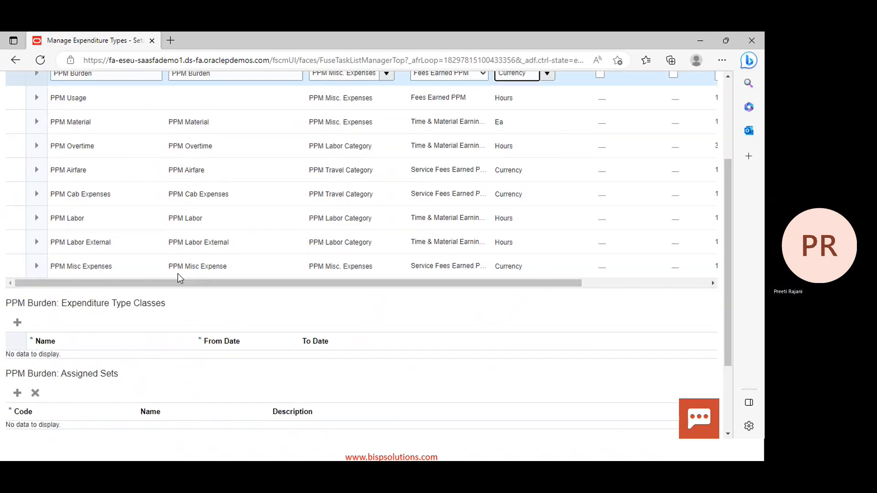
scroll(177, 274, up, 4)
drag(464, 423, 591, 424)
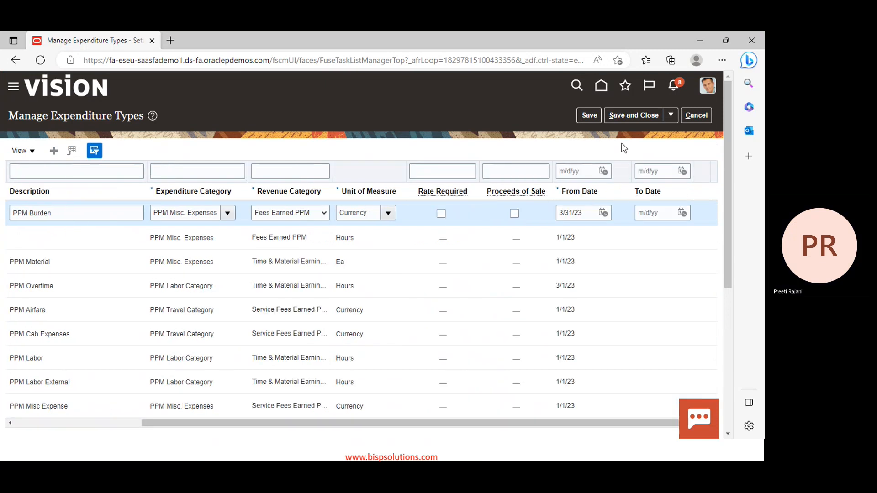
click(602, 213)
click(520, 233)
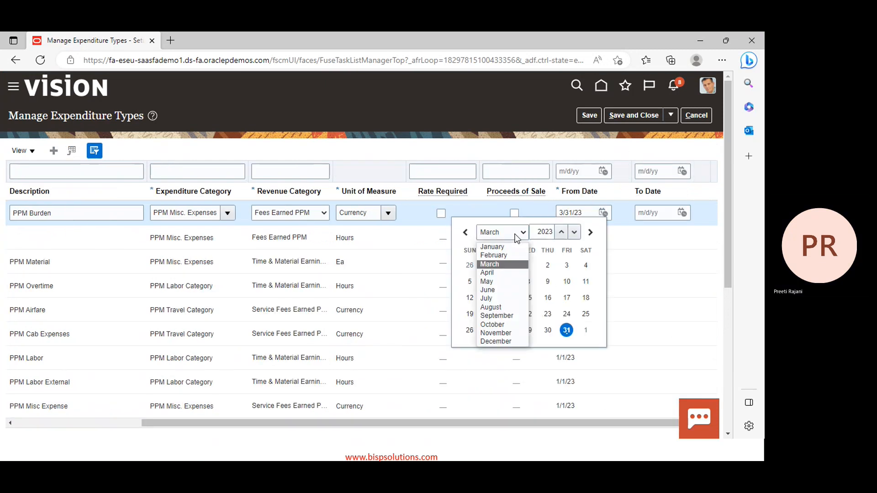
click(503, 247)
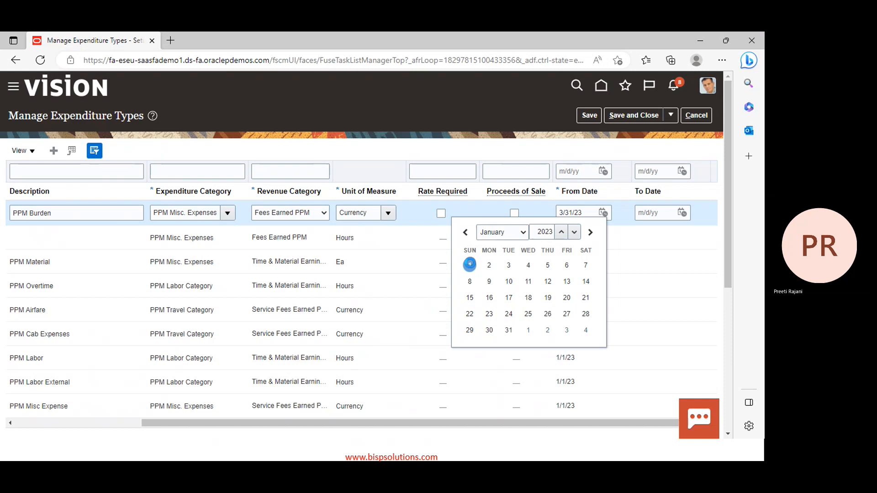
click(469, 265)
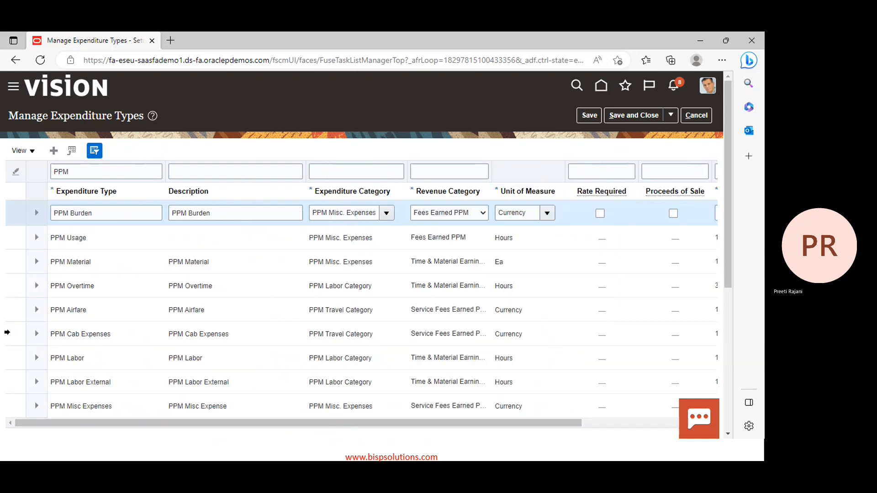
Add the Burden Transaction expenditure type class to PPM Burden
scroll(57, 349, down, 3)
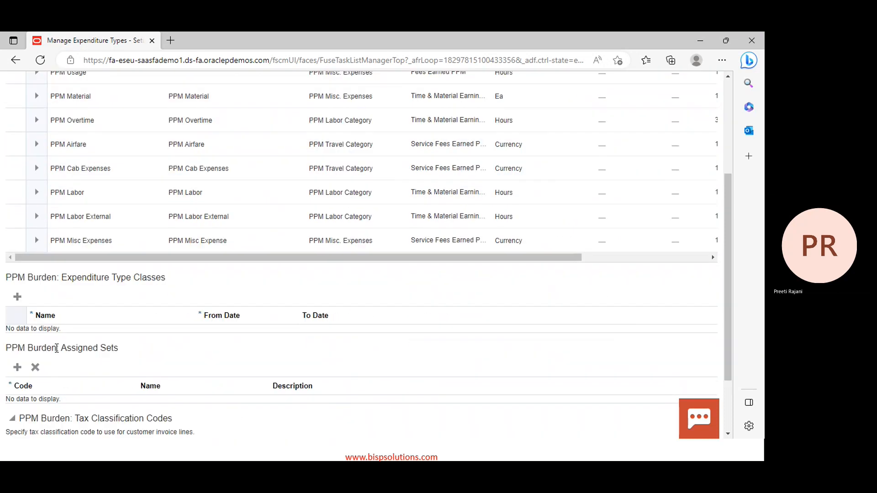
click(17, 298)
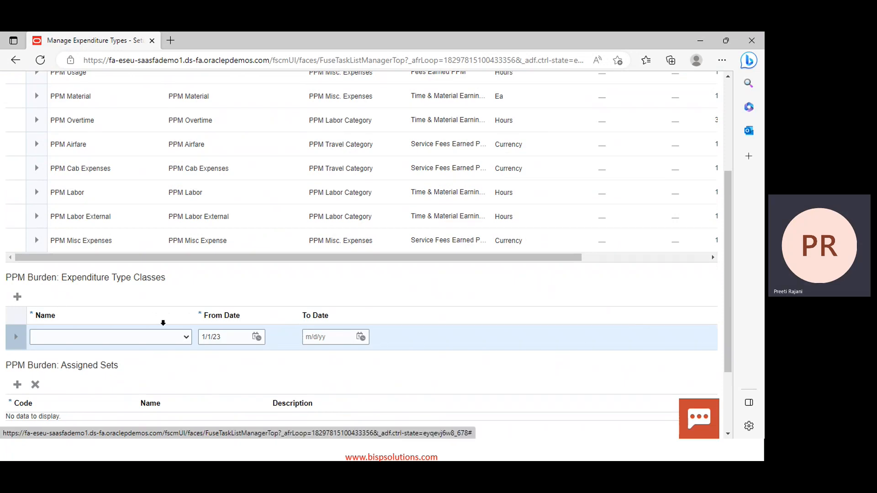
click(169, 342)
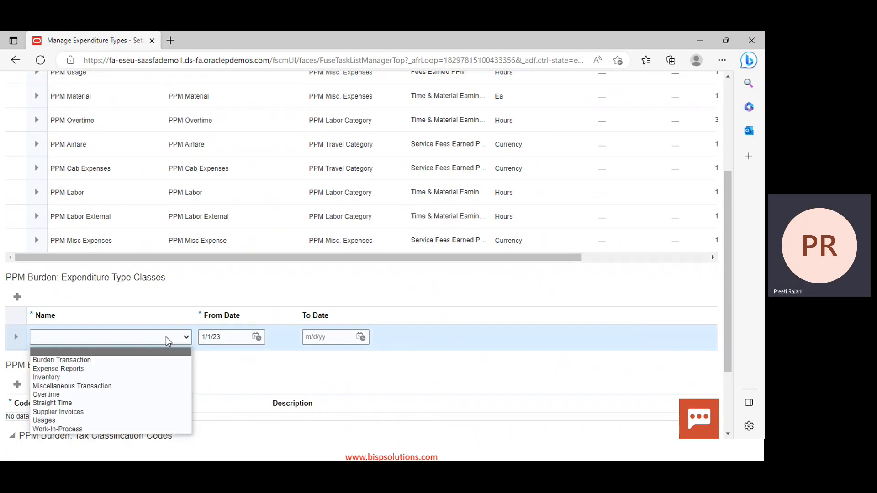
click(70, 357)
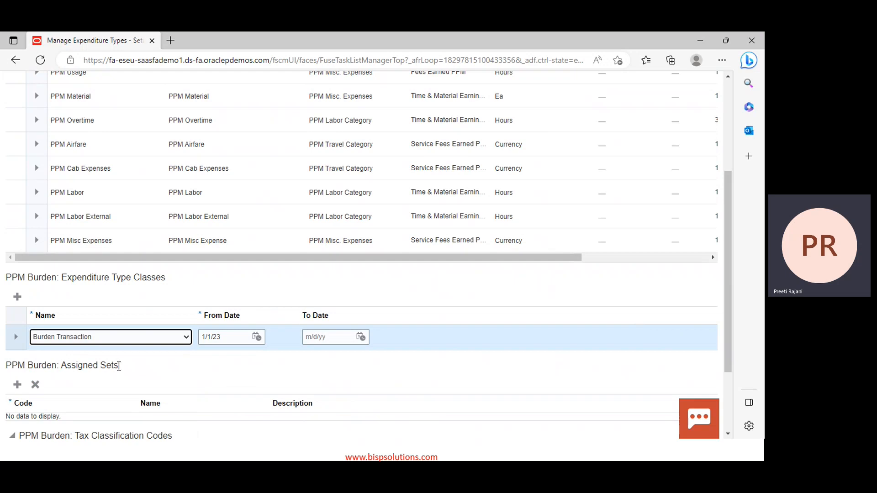
Assign the COMMON reference data set to PPM Burden, and save and close the expenditure types
scroll(197, 367, down, 3)
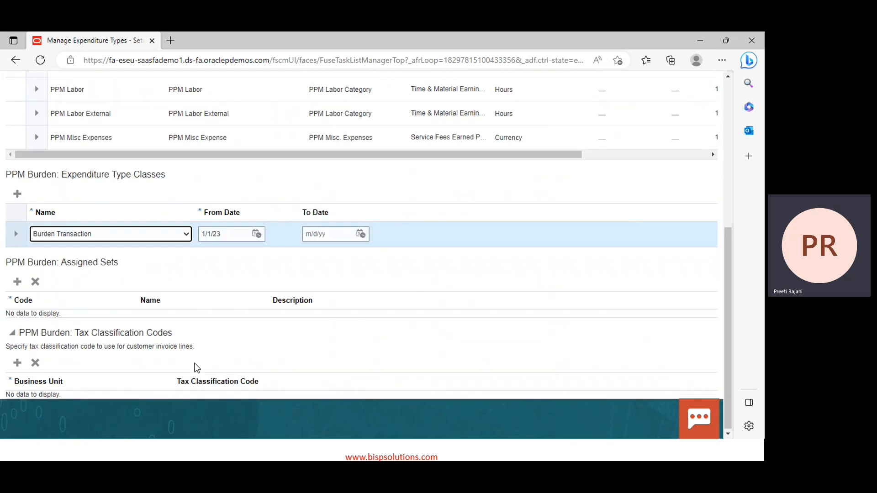
click(18, 284)
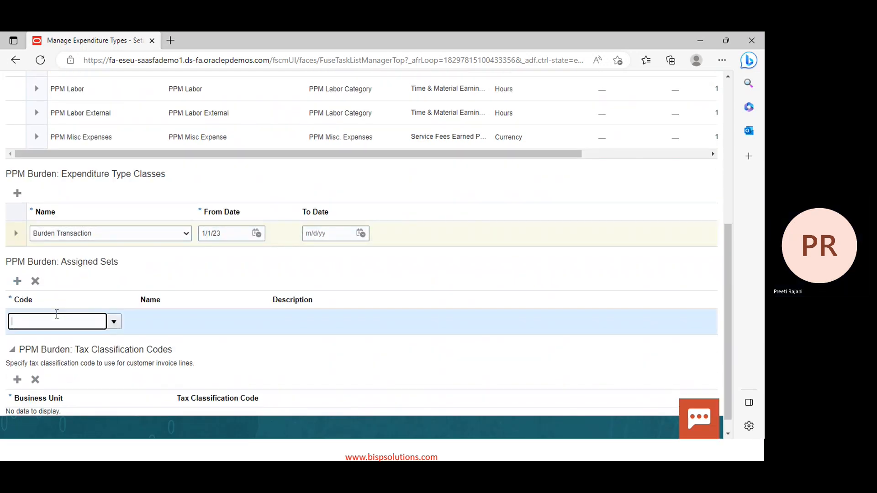
text(Common)
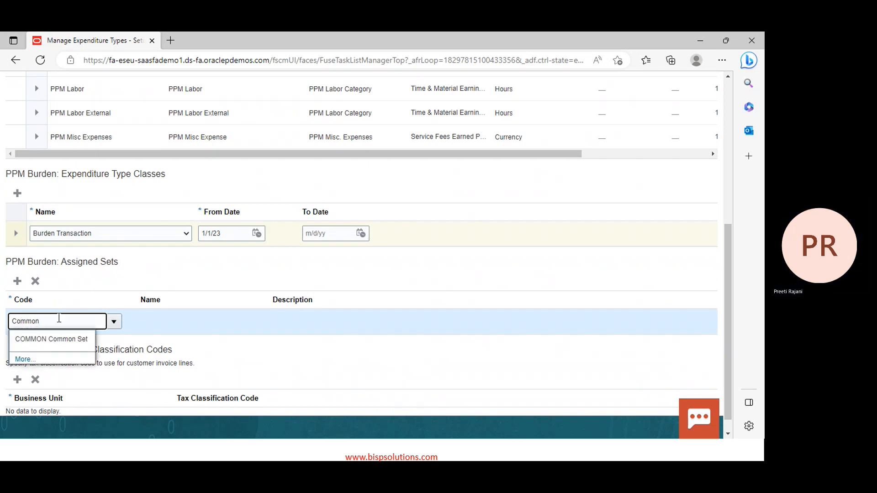
click(53, 338)
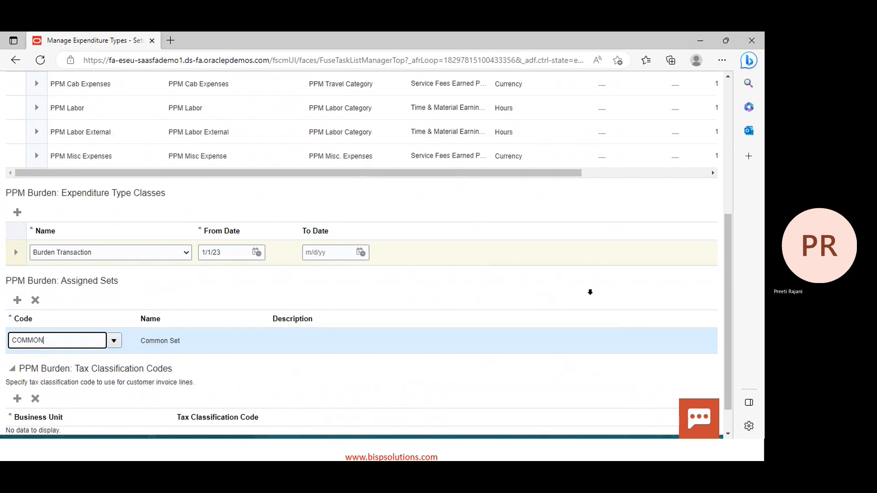
scroll(589, 292, up, 5)
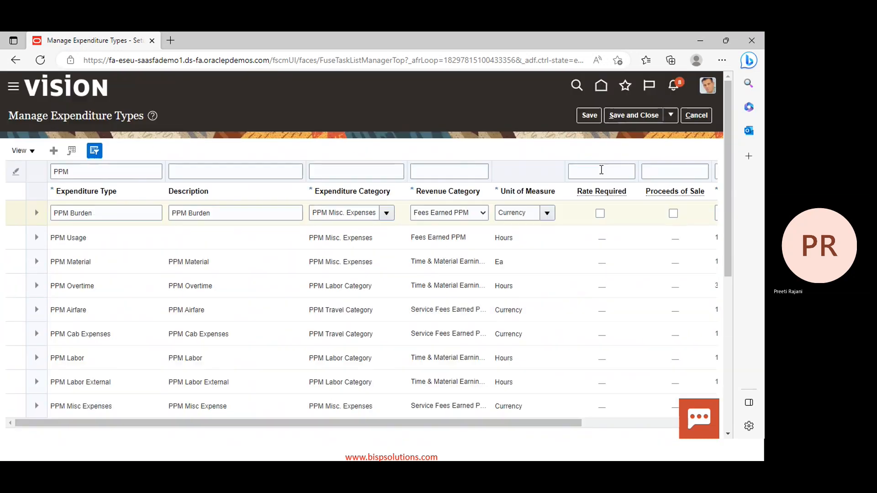
click(620, 119)
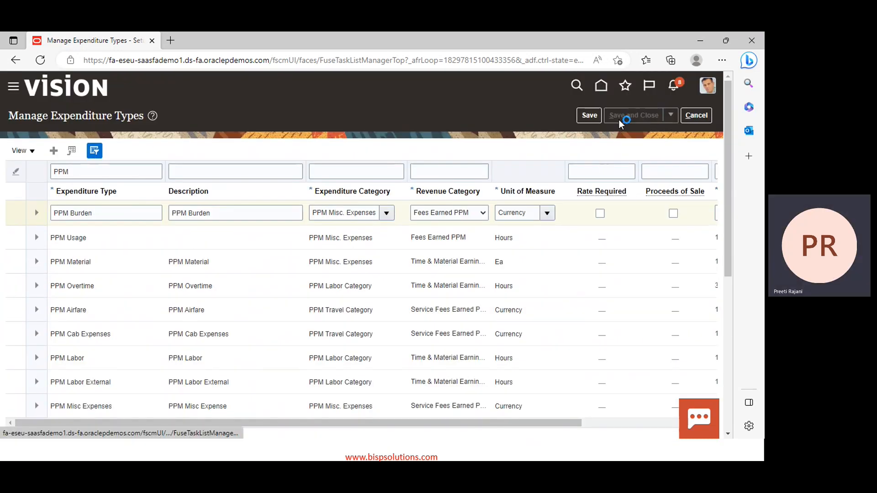
Reopen Manage Expenditure Types, filter the expenditure types by PPM to review them, and return to the Project Foundation task list
click(348, 238)
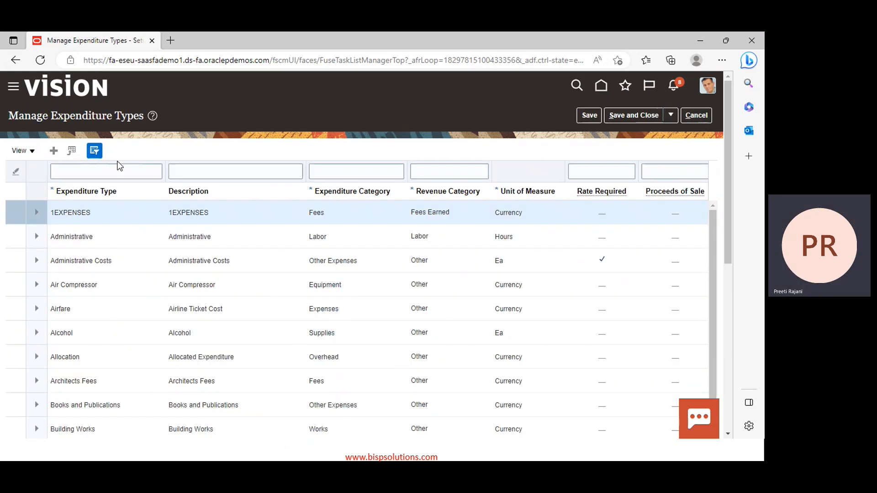
click(120, 171)
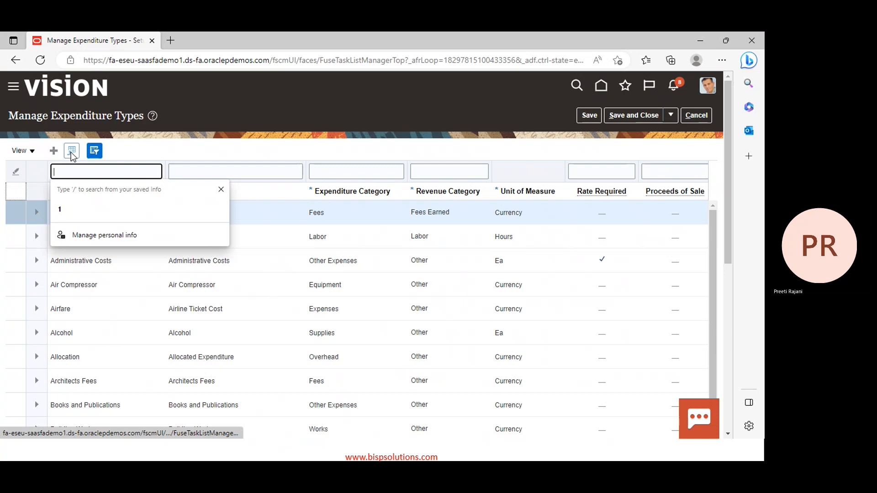
text(PPM)
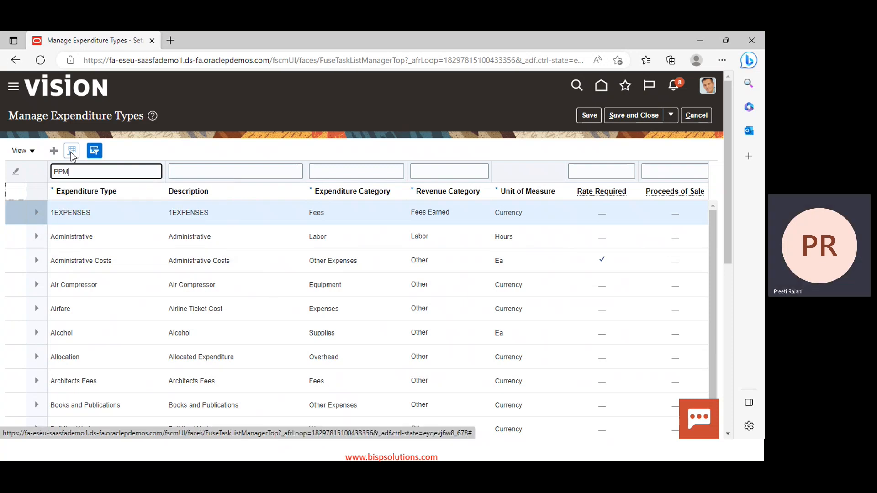
key(Return)
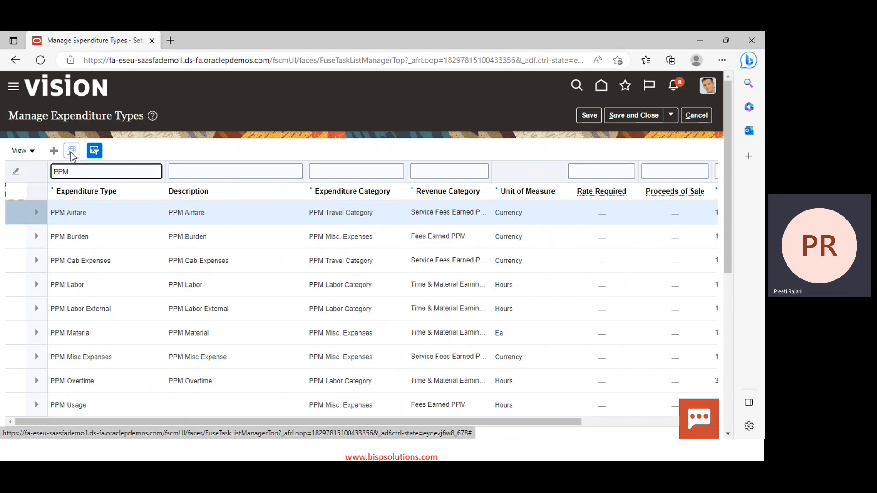
scroll(260, 242, down, 5)
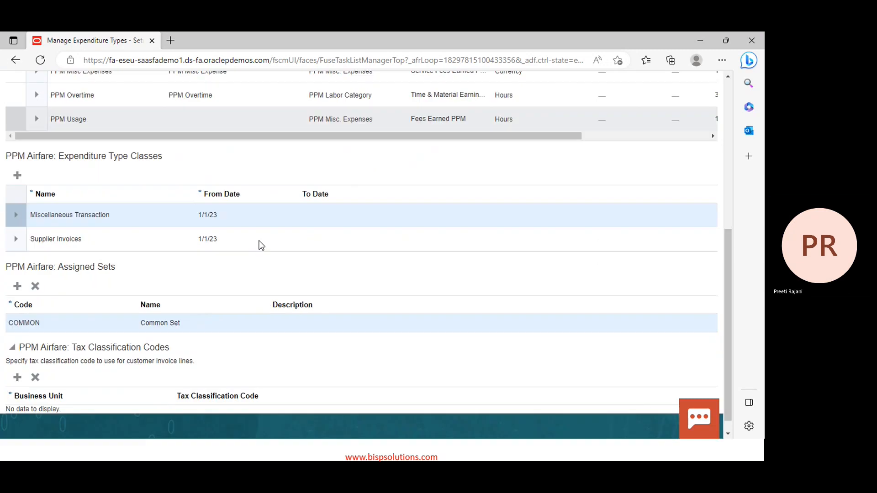
scroll(260, 243, up, 5)
click(638, 116)
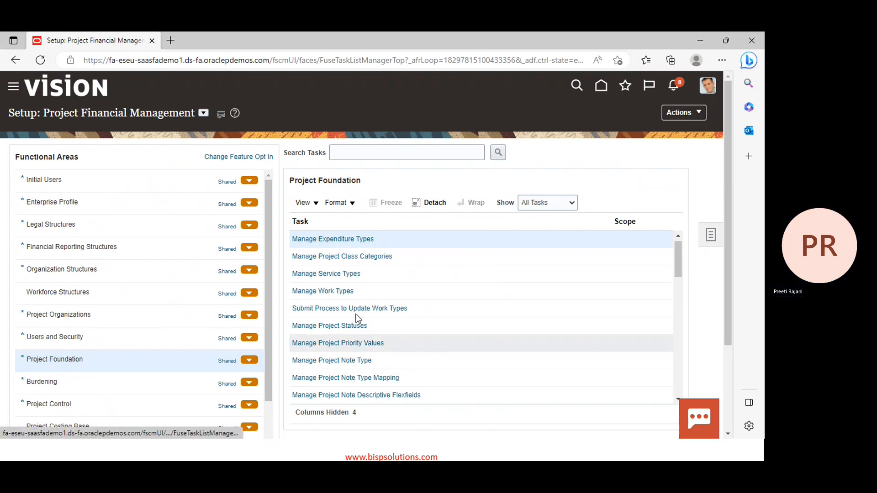
scroll(357, 310, down, 3)
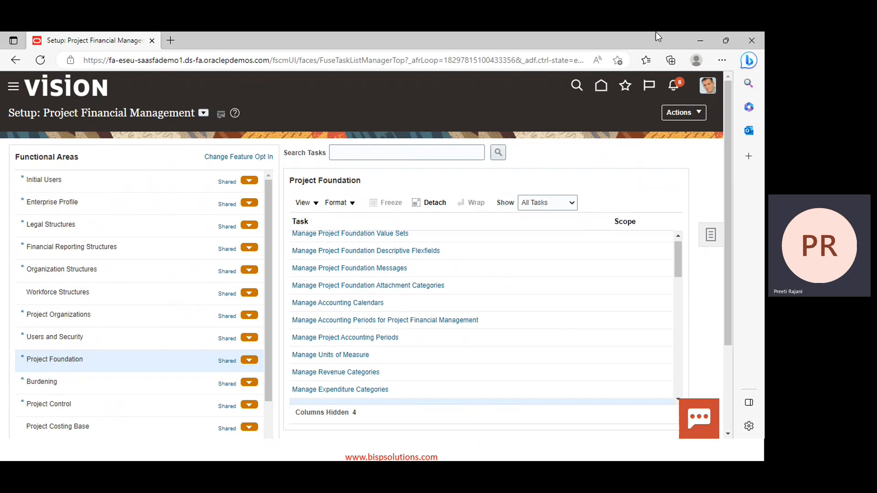
Switch to the PowerPoint slide show and advance to the Day – 5 Topics : PPM Set Ups slide
click(700, 40)
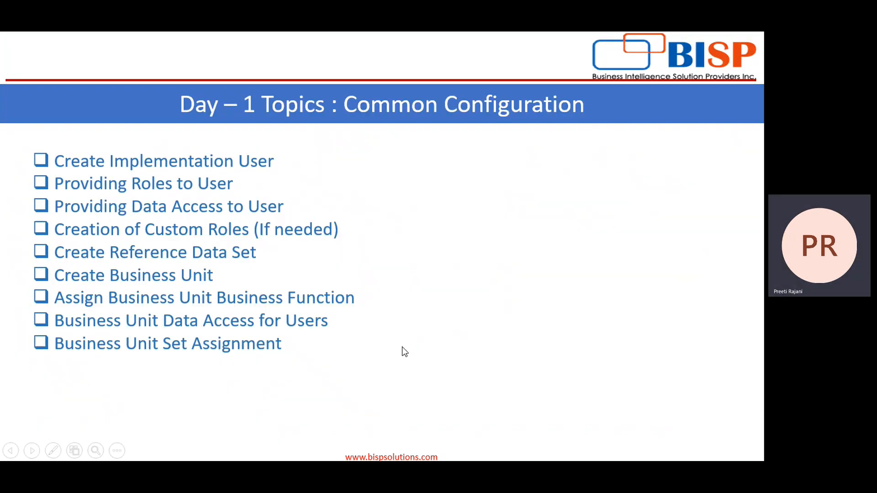
click(401, 346)
click(402, 347)
click(401, 347)
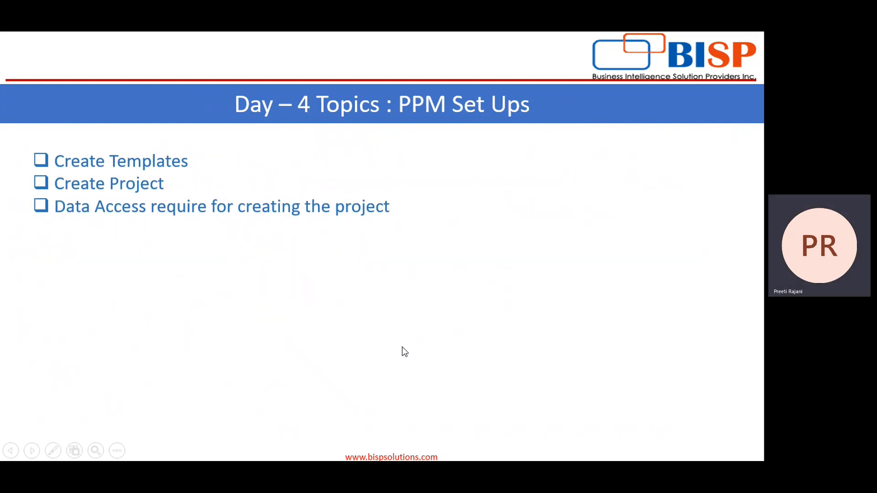
click(402, 347)
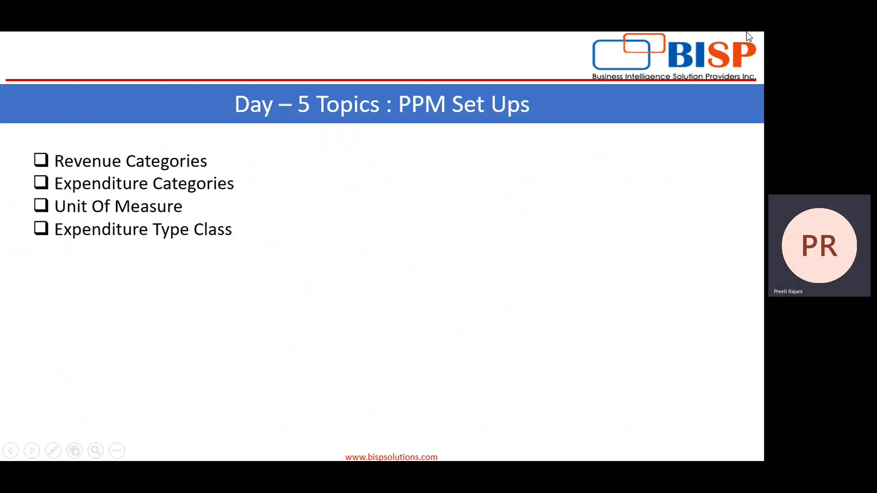
Exit the slide show and select the four bulleted topics on the Day – 5 Topics slide, from Revenue Categories to Expenditure Type Class
key(Escape)
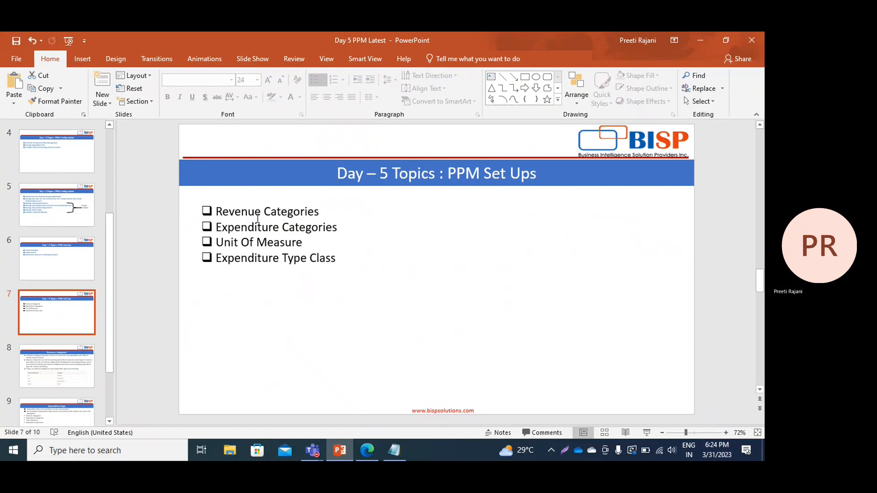
drag(221, 210, 369, 272)
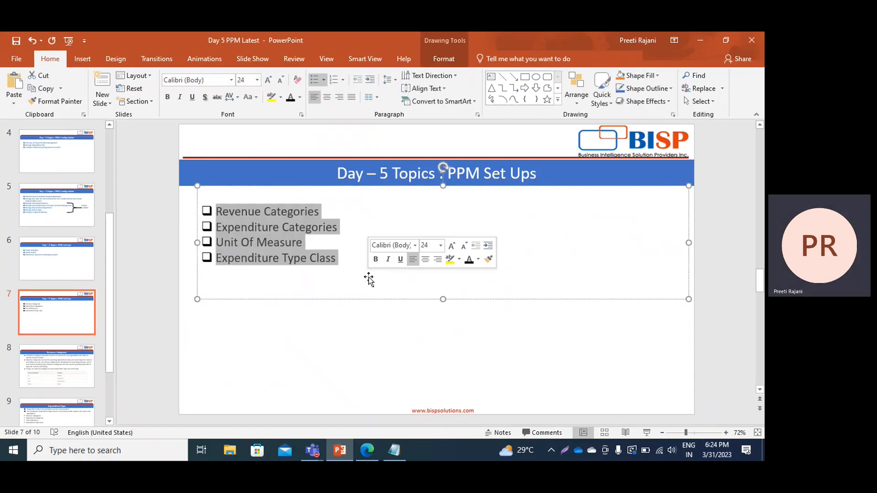